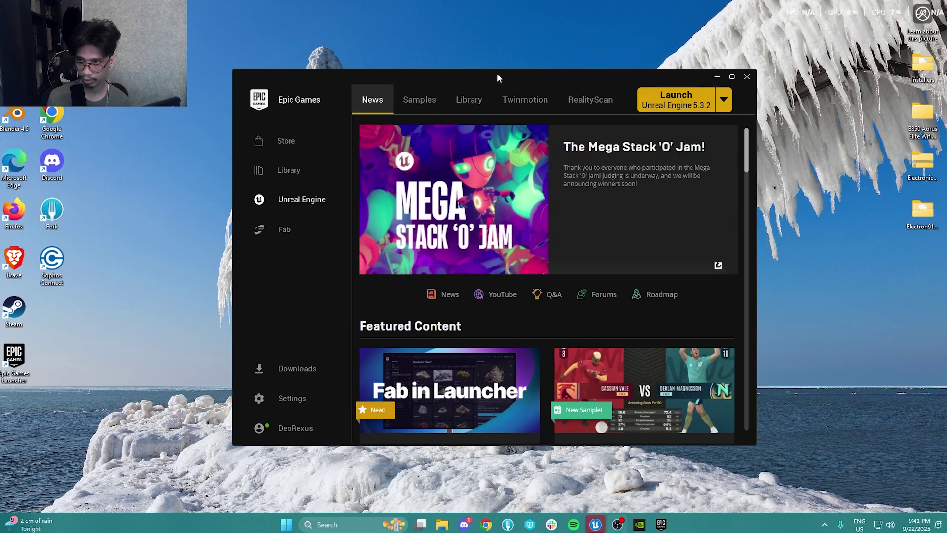
drag(497, 75, 536, 79)
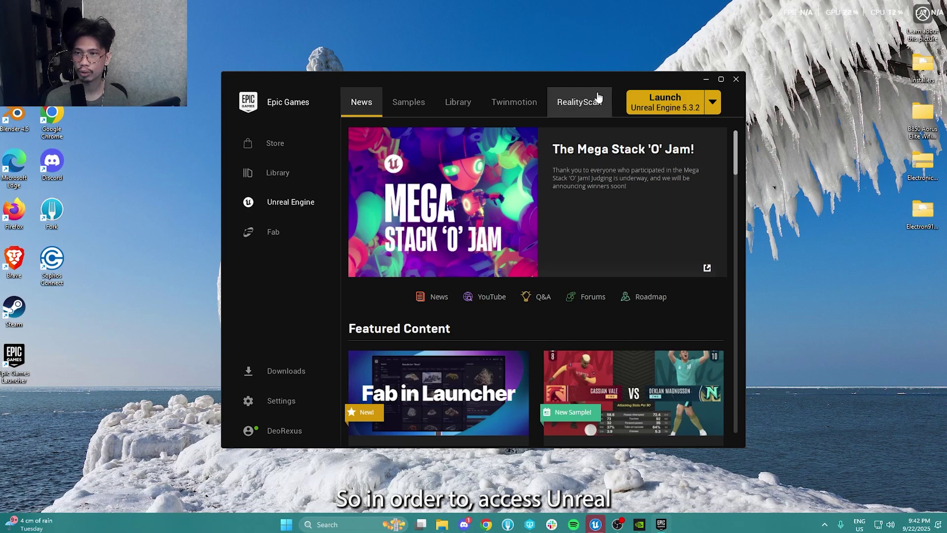
drag(575, 79, 585, 81)
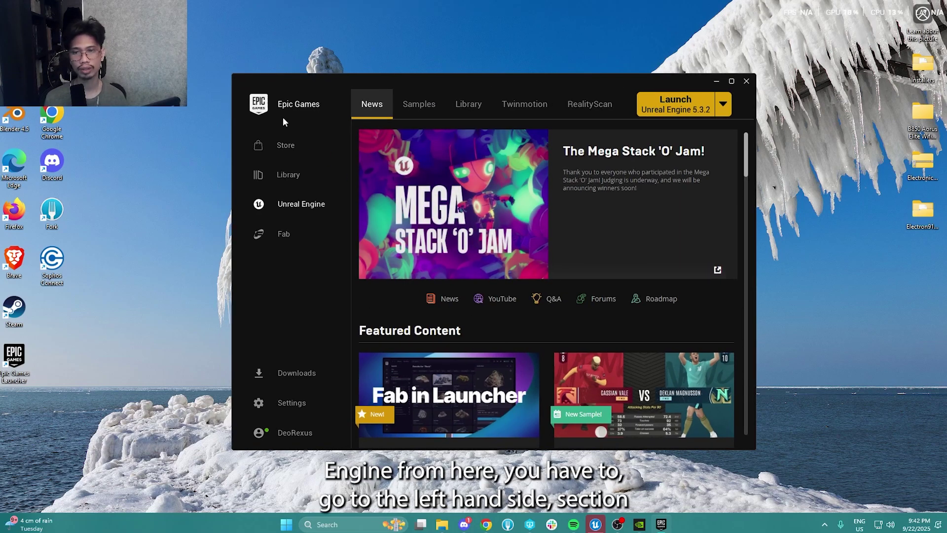
drag(301, 87, 290, 82)
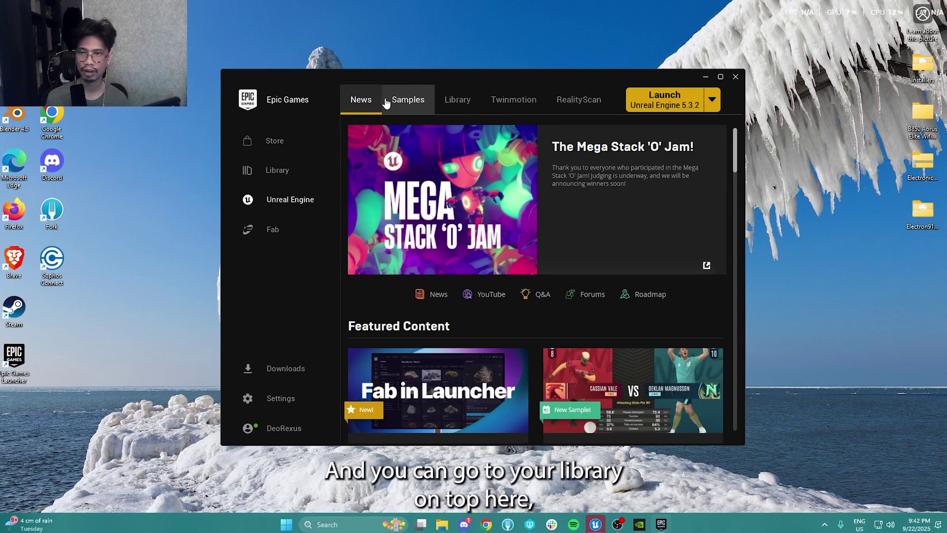
Step: Open the library of engine versions and remove the uninstalled 5.6.1 version slot
click(456, 106)
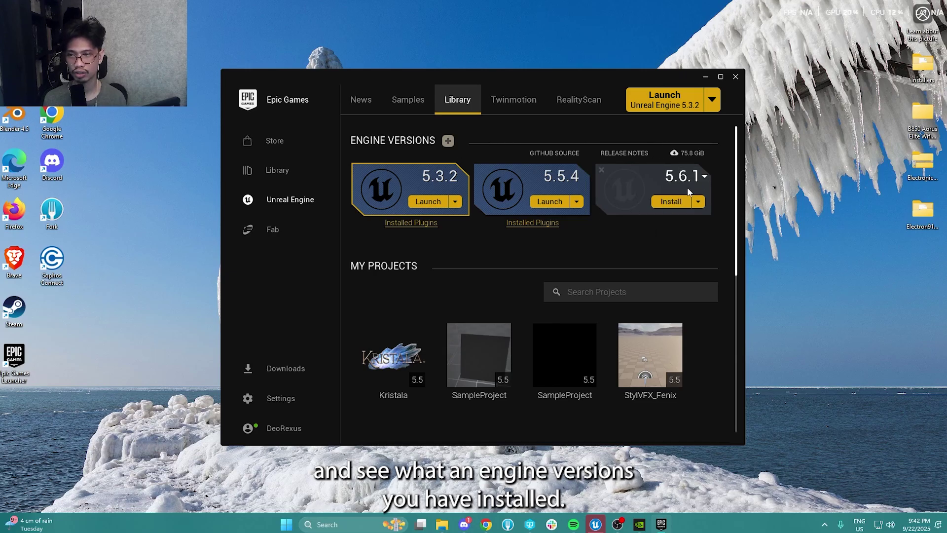
click(704, 176)
click(647, 231)
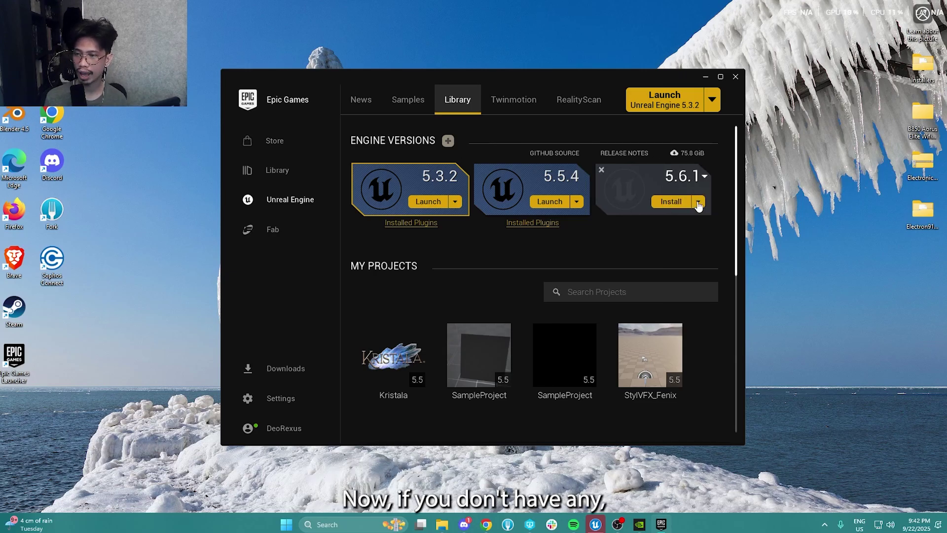
click(600, 169)
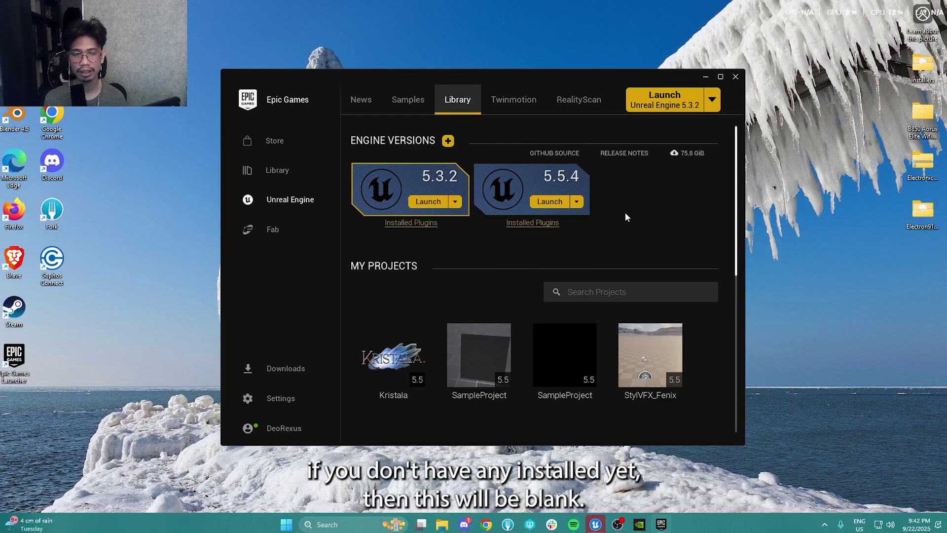
Step: Add a new engine version slot and browse its list of installable versions, keeping 5.6.1 selected
click(448, 142)
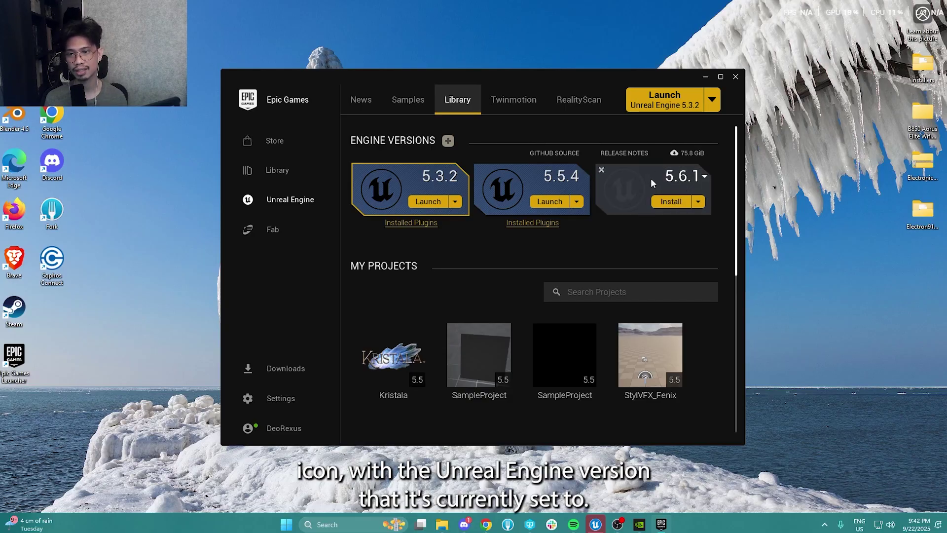
click(681, 179)
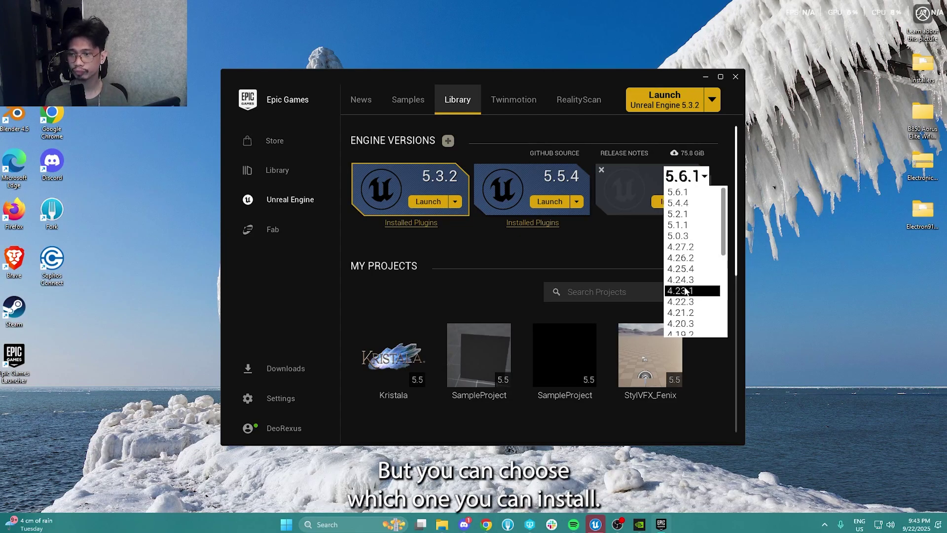
scroll(677, 209, down, 3)
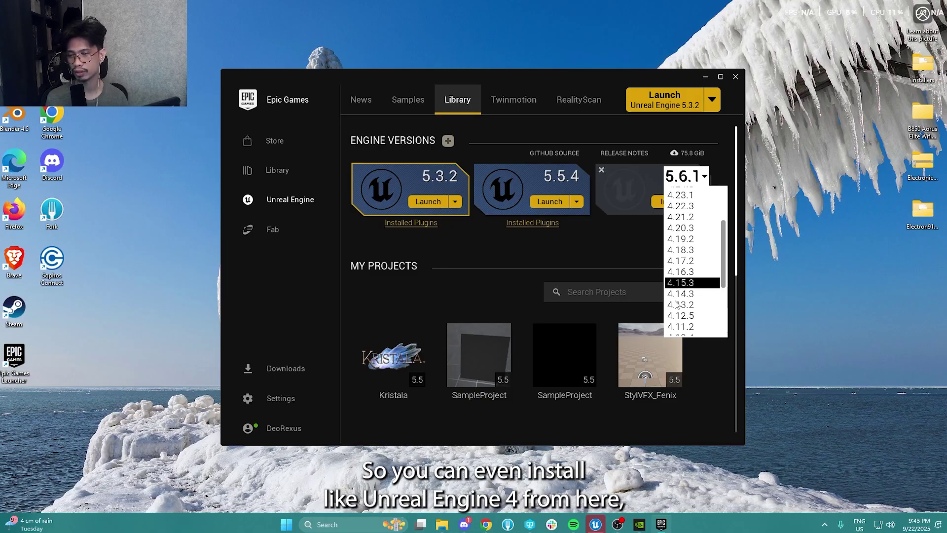
scroll(676, 215, up, 2)
scroll(677, 218, up, 1)
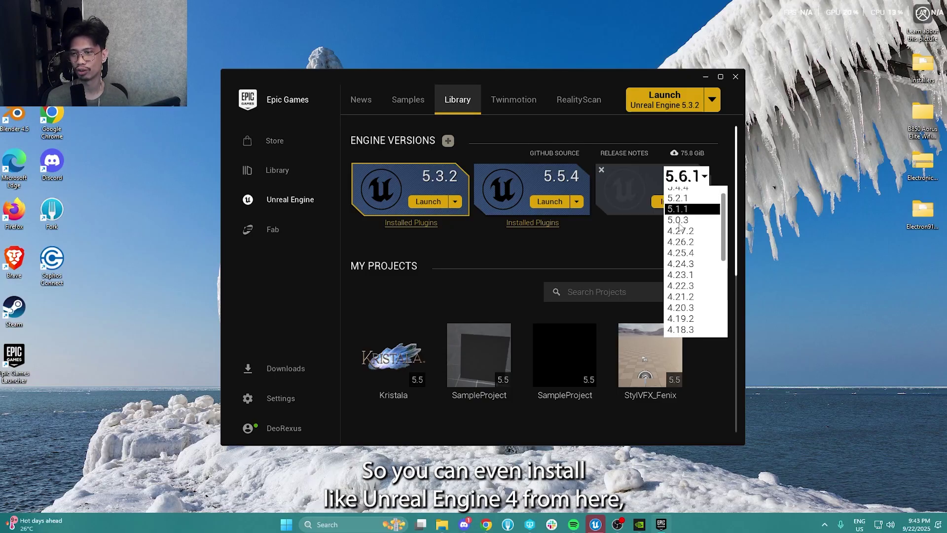
click(667, 178)
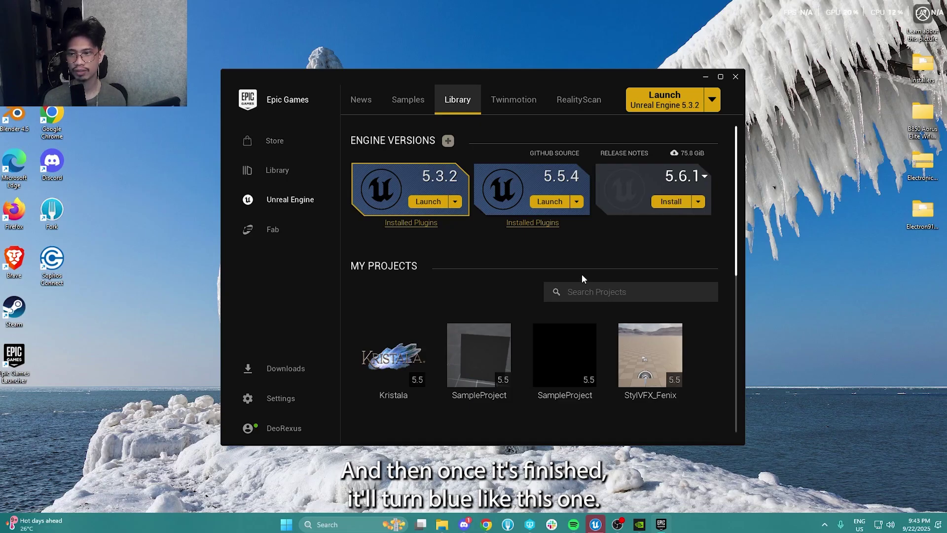
Step: Launch Unreal Engine 5.5.4 and show the Games templates in the project browser
click(545, 202)
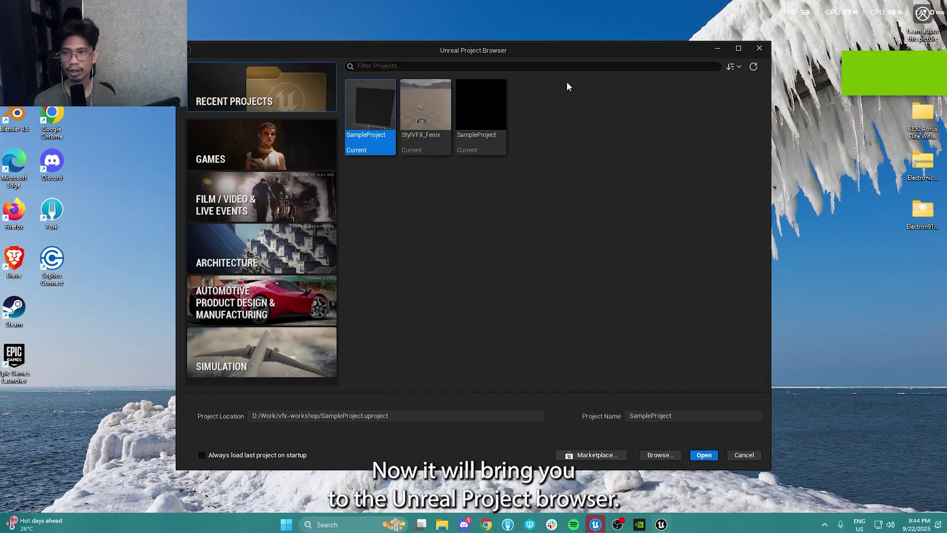
drag(572, 50, 564, 50)
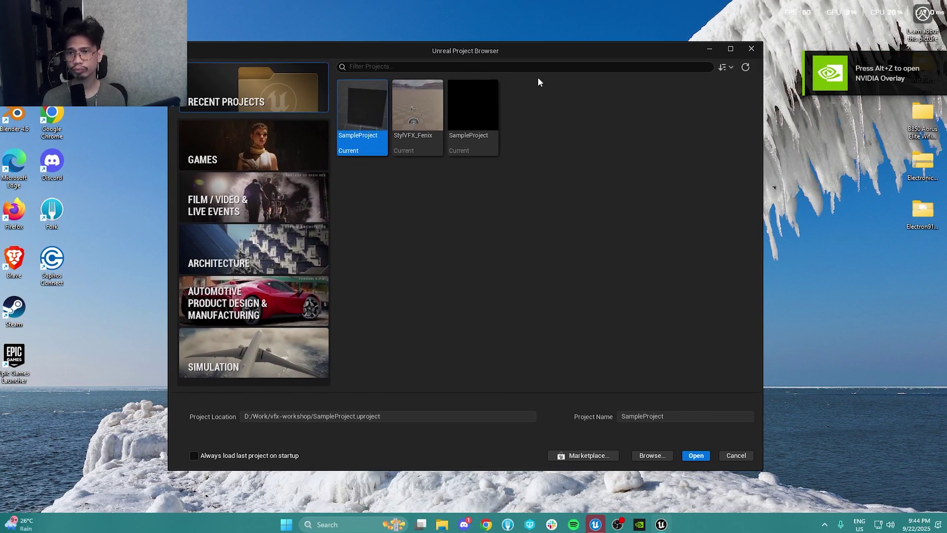
drag(533, 50, 614, 51)
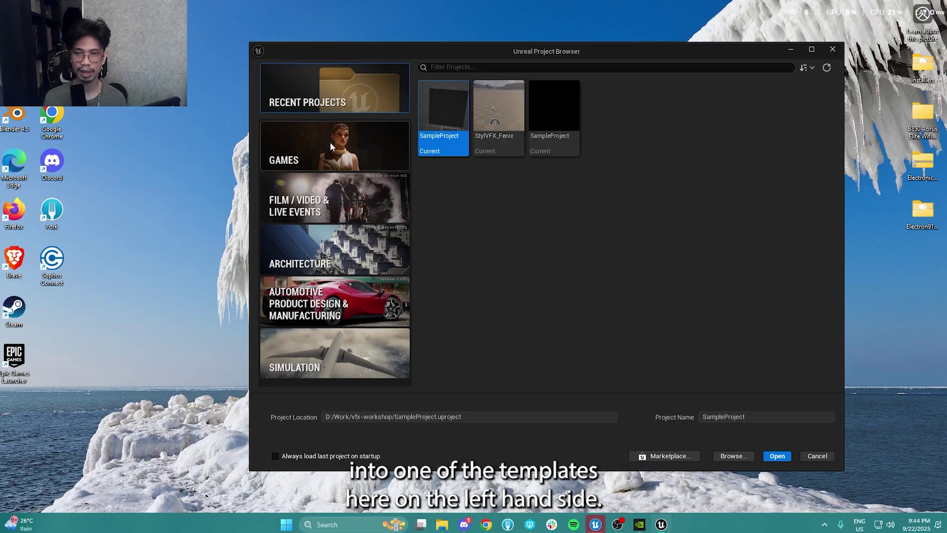
click(358, 142)
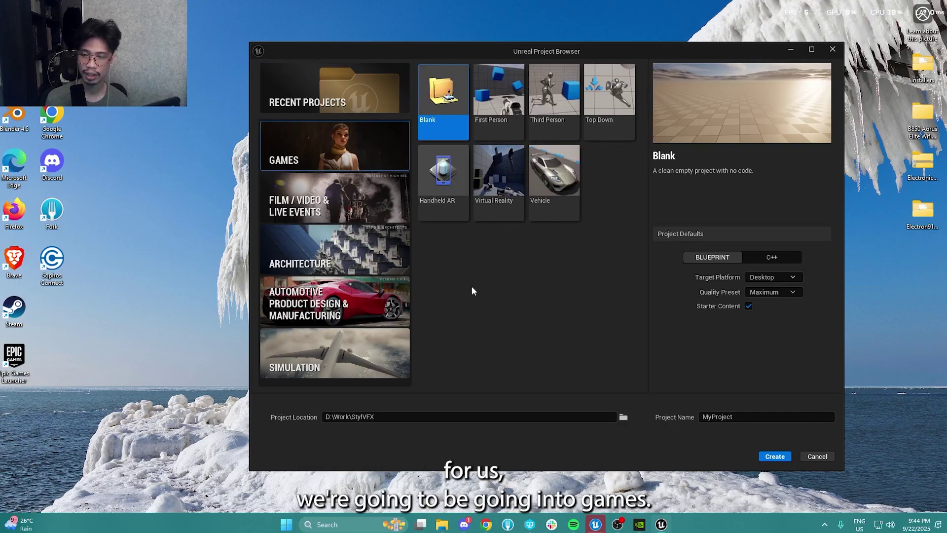
Step: Set the new project's location to the StylVFX_Fenix folder inside D:\Work\StylVFX
click(624, 417)
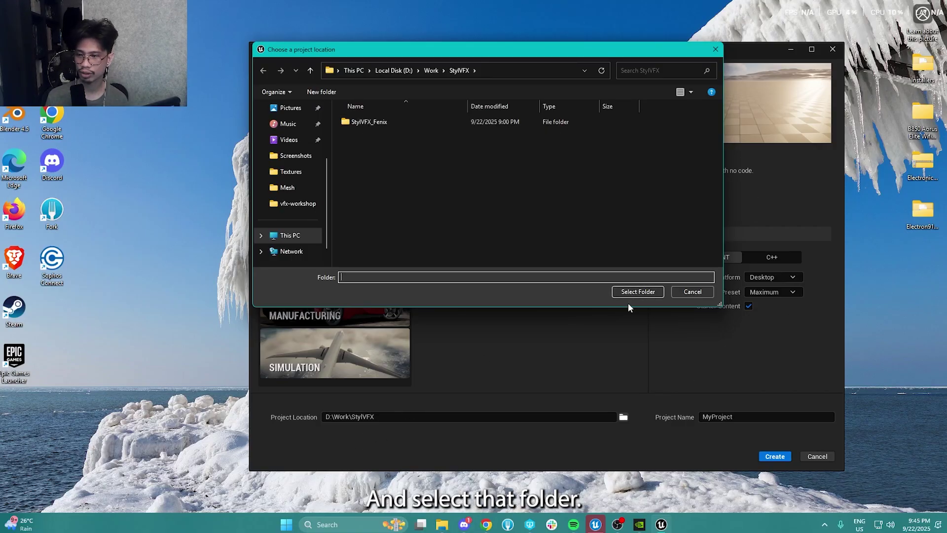
click(390, 122)
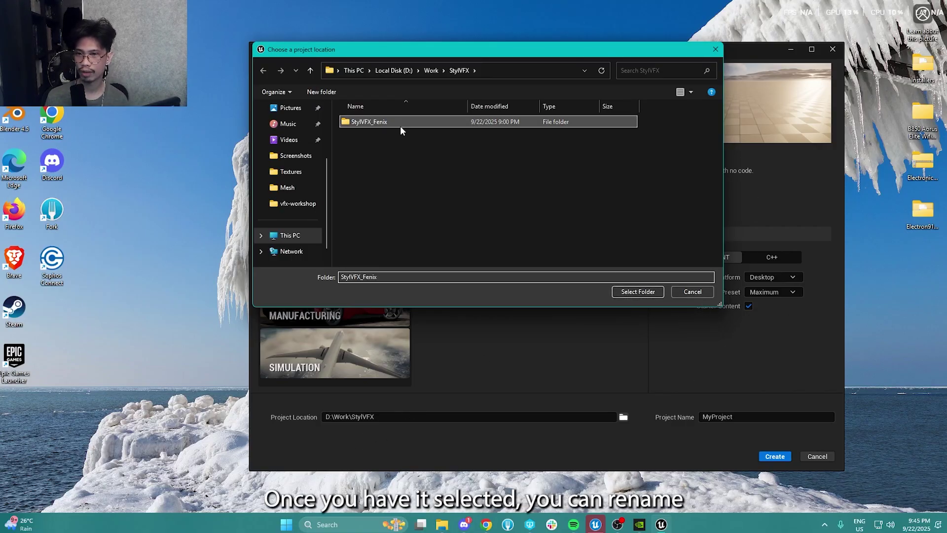
click(638, 292)
Step: Name the project STYLVFX_Fenix and create it from the Blank games template
click(750, 418)
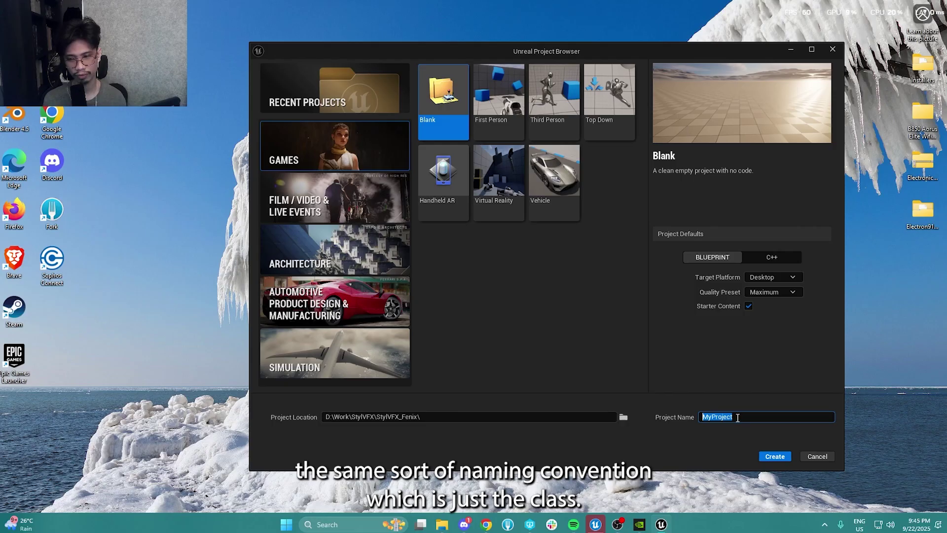
text(S)
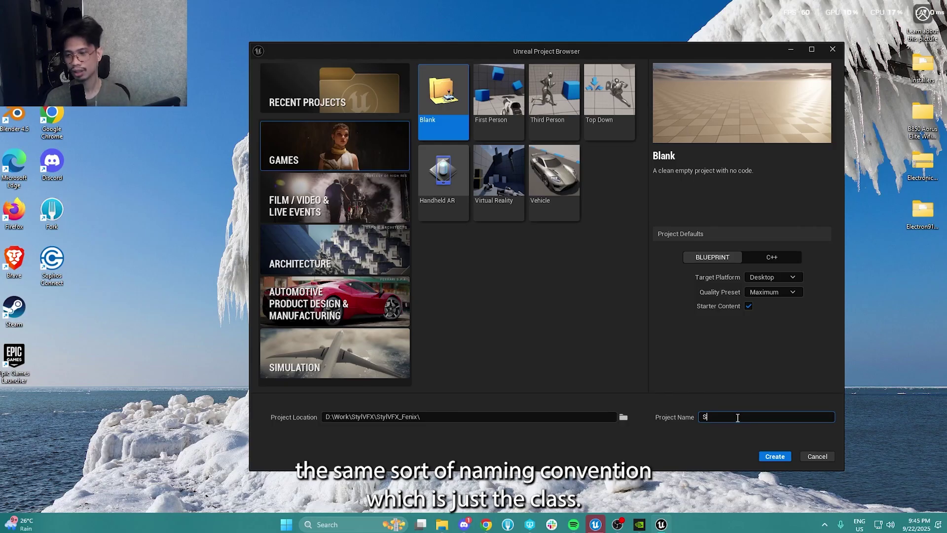
text(tyle)
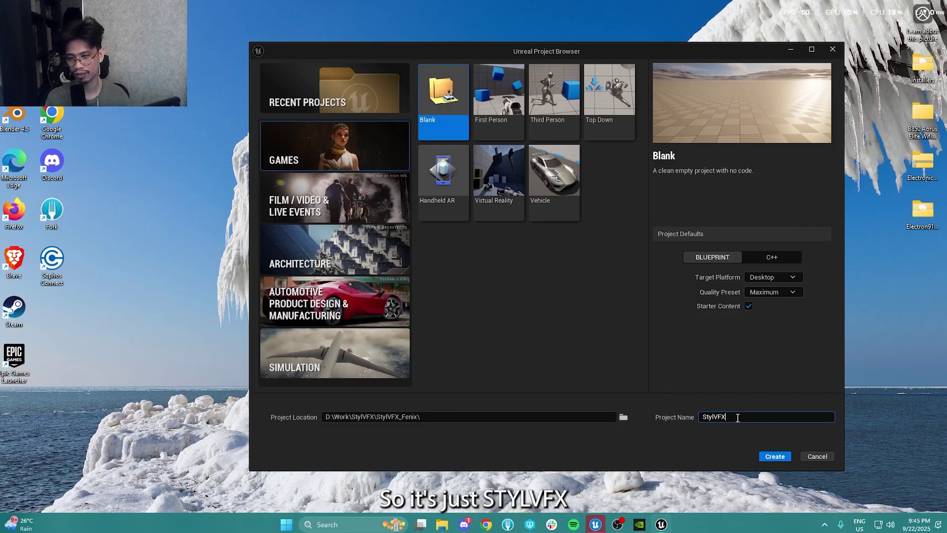
key(BackSpace)
key(BackSpace)
key(BackSpace)
key(BackSpace)
key(BackSpace)
key(BackSpace)
text(TYLVFX_Fenix)
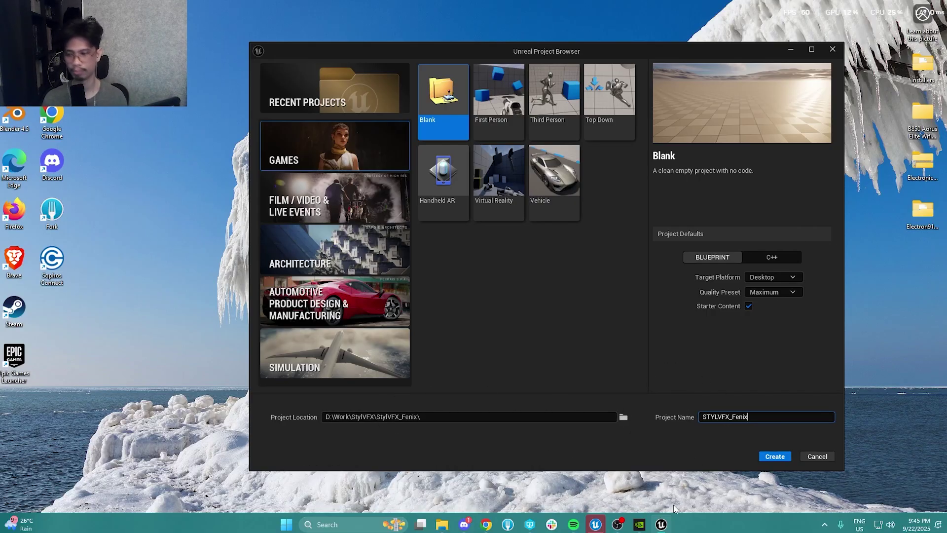
click(773, 456)
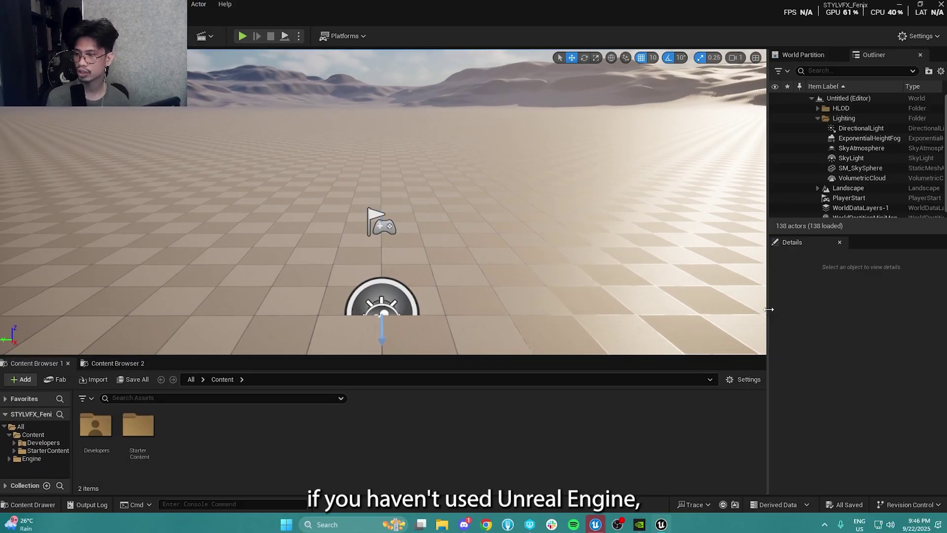
Step: Widen the Outliner and Details area and inspect the properties of the landscape, VolumetricCloud and PlayerStart actors
drag(768, 311, 724, 311)
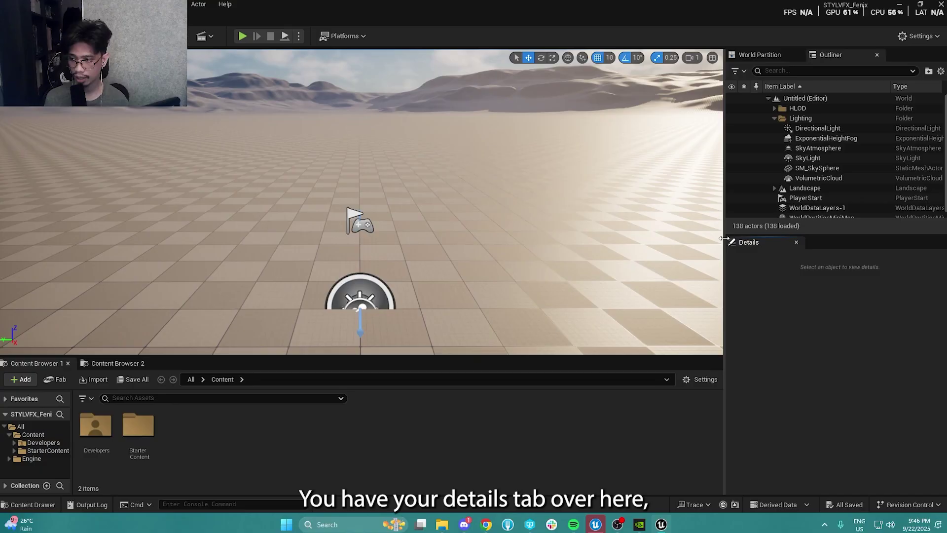
click(505, 256)
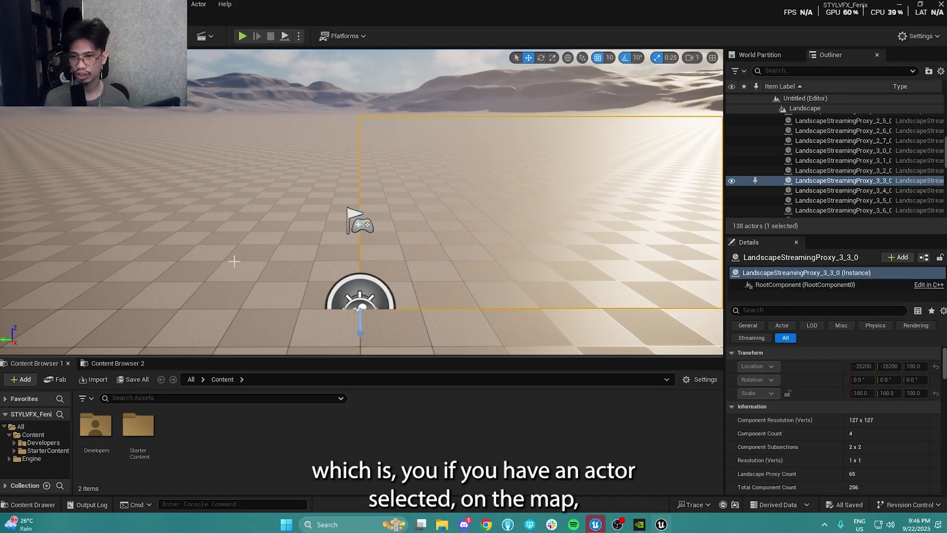
click(367, 300)
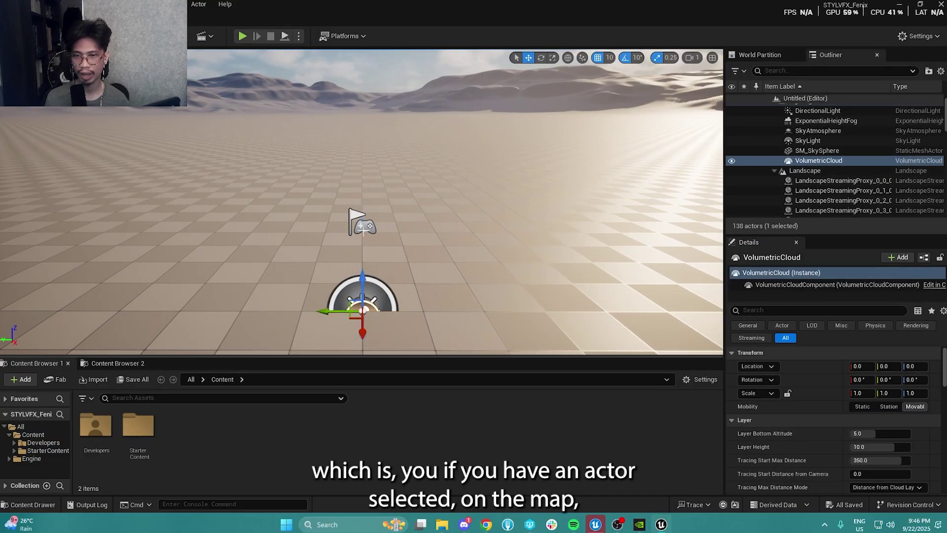
click(363, 227)
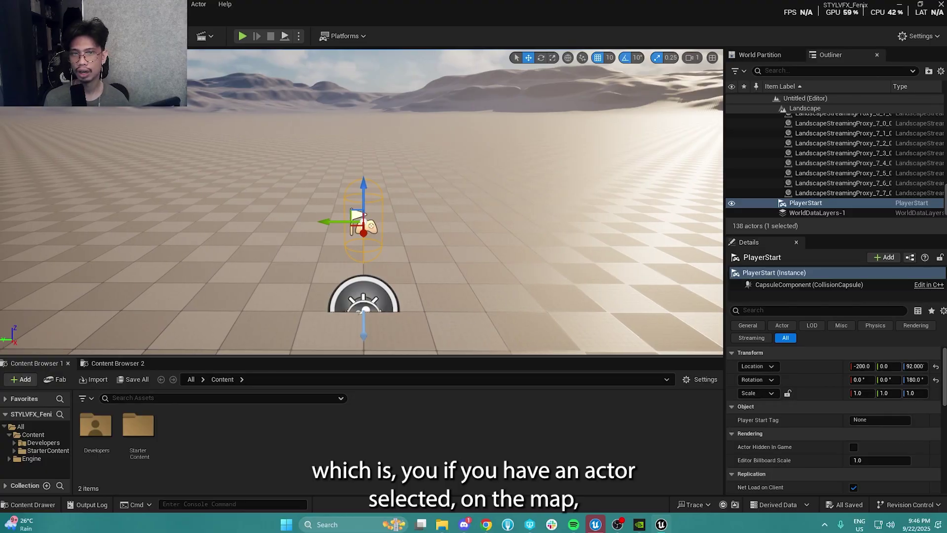
click(640, 266)
scroll(786, 385, down, 5)
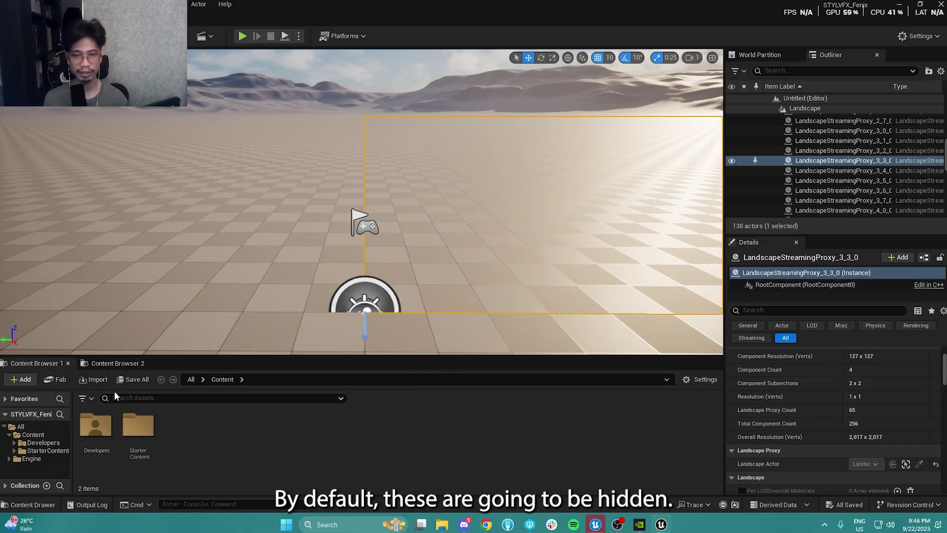
Step: Close the docked content browsers and briefly view the project's assets in the Content Drawer
click(63, 355)
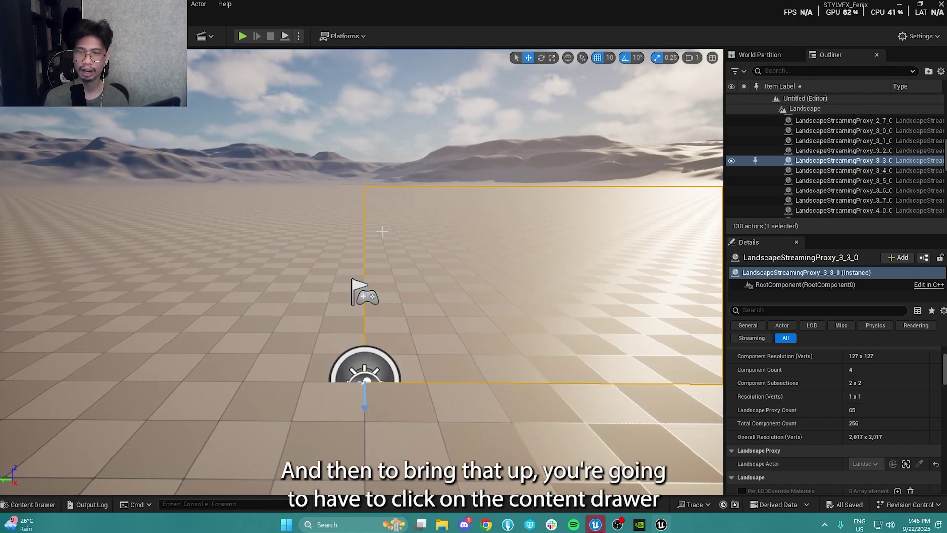
click(29, 504)
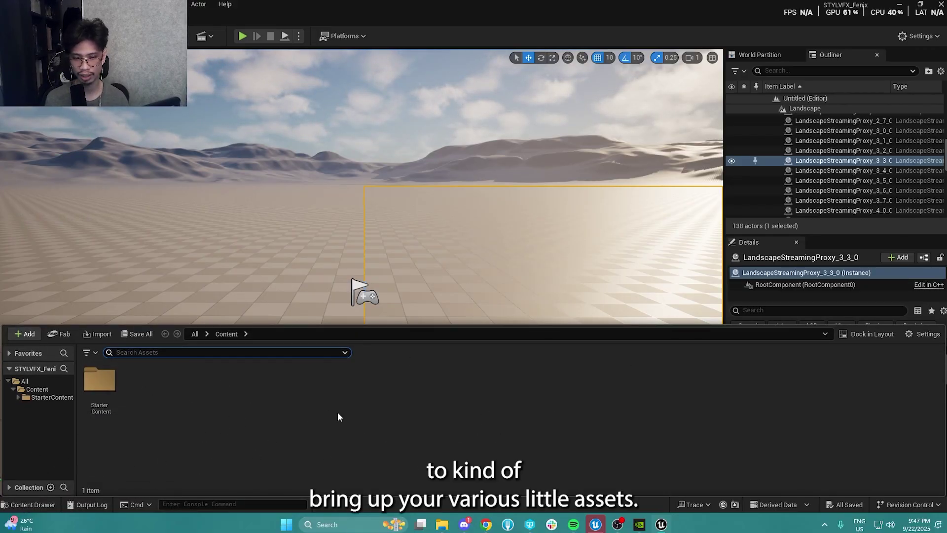
click(30, 504)
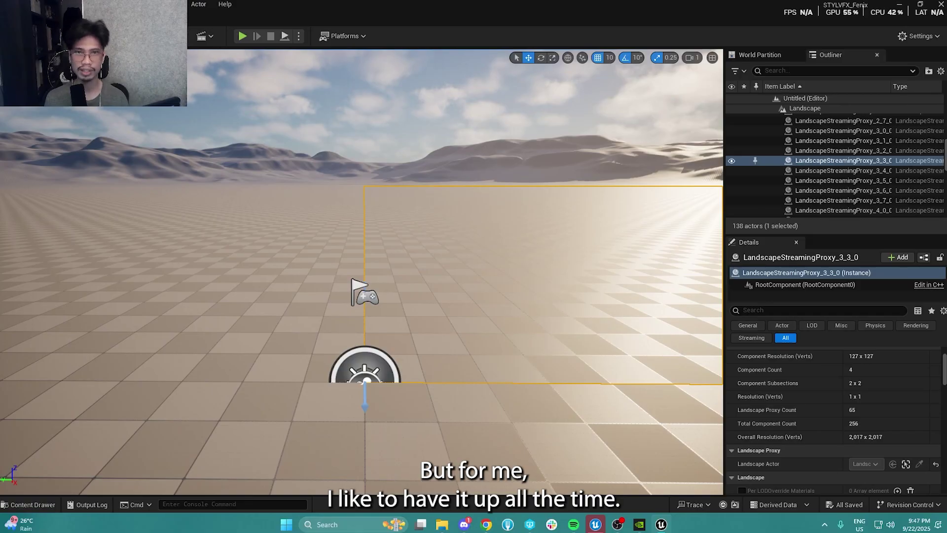
Step: Open Content Browser 1 and Content Browser 2 as permanently docked asset browsers
click(81, 4)
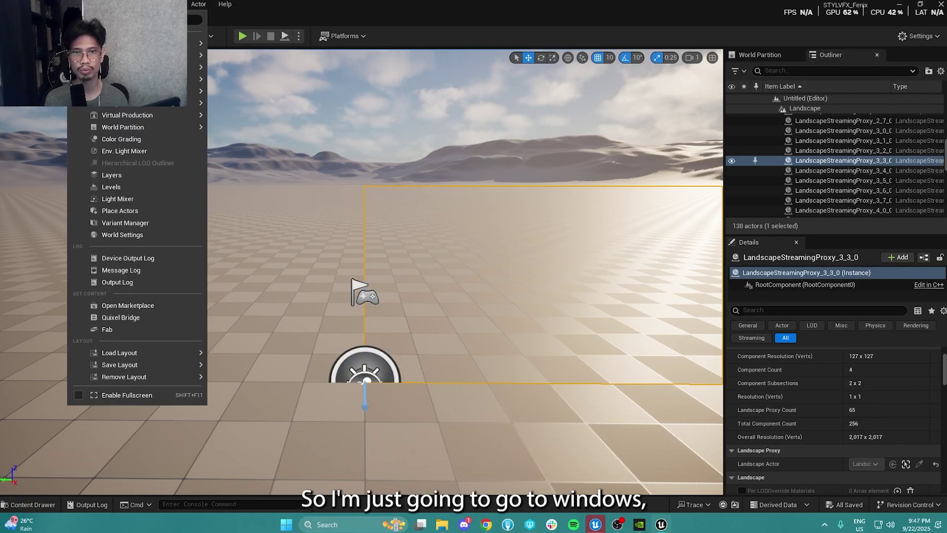
mouse_move(130, 55)
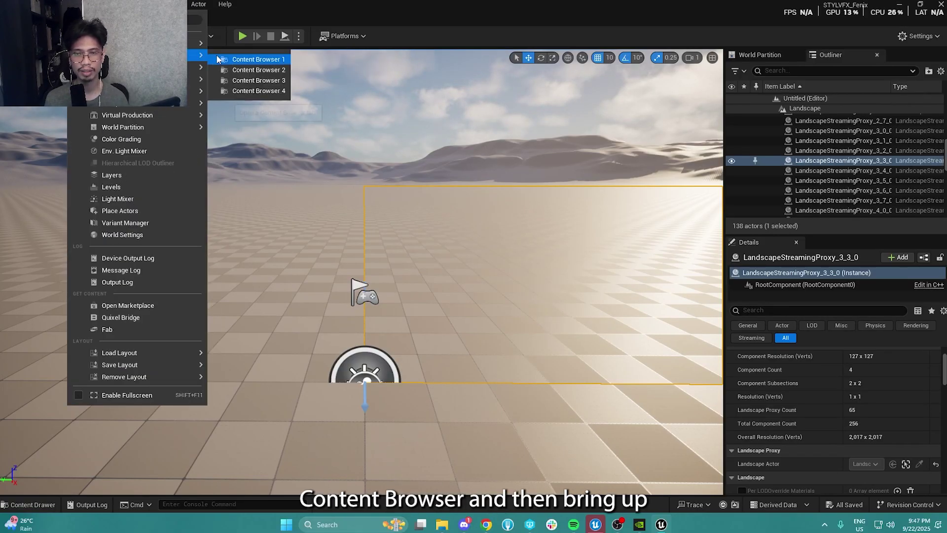
click(258, 59)
click(81, 4)
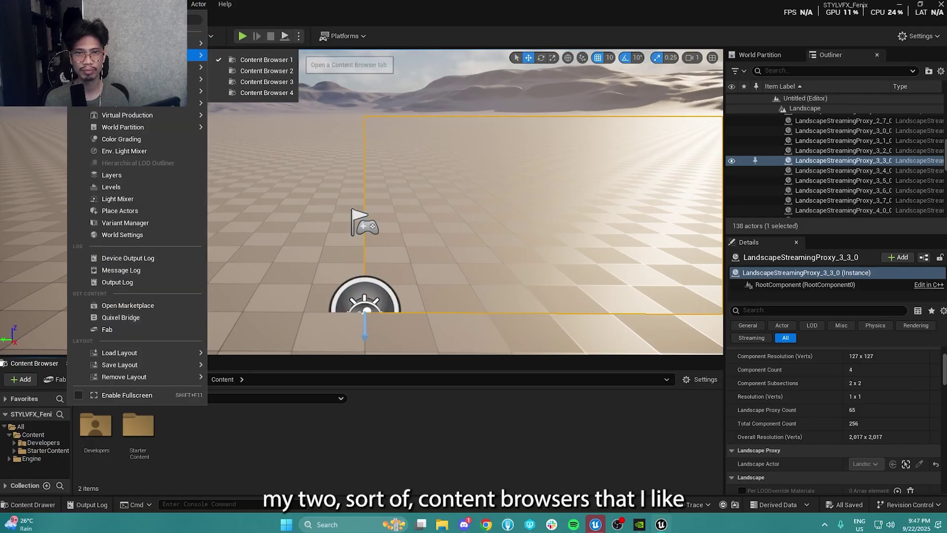
mouse_move(203, 68)
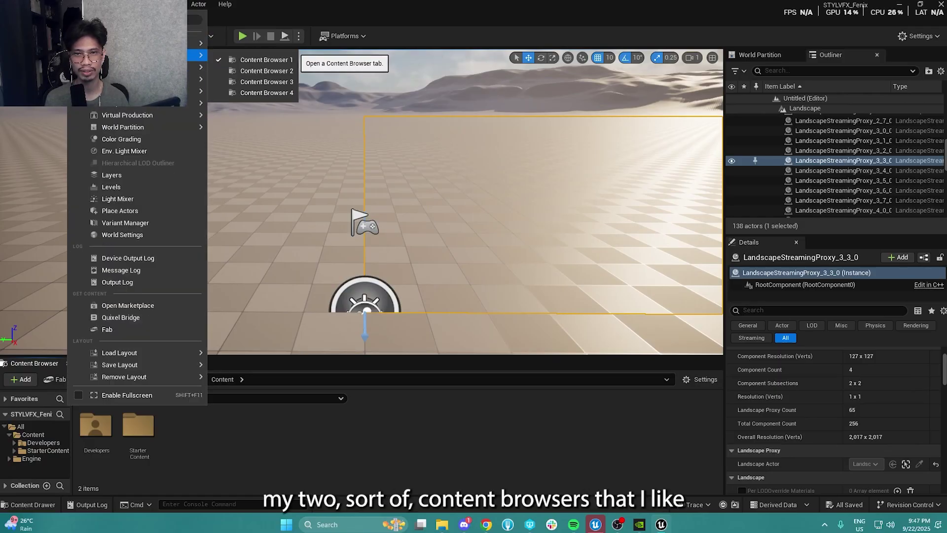
click(252, 71)
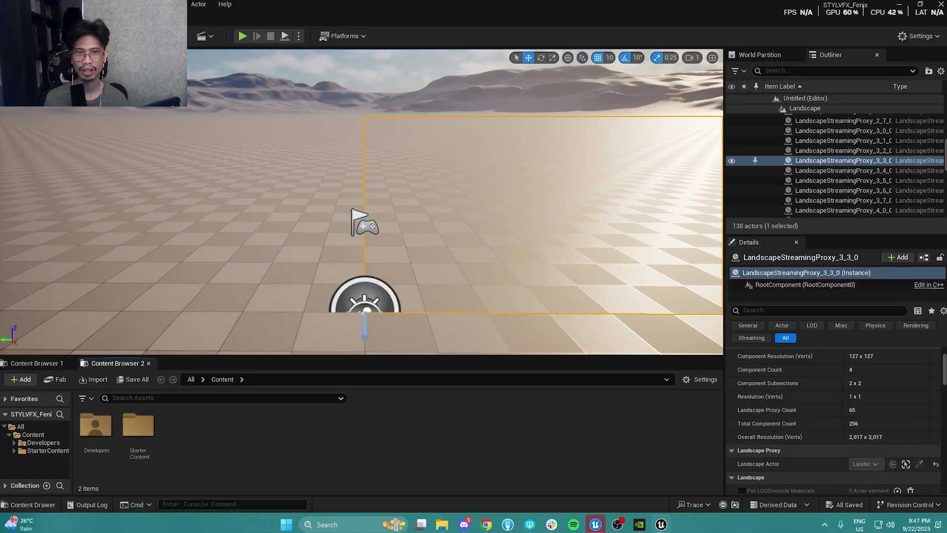
click(86, 4)
mouse_move(148, 66)
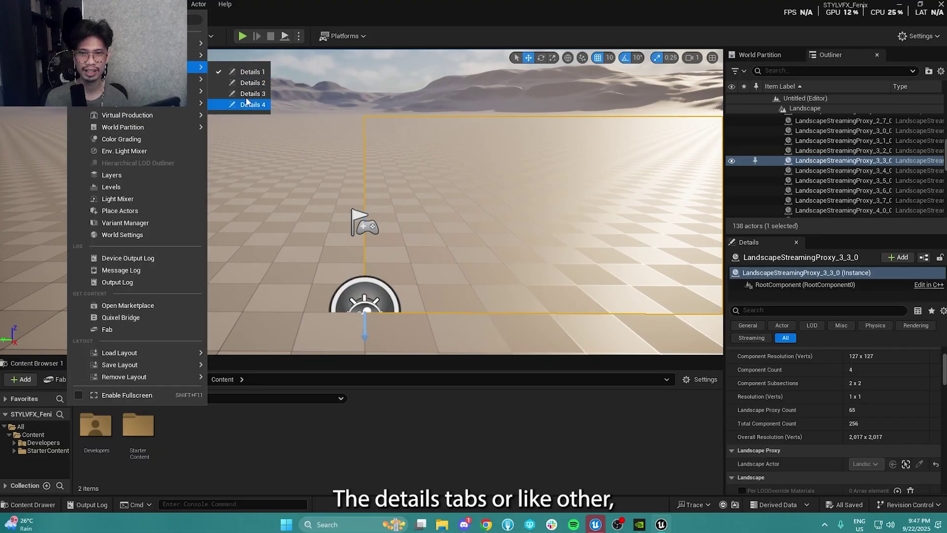
mouse_move(195, 43)
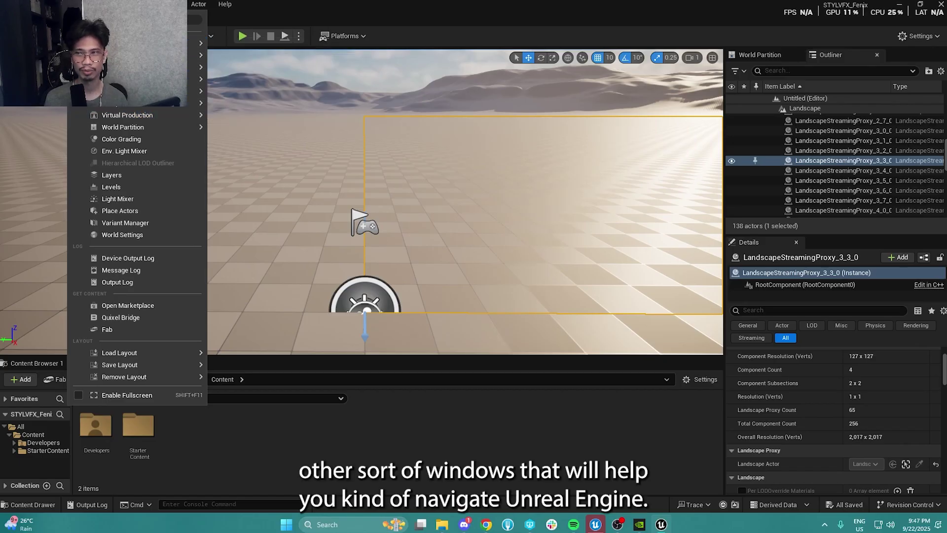
mouse_move(195, 91)
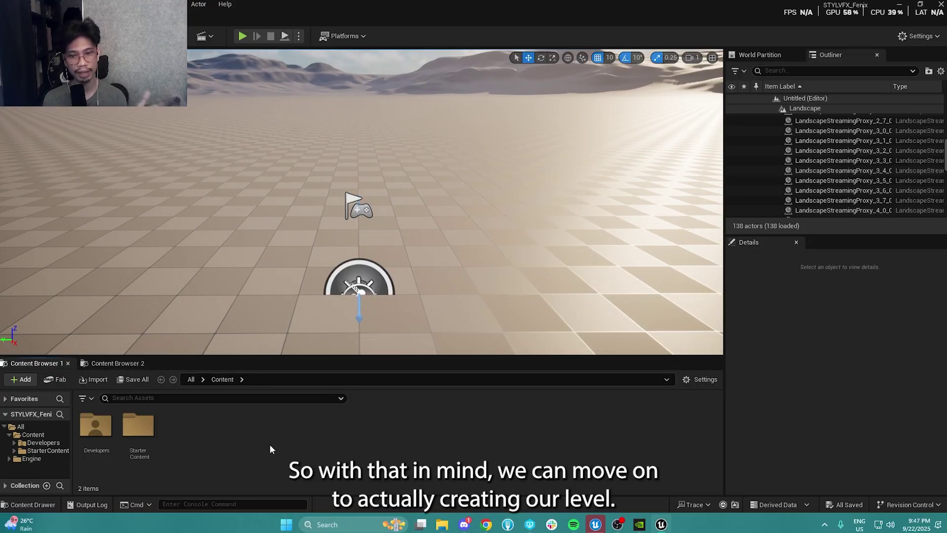
Step: Create a folder named VFX in the project's root Content folder
right_click(182, 428)
click(184, 443)
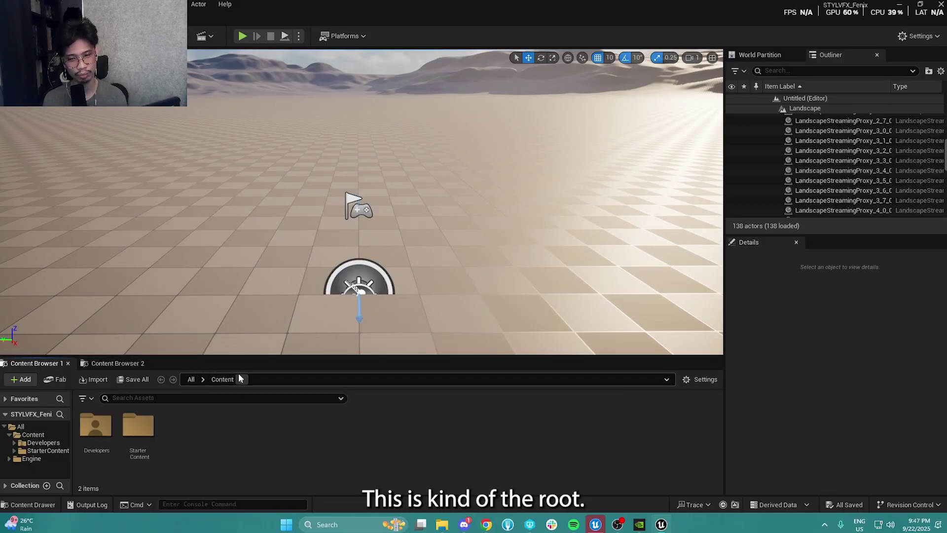
right_click(205, 421)
right_click(193, 452)
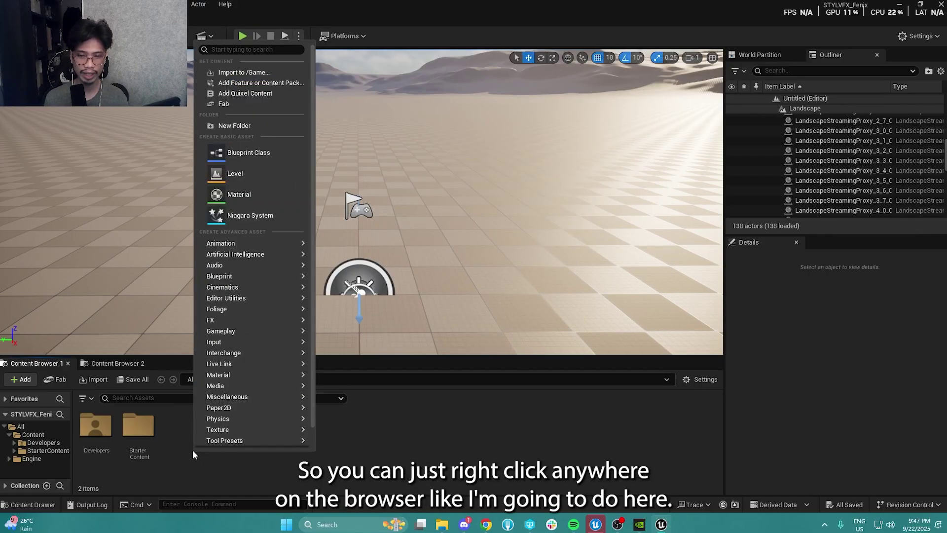
click(163, 445)
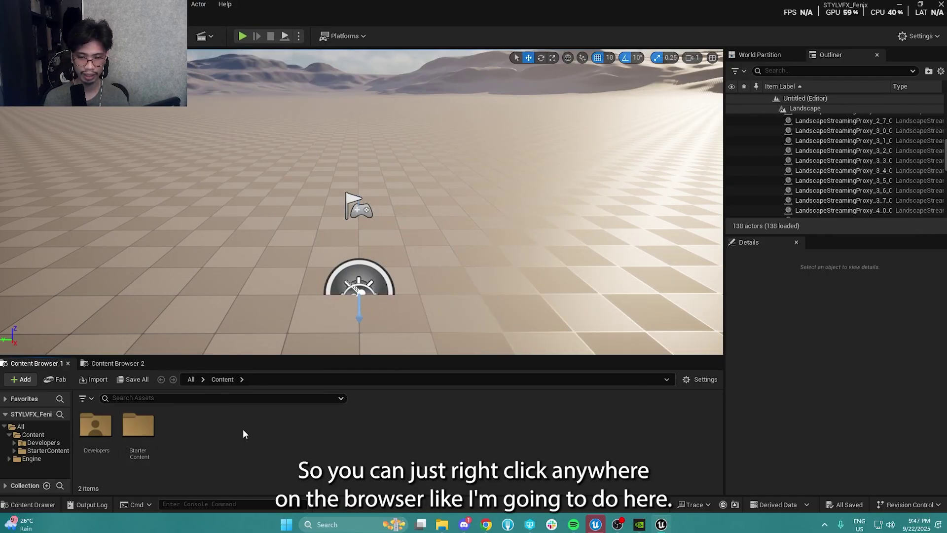
right_click(257, 434)
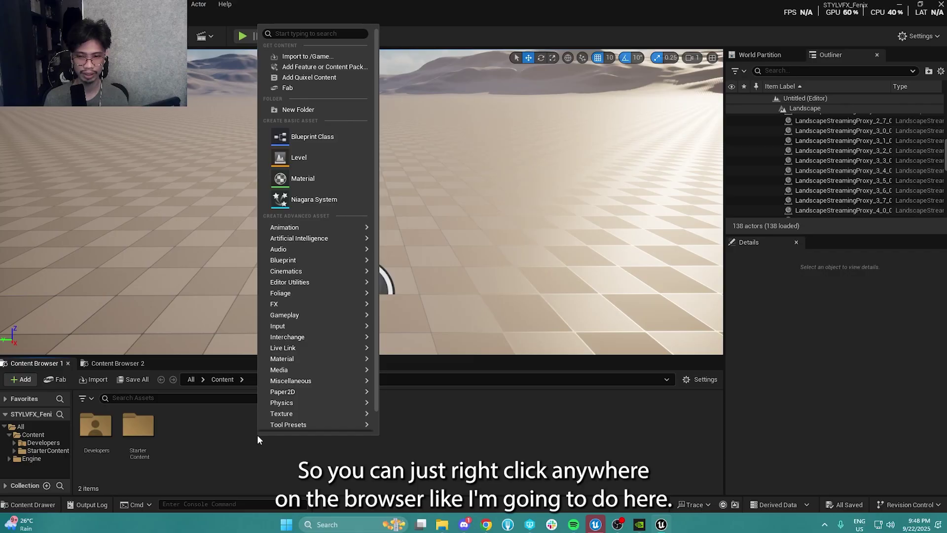
click(285, 111)
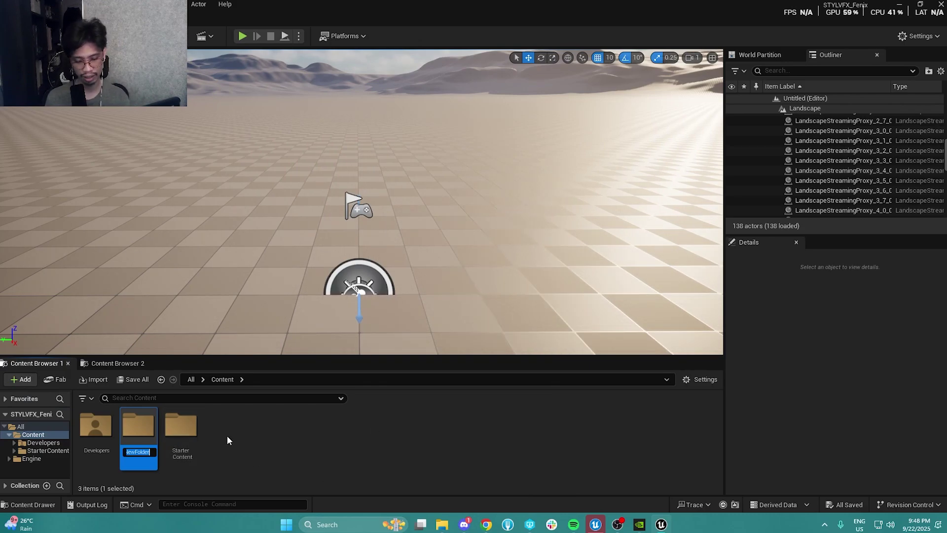
text(VFX)
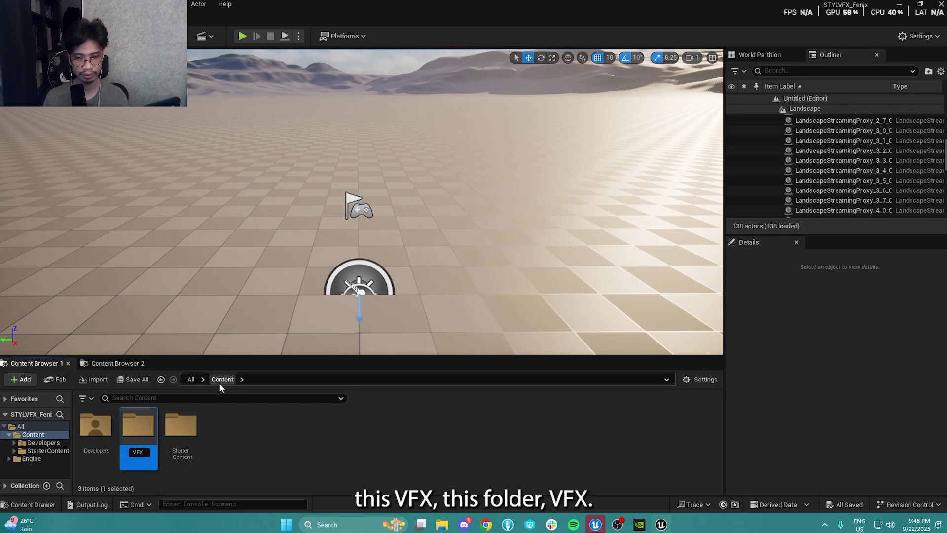
key(Return)
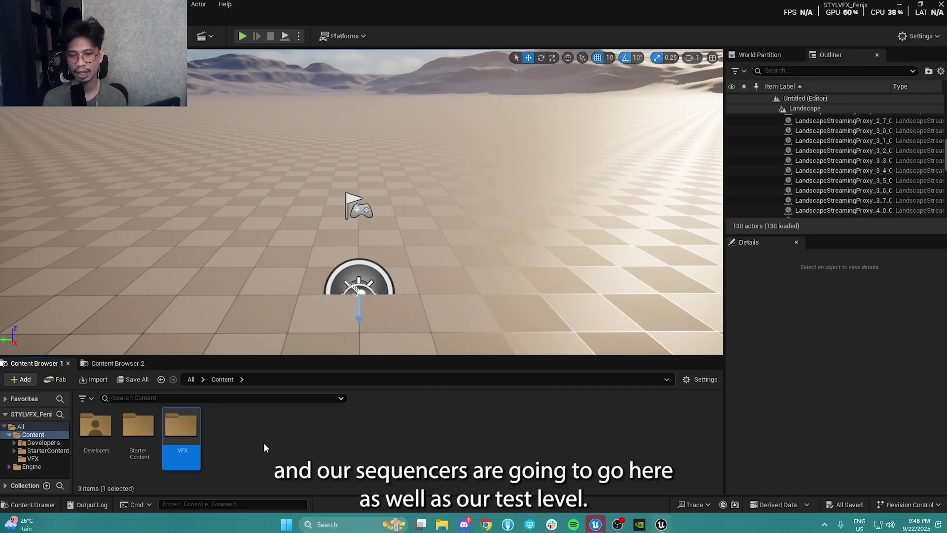
Step: Create a Level asset named LVL_VFXTestMap inside the VFX folder
double_click(183, 427)
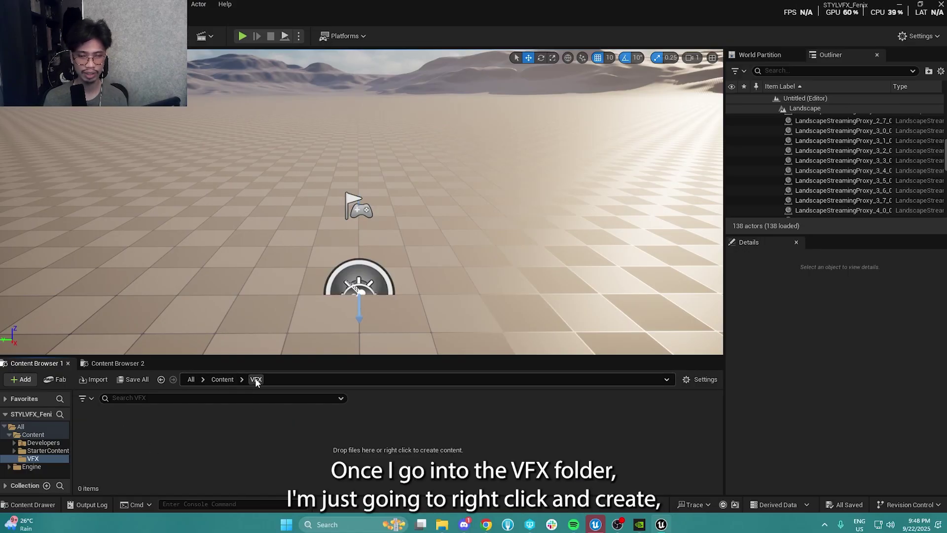
right_click(256, 431)
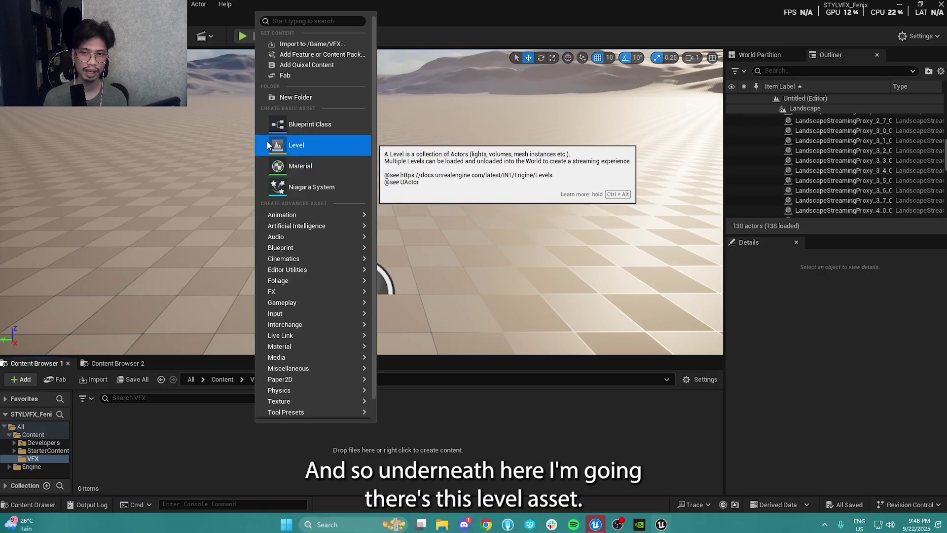
click(286, 151)
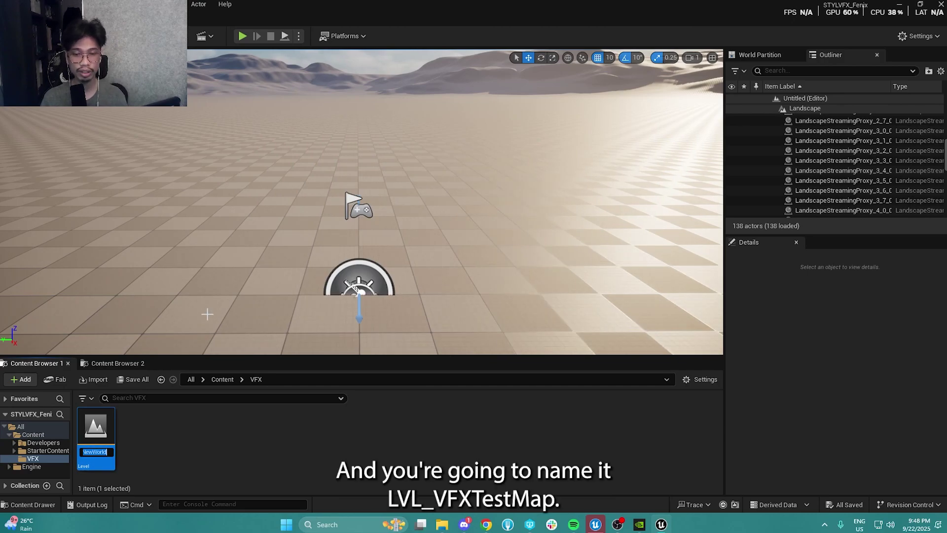
text(LVL)
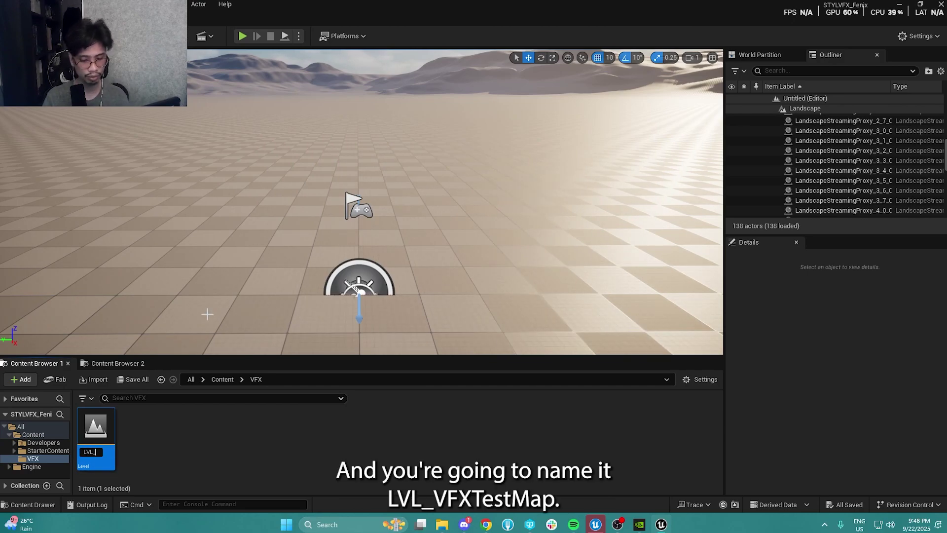
text(_VFX)
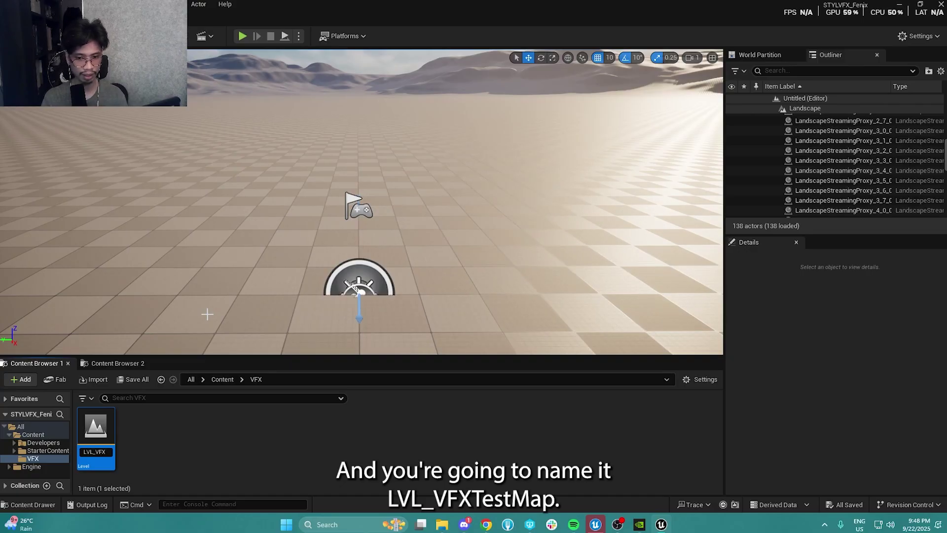
text(TestMap)
key(Return)
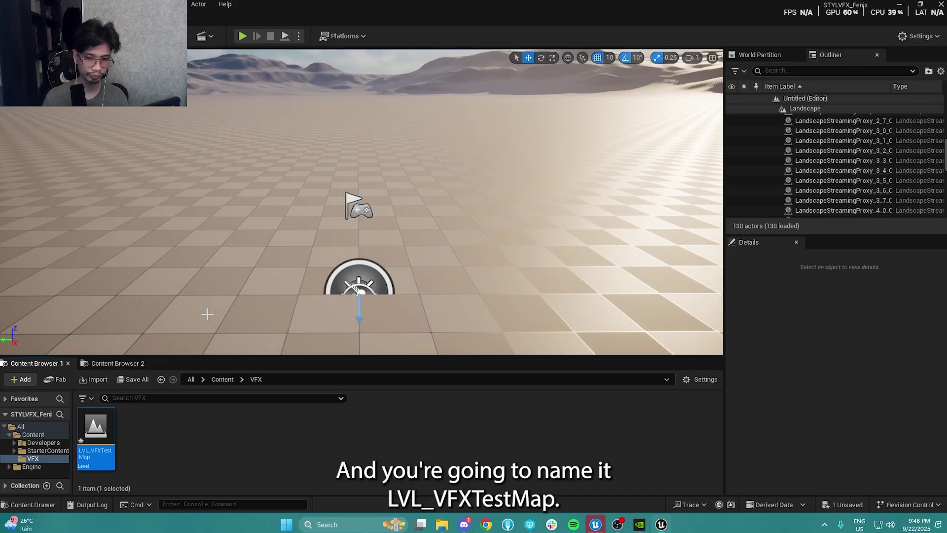
Step: Open the LVL_VFXTestMap level and save its unsaved asset
double_click(108, 456)
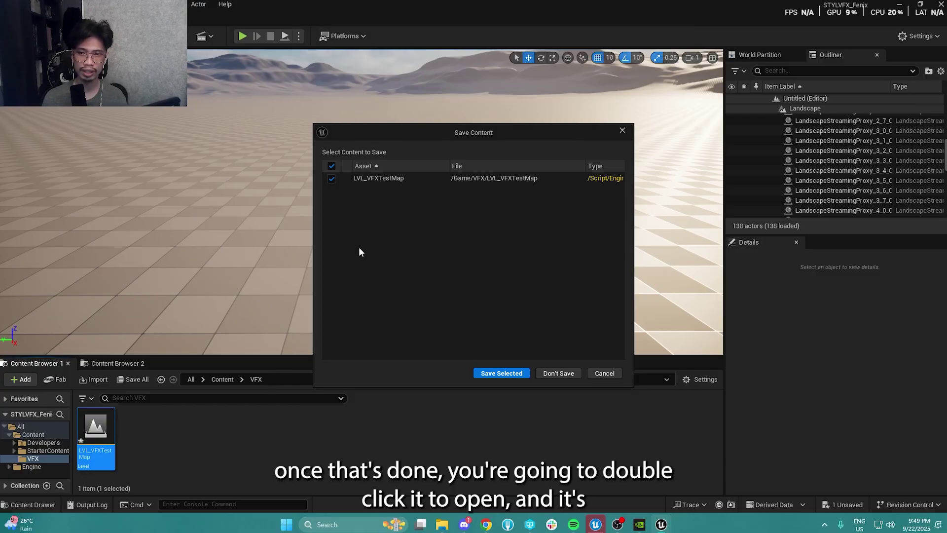
drag(439, 131, 414, 134)
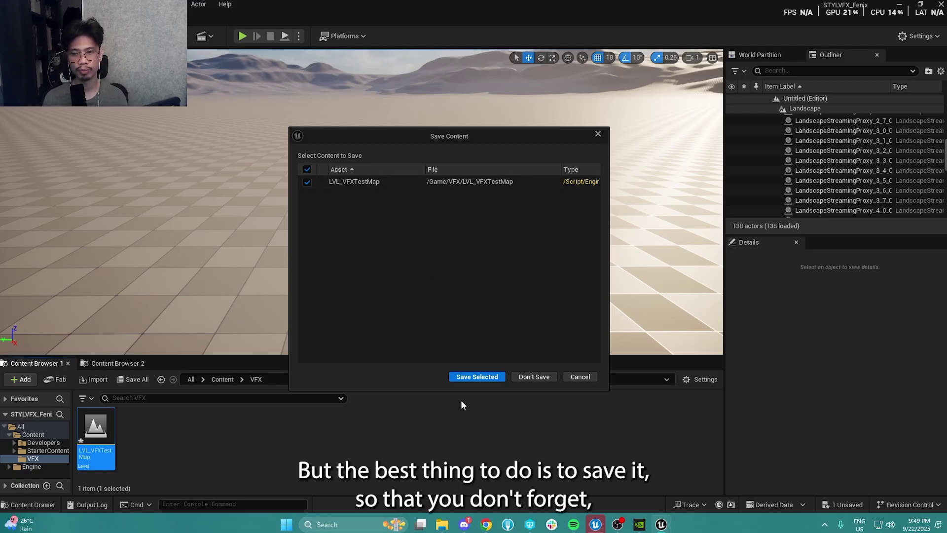
click(475, 377)
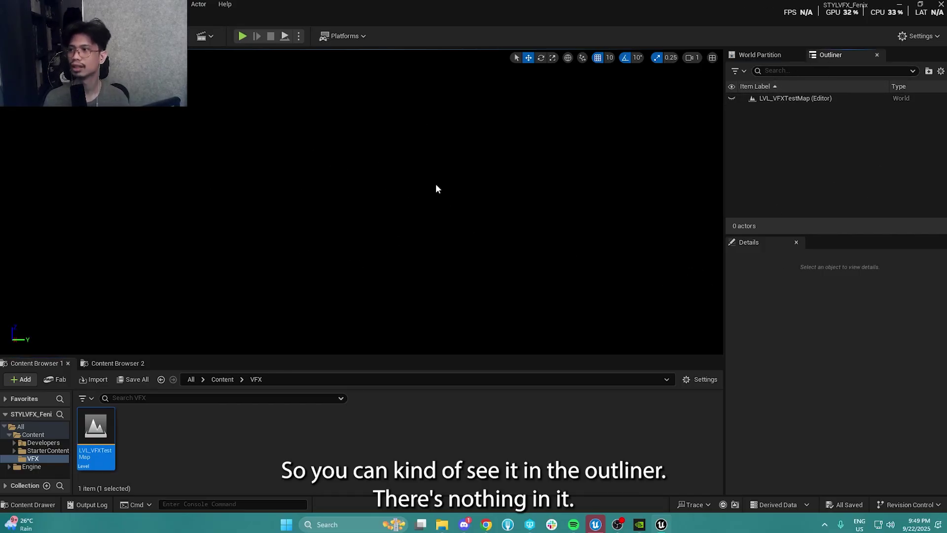
Step: Open the Maps & Modes page of the Project Settings
click(912, 35)
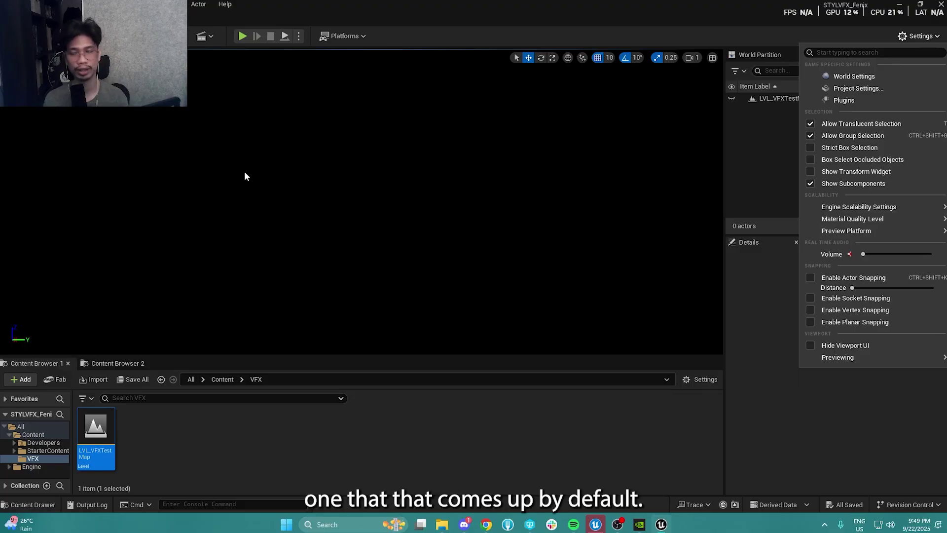
click(844, 88)
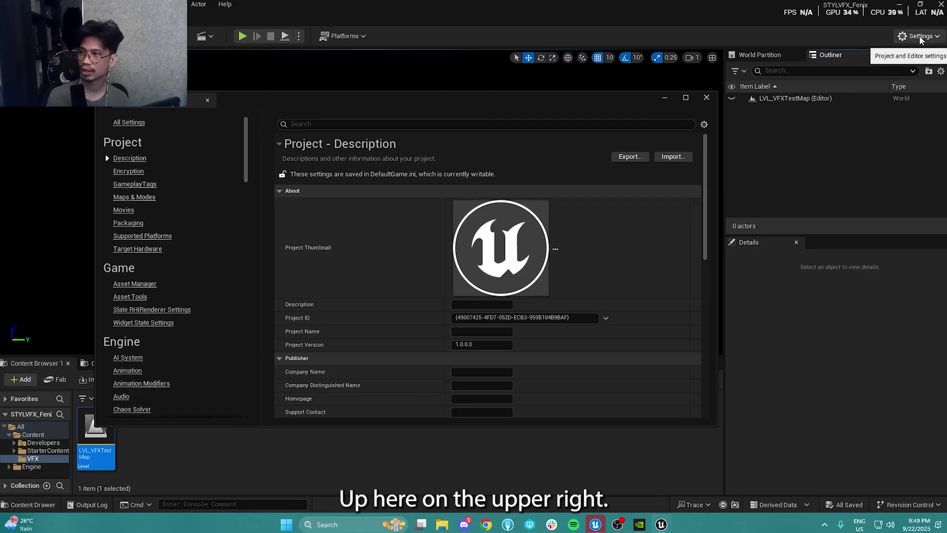
click(921, 37)
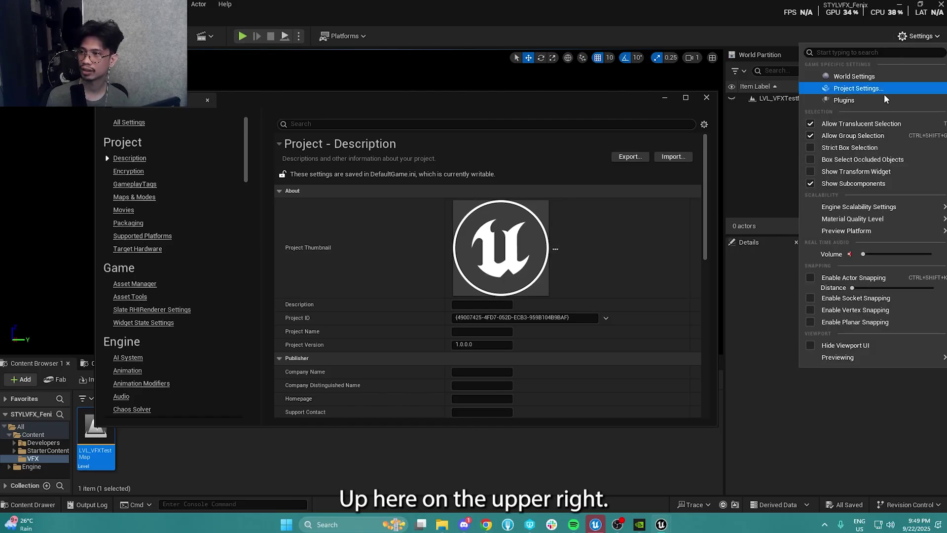
click(844, 89)
scroll(605, 301, down, 2)
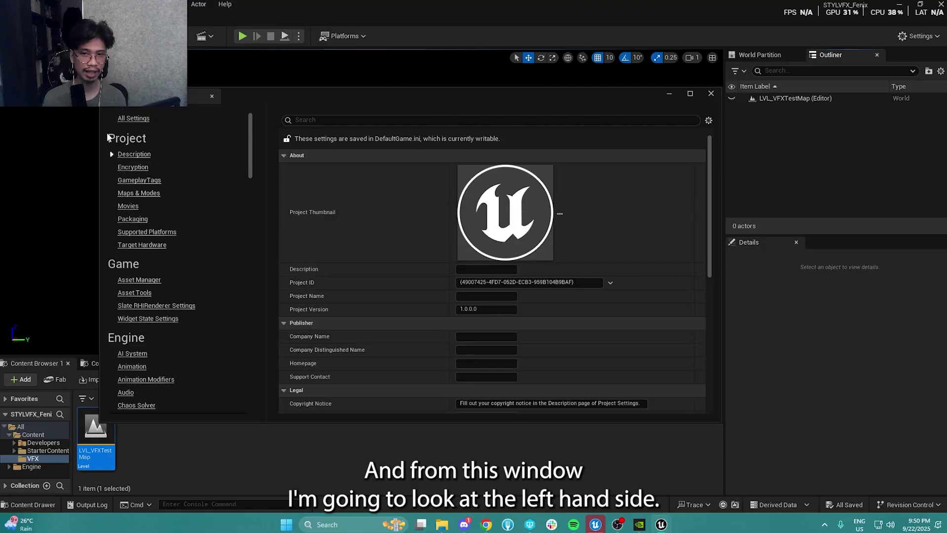
scroll(118, 148, down, 3)
scroll(135, 156, up, 3)
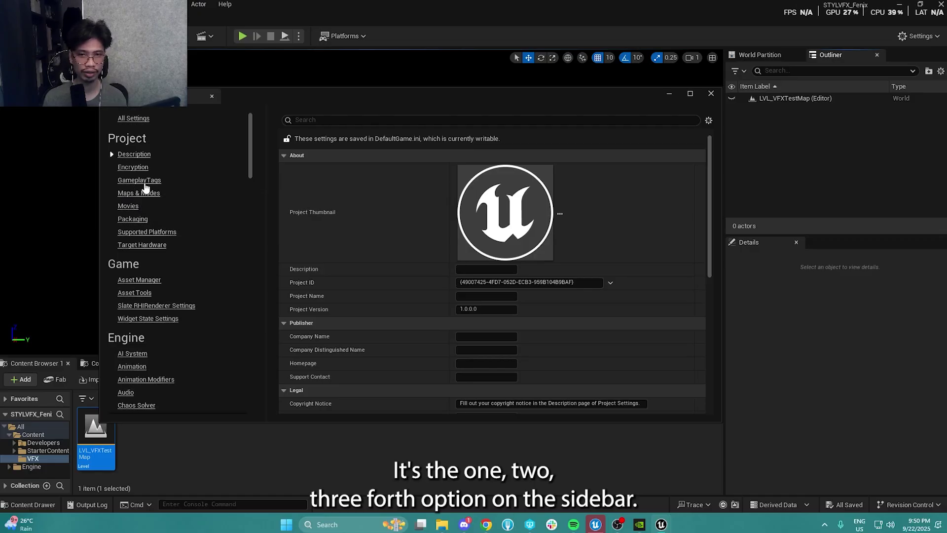
click(141, 193)
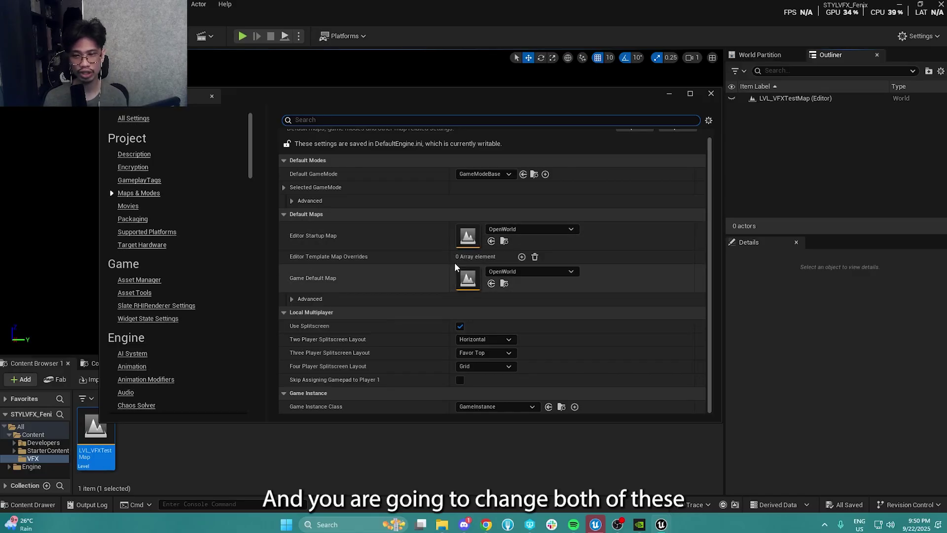
Step: Set the Editor Startup Map to LVL_VFXTestMap, searching the level assets for VFX
drag(503, 93, 506, 51)
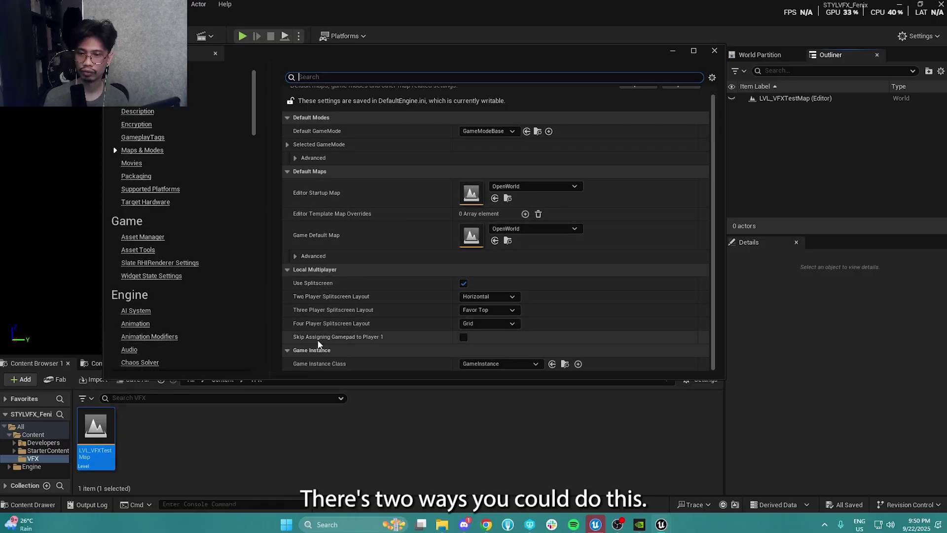
click(565, 188)
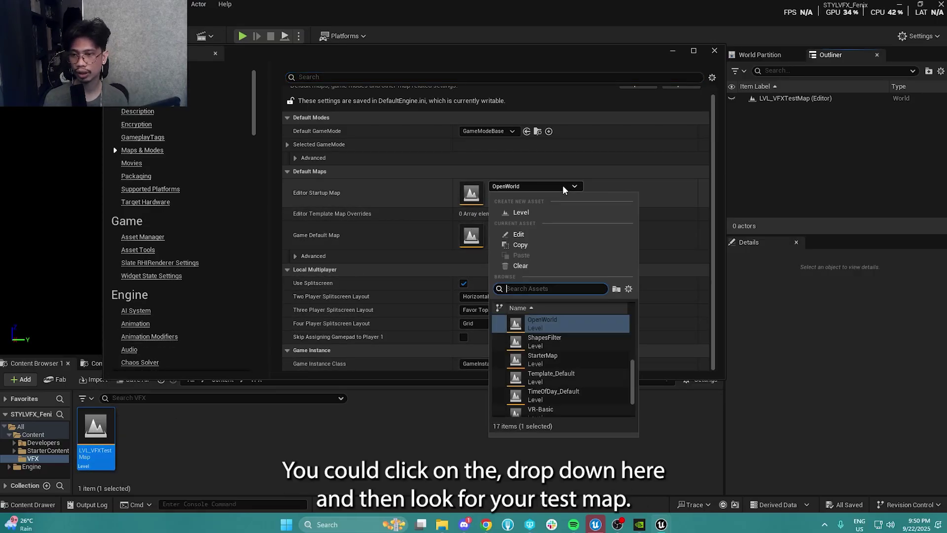
click(563, 188)
click(540, 186)
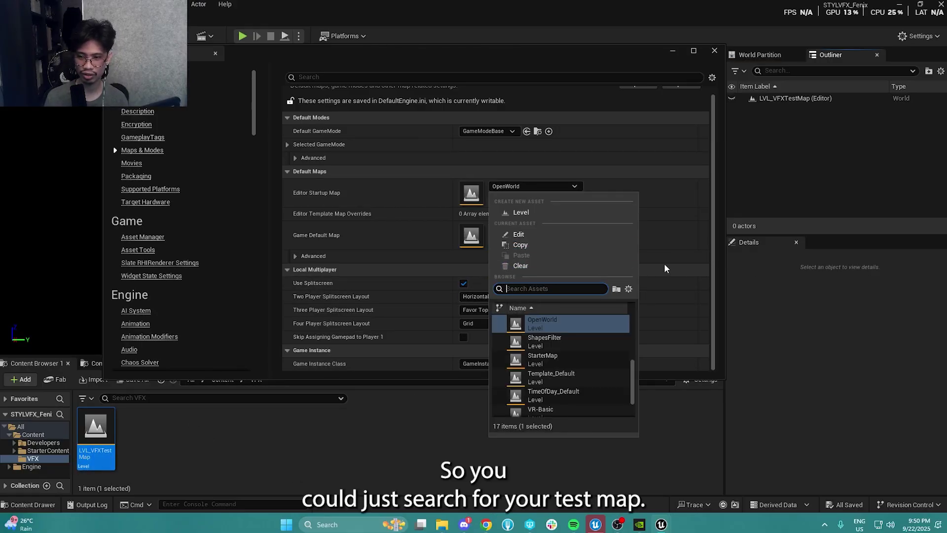
text(VFX)
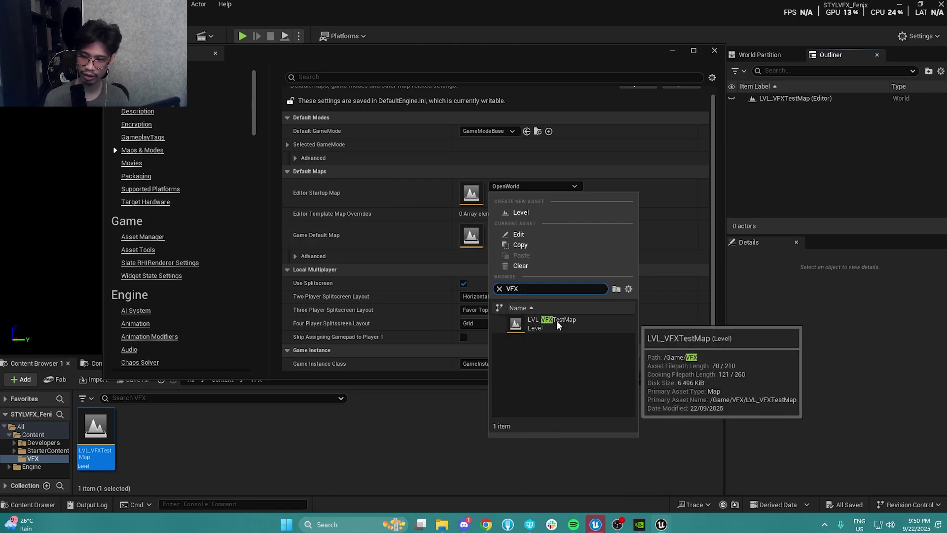
click(582, 324)
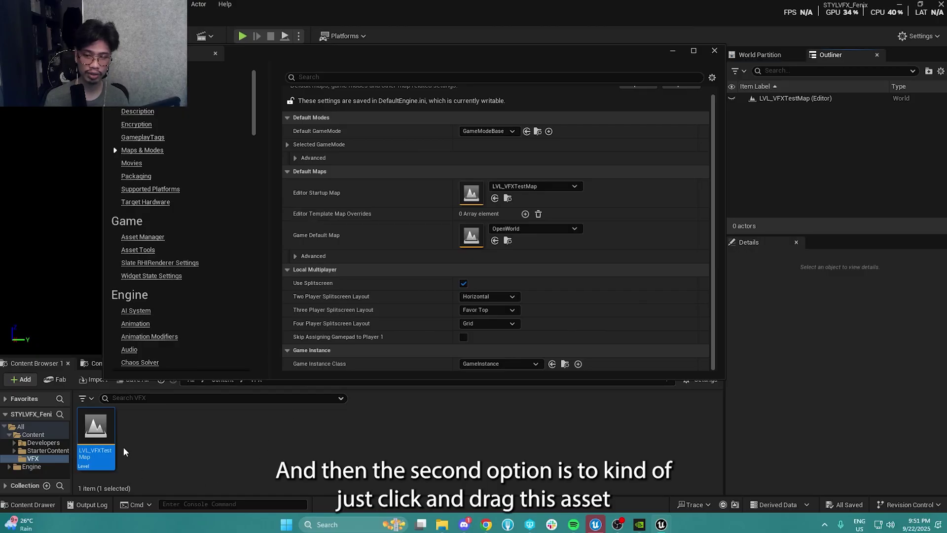
Step: Assign the LVL_VFXTestMap asset from the VFX folder as the Game Default Map and close the Project Settings
drag(92, 435, 467, 229)
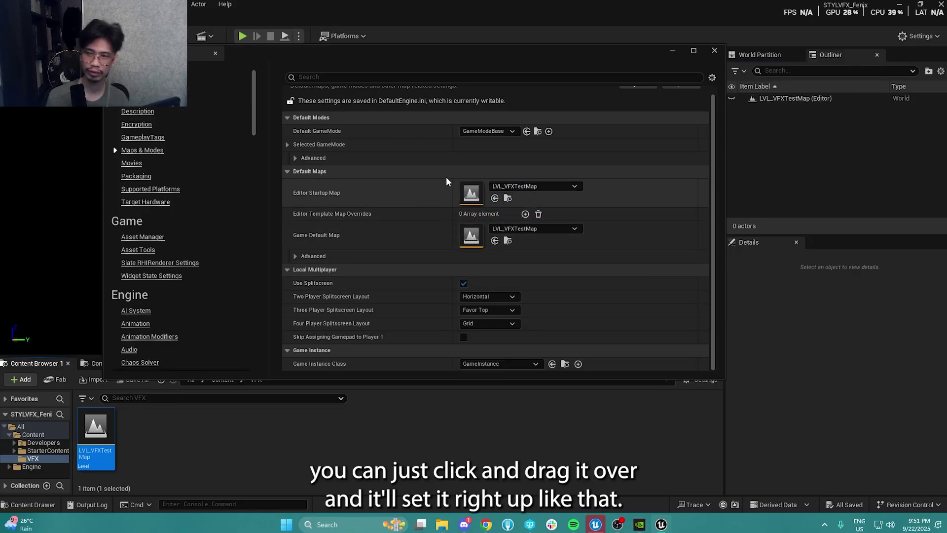
scroll(617, 276, up, 1)
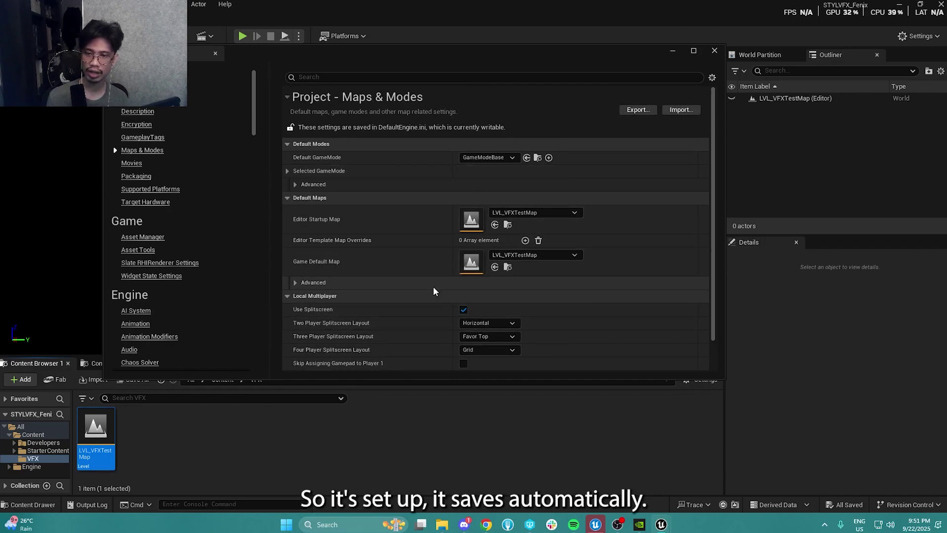
click(714, 54)
click(518, 448)
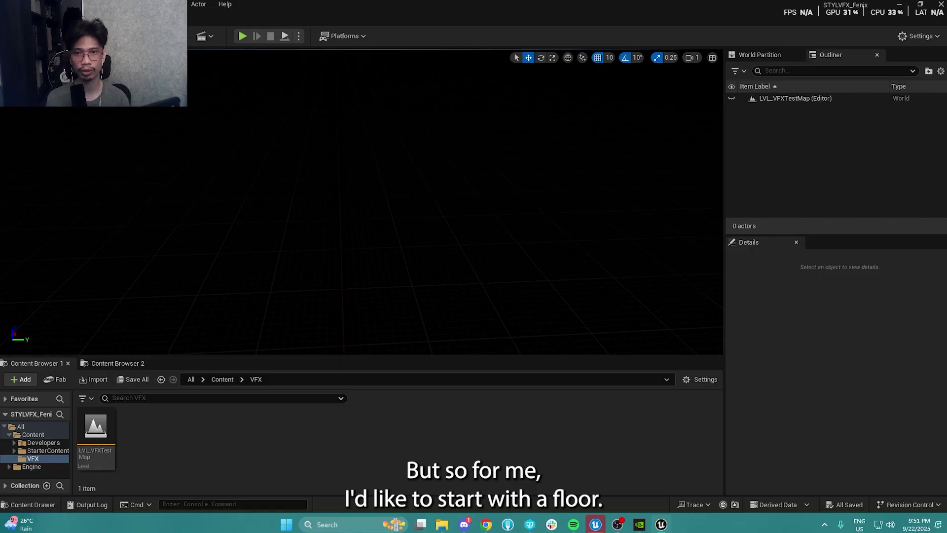
Step: Add a Plane shape to the level as the floor and select it
click(204, 36)
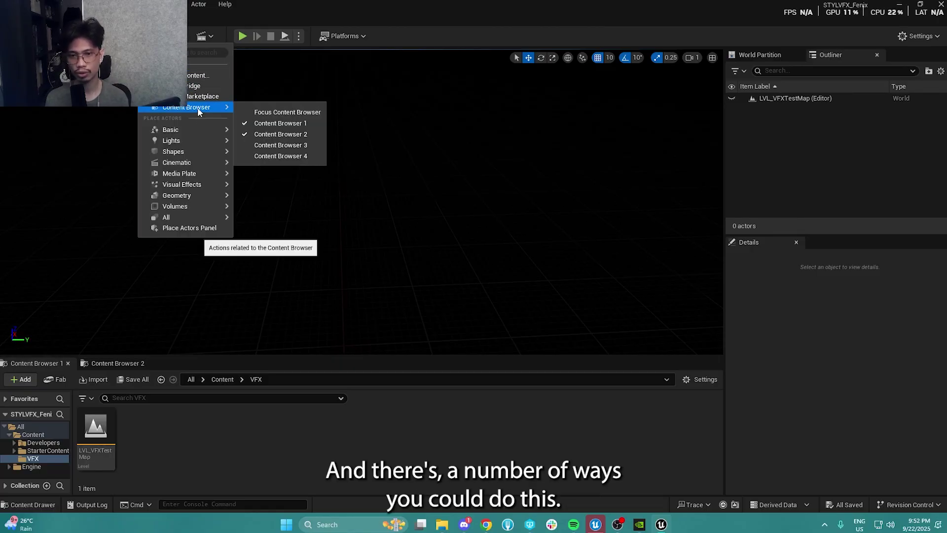
mouse_move(186, 152)
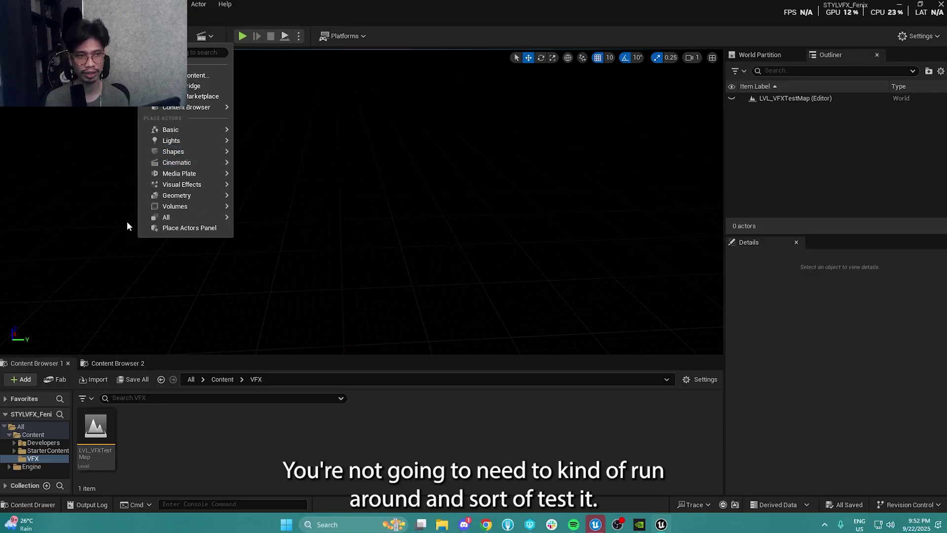
mouse_move(190, 177)
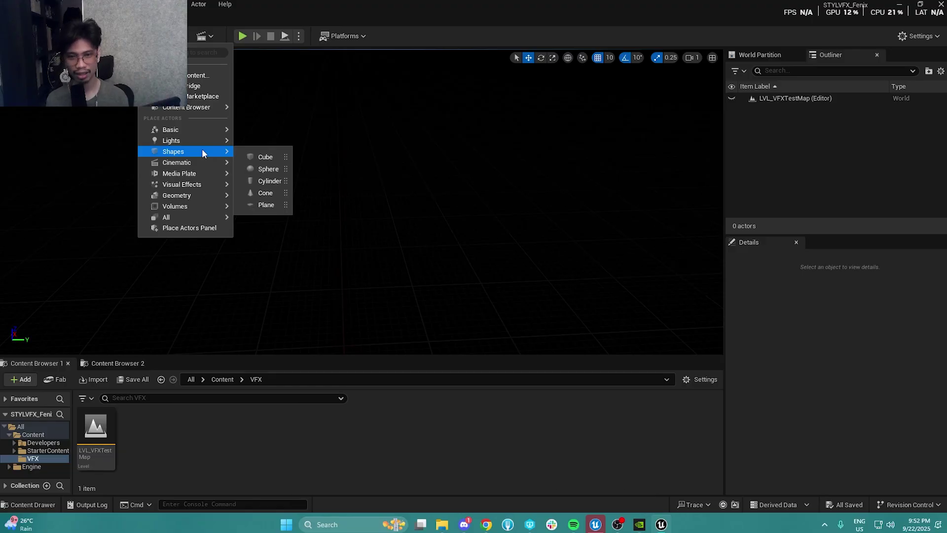
click(253, 206)
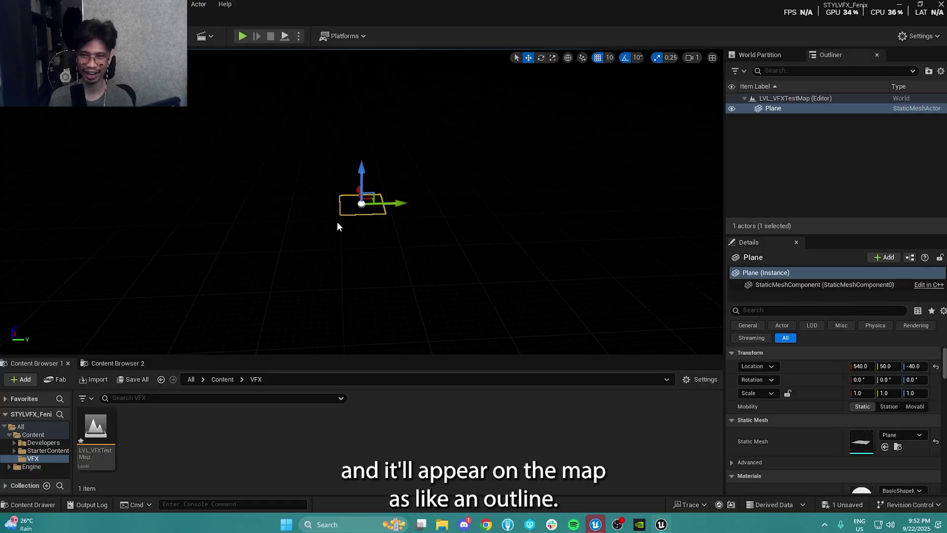
click(385, 236)
click(363, 206)
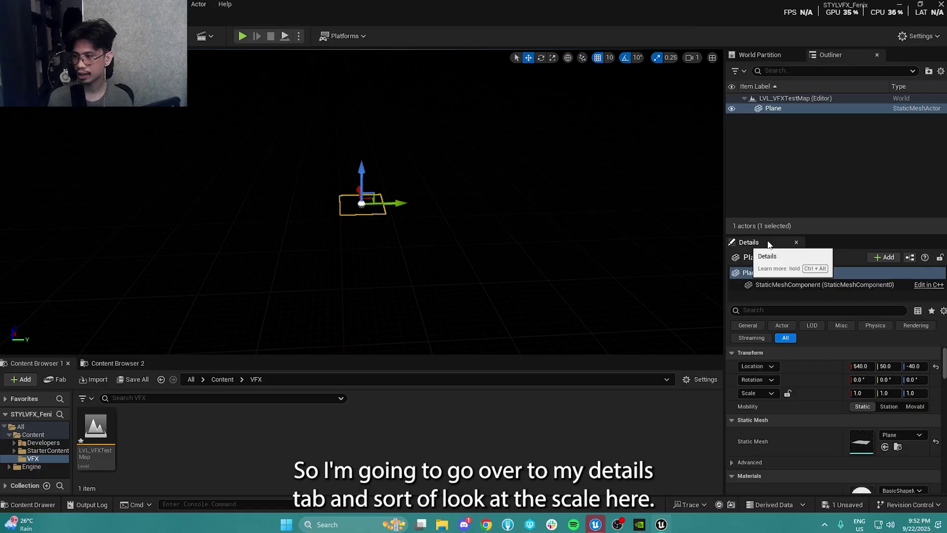
Step: Lock the plane's scale proportions and set its scale to 20000 on all axes
scroll(788, 406, down, 2)
scroll(784, 402, up, 2)
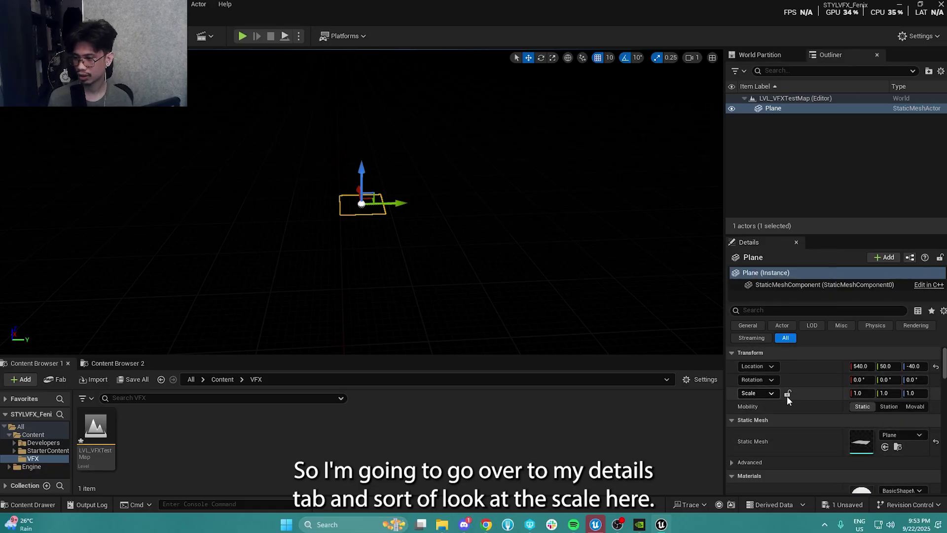
click(787, 393)
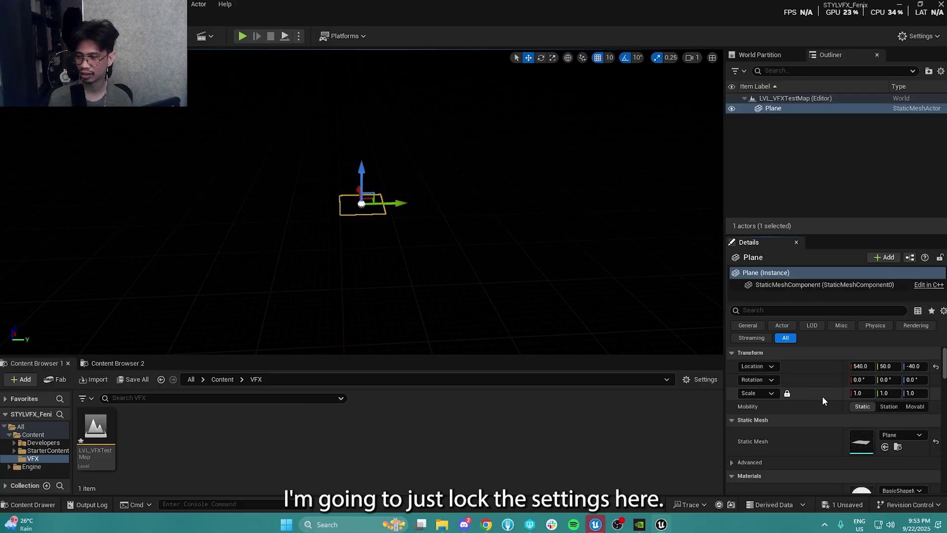
click(868, 393)
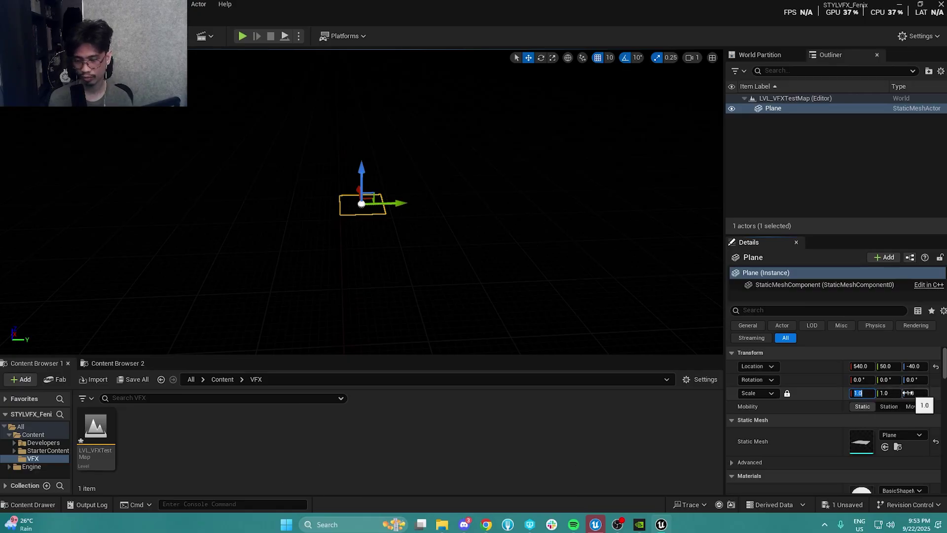
click(820, 382)
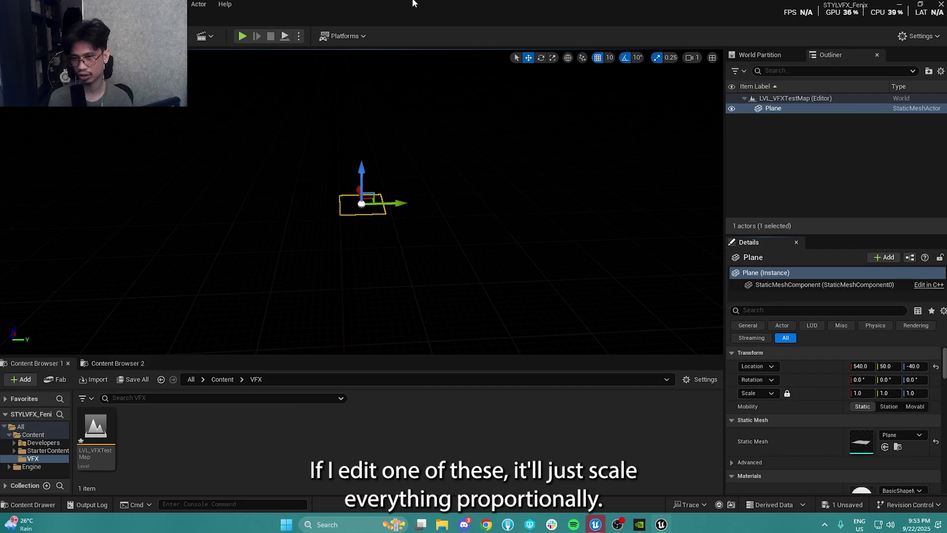
click(861, 393)
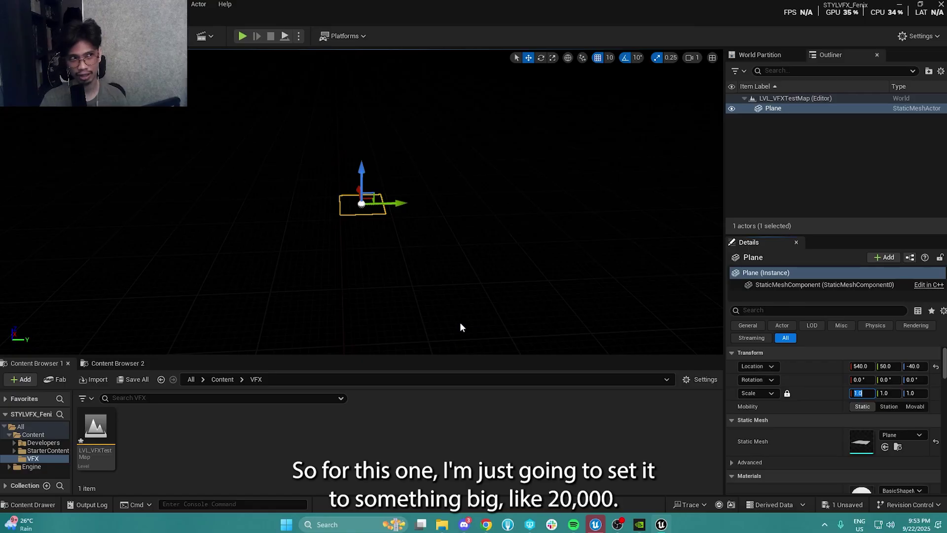
text(0000)
key(Return)
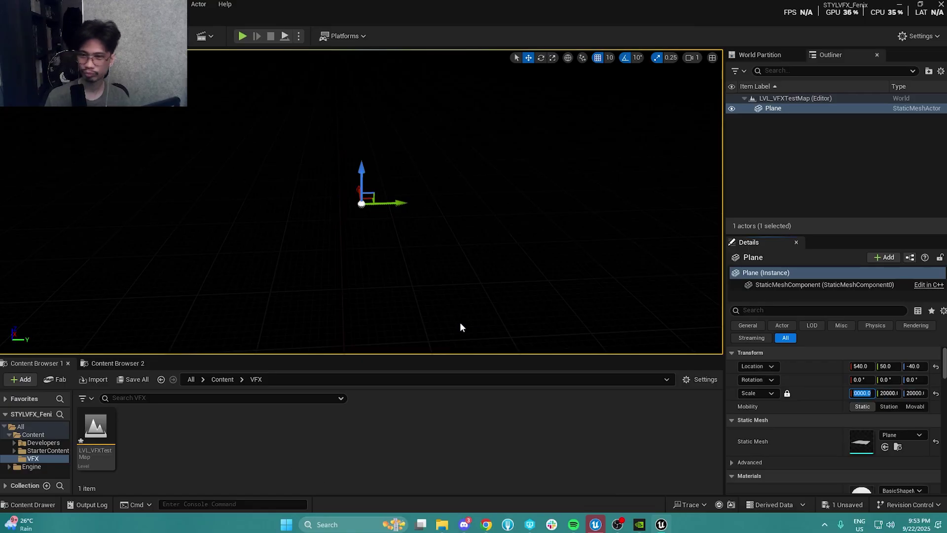
Step: Reselect the plane and reset its location to the world origin at 0, 0, 0
right_drag(438, 286, 327, 148)
right_drag(361, 83, 515, 148)
click(431, 232)
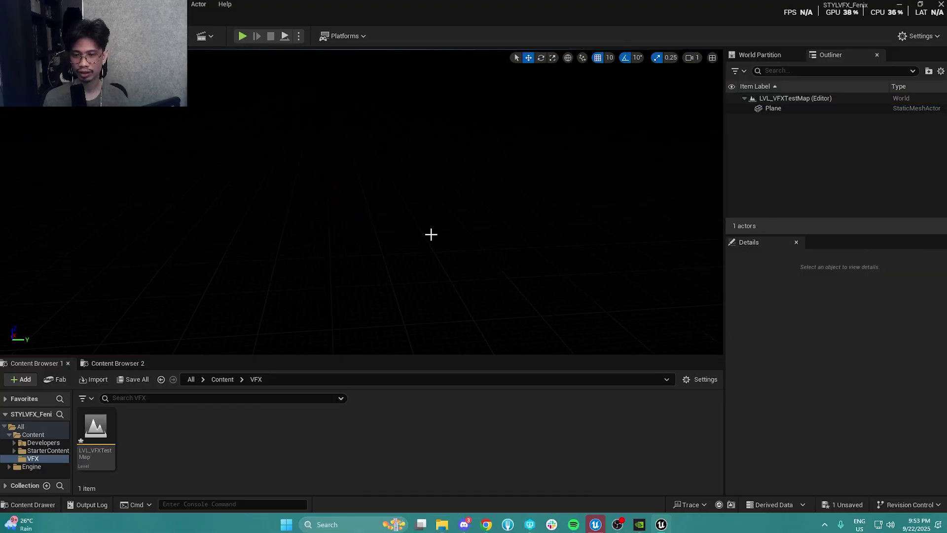
key(ctrl+z)
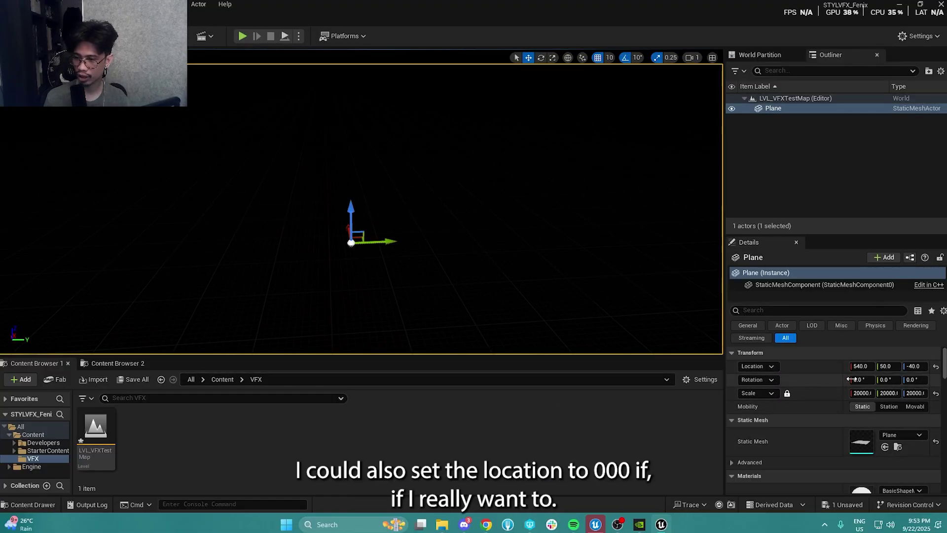
click(935, 367)
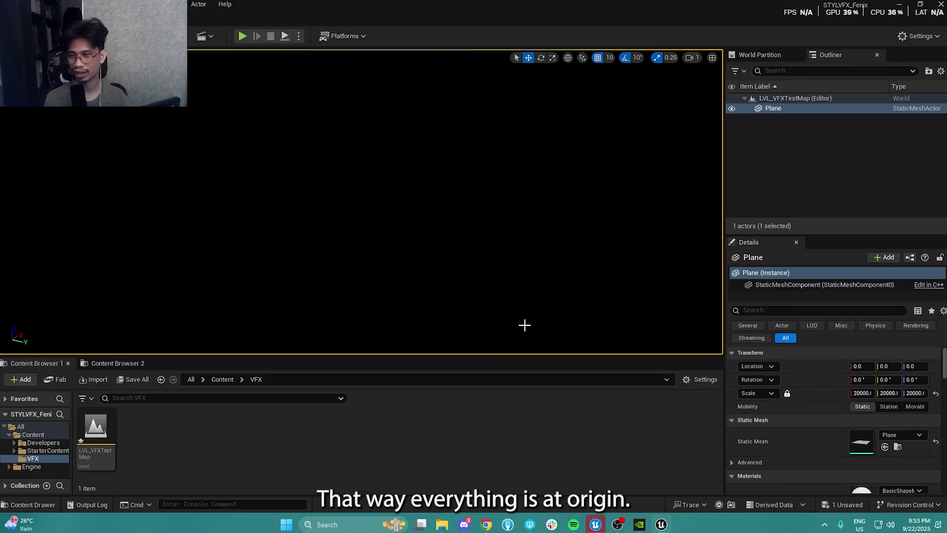
right_drag(510, 233, 510, 233)
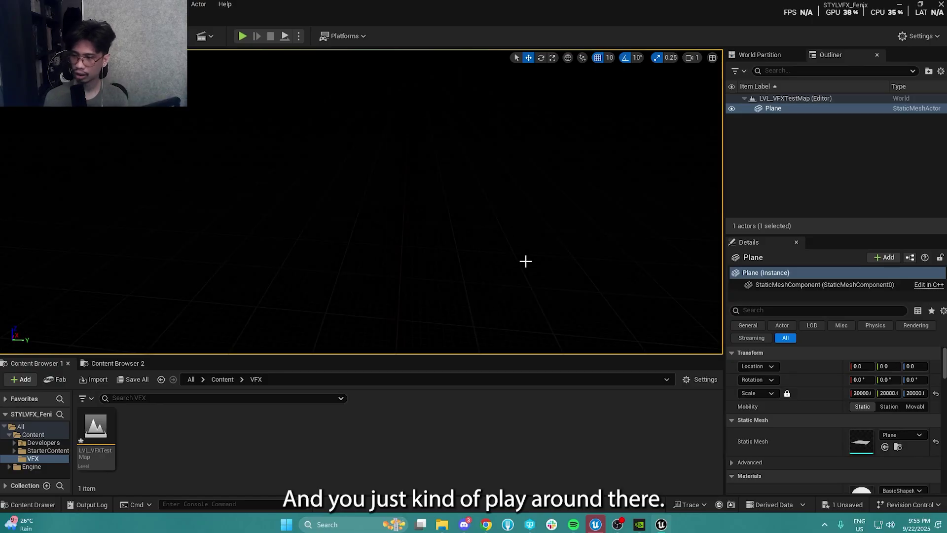
scroll(837, 447, down, 3)
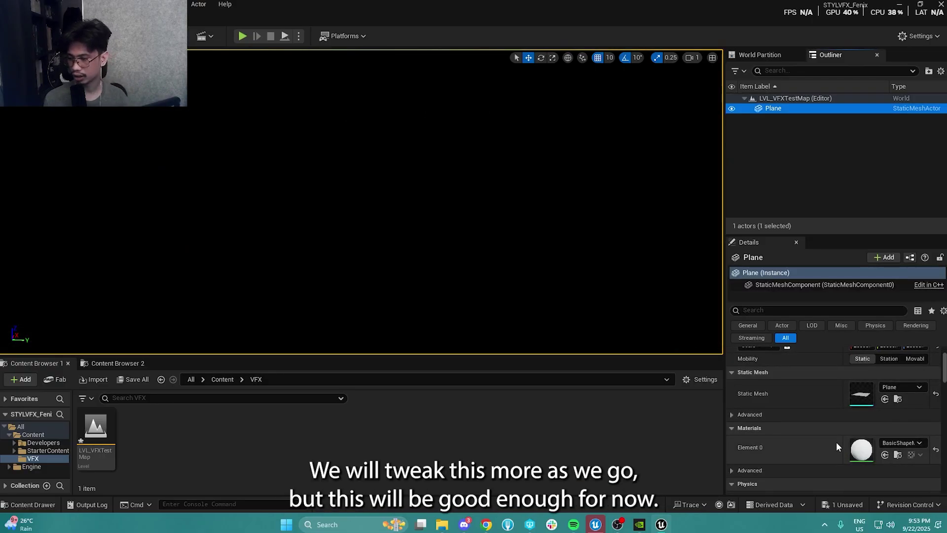
scroll(837, 447, up, 3)
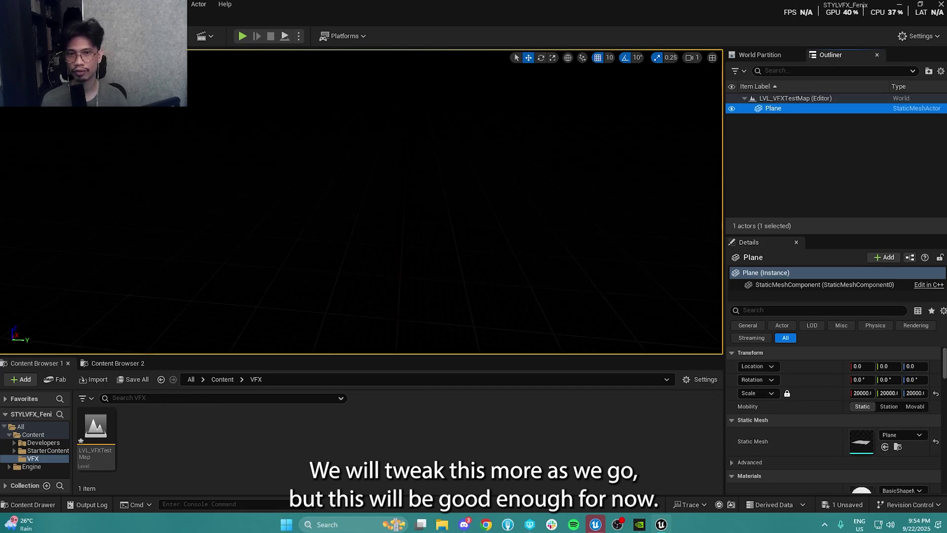
Step: Add a Directional Light to the level
click(205, 36)
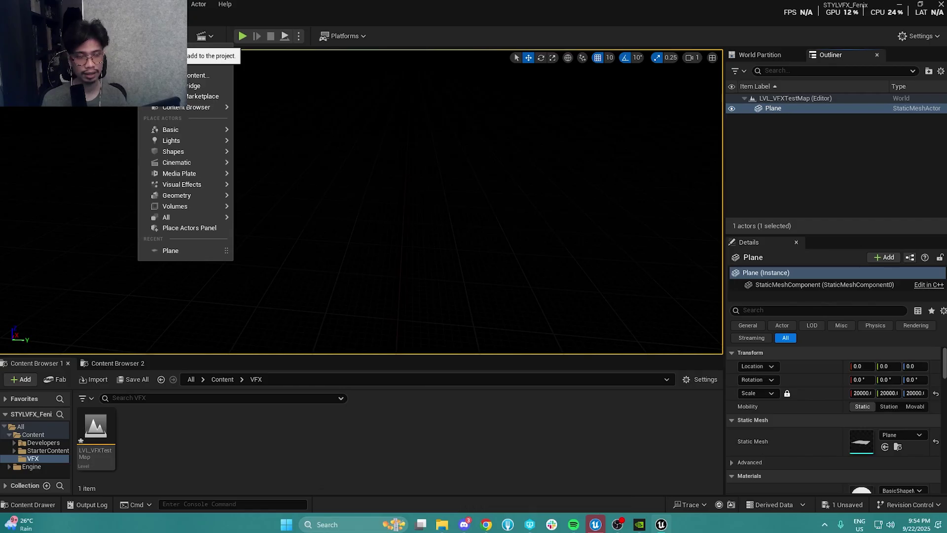
mouse_move(169, 143)
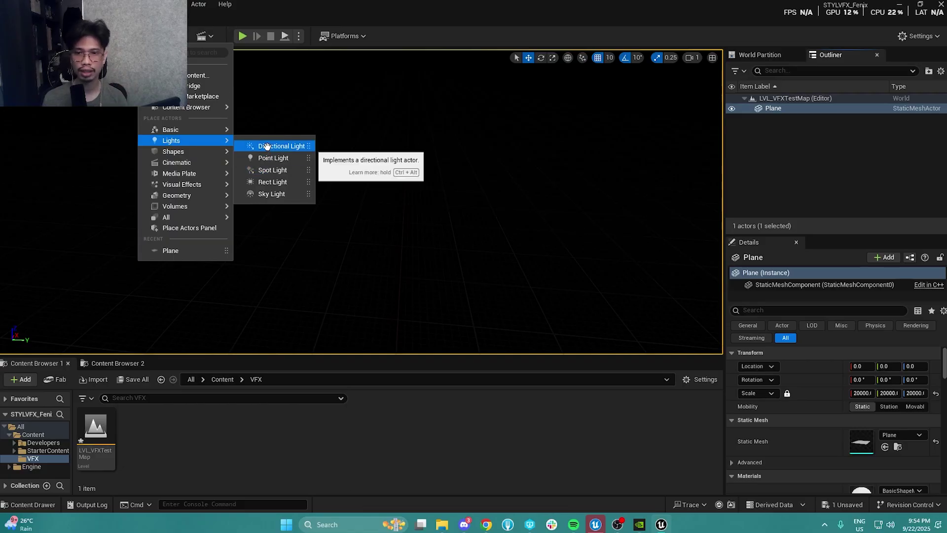
click(170, 36)
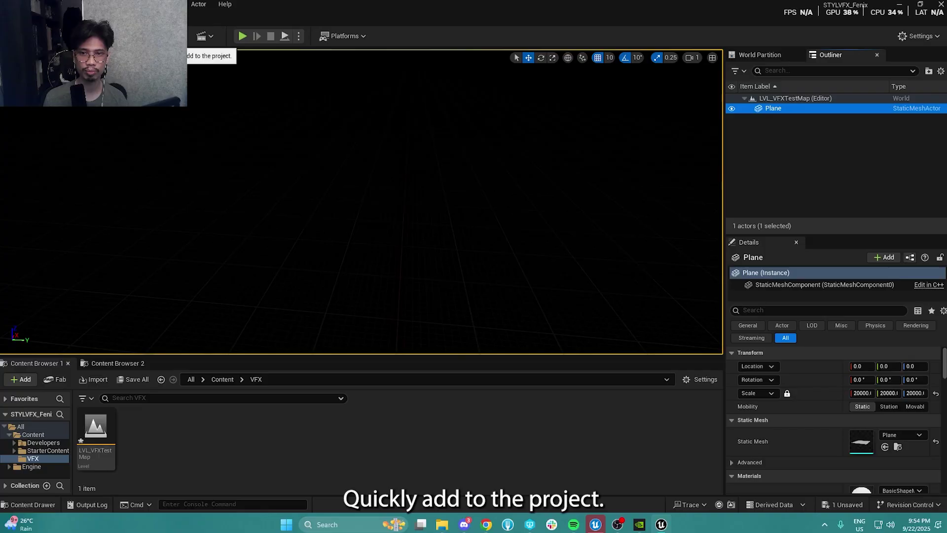
click(170, 36)
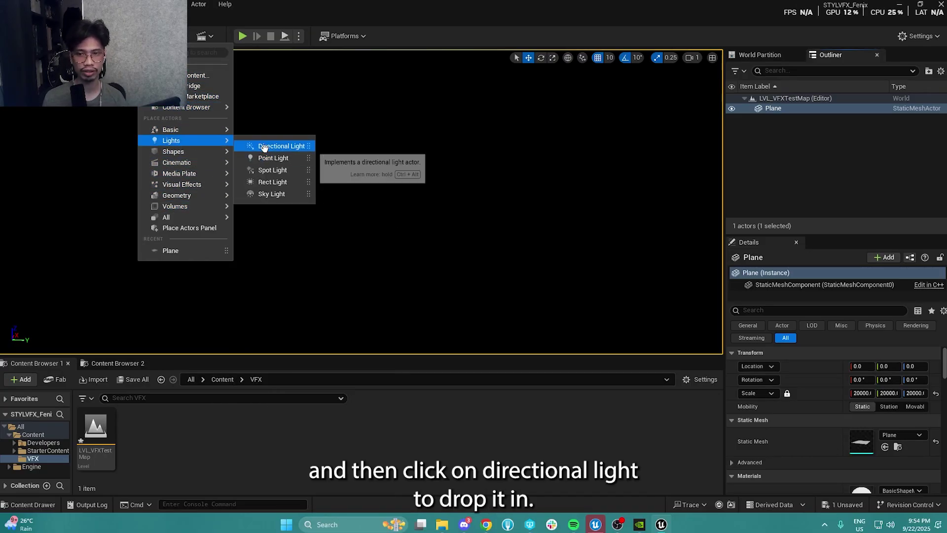
click(264, 146)
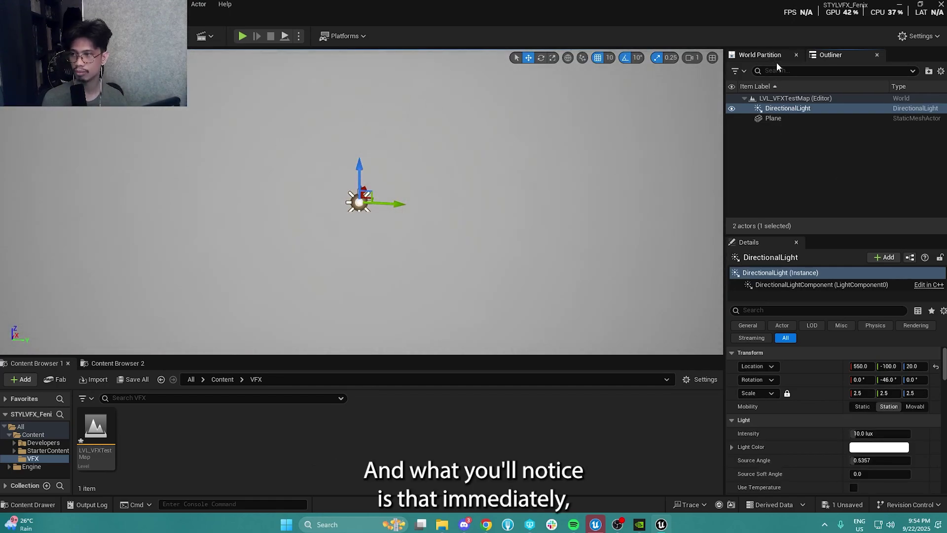
Step: Raise the directional light above the floor to a Z location of 170 and focus the view on it
right_drag(211, 171, 212, 143)
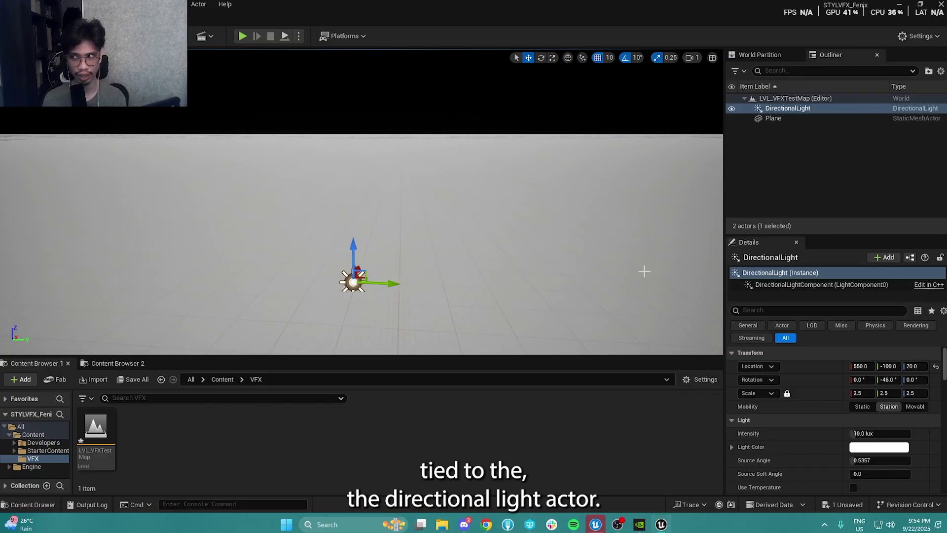
scroll(762, 400, down, 4)
scroll(762, 398, up, 4)
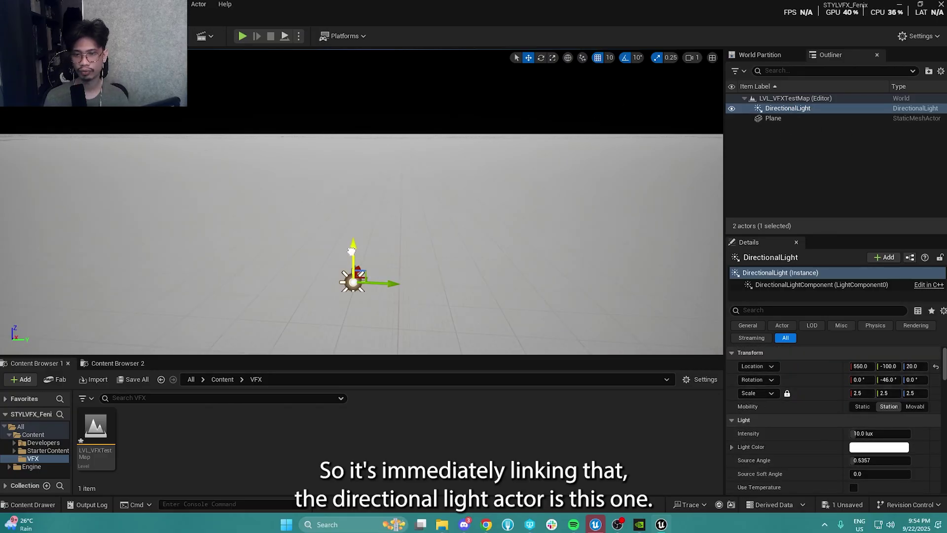
drag(351, 251, 352, 183)
key(f)
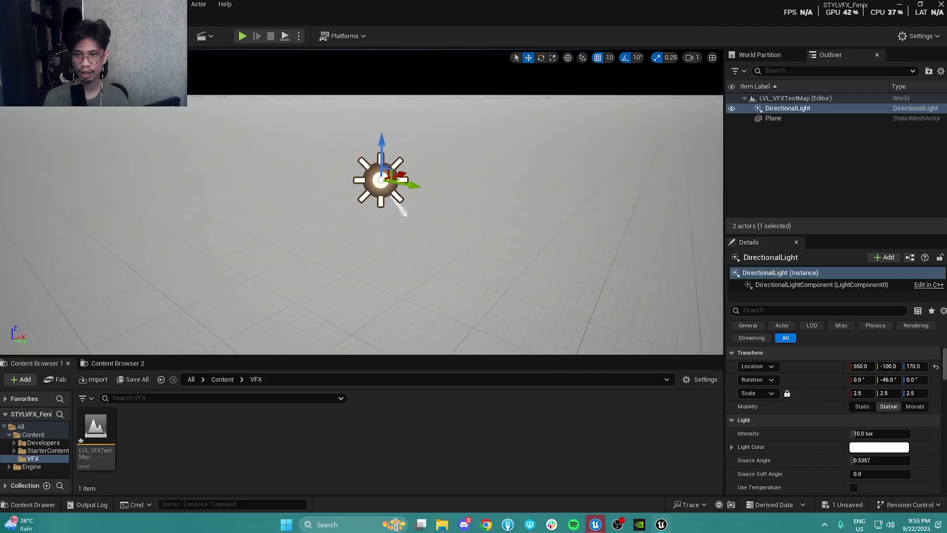
Step: Rotate the directional light to aim almost straight down, about -86° on Y, and raise it to a Z location of 200
key(d)
right_drag(373, 206, 321, 204)
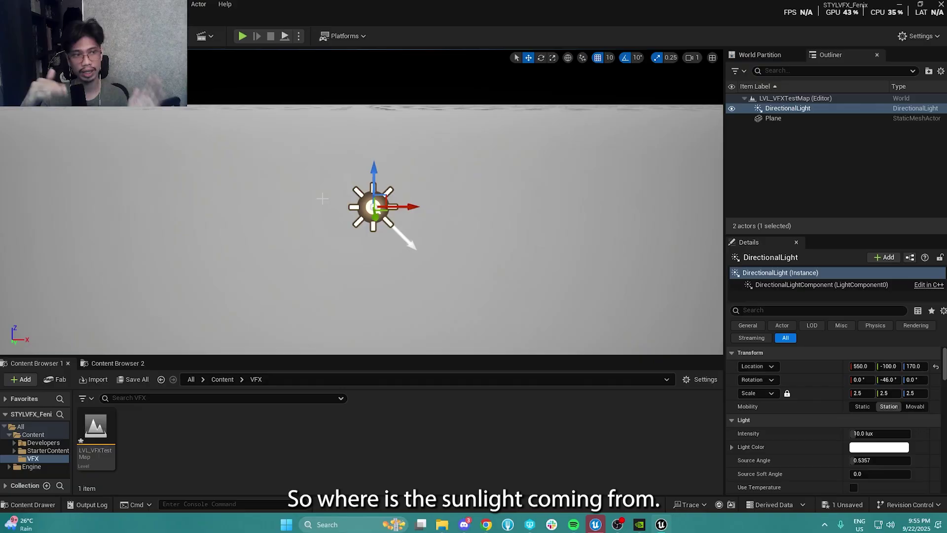
key(e)
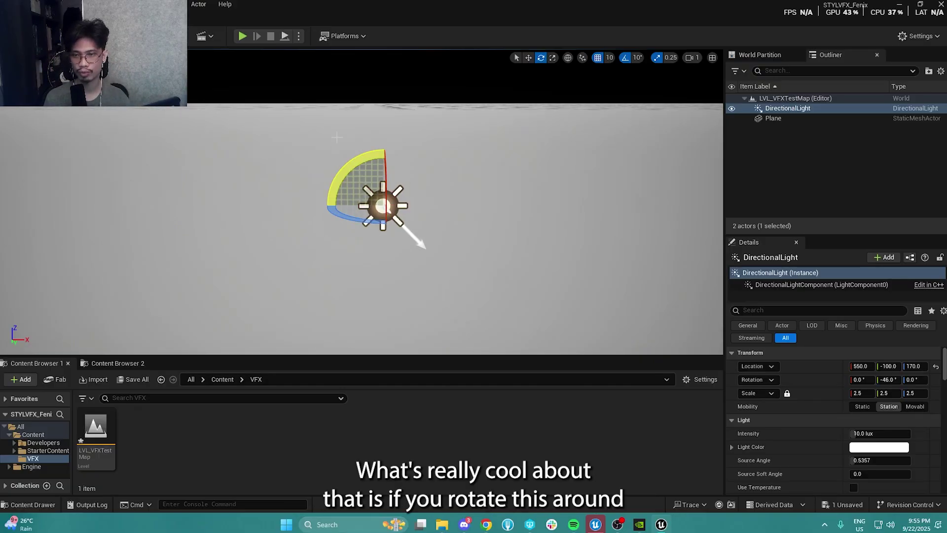
drag(355, 171, 442, 207)
alt+drag(394, 96, 417, 107)
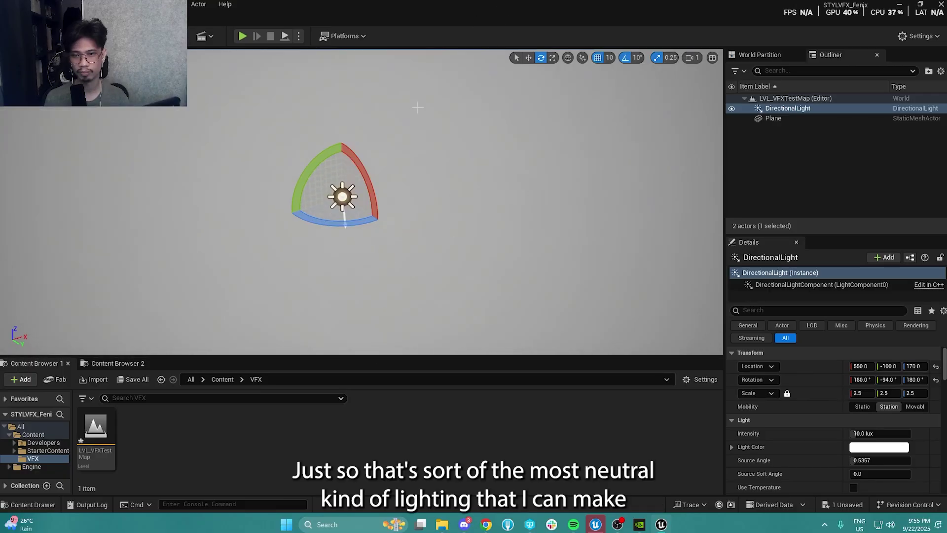
alt+drag(392, 228, 350, 164)
key(w)
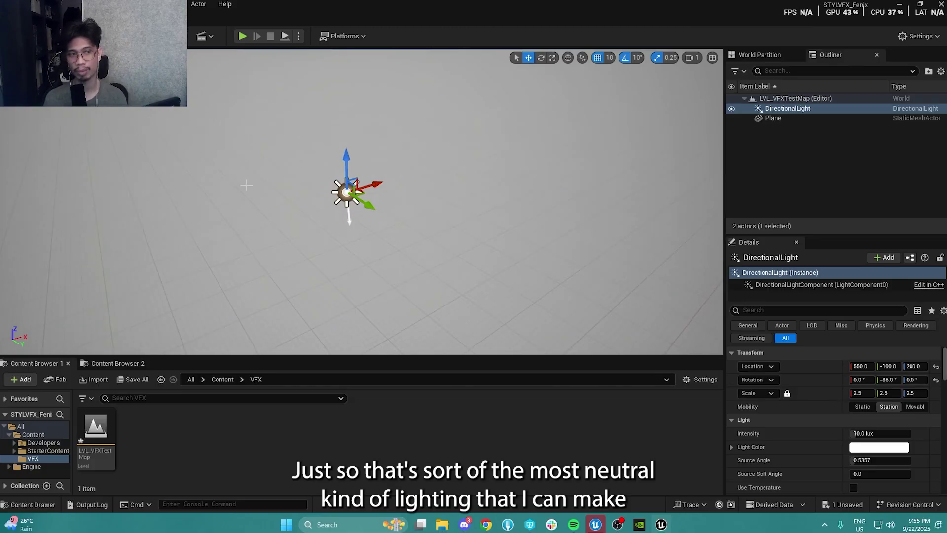
Step: Tilt the directional light to a Y rotation of about -66° so it shines down at a slight angle, then deselect it
right_drag(342, 139, 314, 133)
key(e)
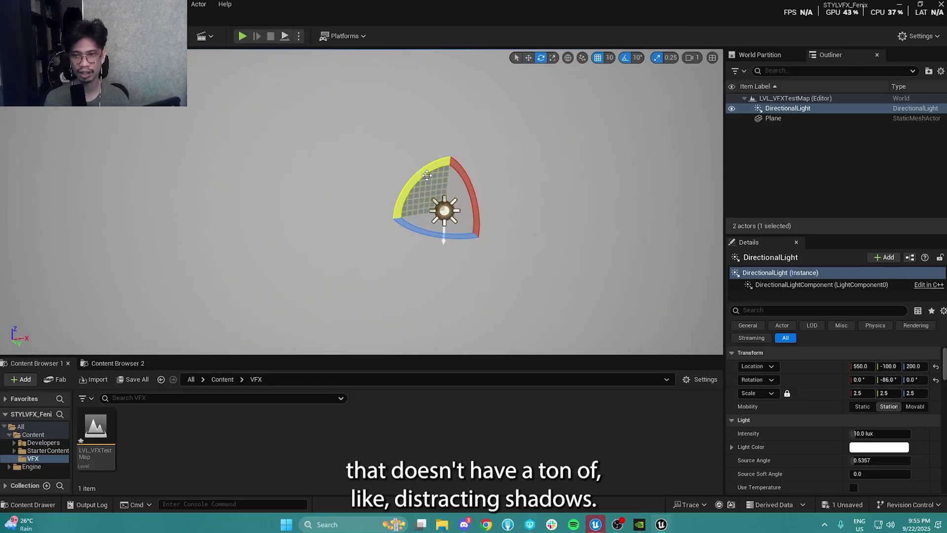
drag(427, 175, 414, 189)
key(Escape)
mouse_move(524, 251)
right_down()
mouse_move(548, 250)
mouse_move(521, 262)
right_up()
key(w)
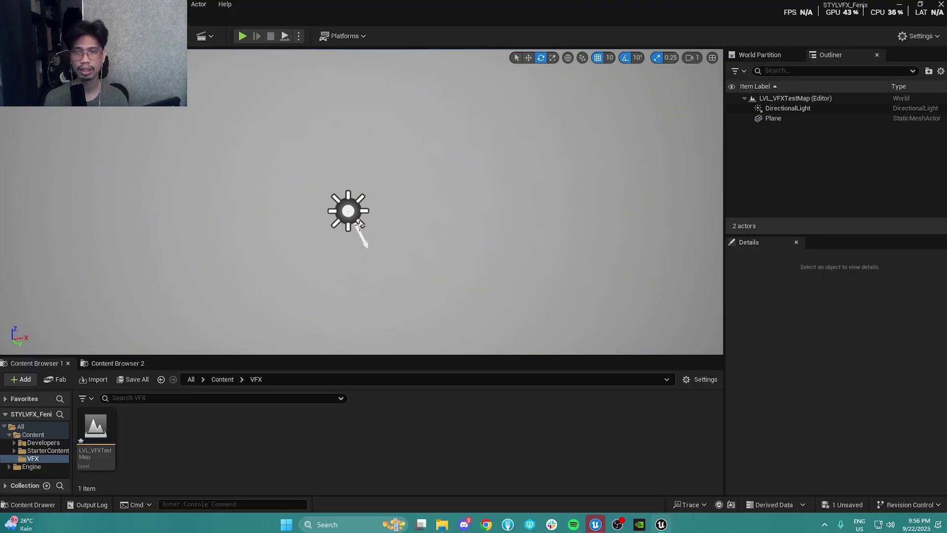
click(350, 217)
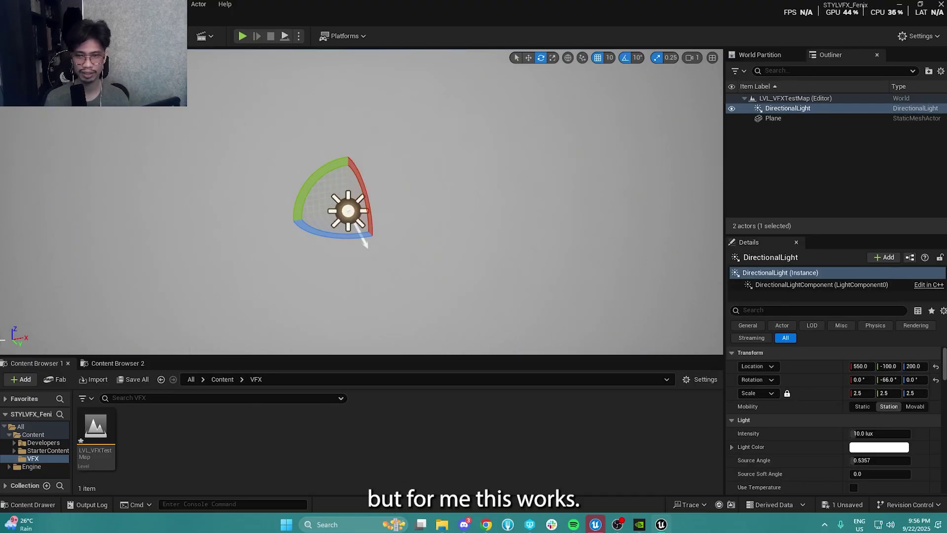
click(293, 174)
right_drag(293, 174, 269, 175)
key(s)
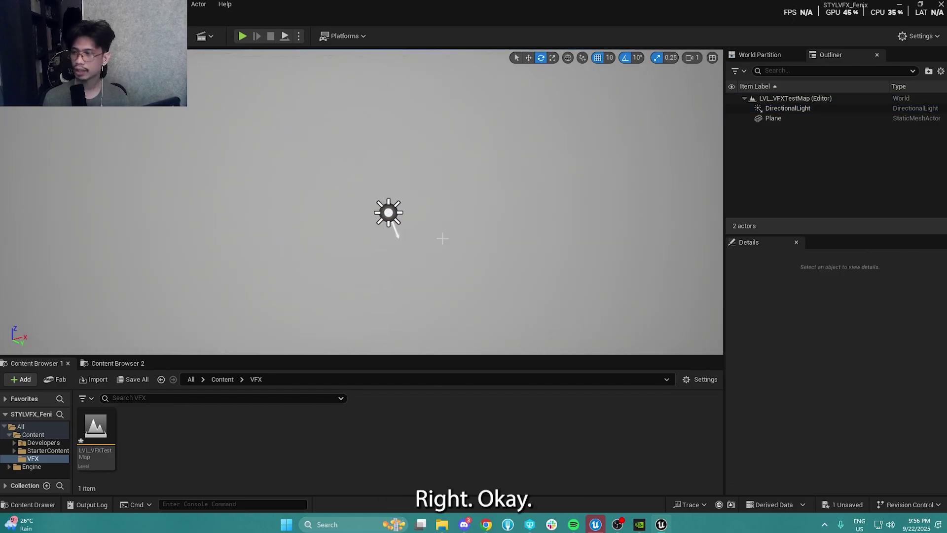
right_drag(442, 239, 478, 226)
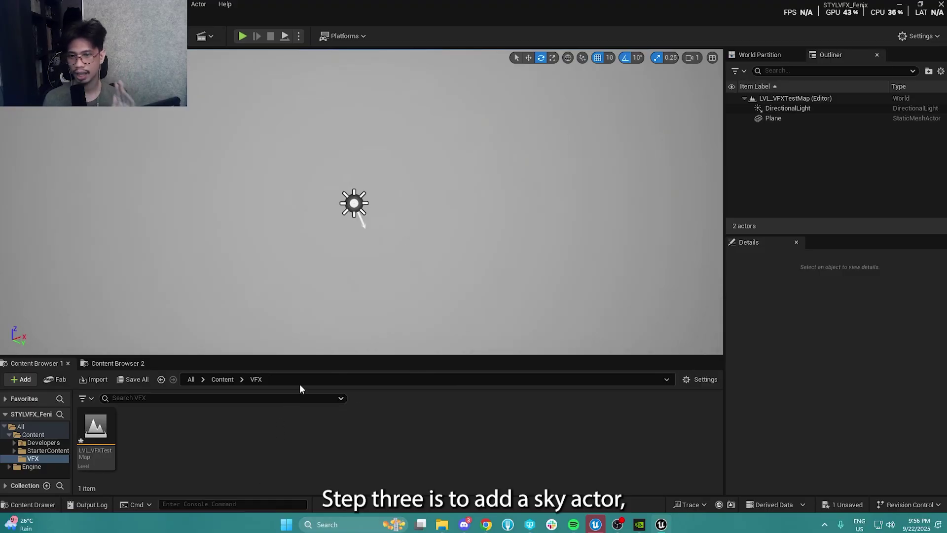
click(354, 203)
click(480, 209)
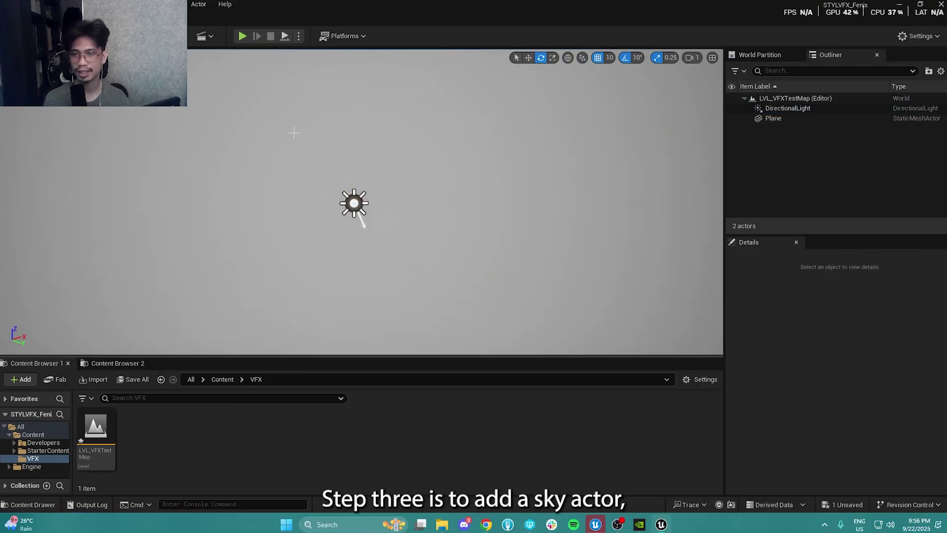
Step: Search the placeable actors for "sky" and add a Sky Atmosphere actor to the level
right_drag(461, 222, 442, 131)
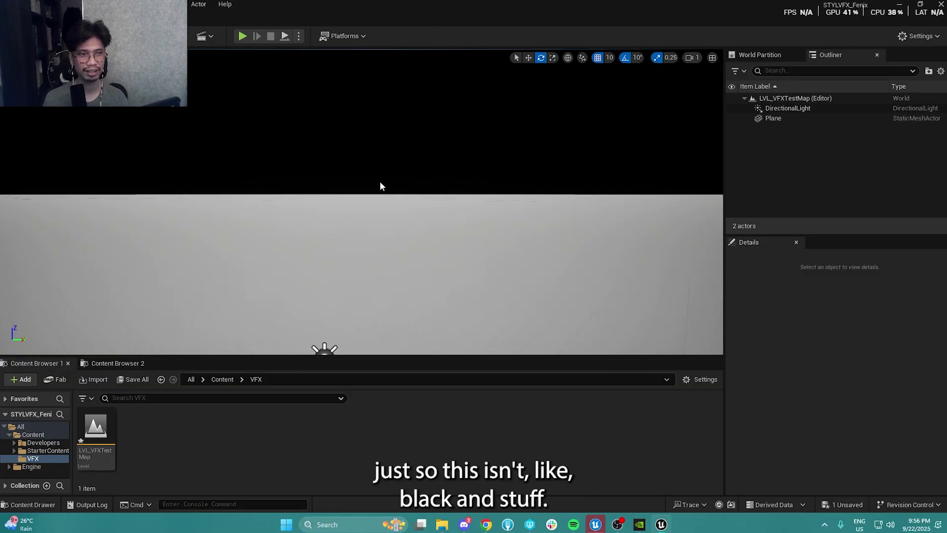
right_drag(380, 184, 403, 86)
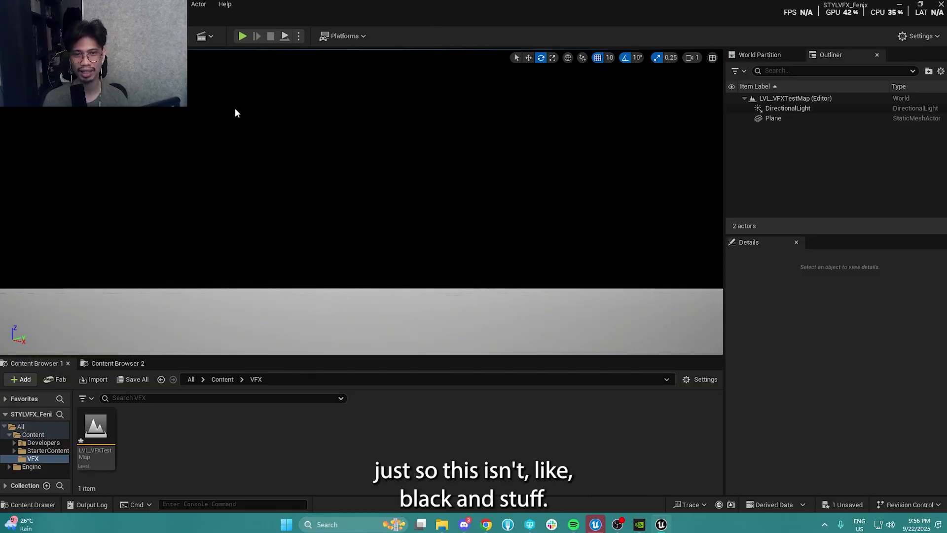
right_drag(235, 112, 235, 259)
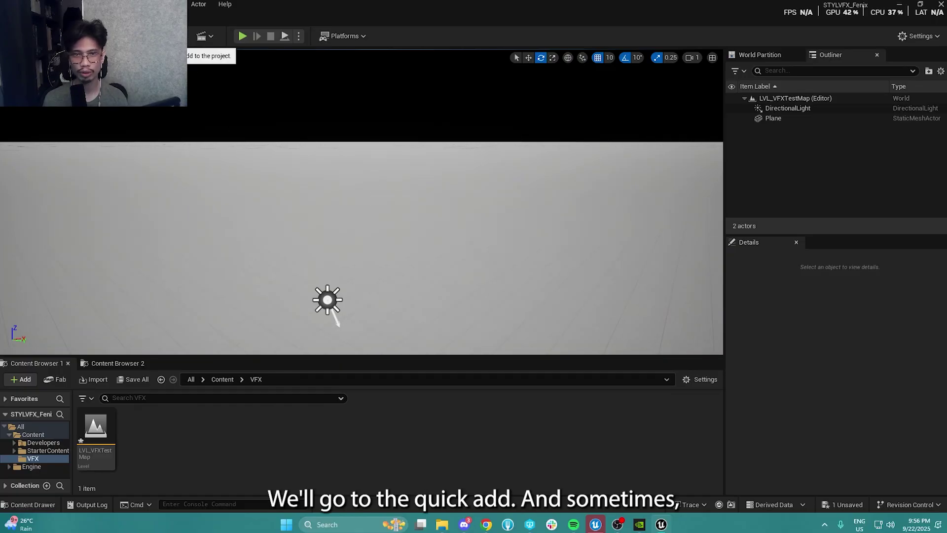
click(148, 36)
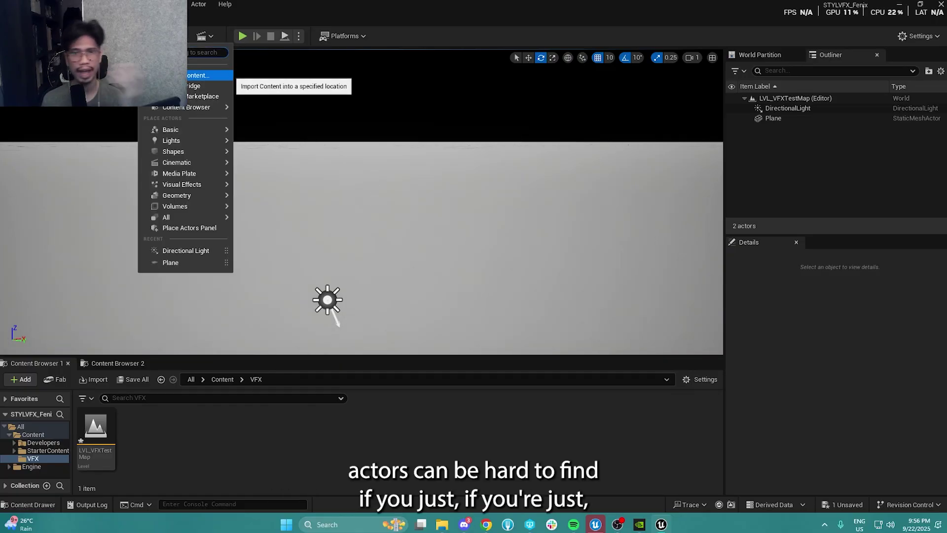
mouse_move(193, 141)
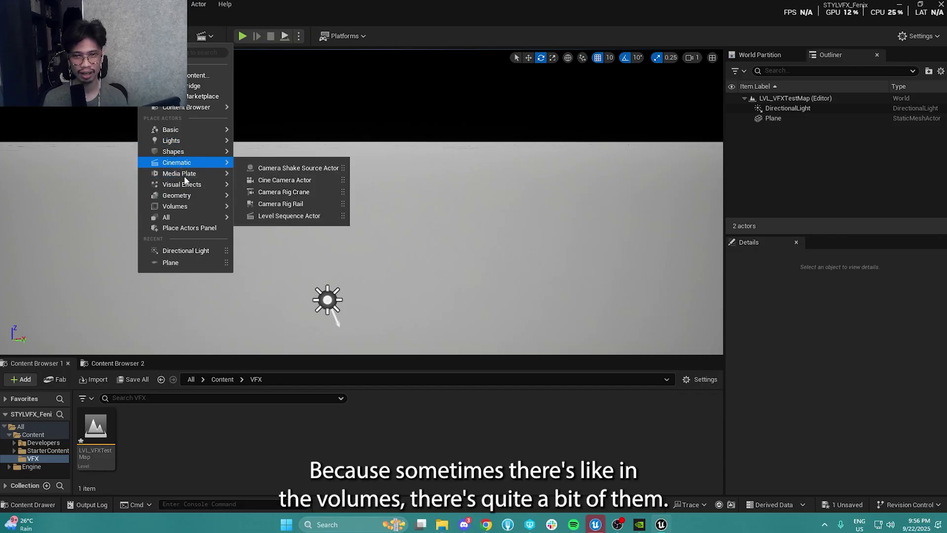
mouse_move(187, 206)
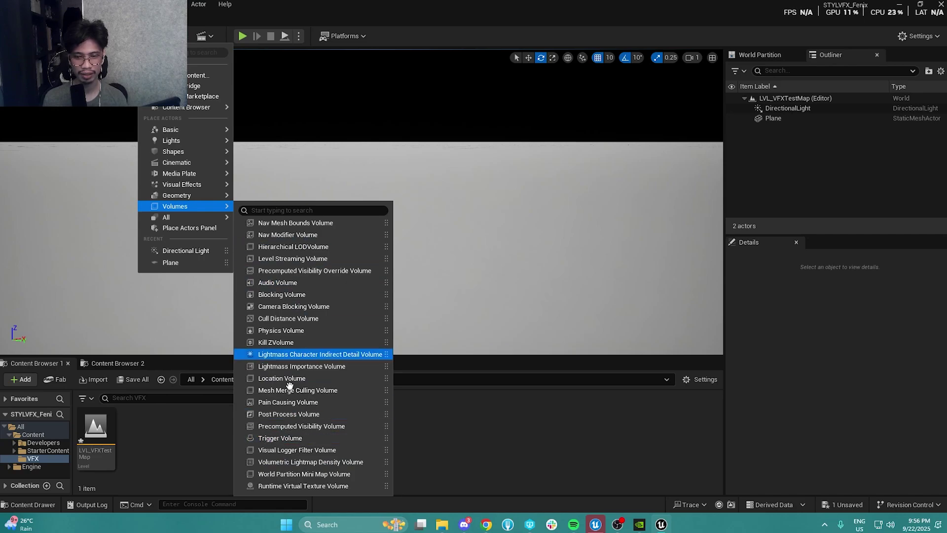
click(186, 52)
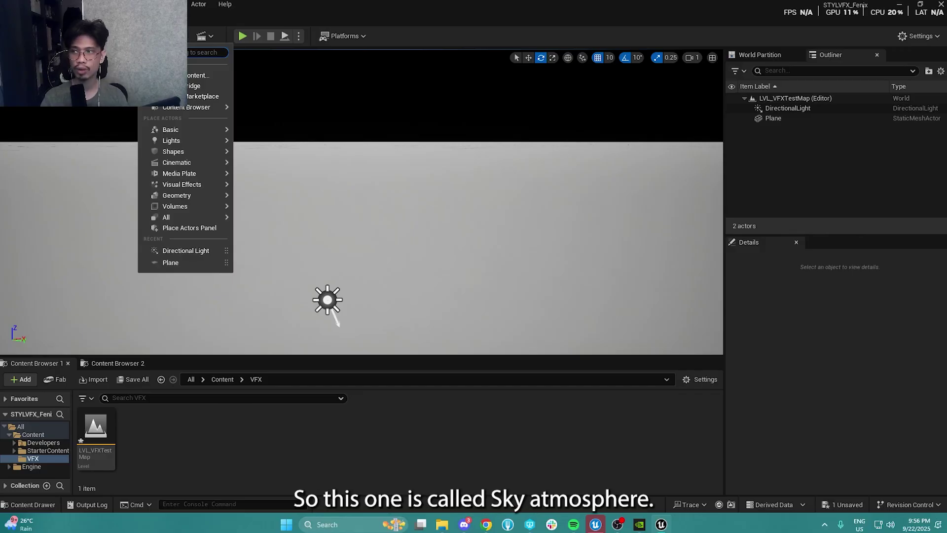
text(sky)
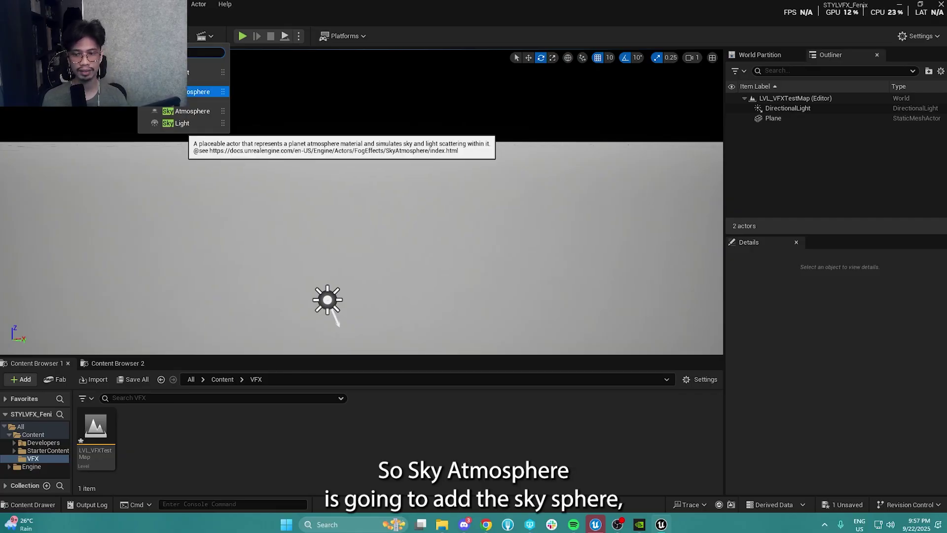
click(188, 92)
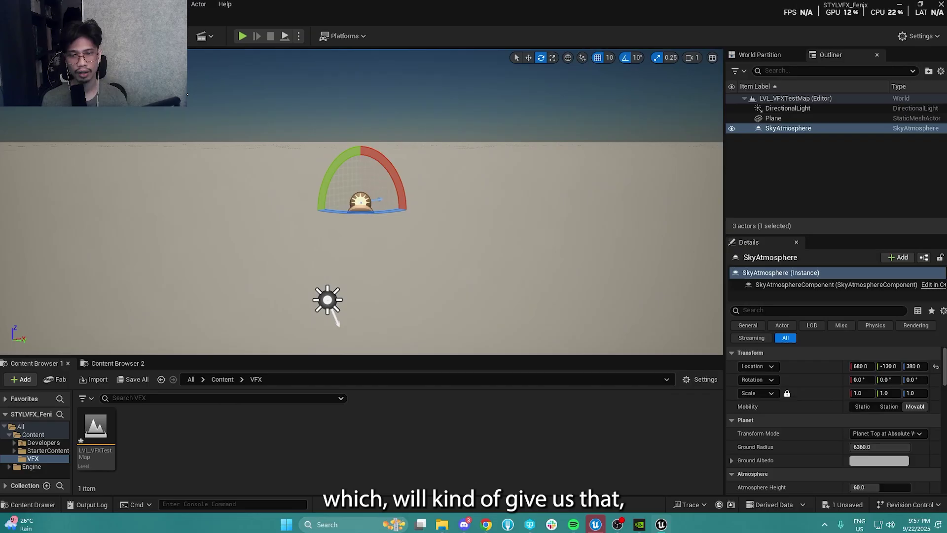
Step: Move the Sky Atmosphere actor near the directional light, to location X 380, Y 40, Z 300
right_drag(427, 213, 415, 212)
key(w)
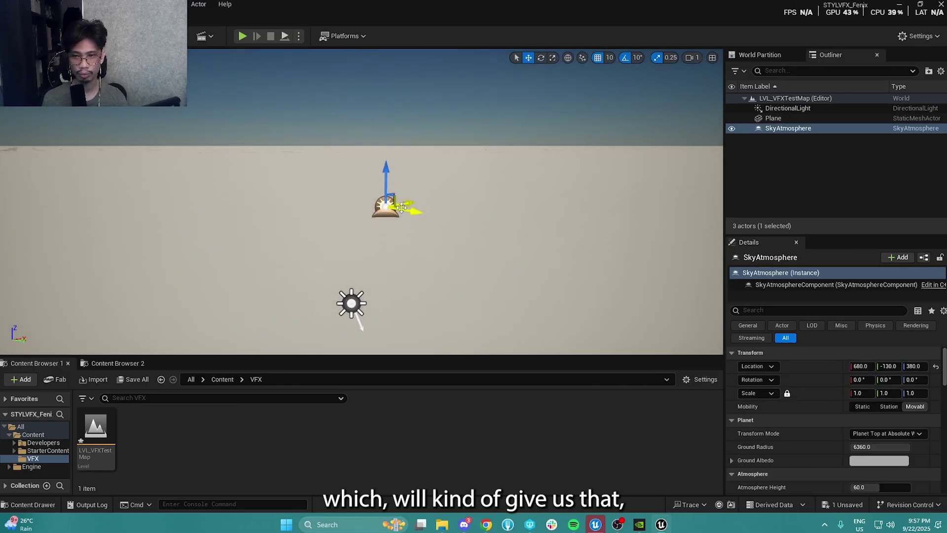
drag(402, 207, 343, 247)
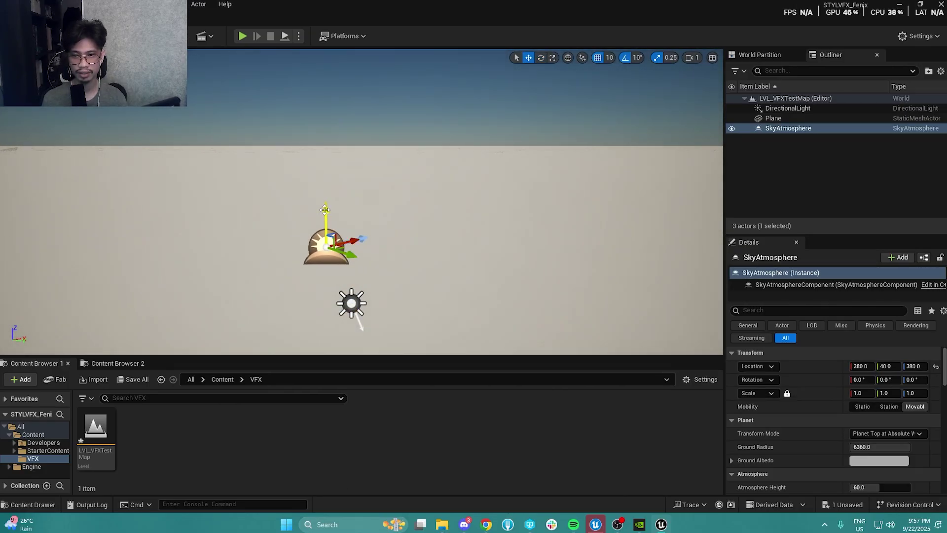
drag(324, 210, 325, 263)
Step: Adjust the directional light's Y rotation slightly while viewing the sun in the sky, then deselect the light
mouse_move(407, 179)
right_down()
mouse_move(407, 84)
mouse_move(407, 193)
mouse_move(363, 188)
mouse_move(335, 286)
mouse_move(395, 296)
mouse_move(400, 167)
right_up()
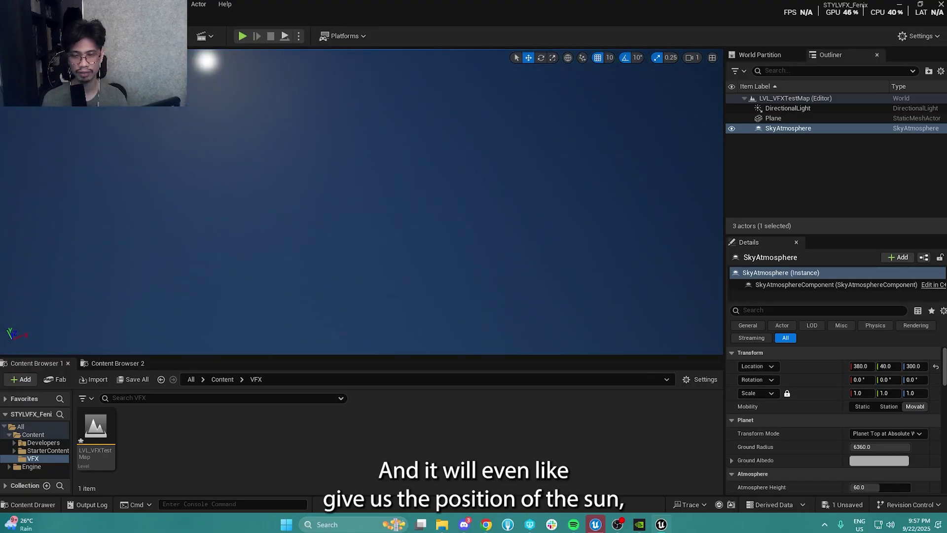
right_drag(281, 187, 272, 148)
right_drag(198, 126, 241, 272)
click(415, 211)
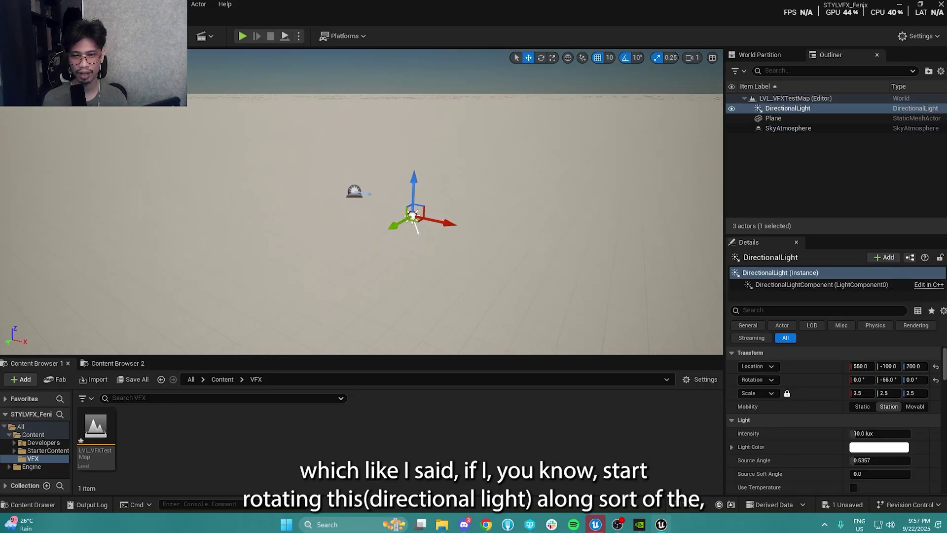
right_drag(415, 212, 404, 143)
key(e)
key(q)
right_drag(463, 209, 463, 93)
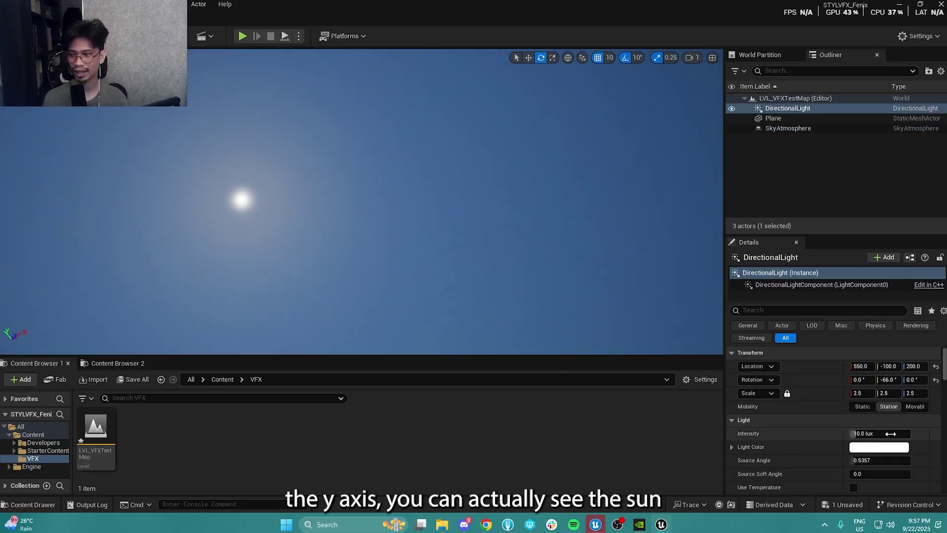
drag(889, 380, 892, 380)
right_drag(543, 222, 548, 346)
key(e)
mouse_move(358, 192)
right_down()
mouse_move(369, 173)
mouse_move(372, 232)
mouse_move(353, 197)
right_up()
key(Escape)
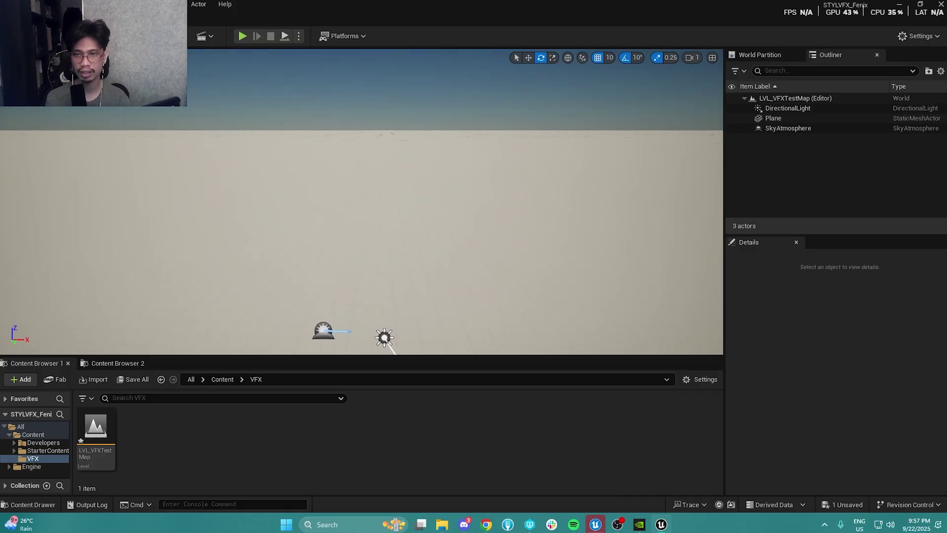
Step: Examine the horizon line where the floor plane meets the sky
right_drag(353, 220, 353, 198)
right_drag(362, 207, 345, 190)
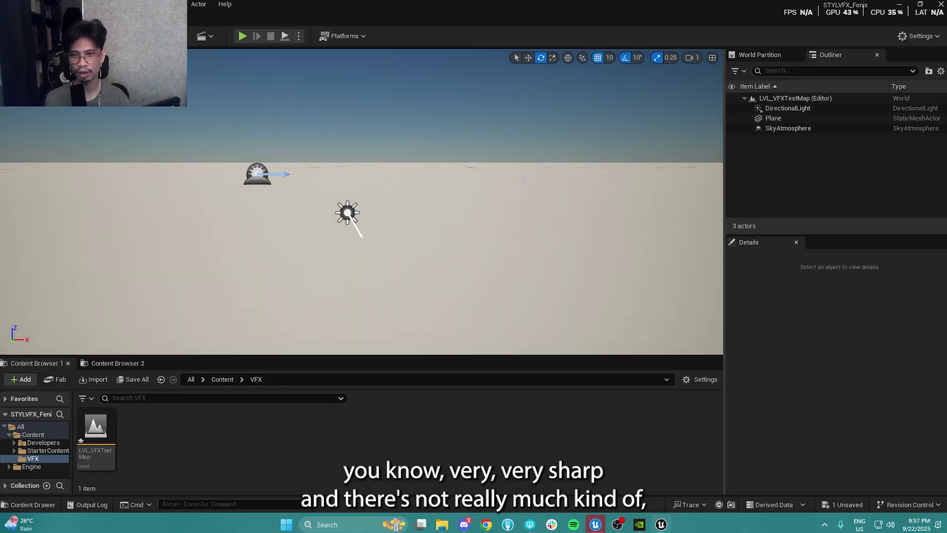
right_drag(523, 179, 602, 148)
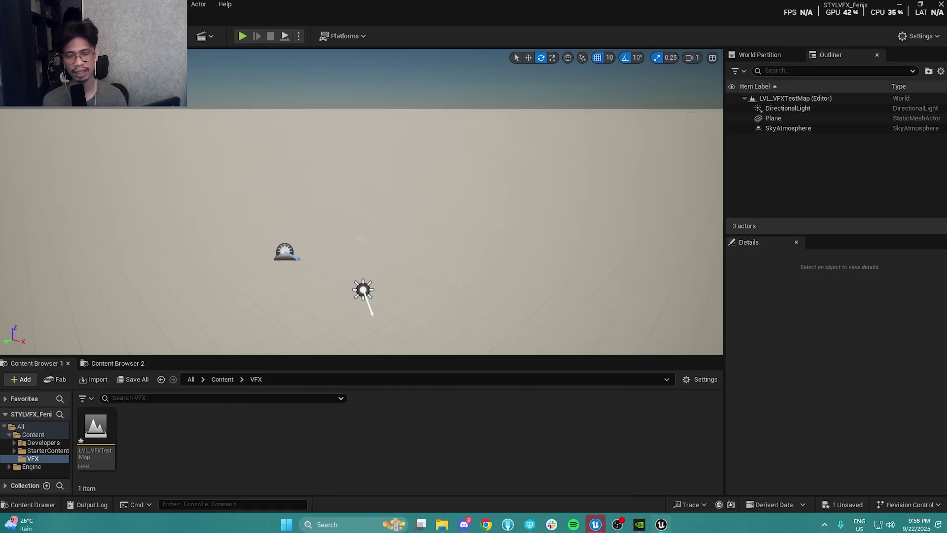
right_click(361, 239)
right_drag(361, 239, 364, 226)
key(Escape)
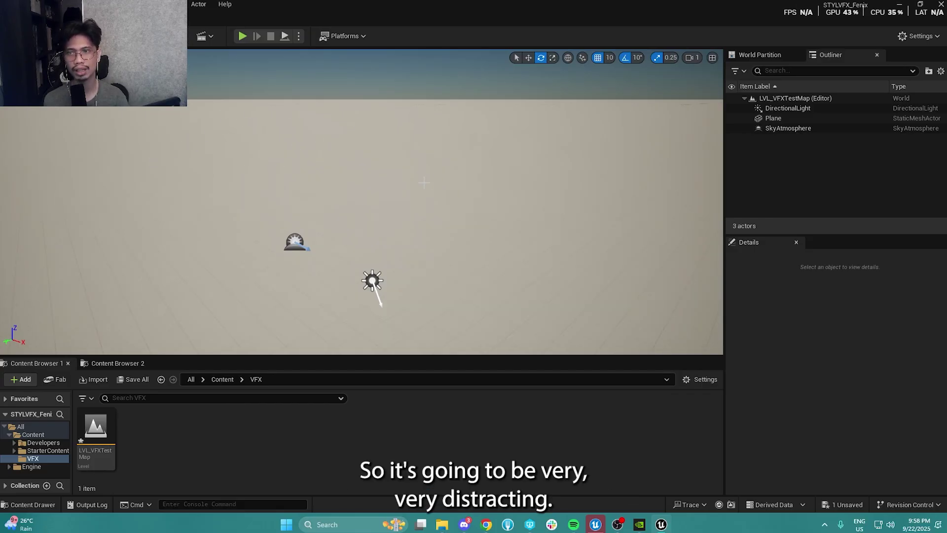
right_drag(423, 182, 420, 182)
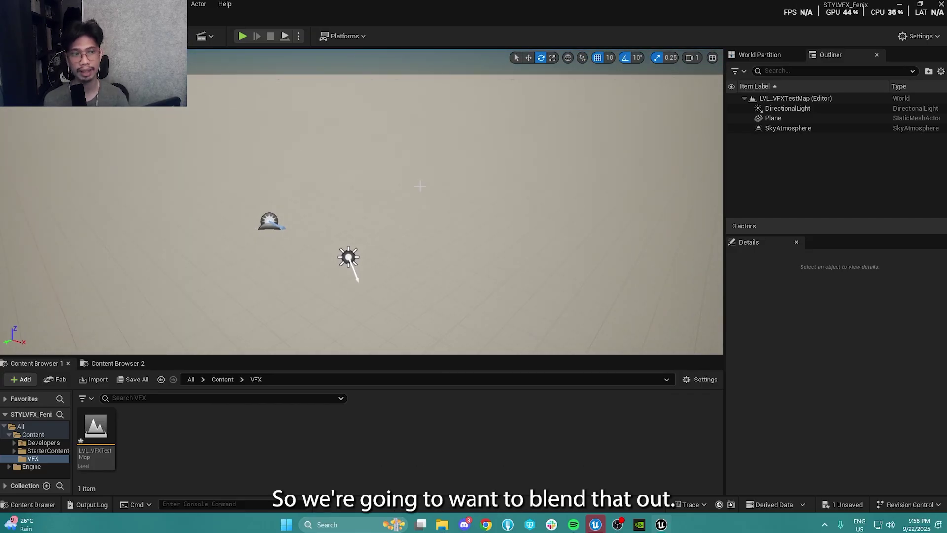
Step: Search for "exponential", add an Exponential Height Fog actor to the level and check how it blends the horizon
click(149, 36)
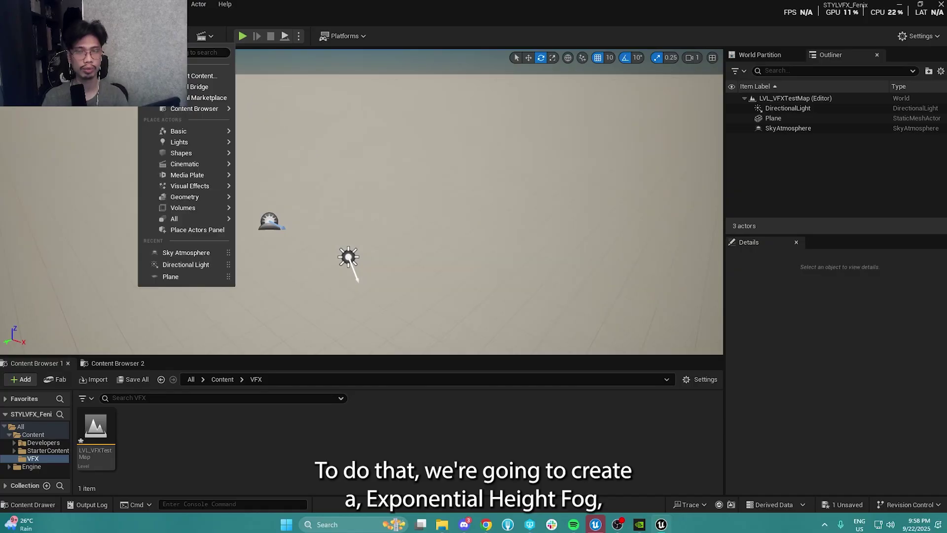
text(e)
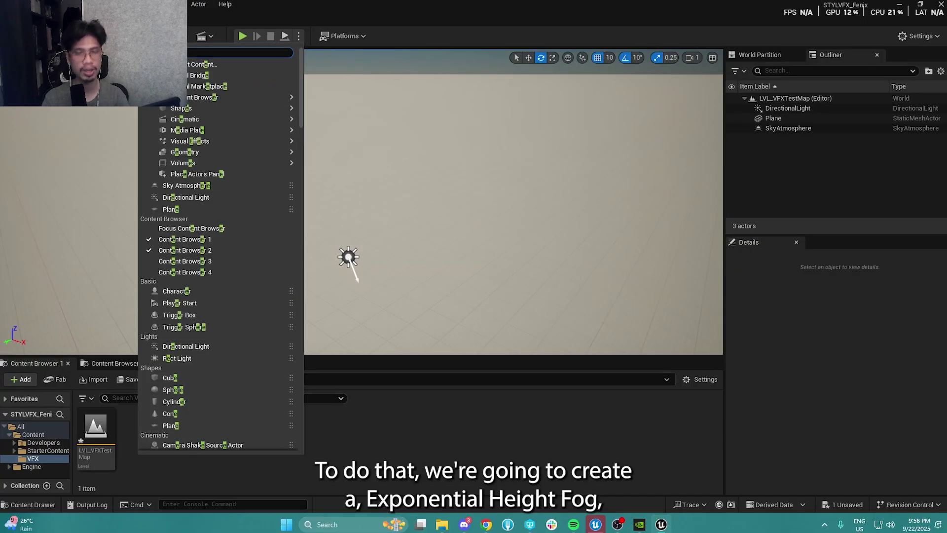
text(xponential)
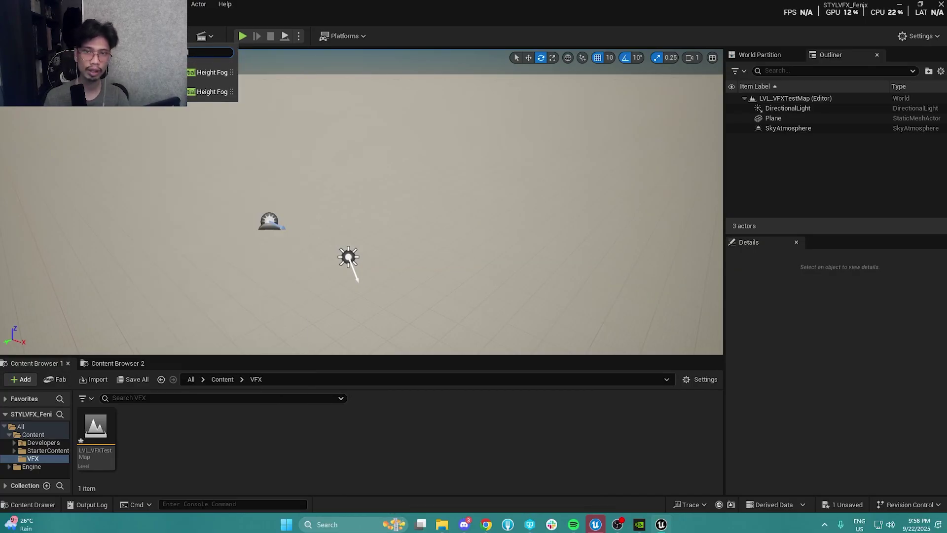
click(207, 92)
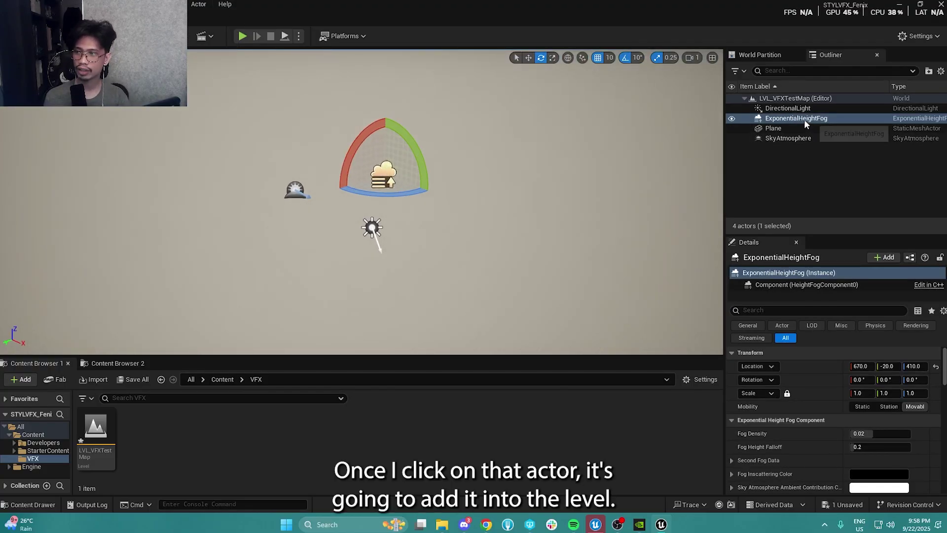
mouse_move(475, 217)
right_down()
mouse_move(463, 197)
mouse_move(475, 216)
right_up()
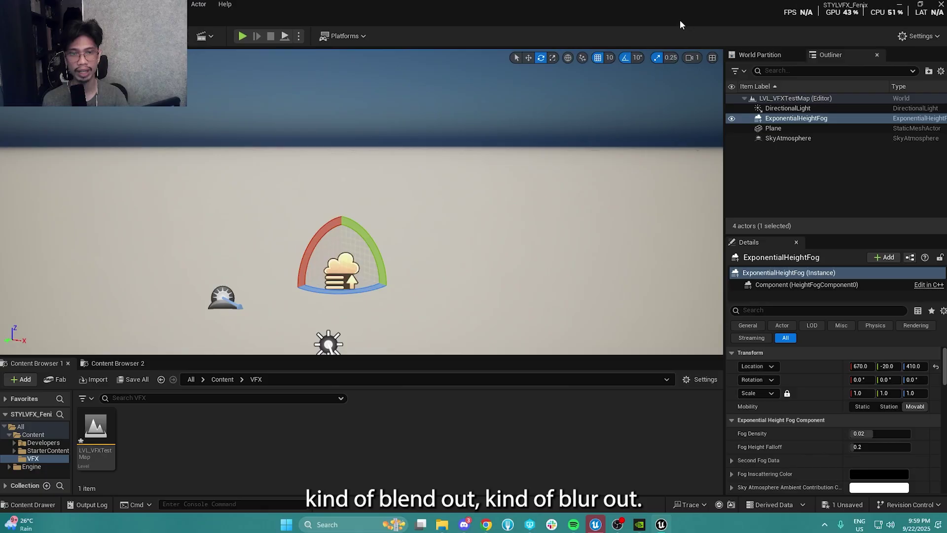
right_drag(505, 123, 503, 109)
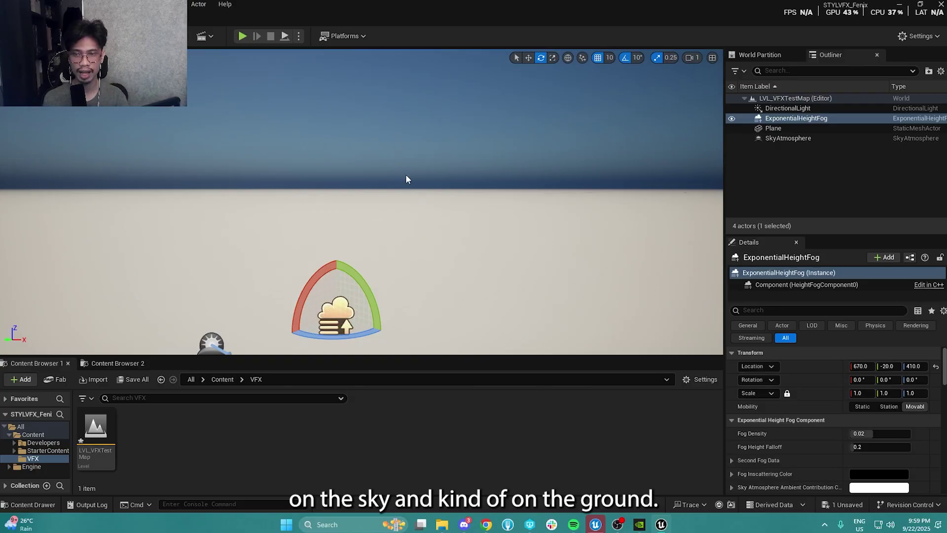
right_drag(406, 179, 387, 125)
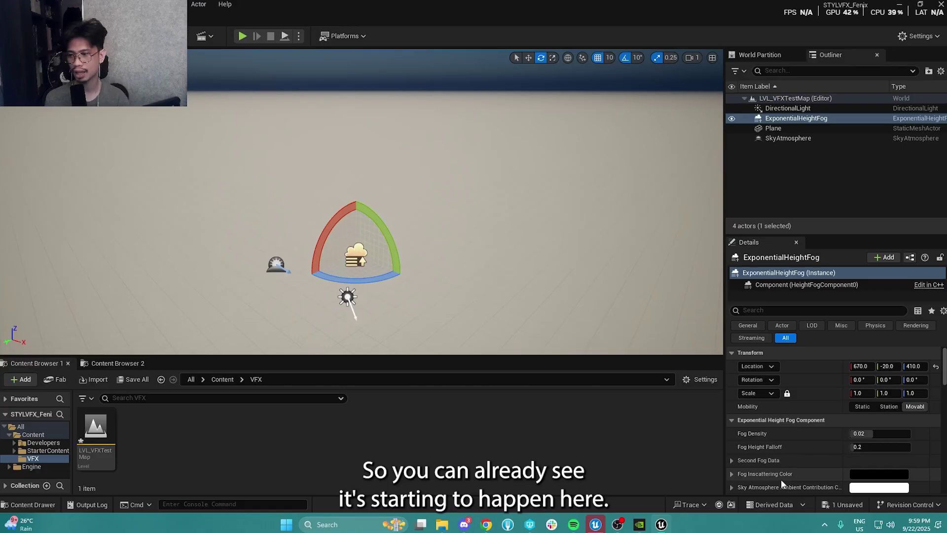
Step: Enlarge the details area for the height fog and expand its Second Fog Data settings
drag(847, 236, 839, 183)
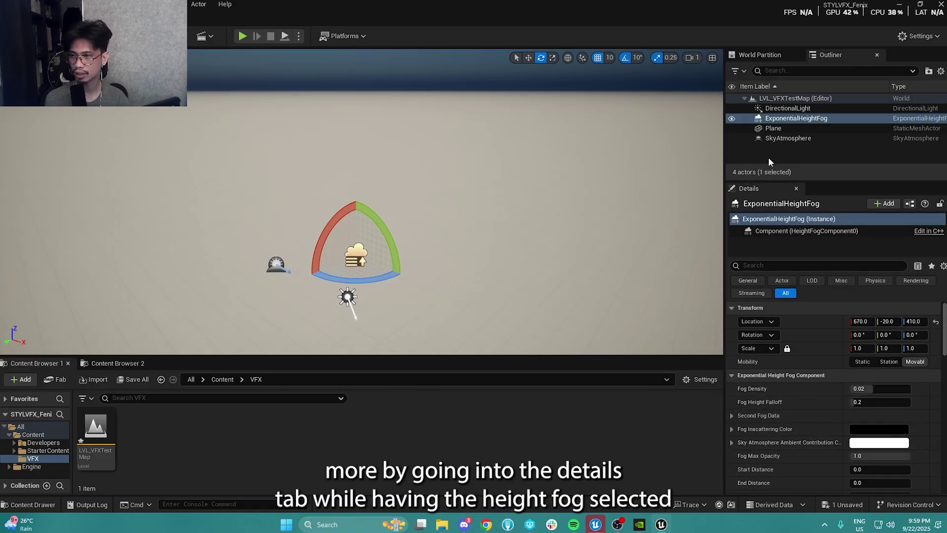
click(784, 120)
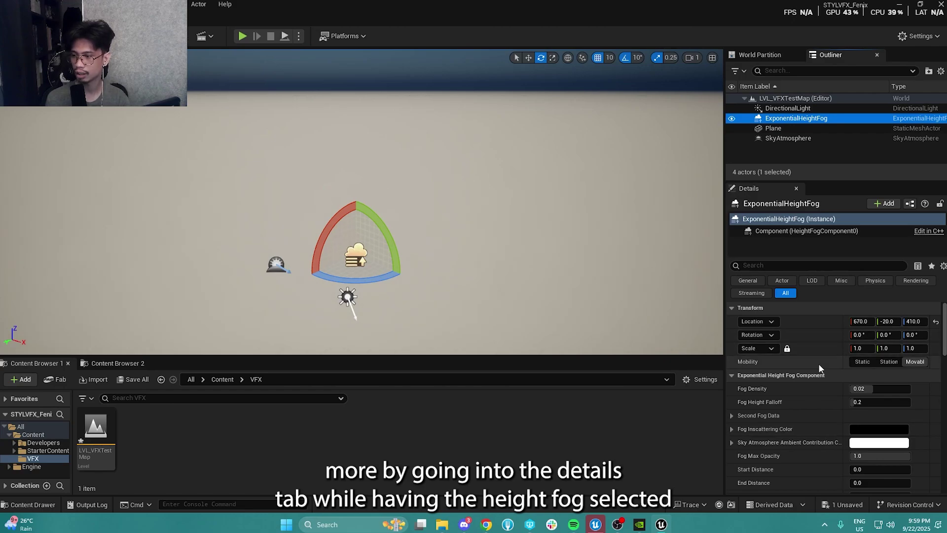
scroll(819, 355, down, 2)
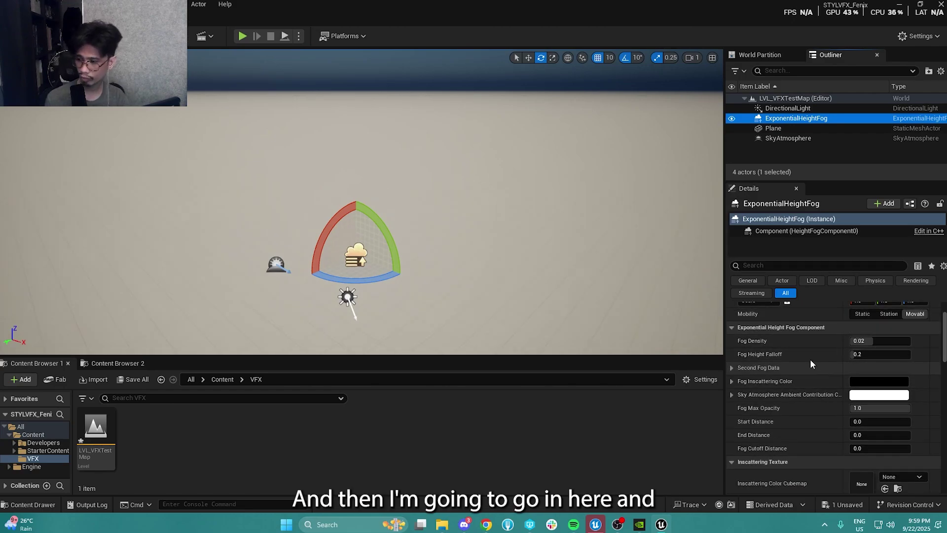
click(750, 339)
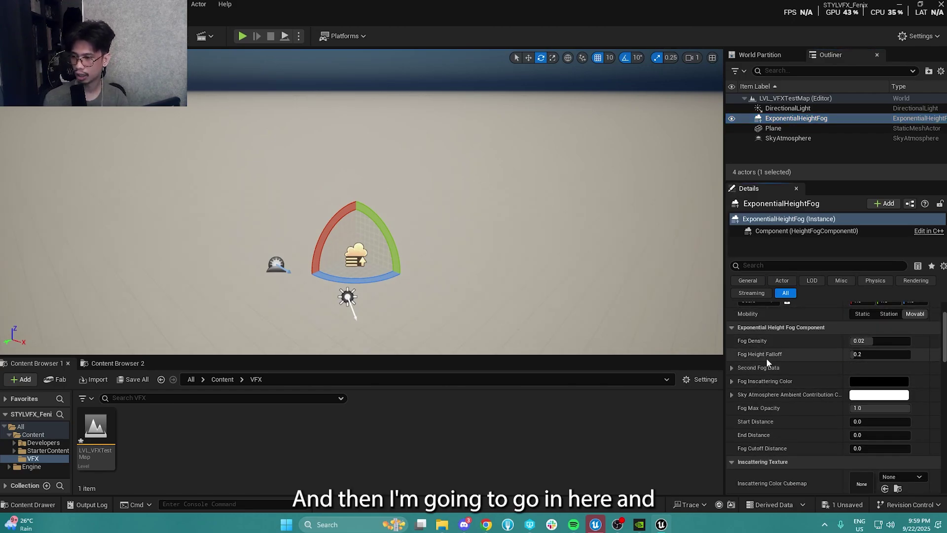
scroll(769, 360, down, 1)
click(732, 352)
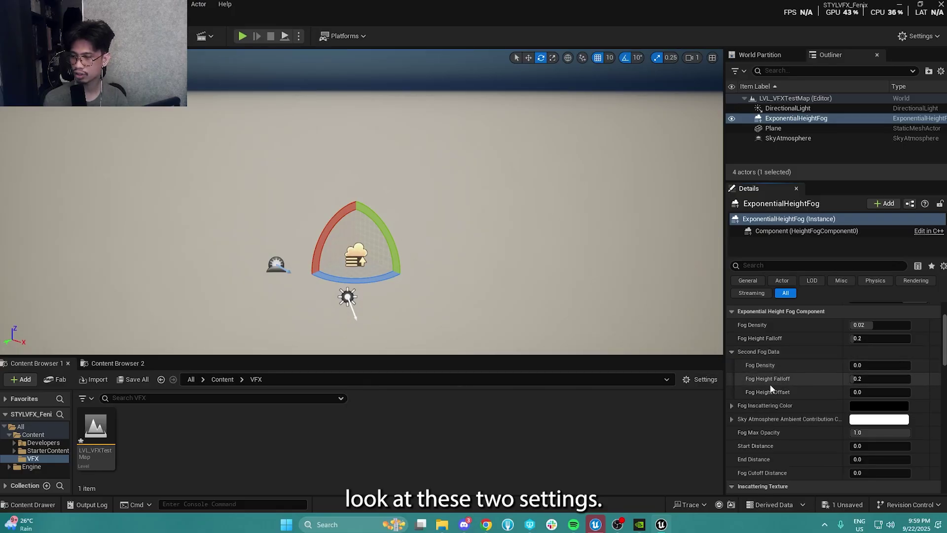
scroll(801, 365, down, 1)
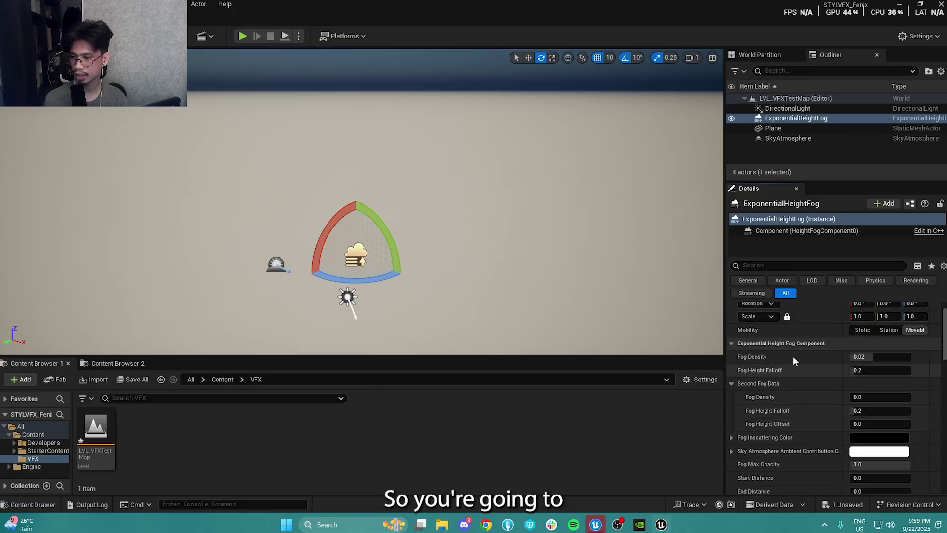
scroll(818, 351, up, 1)
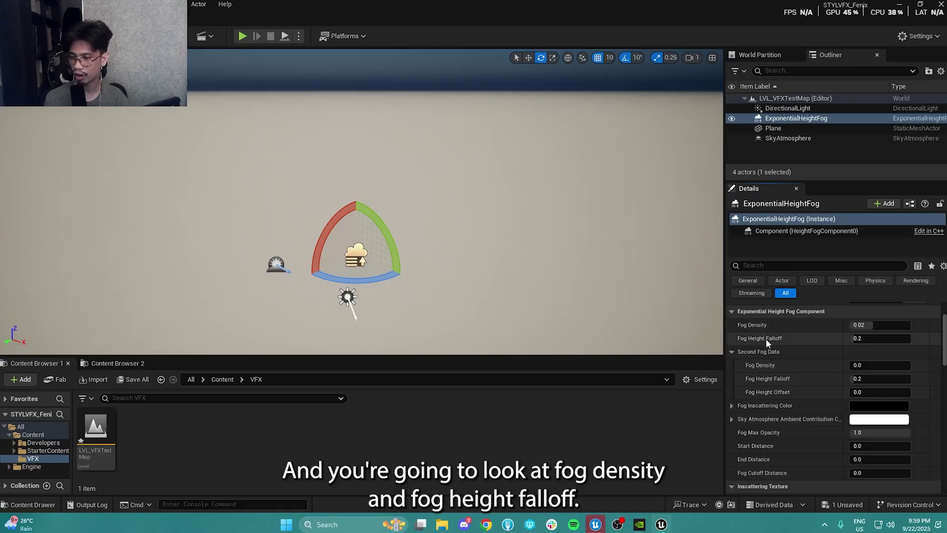
Step: Raise the height fog's main Fog Density to about 0.0414 while checking the gradient along the horizon
right_drag(526, 221, 530, 195)
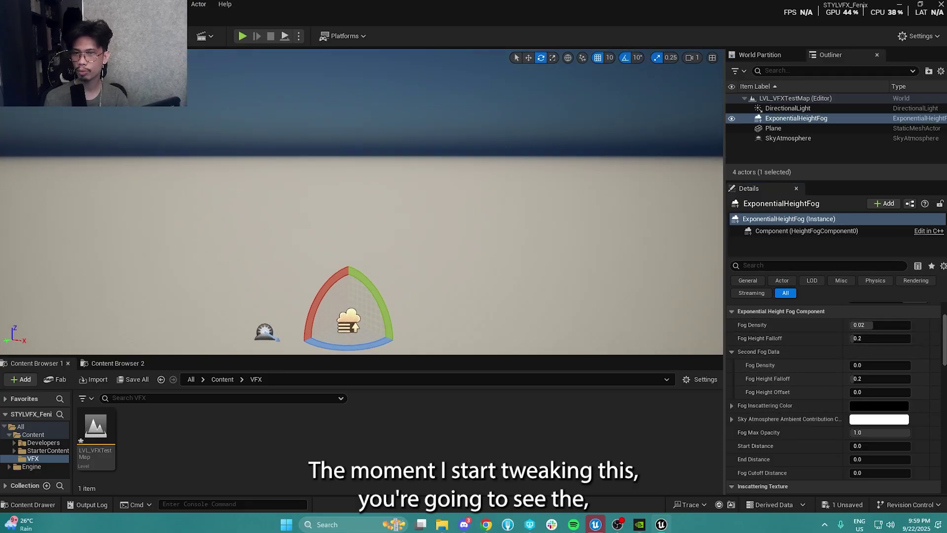
drag(873, 324, 883, 324)
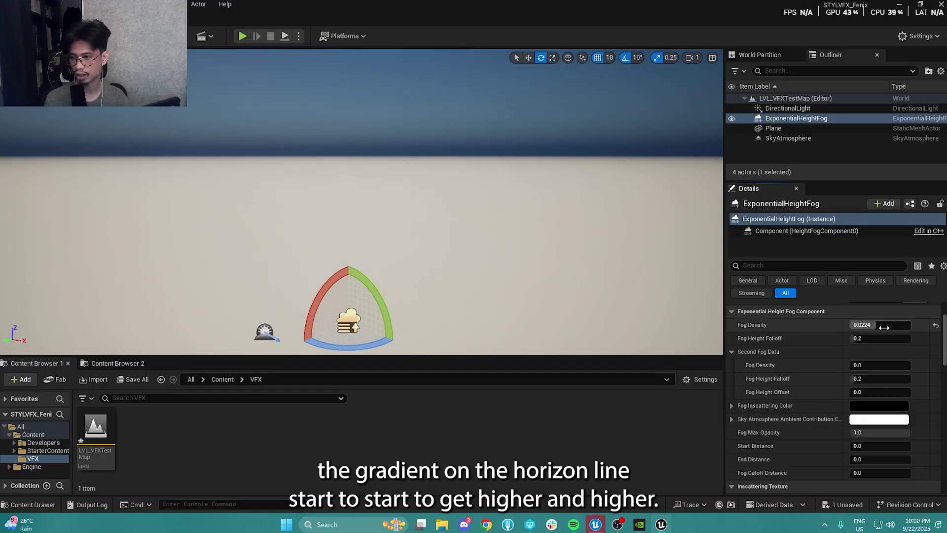
drag(881, 324, 900, 324)
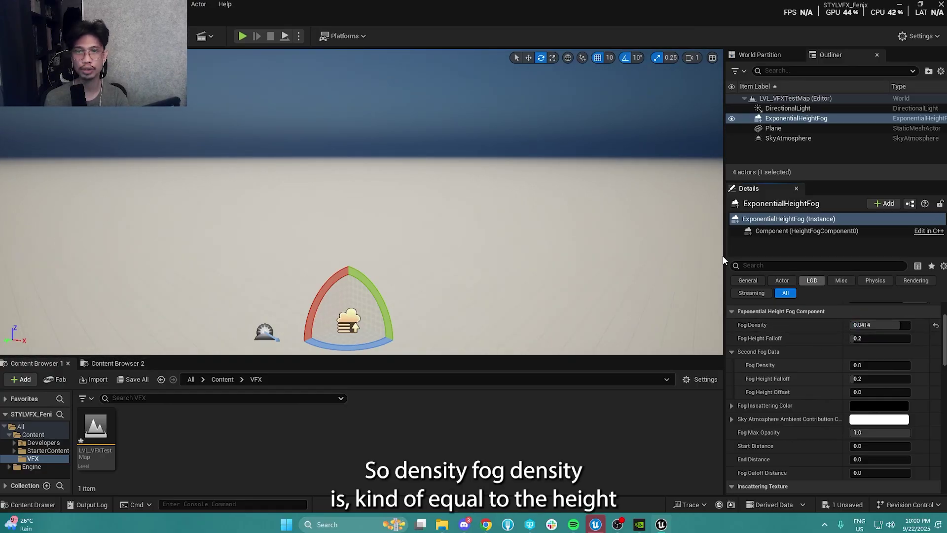
right_drag(381, 183, 380, 143)
right_click(380, 183)
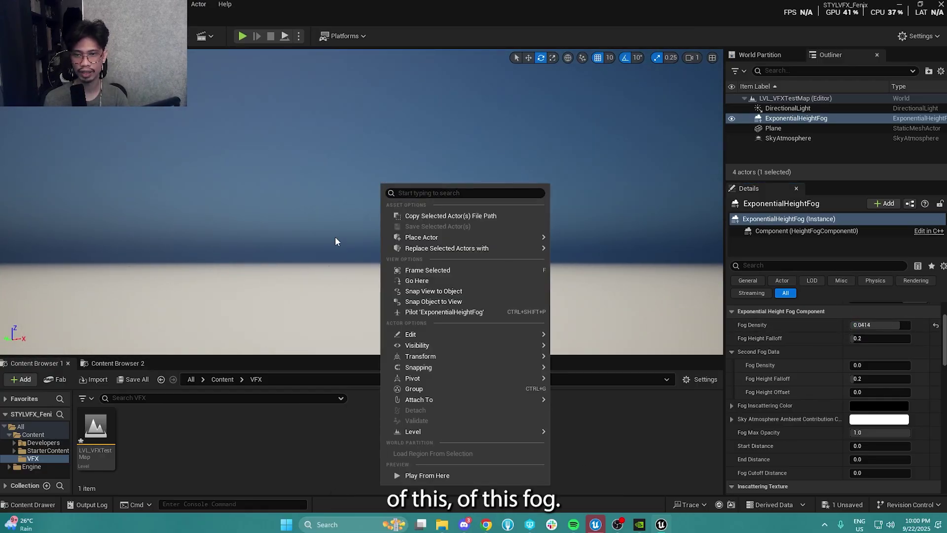
right_drag(335, 208, 395, 191)
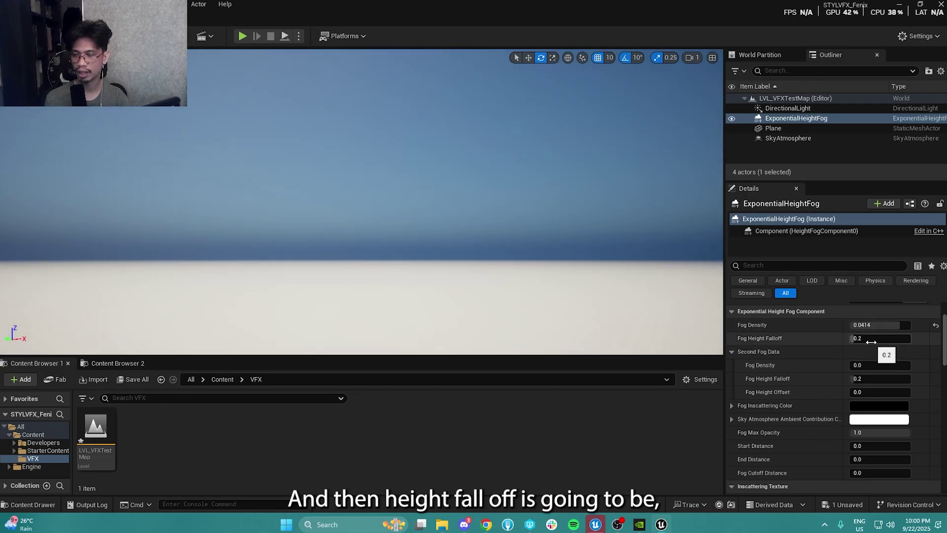
Step: Try main Fog Height Falloff values up to about 0.22, and set the falloff back to 0.2
mouse_move(883, 339)
mouse_down()
mouse_move(891, 338)
mouse_move(876, 338)
mouse_up()
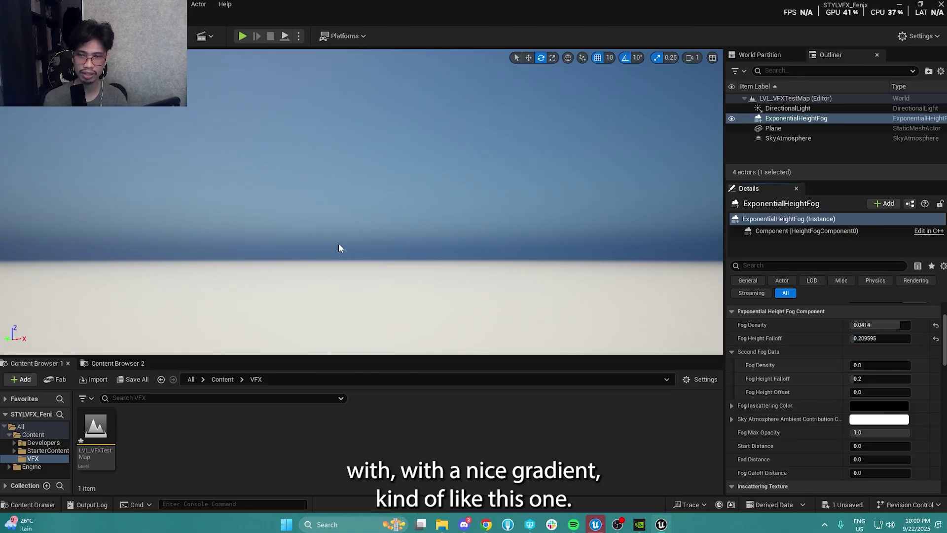
drag(875, 338, 871, 338)
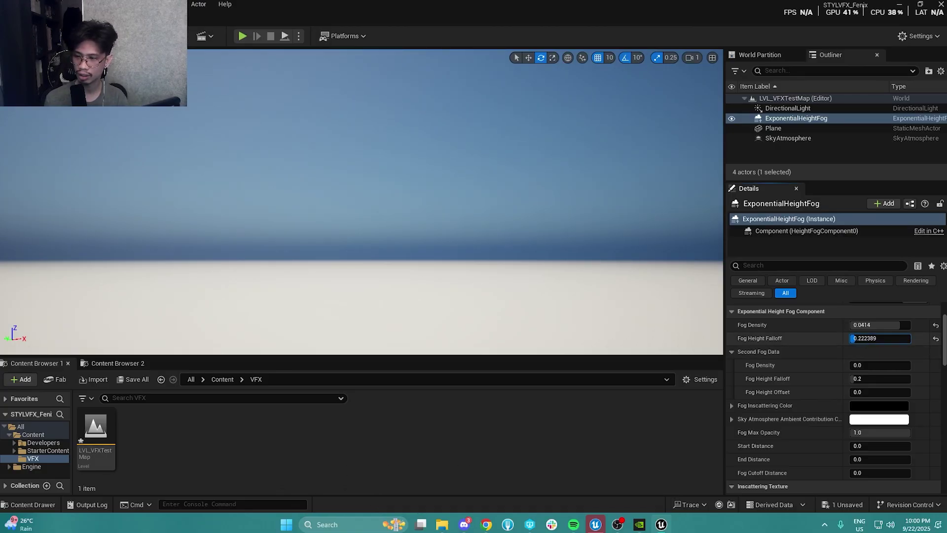
click(875, 338)
text(0.2)
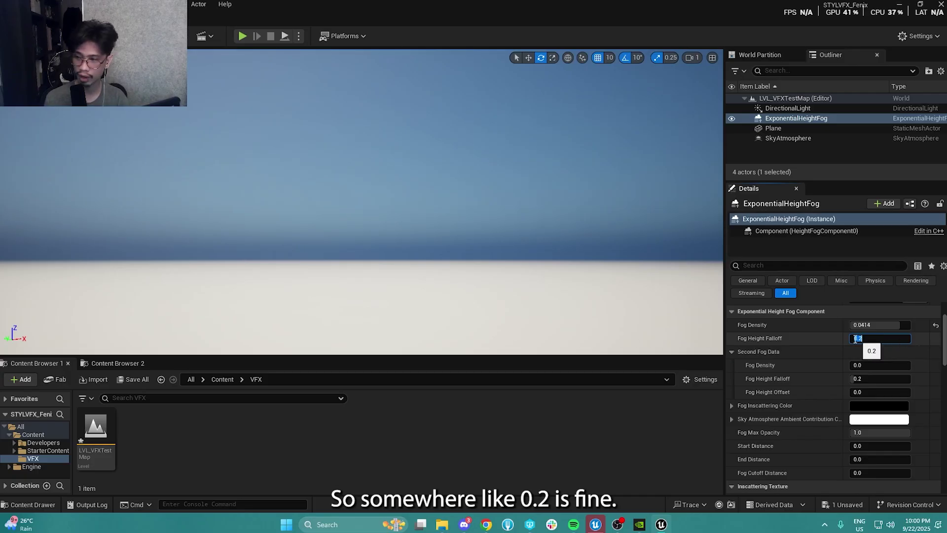
key(Return)
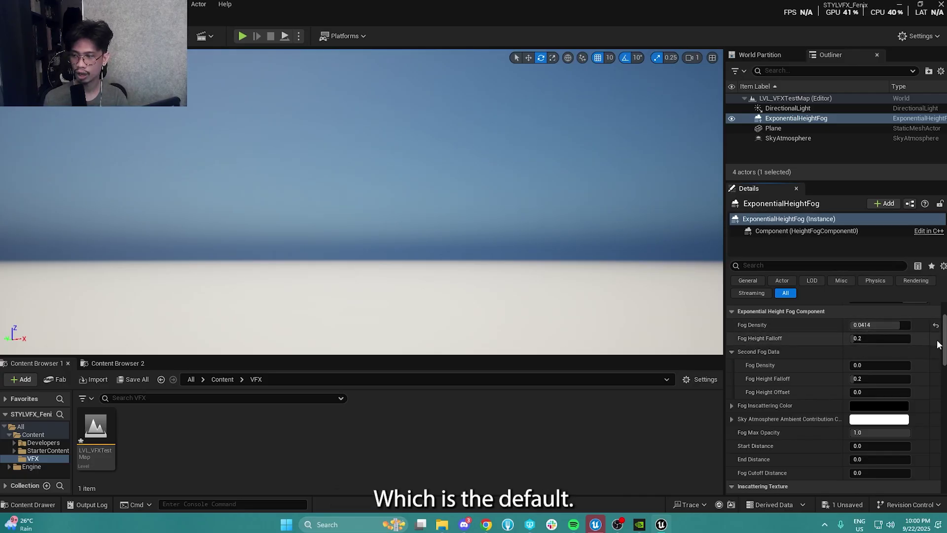
Step: Raise the height fog's main Fog Density to 0.05 and from there to 0.1
click(876, 324)
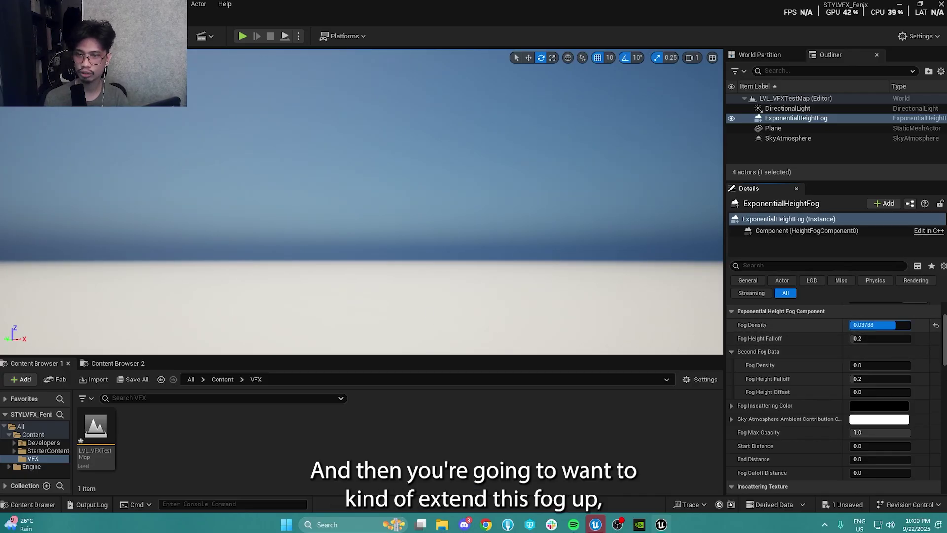
drag(900, 325, 894, 325)
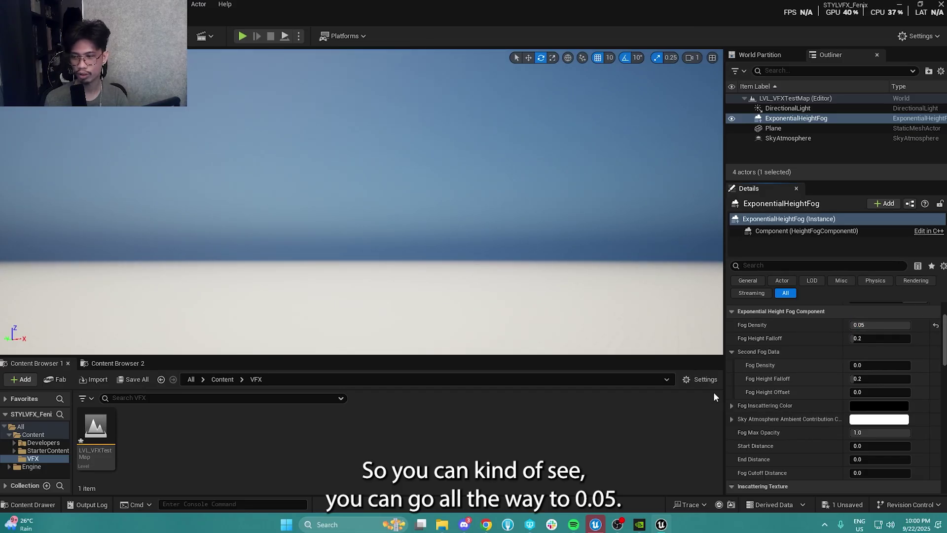
click(874, 325)
click(828, 345)
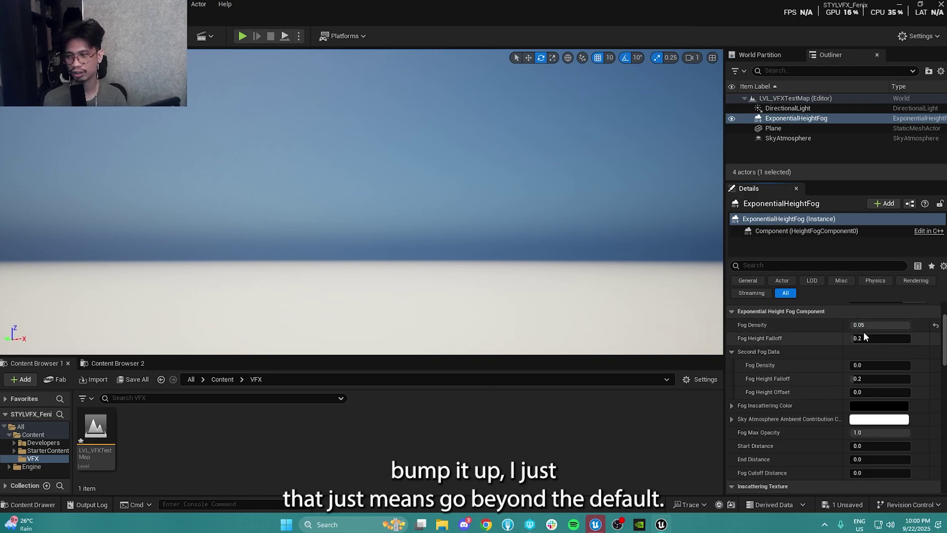
click(867, 327)
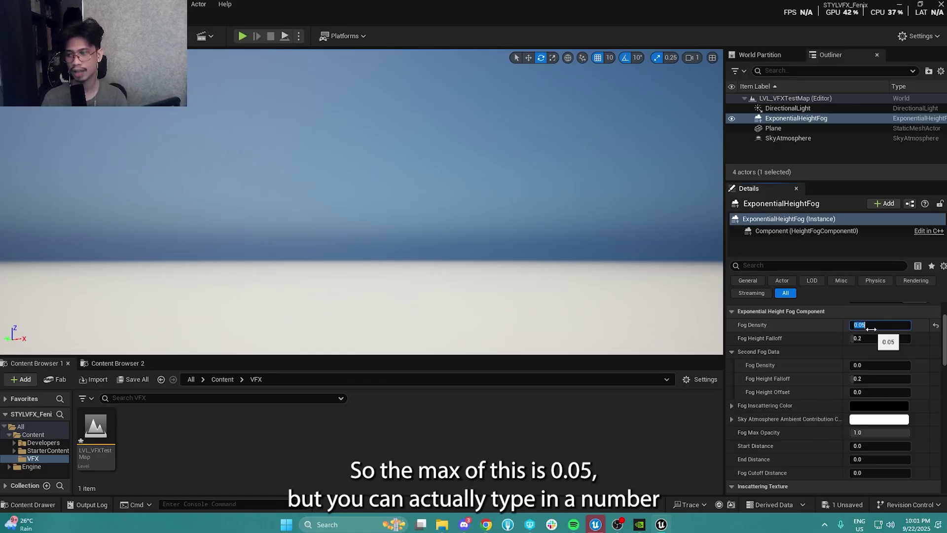
text(0.1)
key(Return)
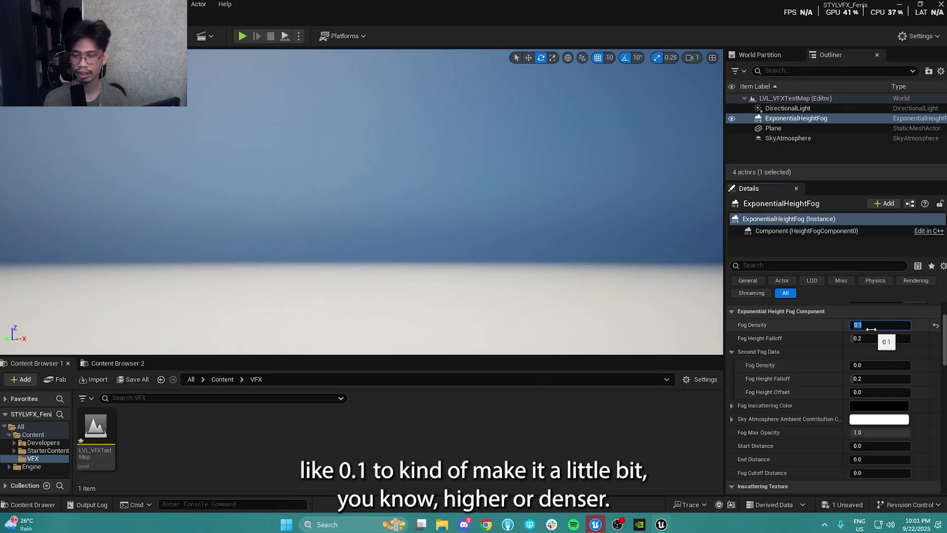
click(778, 328)
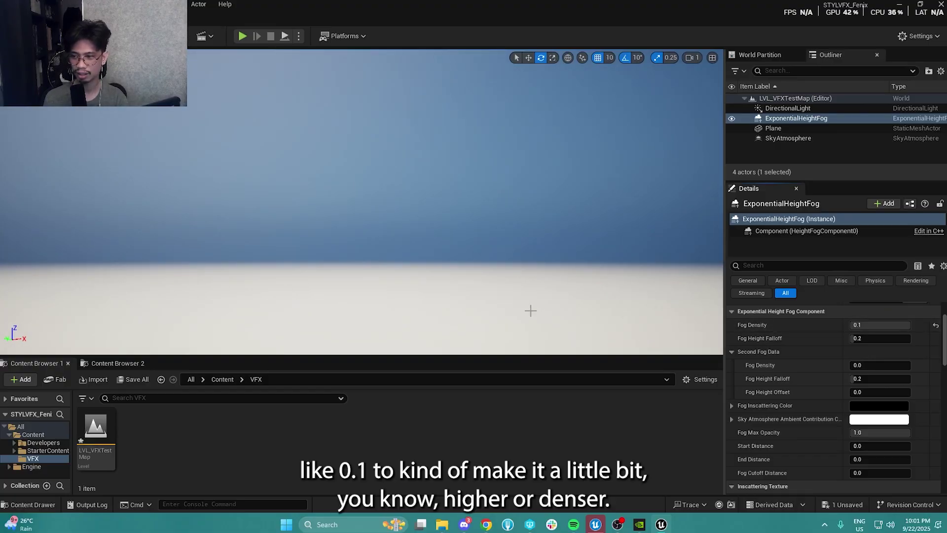
Step: In Second Fog Data, set the Fog Density to about 0.04 and the Fog Height Falloff to about 0.27
key(f)
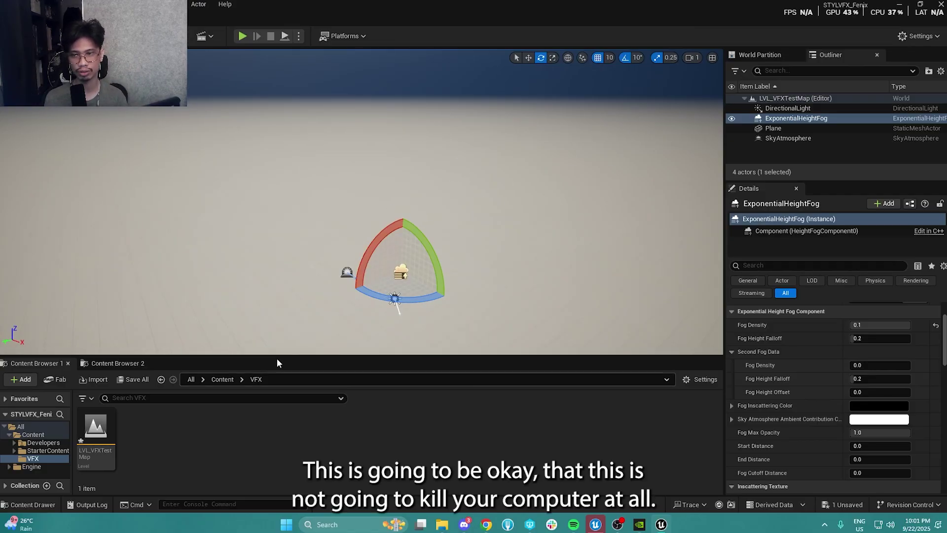
scroll(821, 351, up, 2)
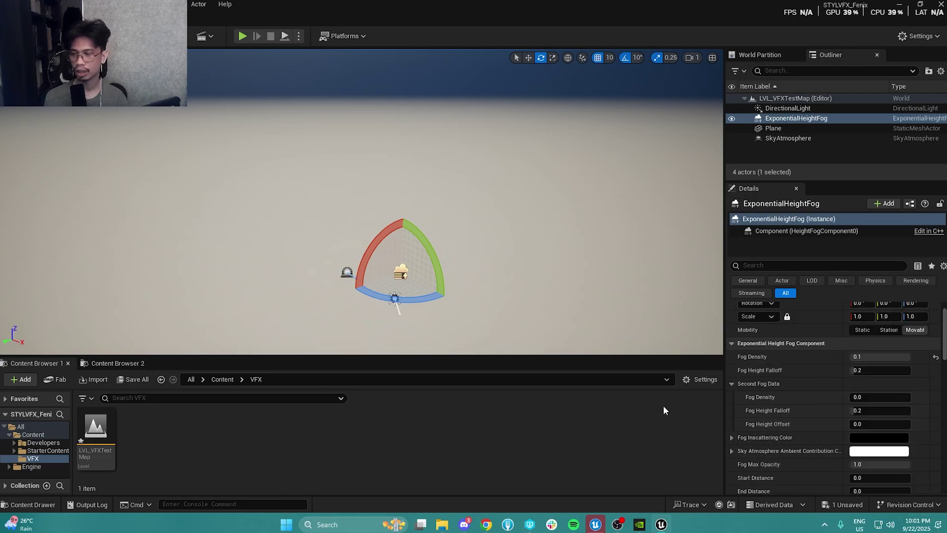
right_drag(493, 151, 464, 123)
key(q)
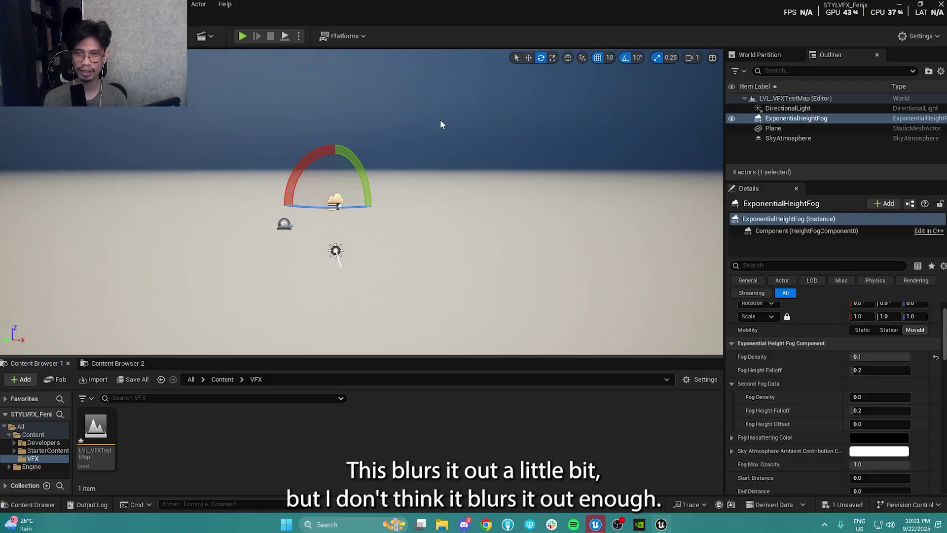
right_drag(660, 198, 657, 208)
key(e)
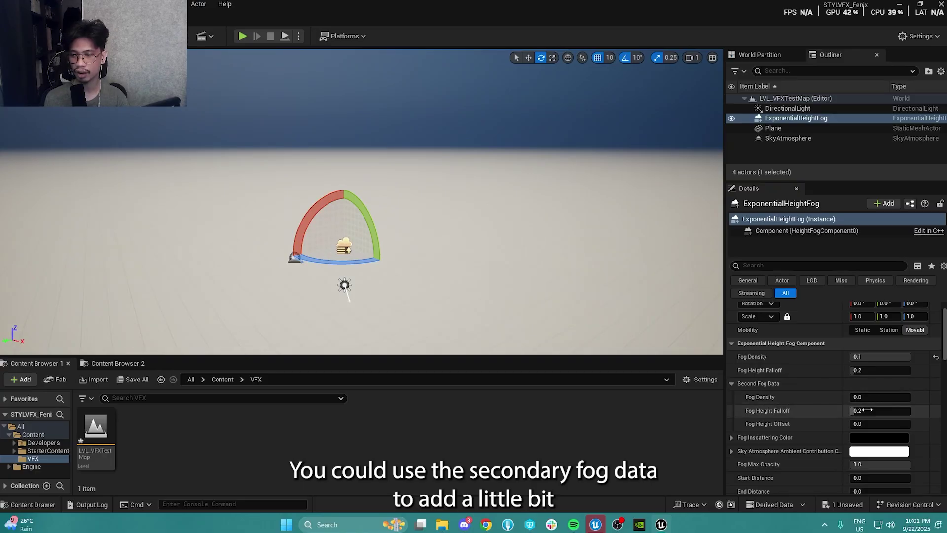
click(880, 398)
text(0.00032)
drag(854, 397, 898, 397)
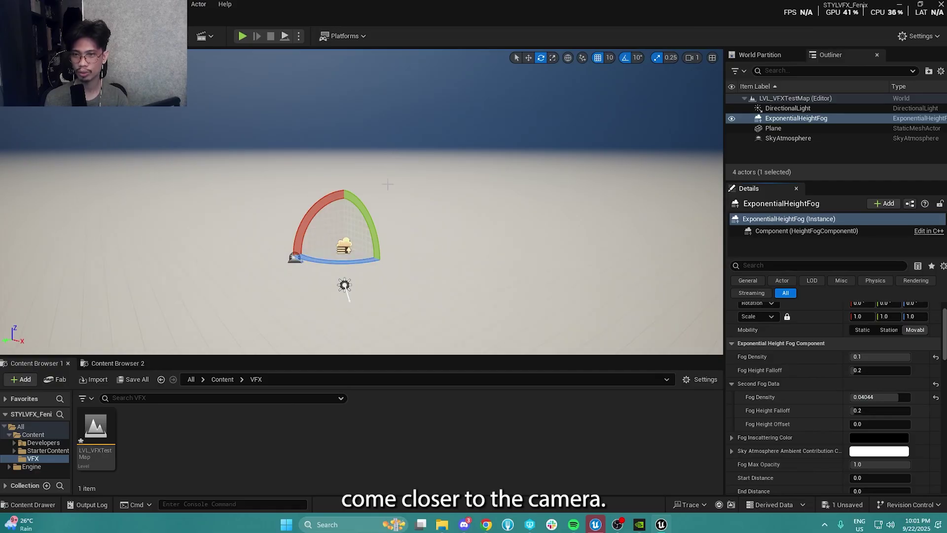
drag(888, 412, 895, 412)
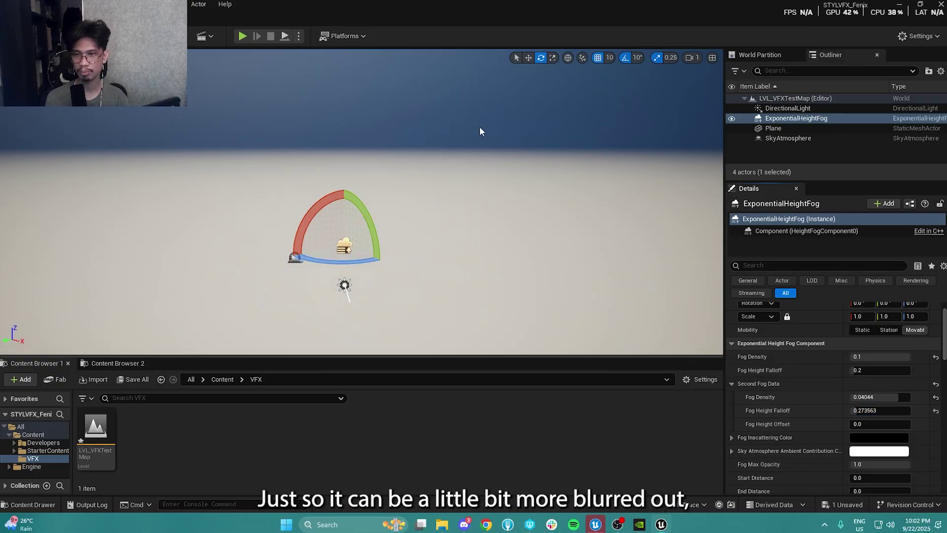
Step: Set the second Fog Density to 0.0392 while checking the horizon blur, and deselect the height fog
right_drag(418, 207, 164, 119)
right_drag(306, 115, 306, 148)
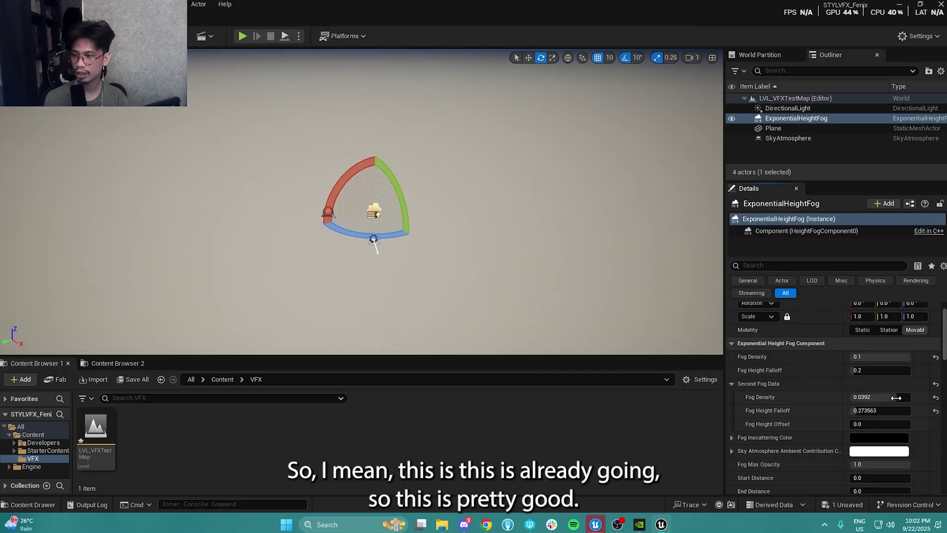
right_drag(418, 169, 418, 128)
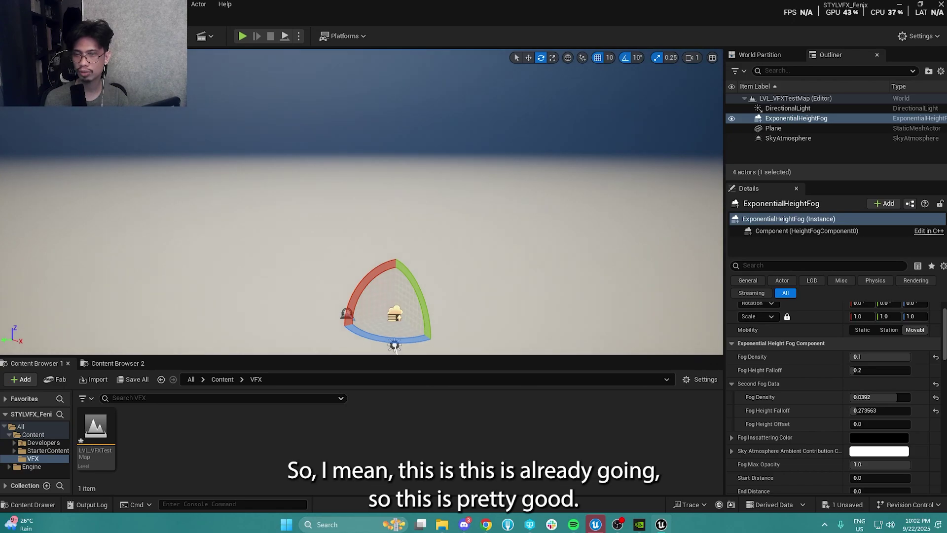
right_drag(447, 167, 447, 156)
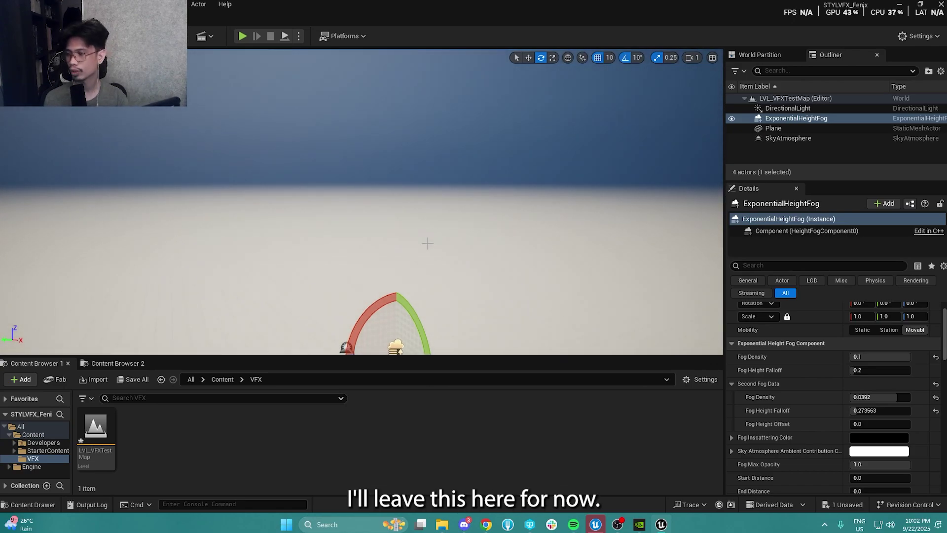
right_drag(429, 237, 429, 261)
click(467, 223)
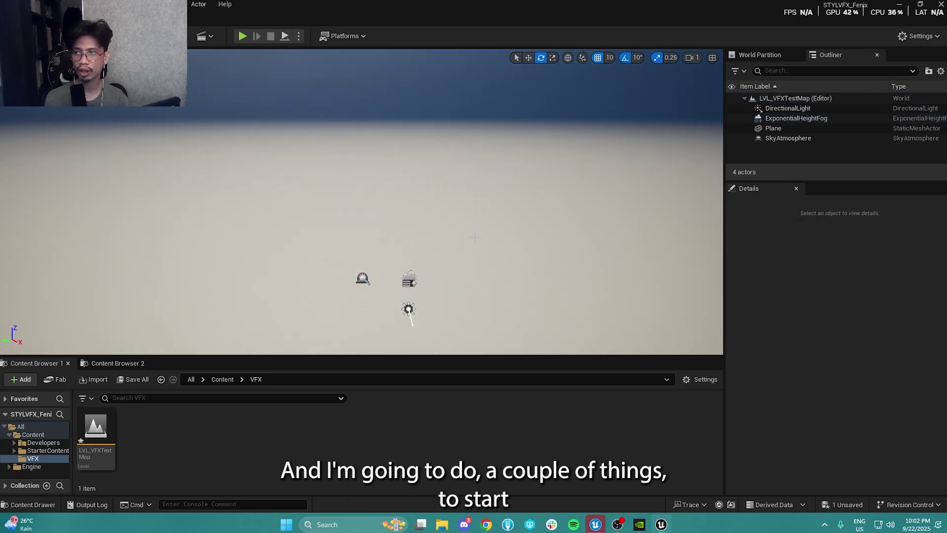
Step: Inspect the bare floor surface and select the floor plane
scroll(482, 194, up, 1)
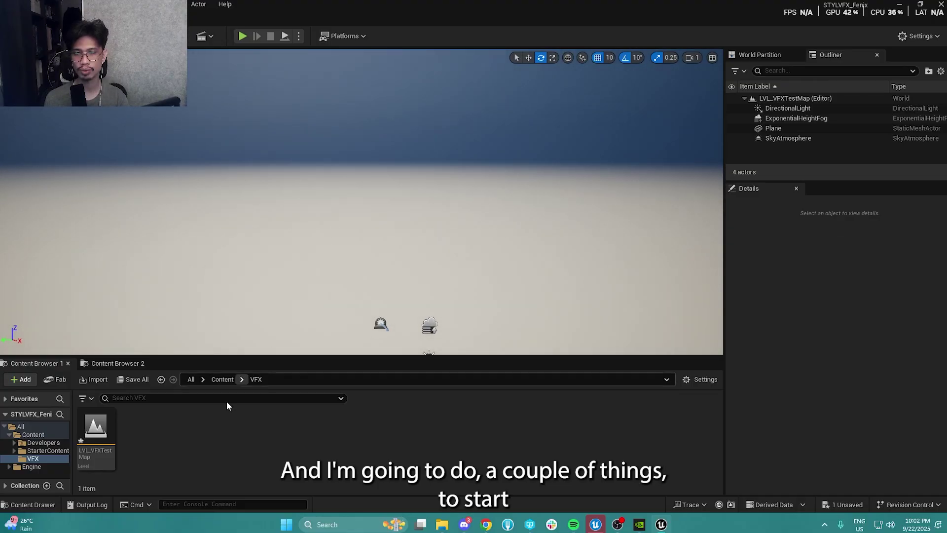
scroll(452, 274, down, 1)
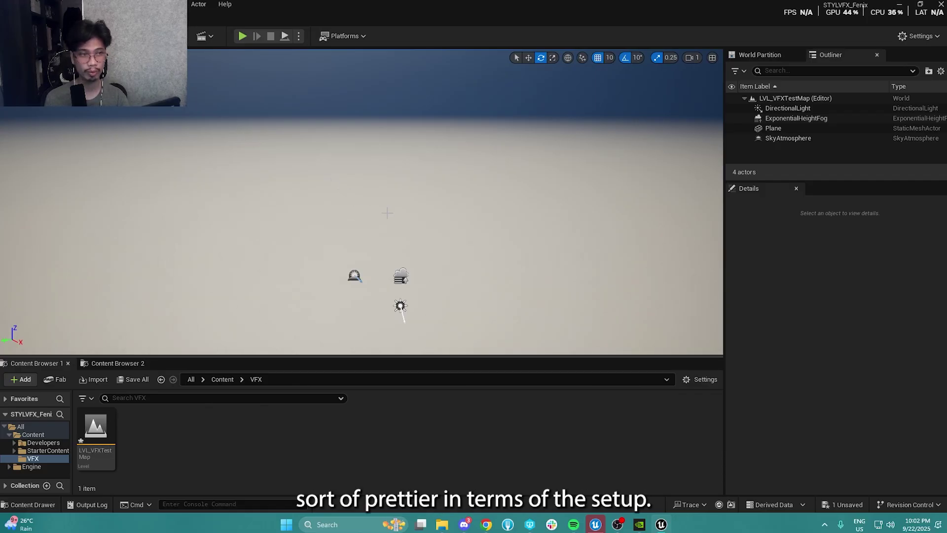
mouse_move(395, 219)
right_down()
mouse_move(395, 197)
mouse_move(389, 224)
right_up()
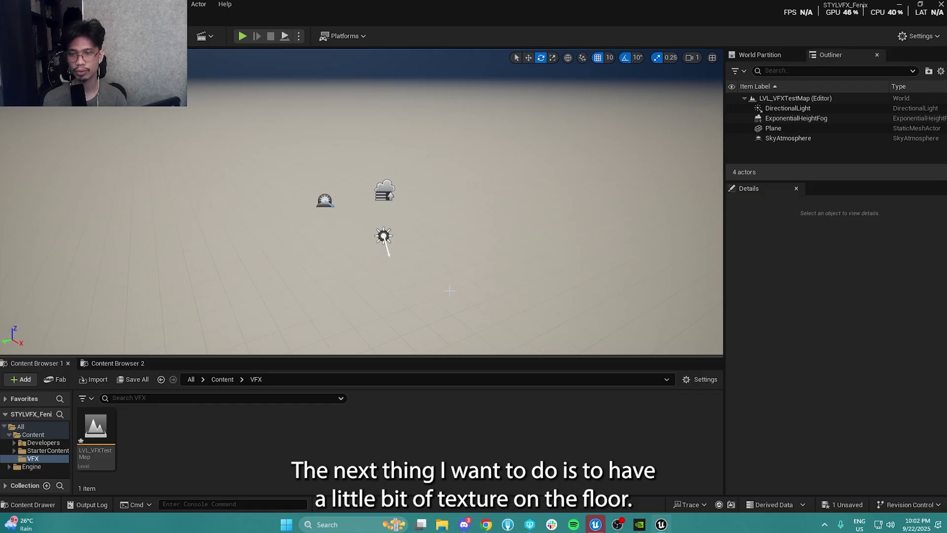
right_drag(449, 290, 444, 267)
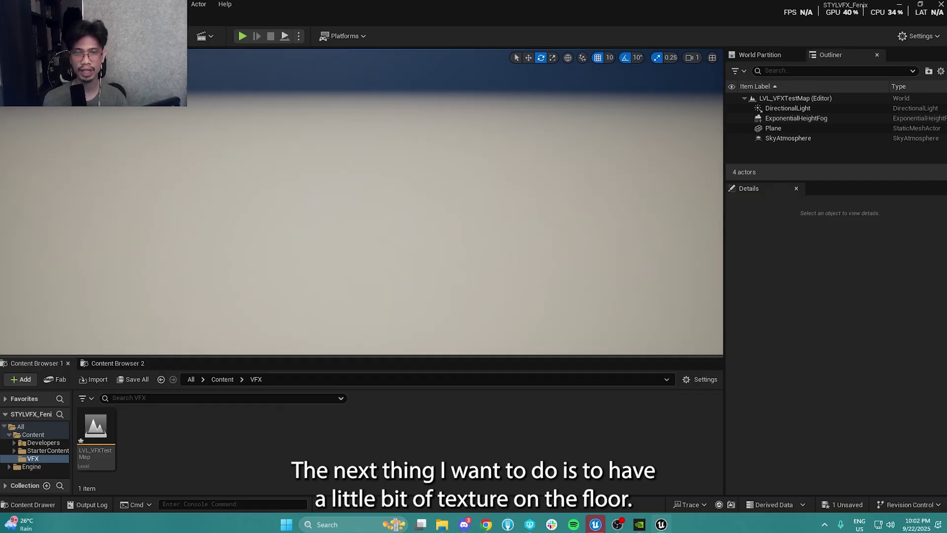
click(444, 266)
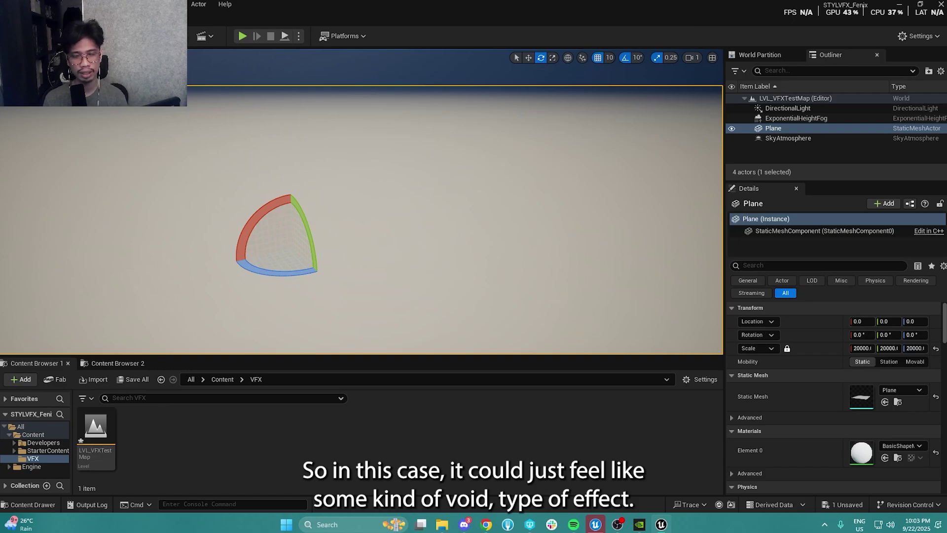
key(Escape)
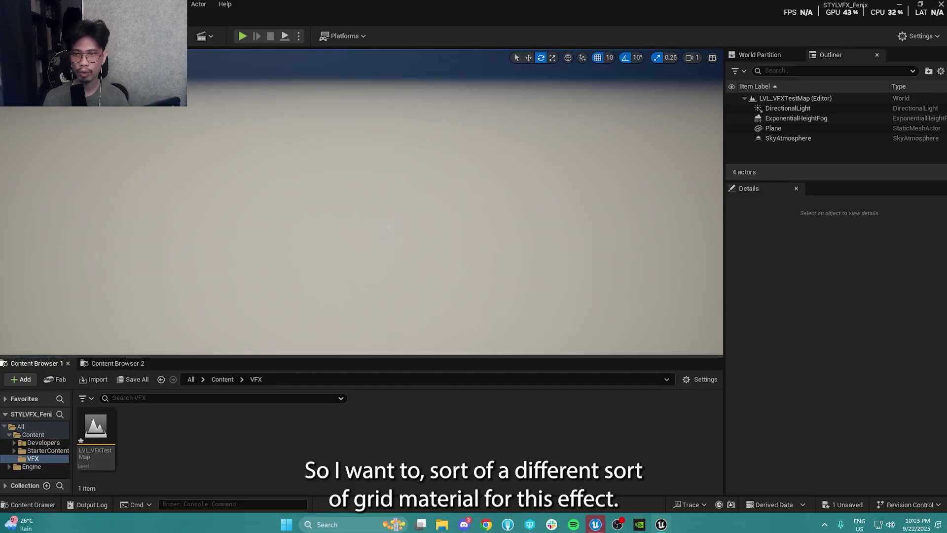
click(232, 162)
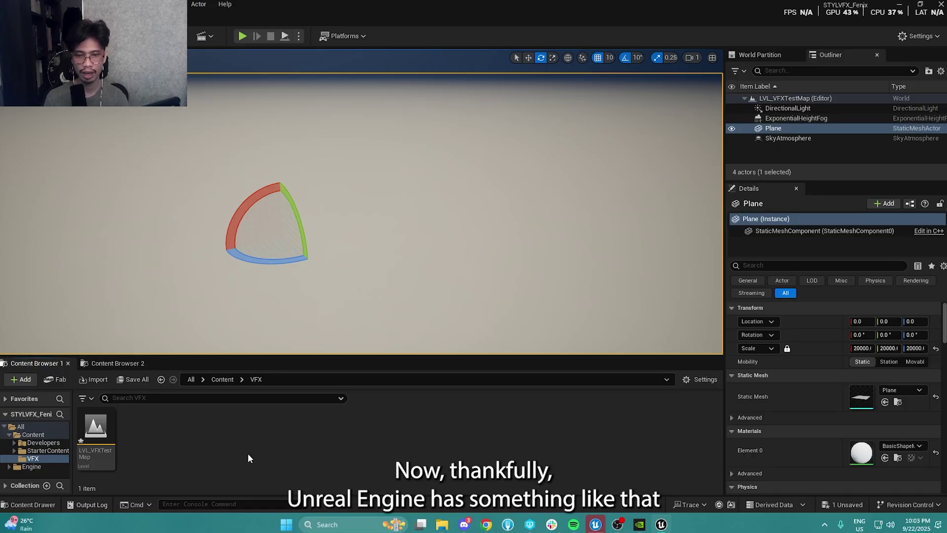
Step: Show the All root folder of the content browser and check its view settings for Show Engine Content
click(191, 379)
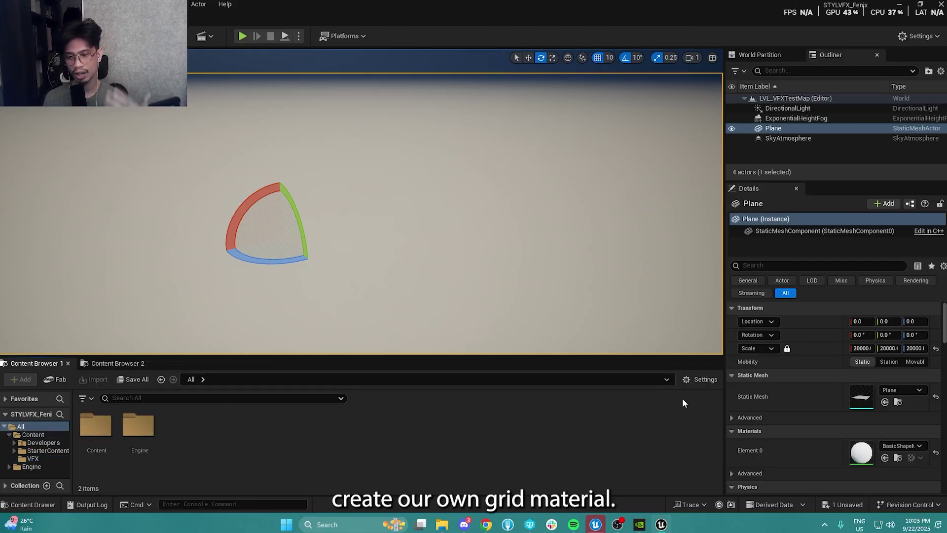
click(701, 381)
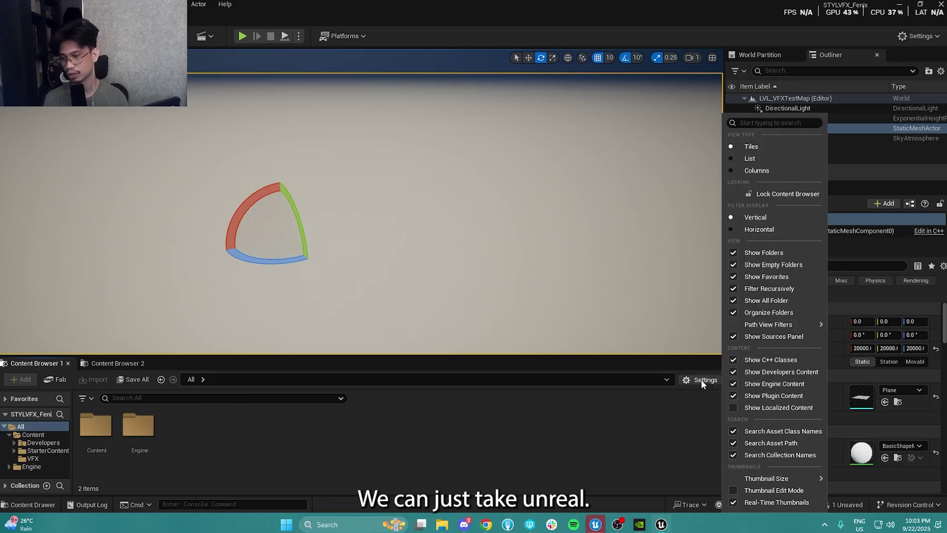
click(661, 409)
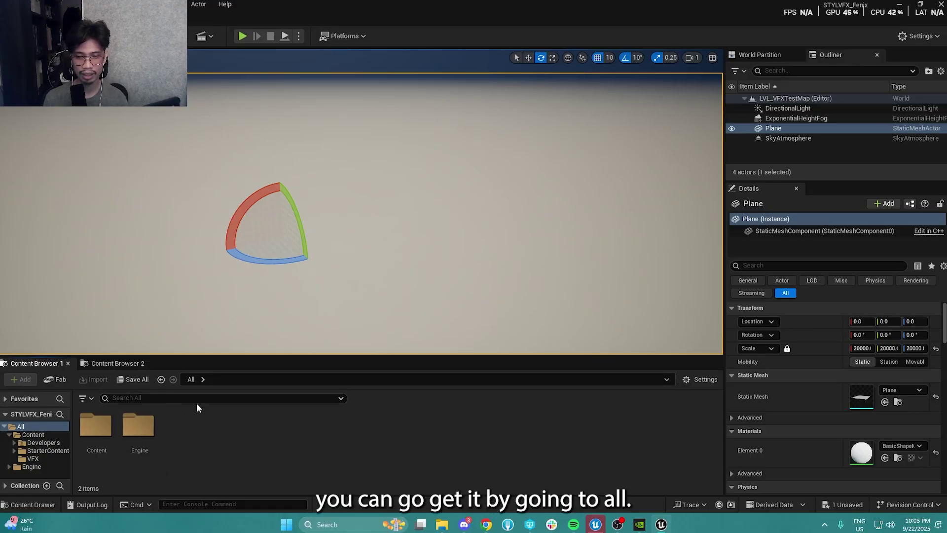
Step: Search the All root folder for ProcGrid and apply the MI_ProcGrid material instance to the floor plane
double_click(110, 427)
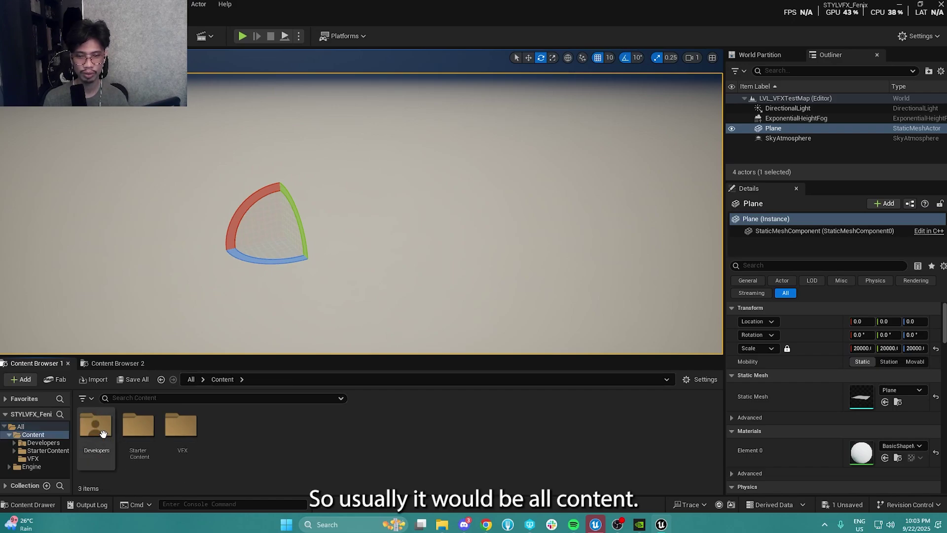
click(190, 379)
click(229, 401)
text(Proc)
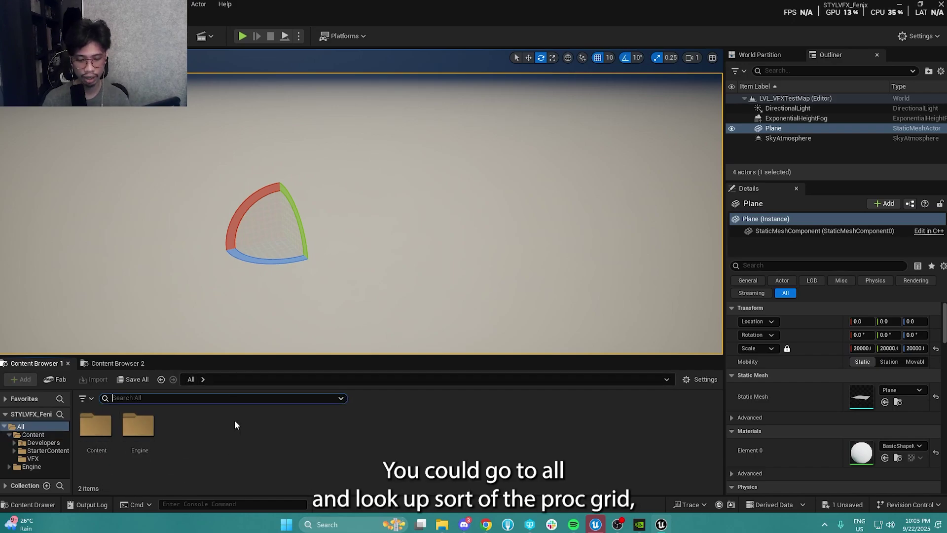
text(Grid)
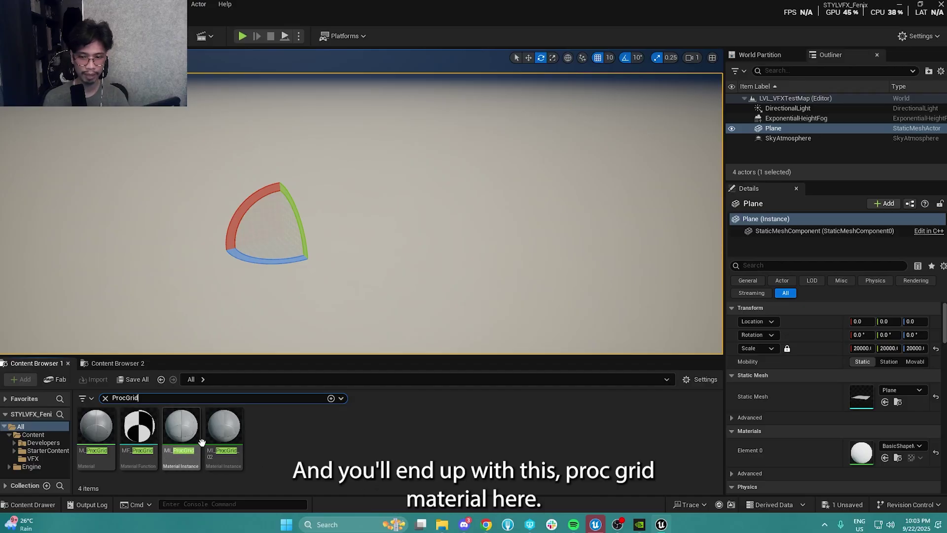
click(223, 428)
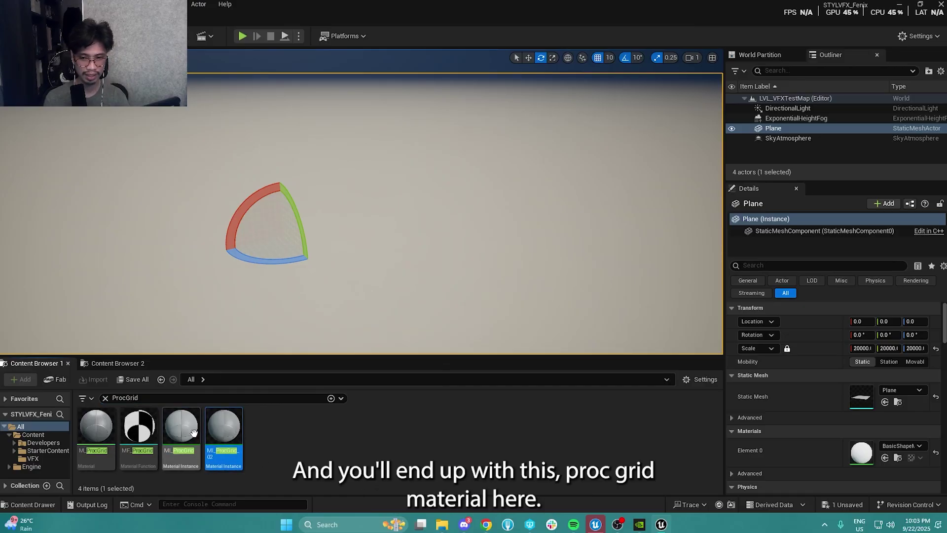
click(192, 432)
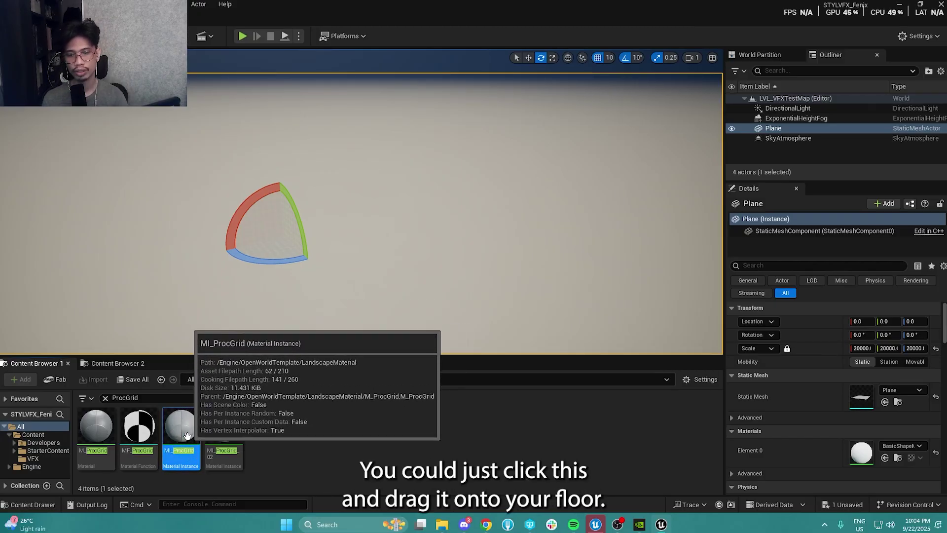
drag(188, 436, 424, 302)
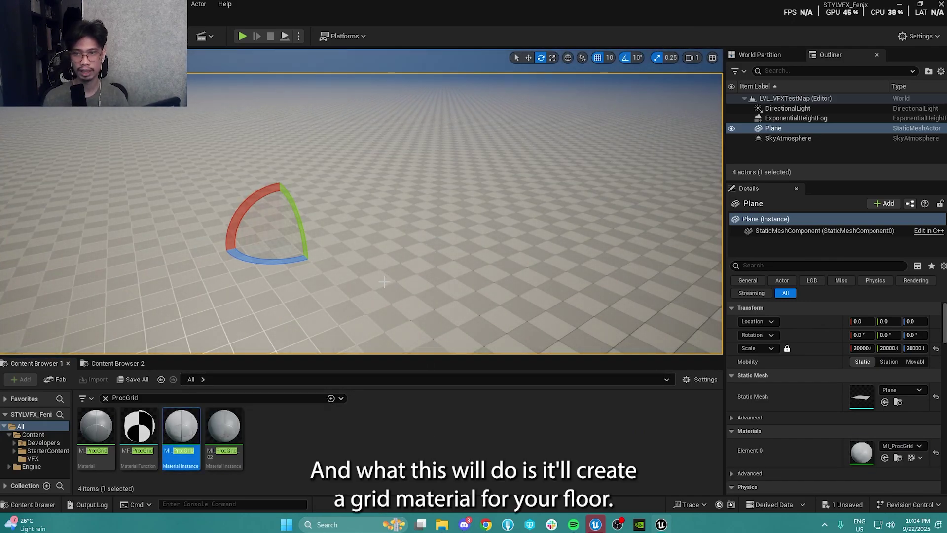
Step: Examine the scale of the floor's grid pattern up close and from farther away, and deselect the plane
right_drag(362, 293, 338, 285)
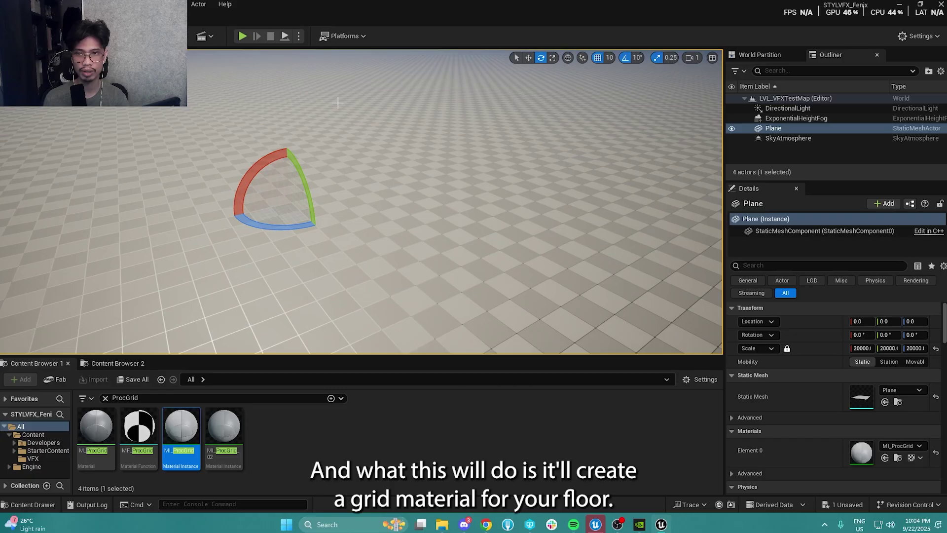
right_drag(408, 241, 389, 256)
mouse_move(493, 111)
right_down()
mouse_move(491, 151)
mouse_move(493, 111)
right_up()
key(s)
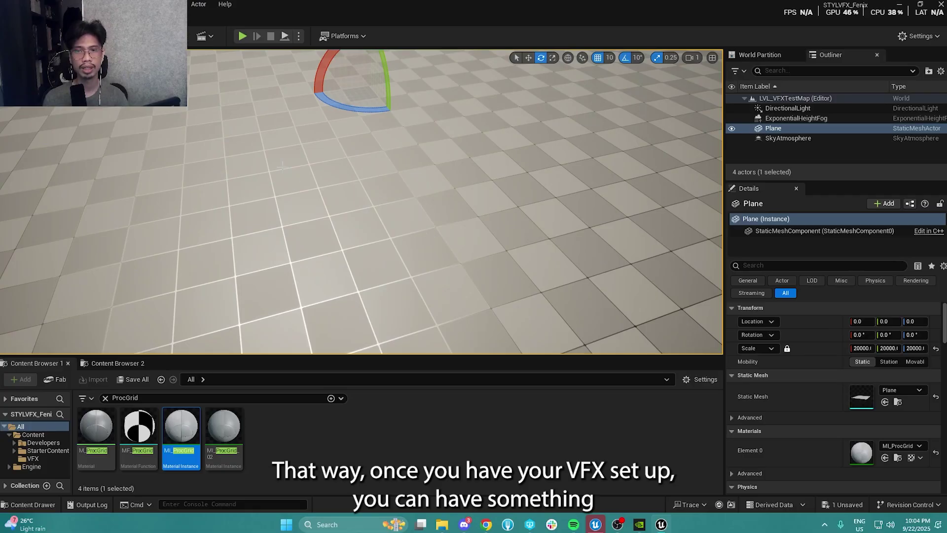
key(s)
right_drag(371, 263, 371, 263)
key(w)
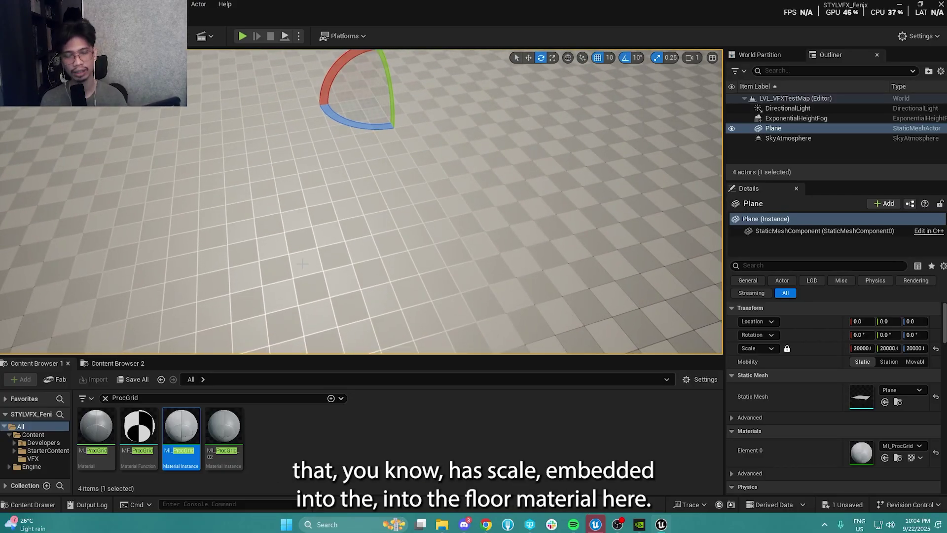
right_drag(303, 264, 303, 254)
right_drag(507, 201, 515, 171)
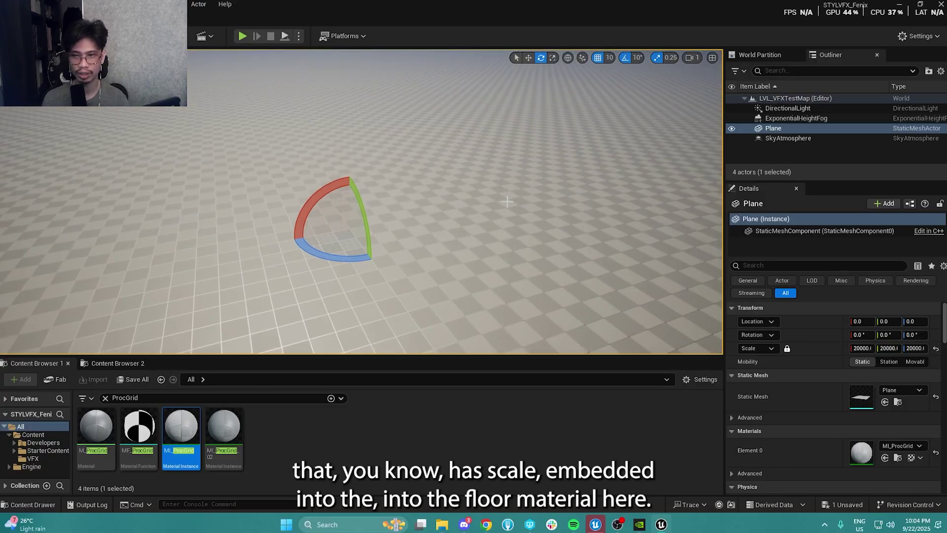
right_drag(415, 213, 383, 220)
key(Escape)
key(w)
key(s)
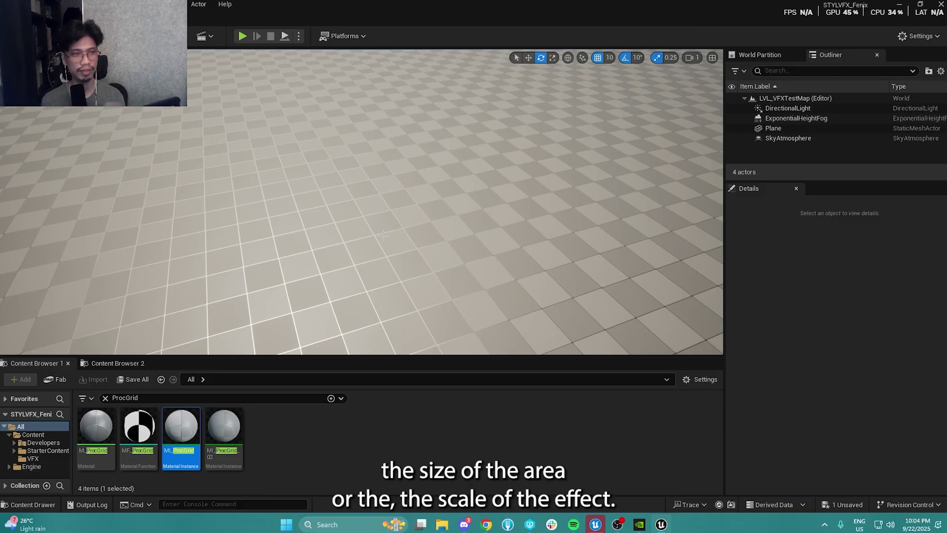
key(s)
mouse_move(384, 236)
right_down()
mouse_move(384, 217)
mouse_move(384, 227)
right_up()
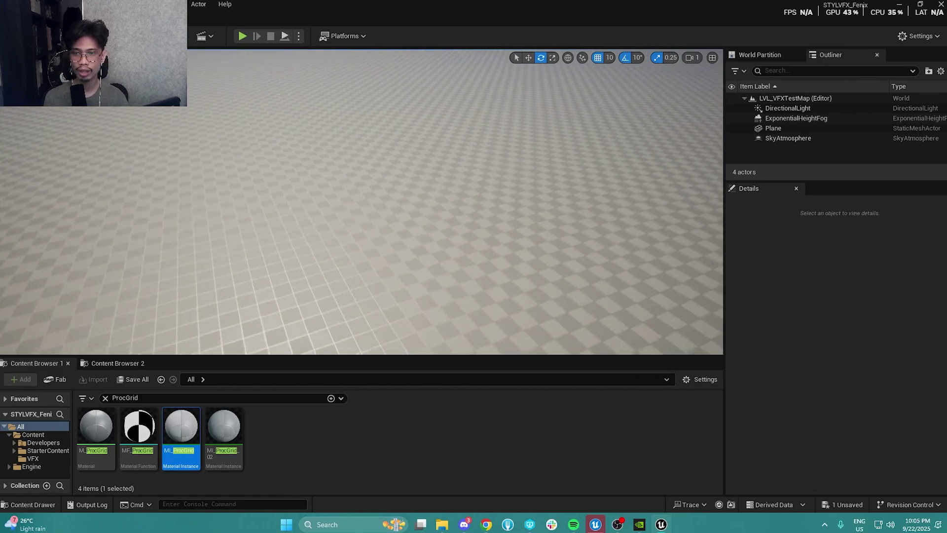
Step: Examine how the grid floor blends into the horizon, and check the sky's color and the sun disk
right_drag(318, 124, 296, 121)
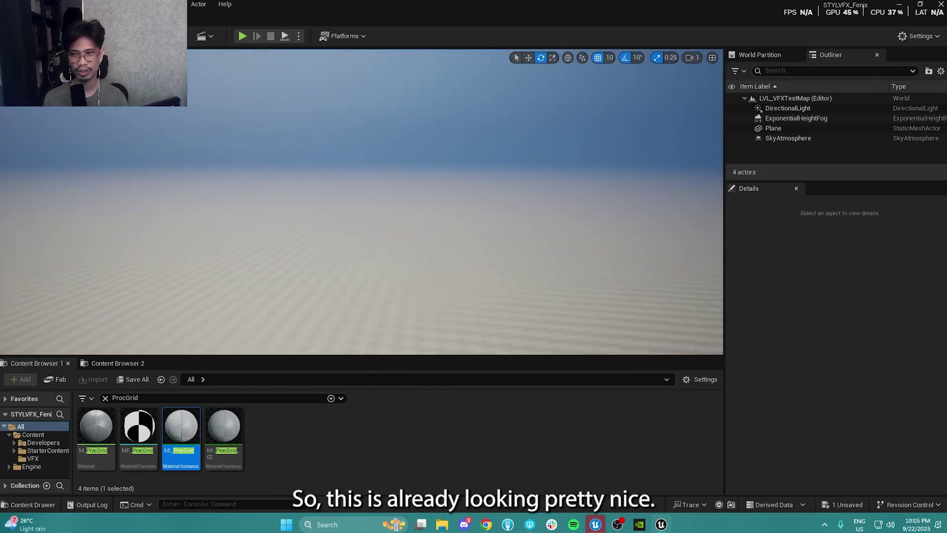
right_drag(516, 205, 516, 196)
right_drag(412, 220, 412, 216)
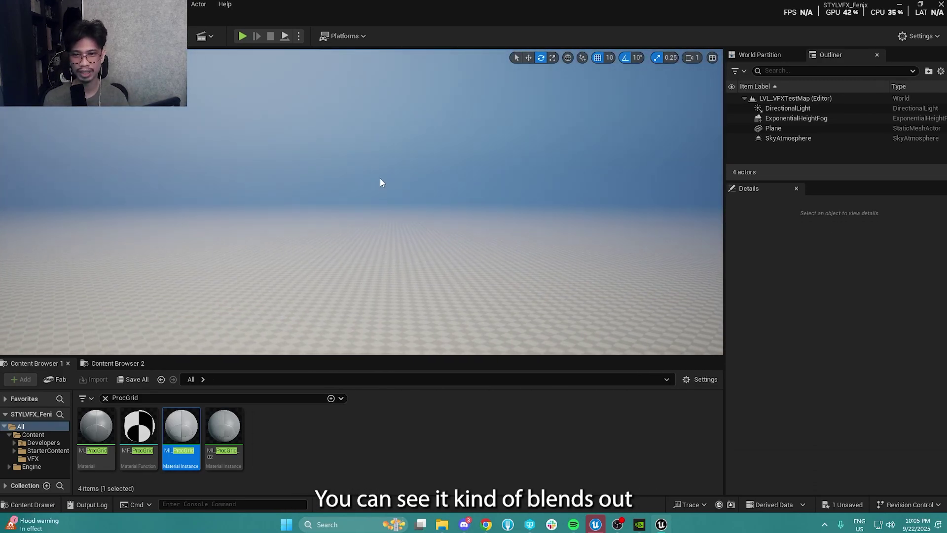
right_drag(360, 152, 361, 172)
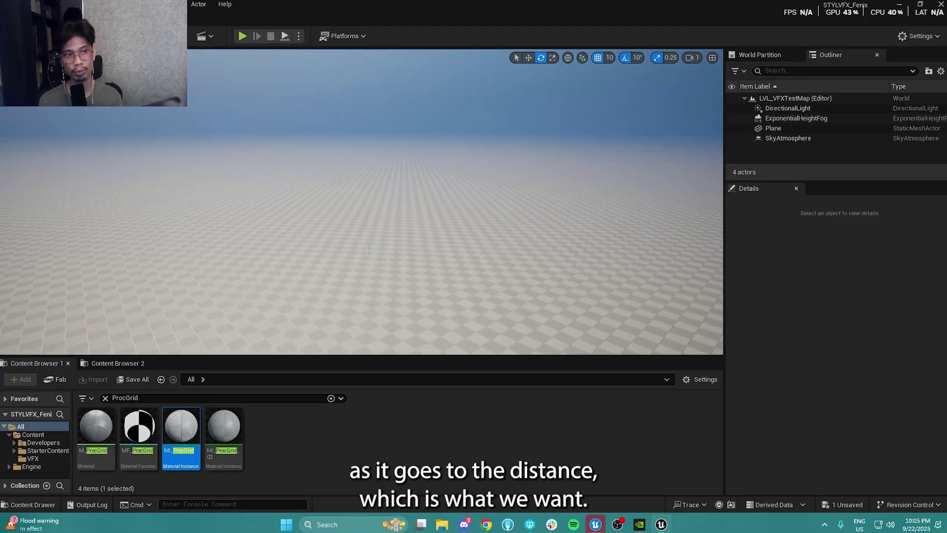
right_drag(366, 250, 356, 217)
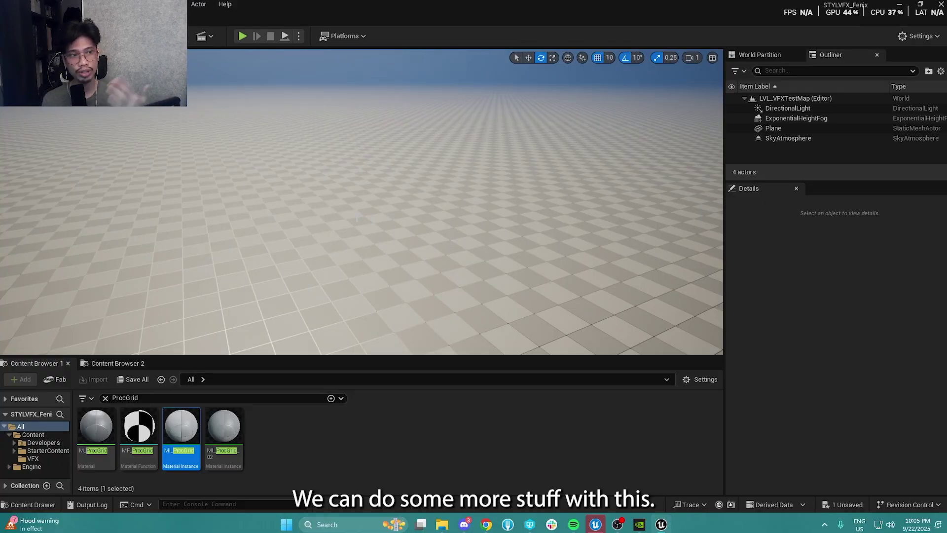
right_drag(357, 217, 393, 206)
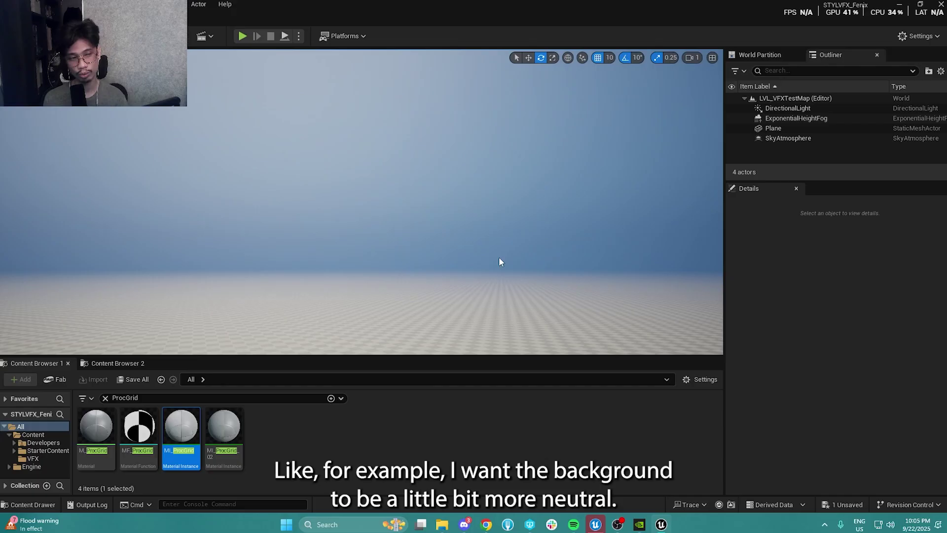
right_drag(498, 258, 493, 157)
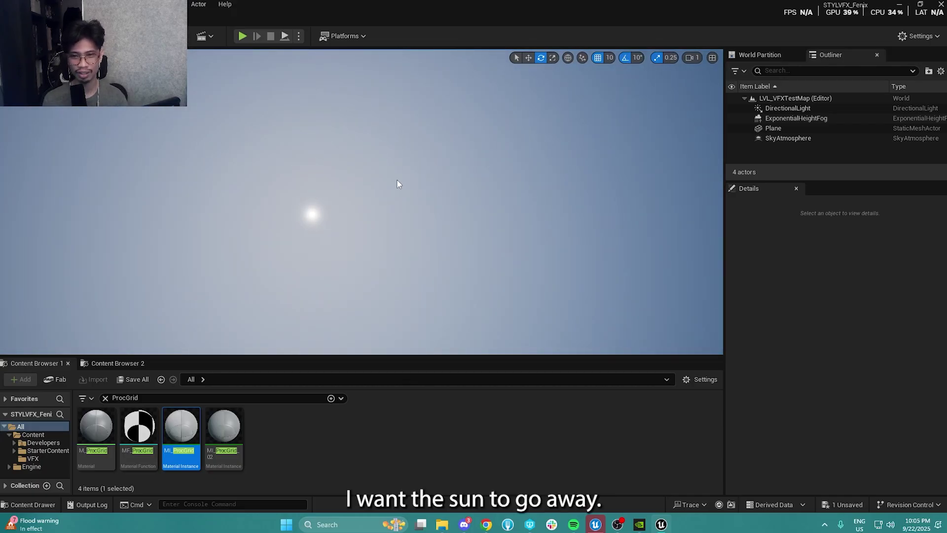
right_drag(397, 184, 405, 227)
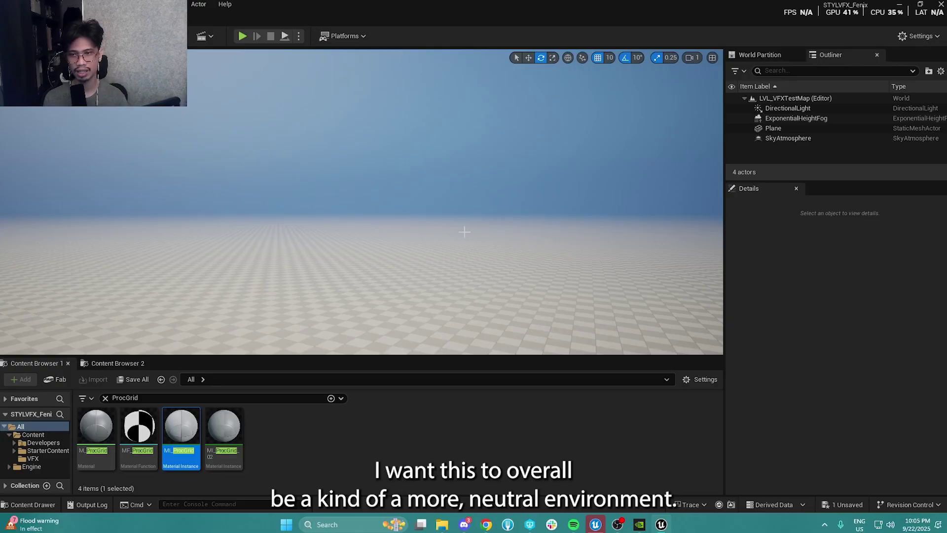
right_drag(468, 224, 563, 167)
right_drag(472, 149, 503, 150)
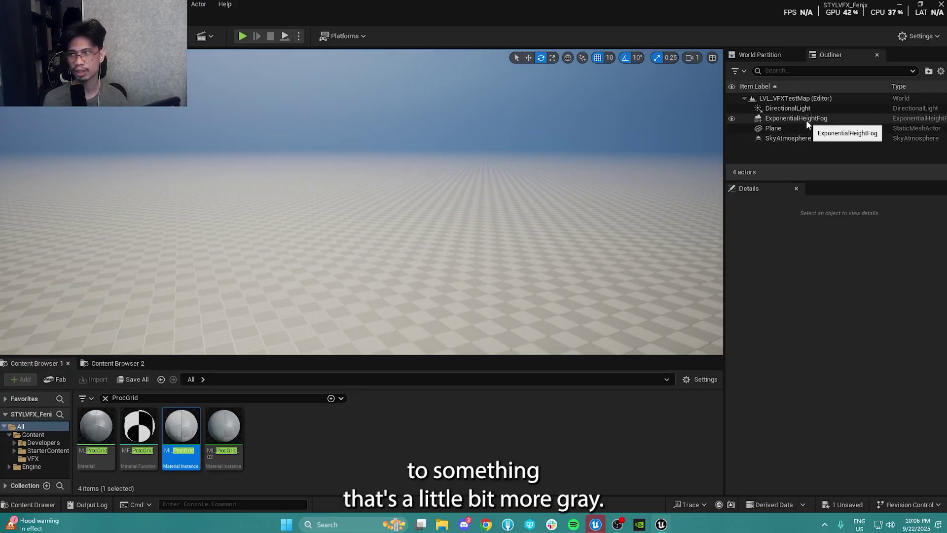
Step: Desaturate the Rayleigh Scattering color of the SkyAtmosphere to a saturation of about 0.27
click(804, 138)
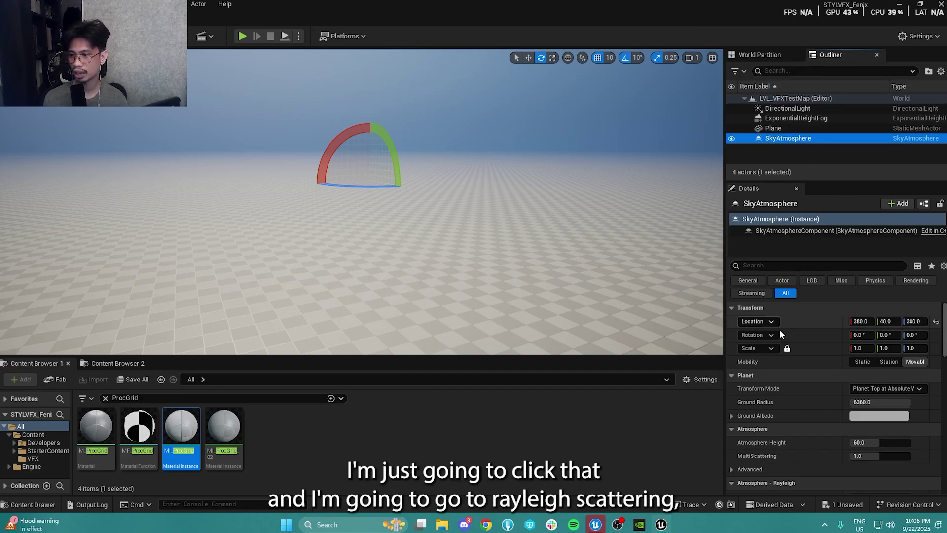
scroll(820, 355, down, 2)
scroll(821, 358, down, 3)
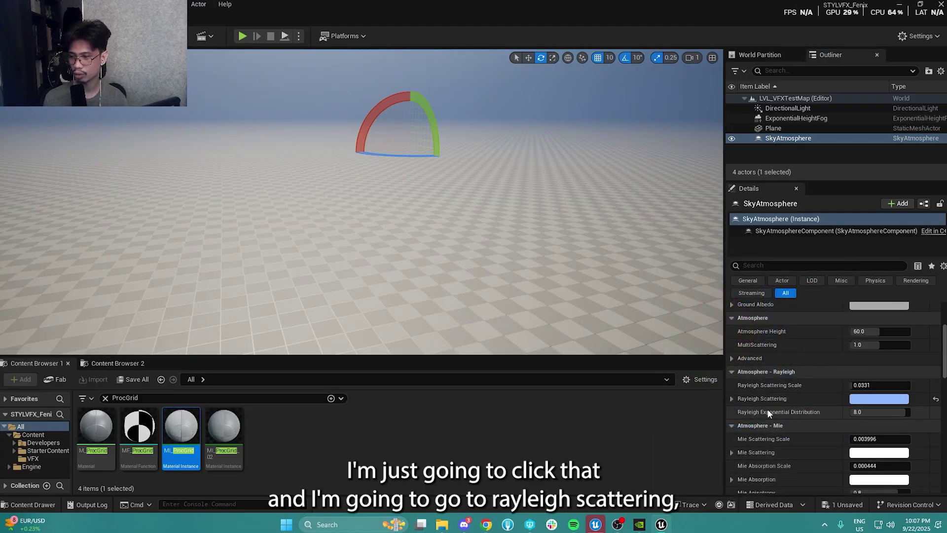
click(877, 400)
drag(777, 252, 720, 222)
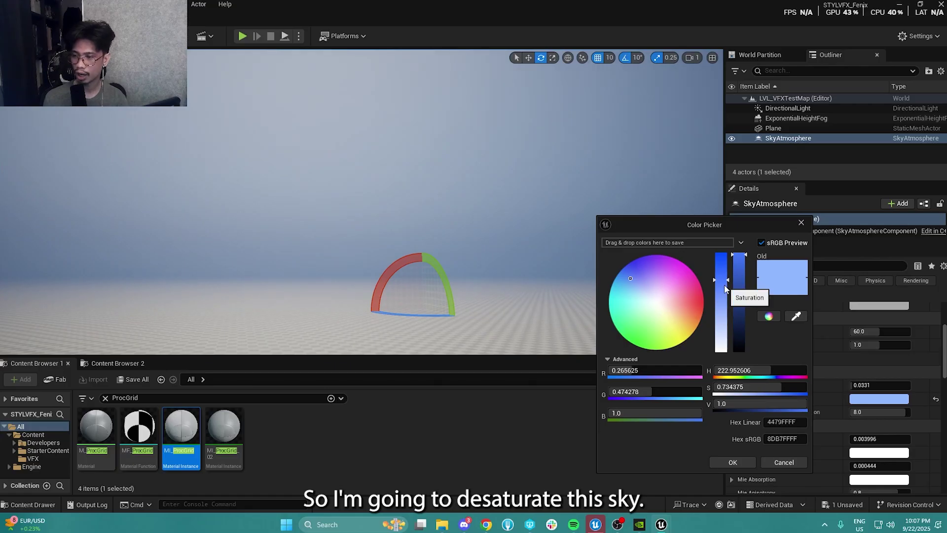
drag(723, 285, 720, 313)
right_drag(472, 282, 467, 313)
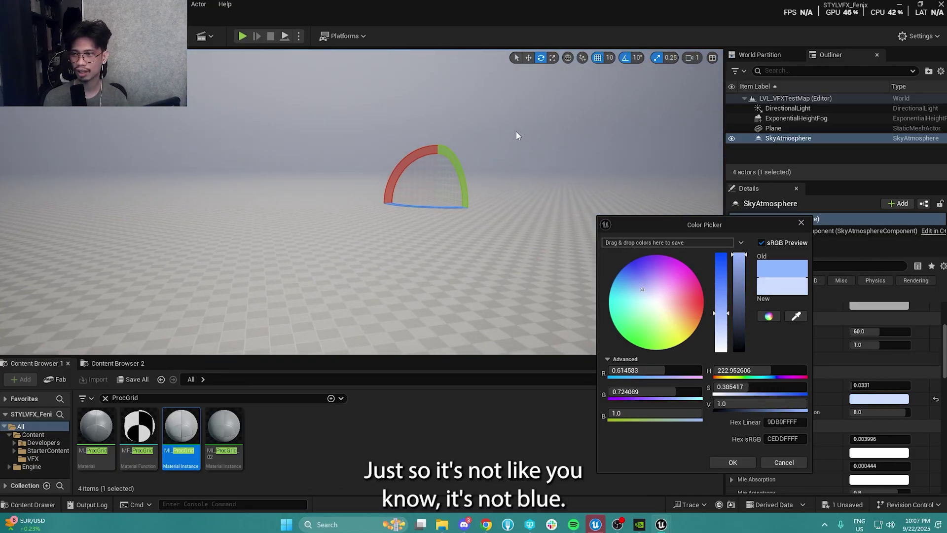
drag(717, 318, 720, 326)
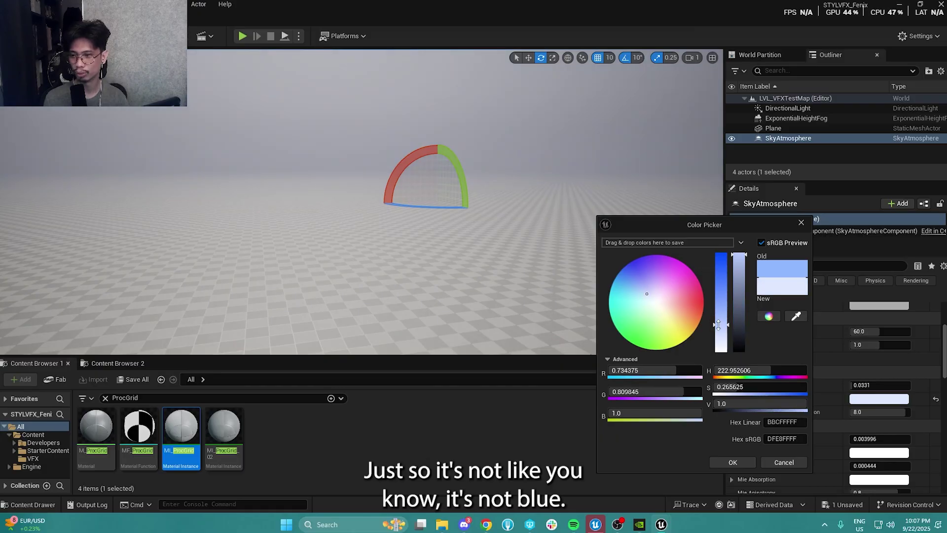
right_drag(399, 210, 384, 266)
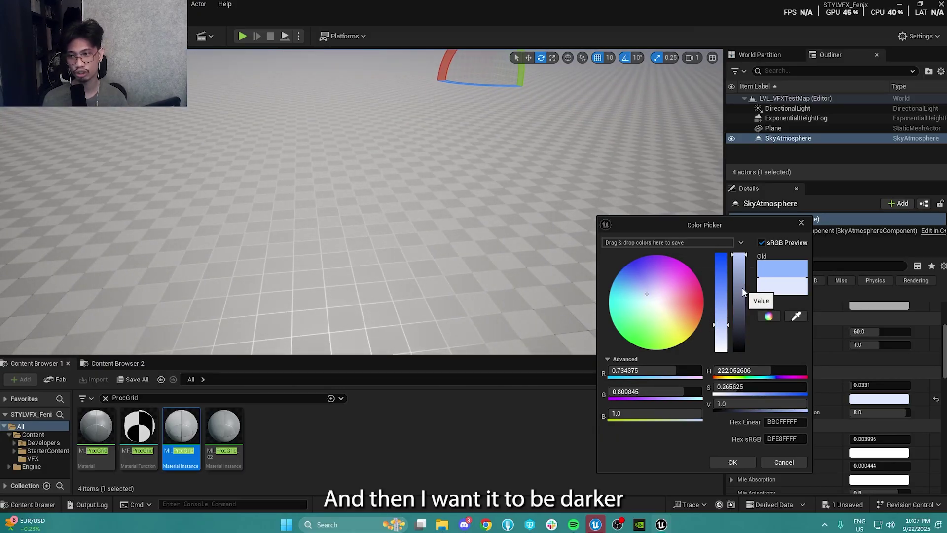
Step: Darken the Rayleigh Scattering color to a value of about 0.6, reduce its saturation to about 0.19, and accept the color
drag(733, 225, 563, 230)
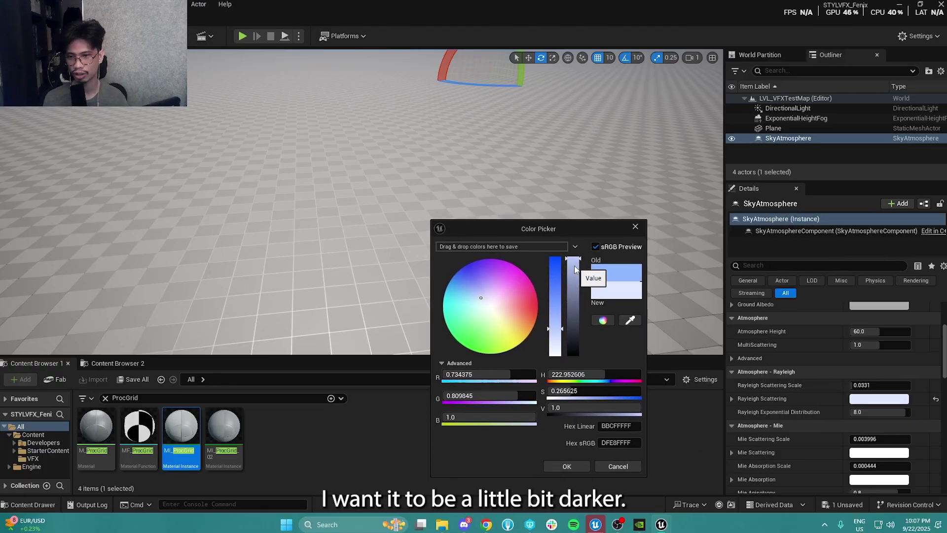
mouse_move(572, 280)
mouse_down()
mouse_move(572, 266)
mouse_move(574, 294)
mouse_up()
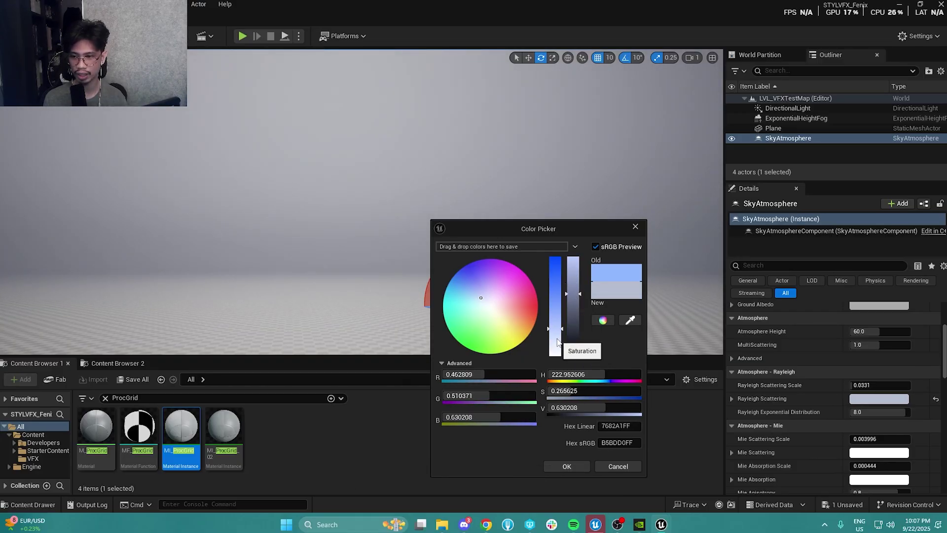
drag(555, 328, 554, 335)
drag(573, 295, 573, 297)
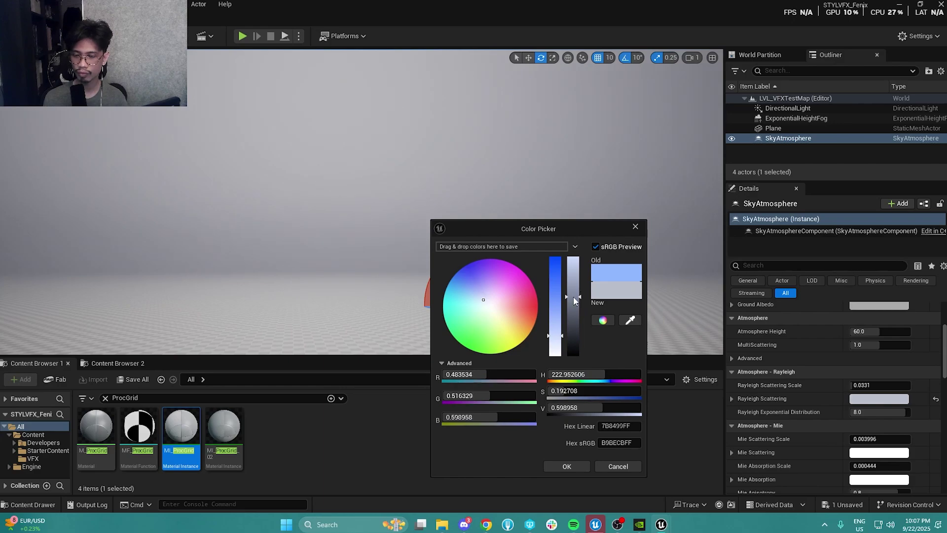
drag(493, 229, 680, 228)
right_drag(346, 197, 315, 188)
right_drag(292, 147, 293, 147)
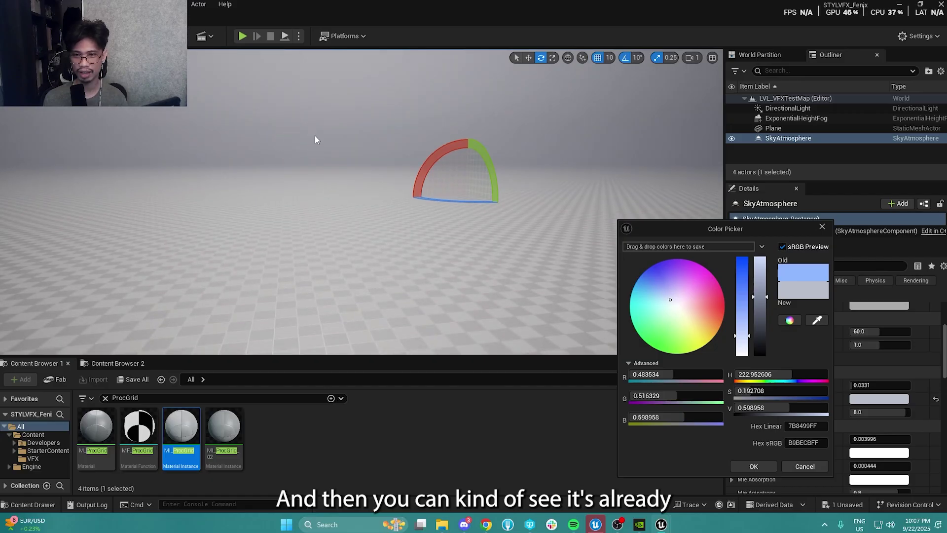
click(755, 466)
Step: Select the DirectionalLight and filter its details for "Sun"
right_drag(554, 177, 554, 177)
right_drag(398, 225, 433, 250)
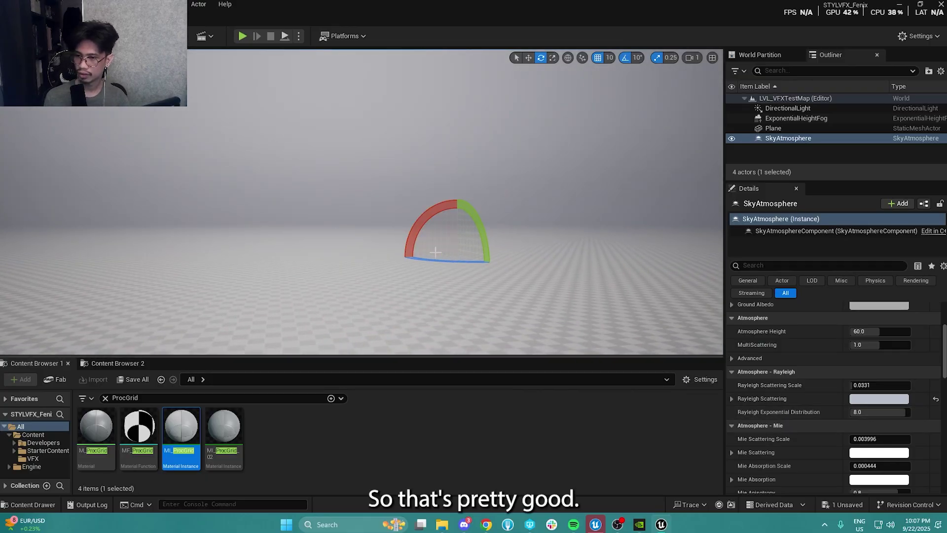
right_drag(584, 247, 572, 224)
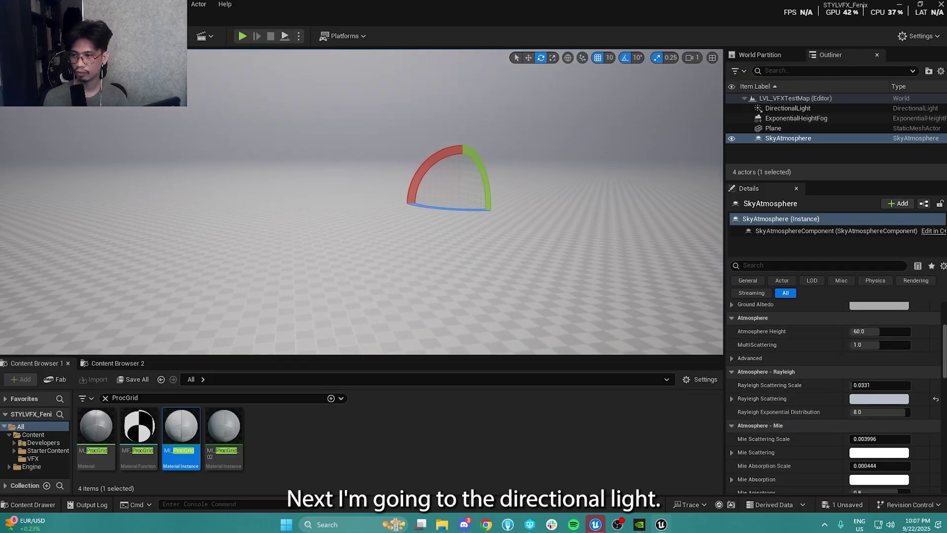
click(771, 111)
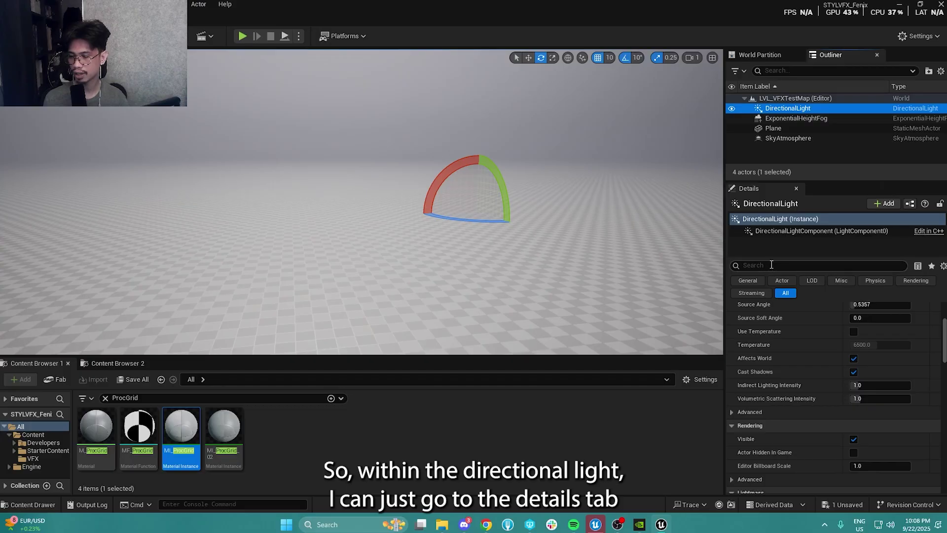
click(809, 265)
scroll(770, 342, up, 1)
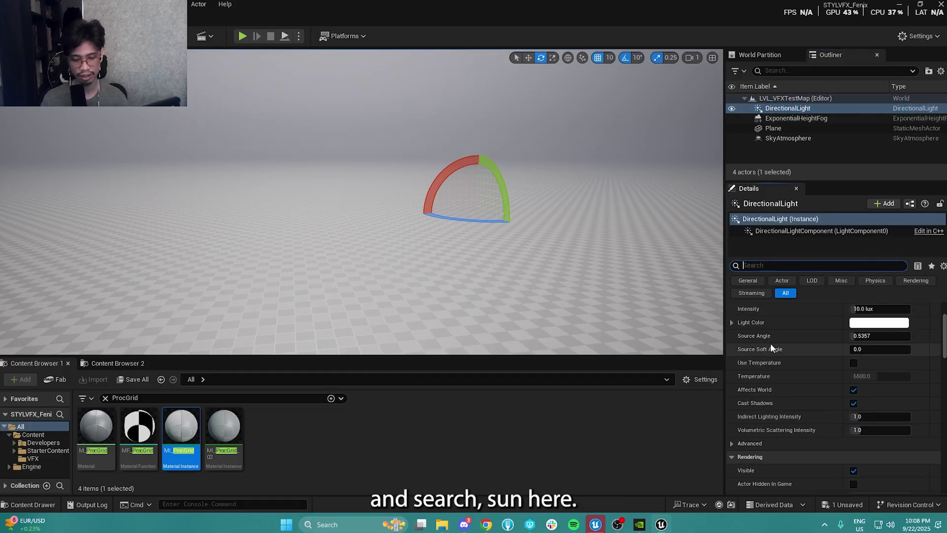
text(Sun)
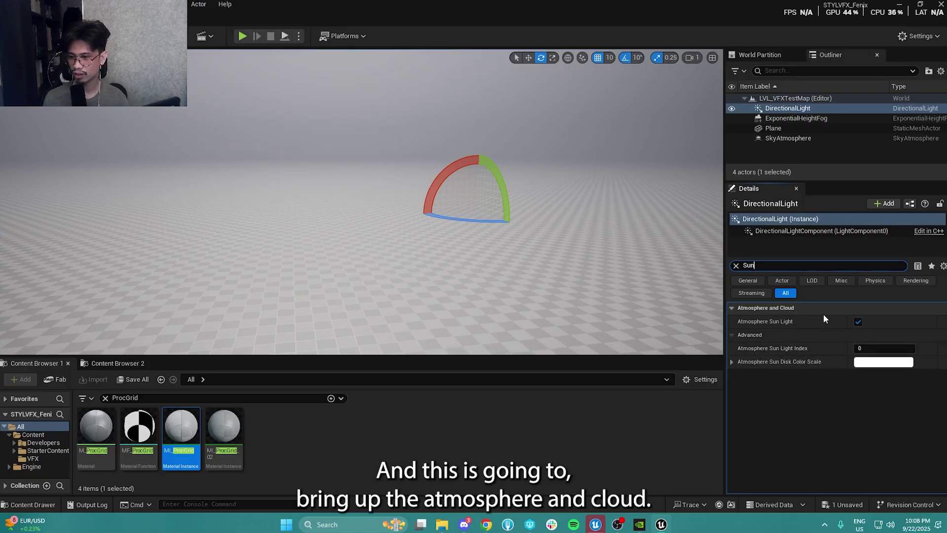
Step: Try disabling Atmosphere Sun Light on the DirectionalLight, and enable it again
click(858, 322)
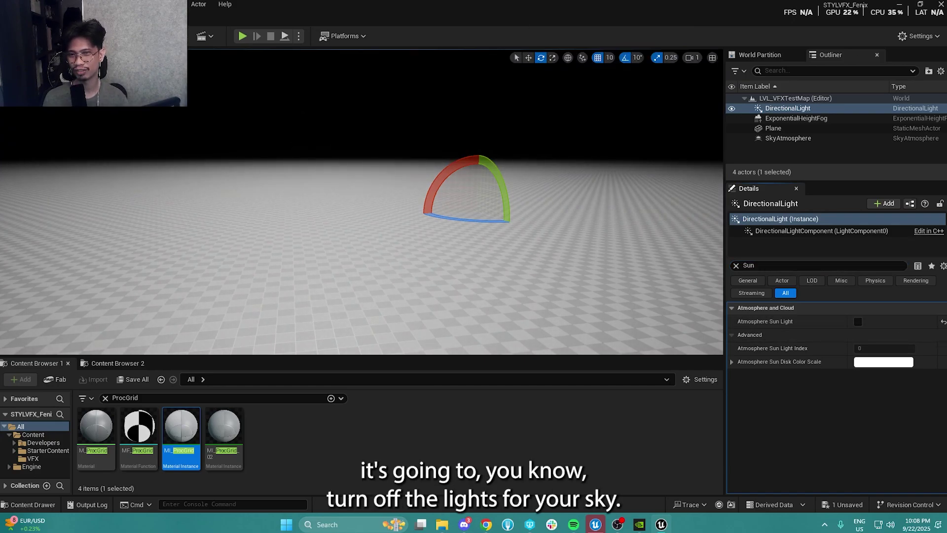
click(857, 322)
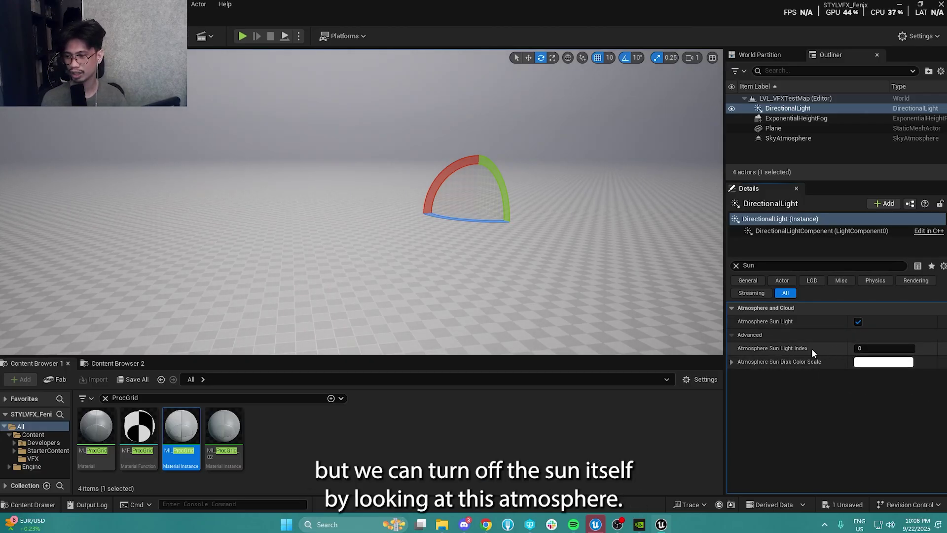
Step: Set the DirectionalLight's Atmosphere Sun Disk Color Scale to black, accept the color, and check the sky where the sun disk was
right_drag(335, 117, 347, 197)
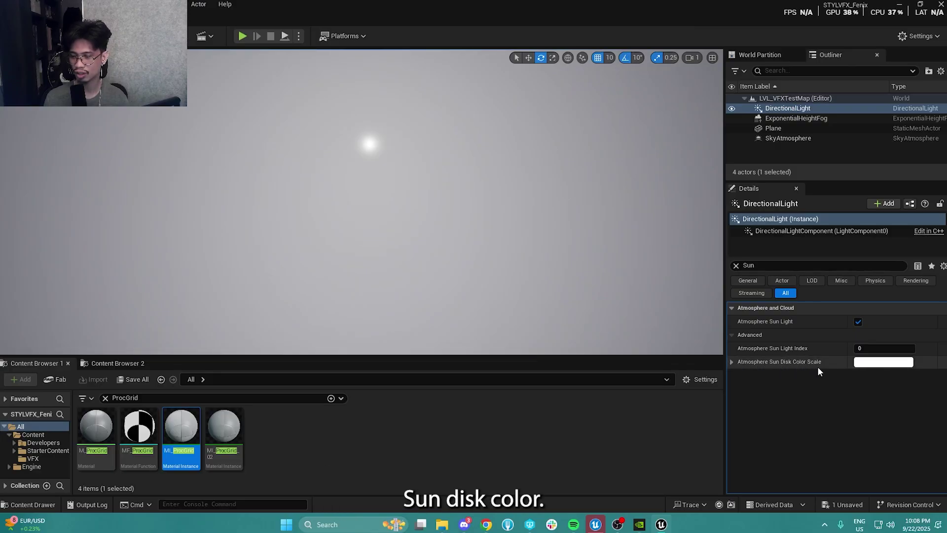
click(878, 365)
click(759, 310)
drag(760, 311, 722, 331)
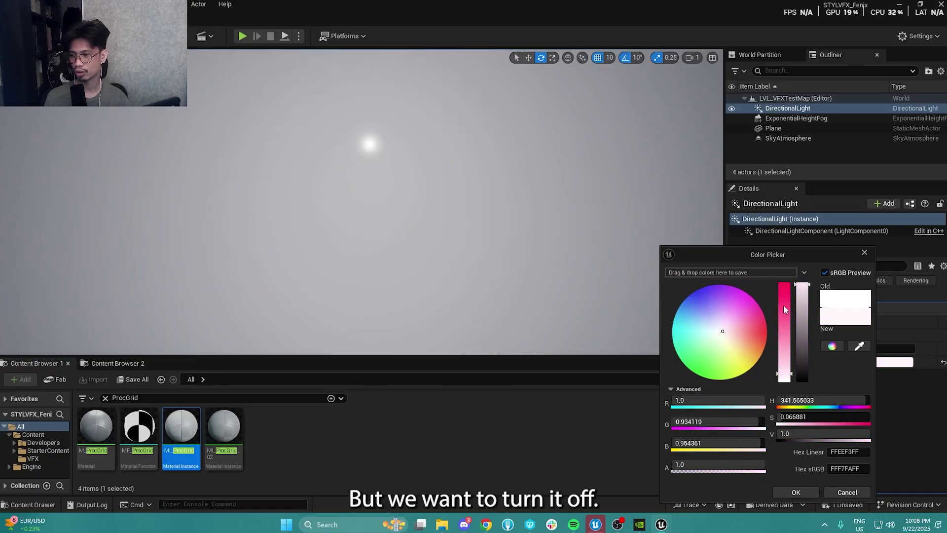
drag(804, 316, 830, 448)
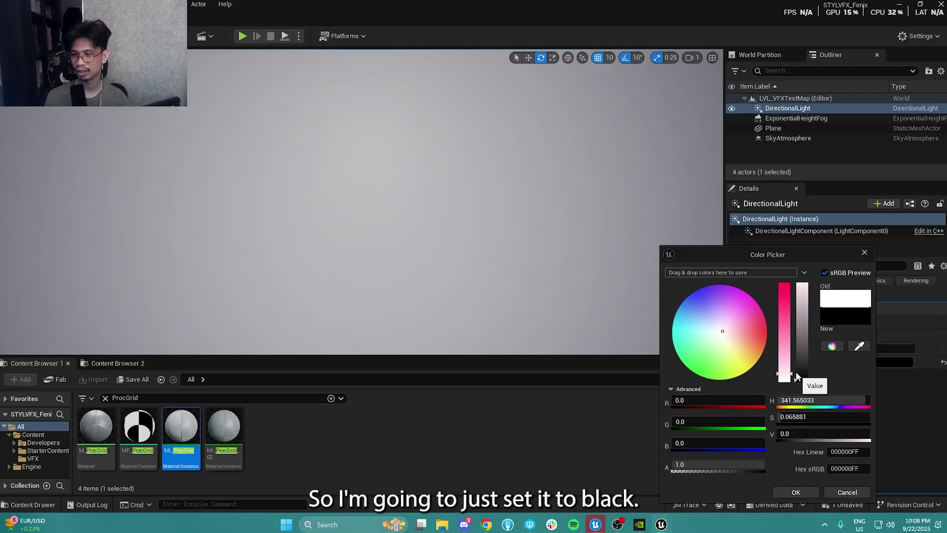
click(796, 491)
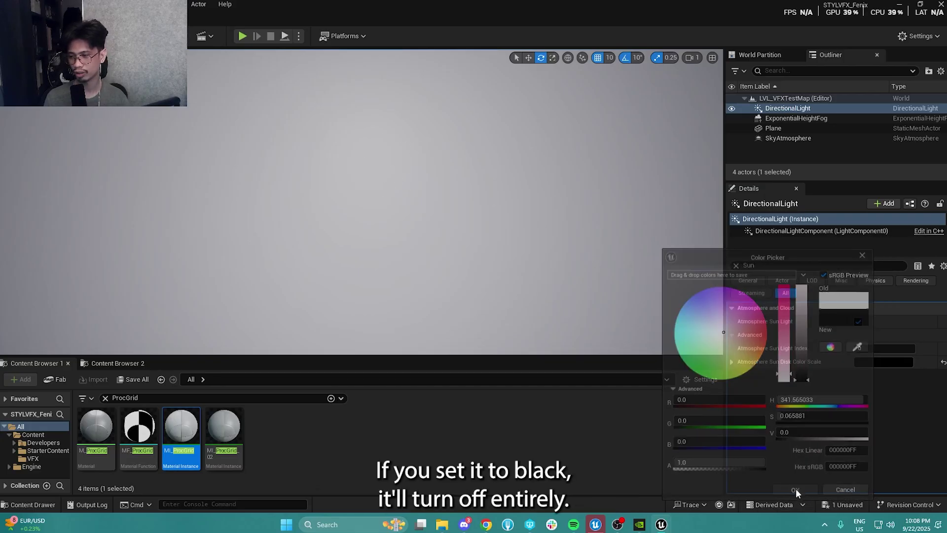
right_drag(381, 171, 434, 143)
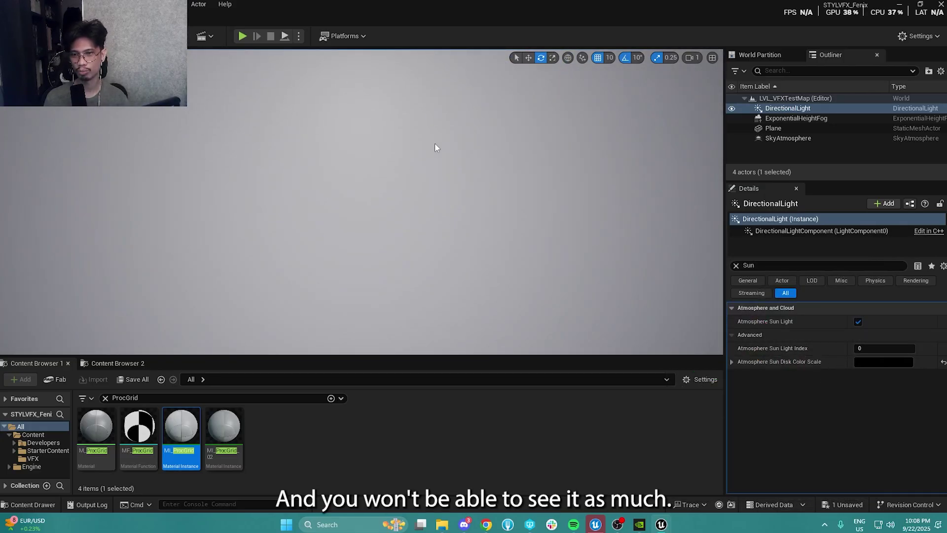
right_drag(442, 217, 436, 328)
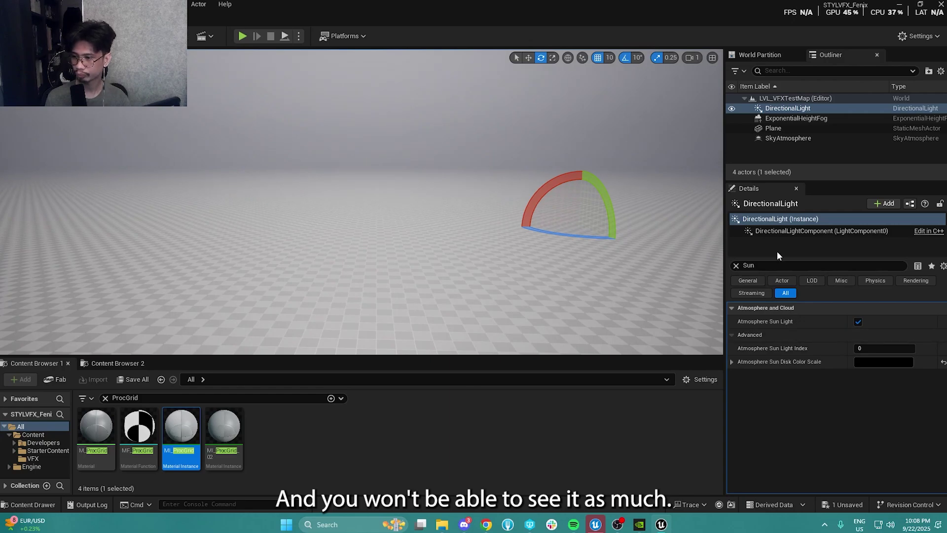
Step: Clear the details filter and set the DirectionalLight's intensity to 1 lux
click(737, 266)
right_drag(434, 167, 441, 84)
right_drag(471, 188, 438, 335)
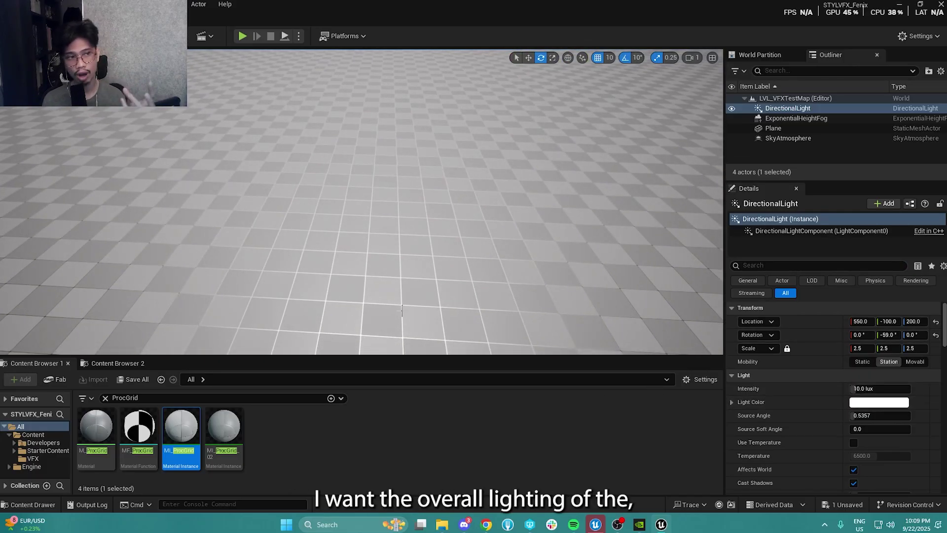
right_drag(437, 266, 437, 246)
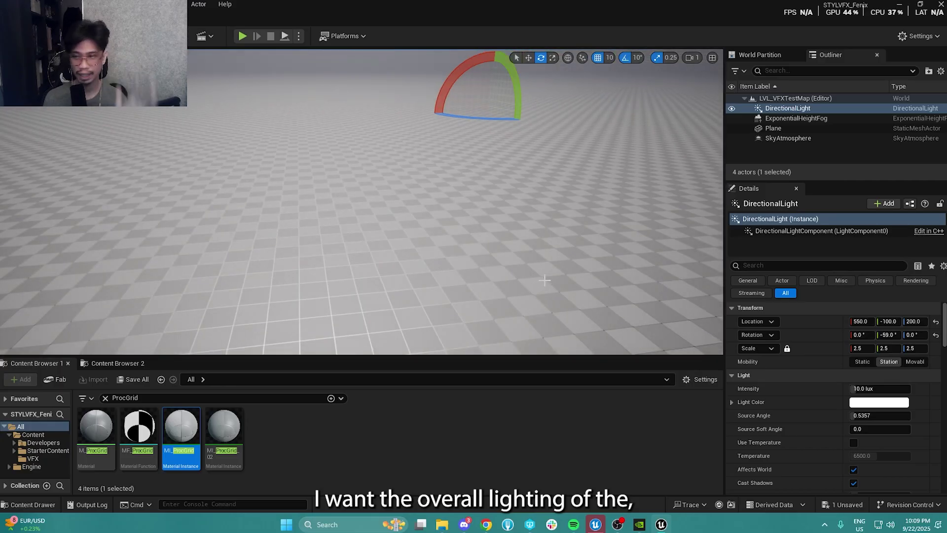
click(867, 389)
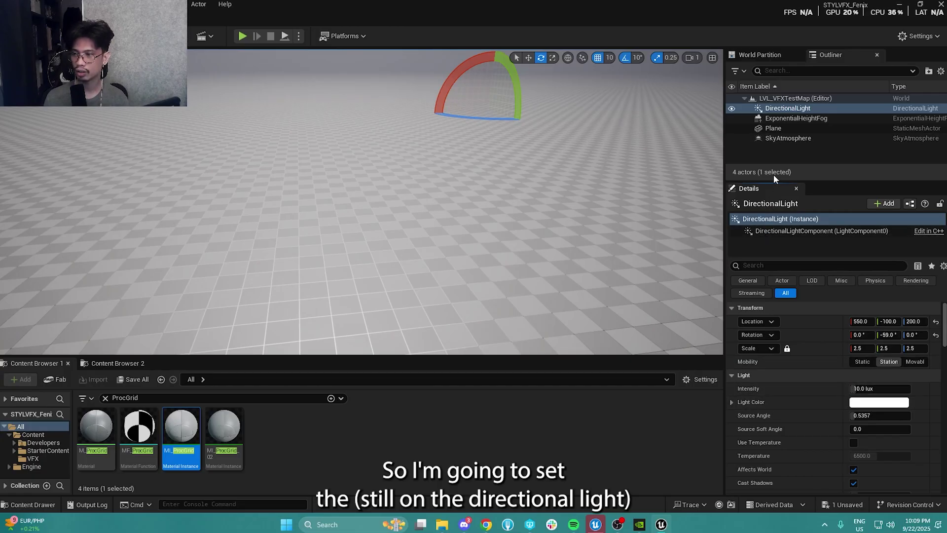
click(782, 108)
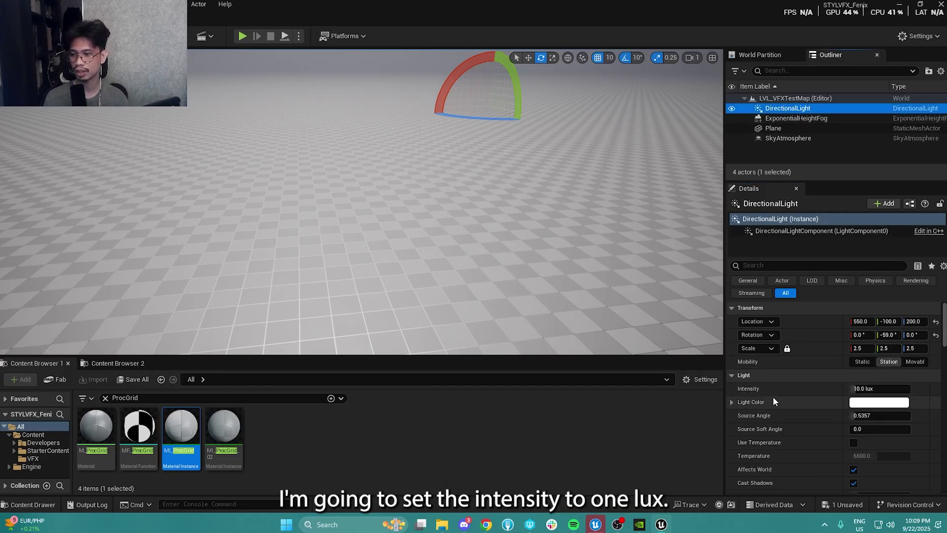
click(873, 390)
text(1)
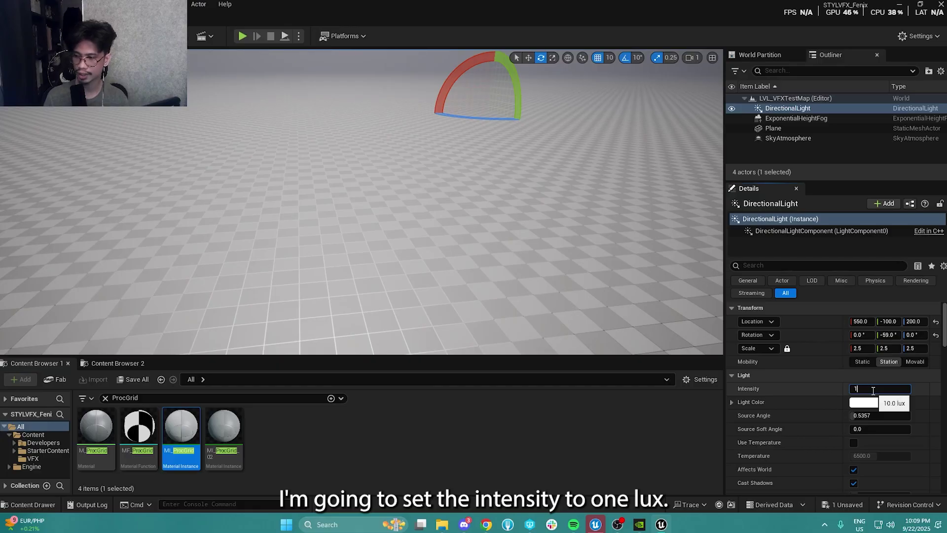
key(Return)
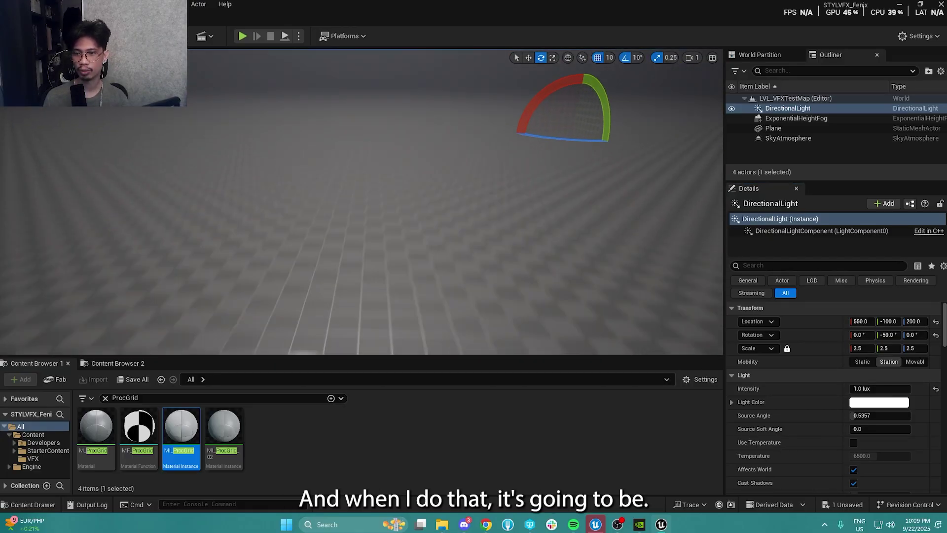
Step: Examine the brightness of the grid floor and sky from several angles, and cancel the pending autosave
right_drag(491, 197, 408, 203)
right_drag(415, 165, 410, 198)
right_drag(486, 262, 495, 233)
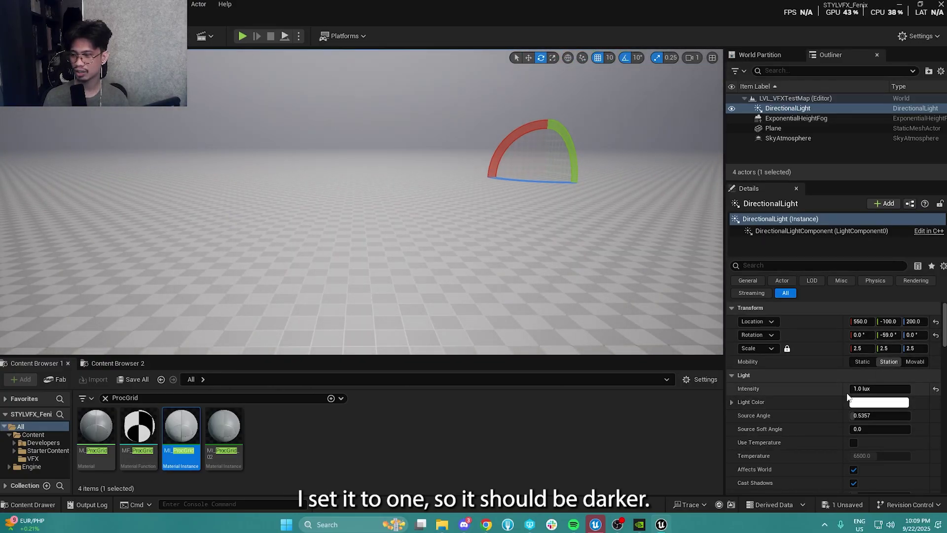
right_drag(389, 236, 390, 212)
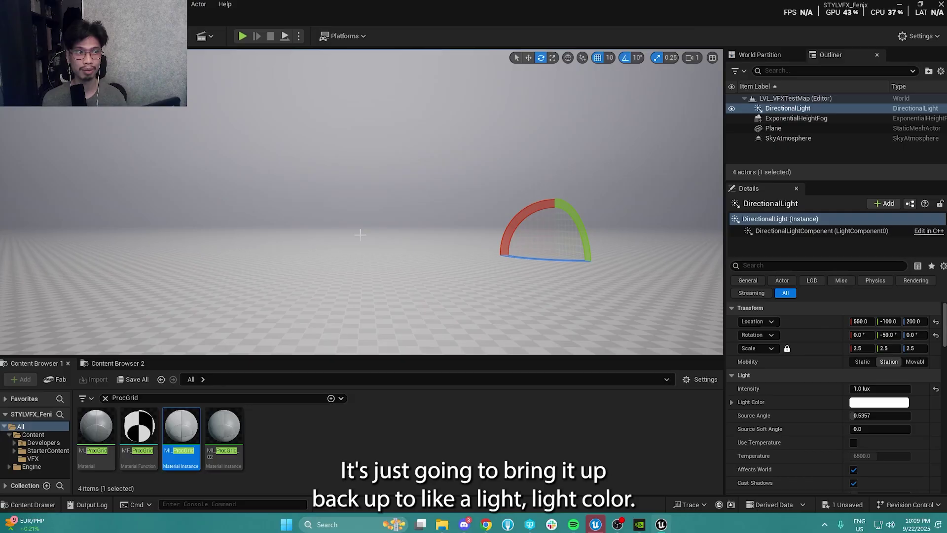
right_drag(370, 239, 358, 265)
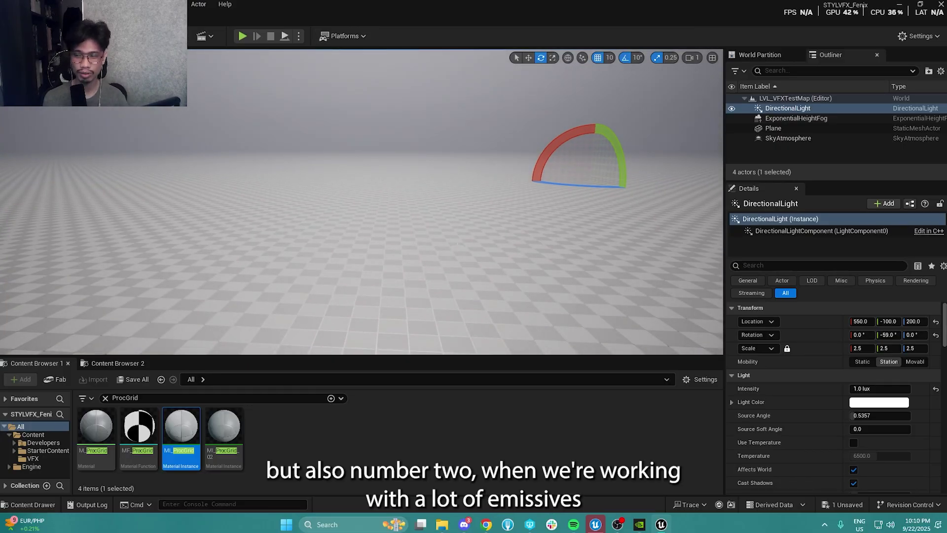
right_drag(428, 280, 440, 291)
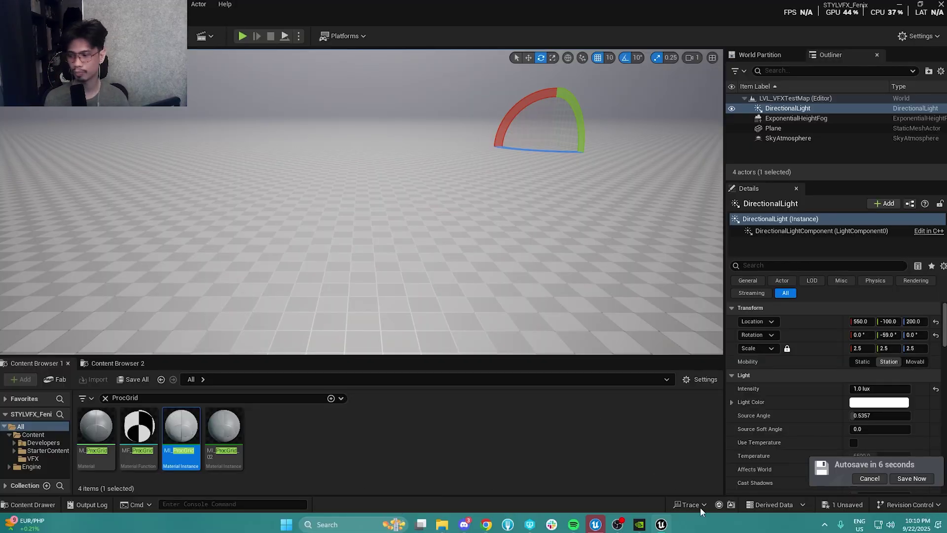
click(869, 478)
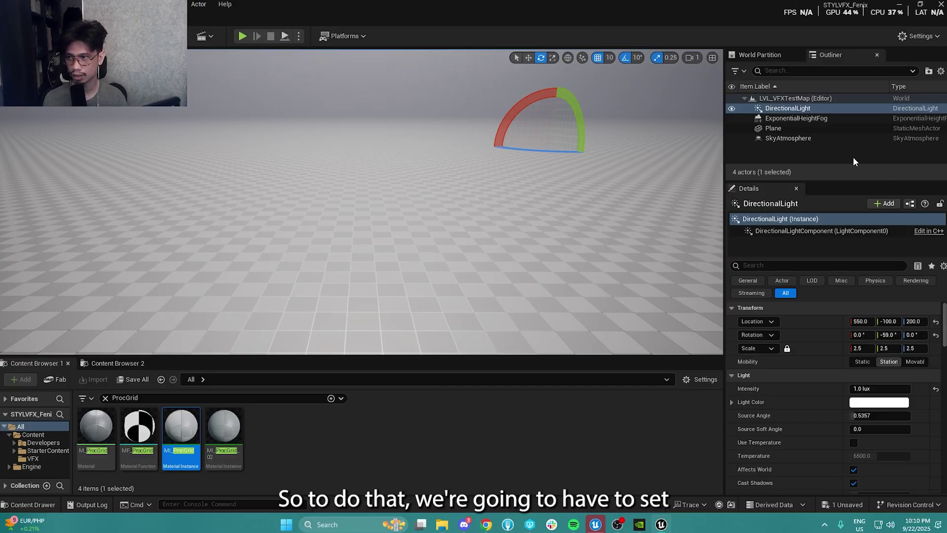
Step: Deselect the DirectionalLight and the material instance, and show the actors' editor icons around the lights in the viewport
click(783, 156)
right_drag(536, 211, 563, 180)
key(g)
key(w)
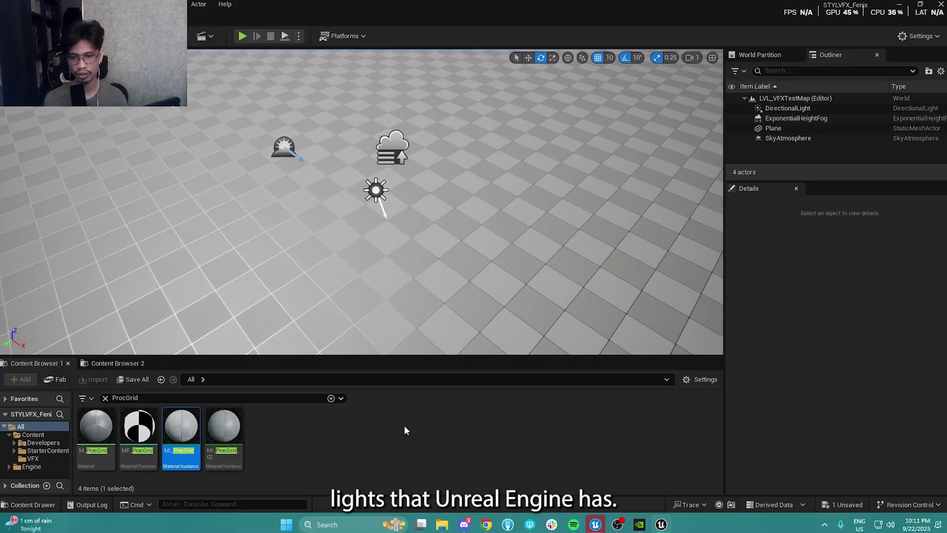
click(345, 414)
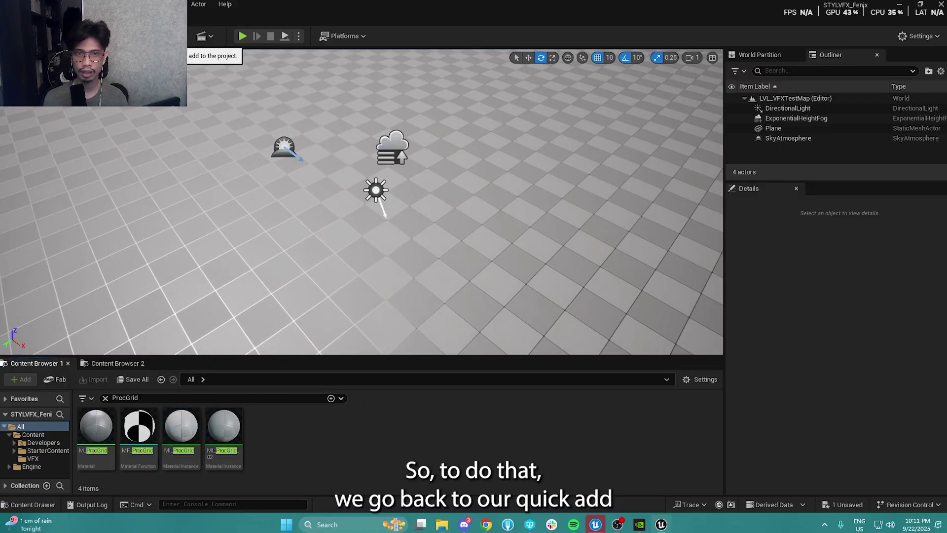
Step: Search the placeable actors for "post process", and clear the search
click(204, 36)
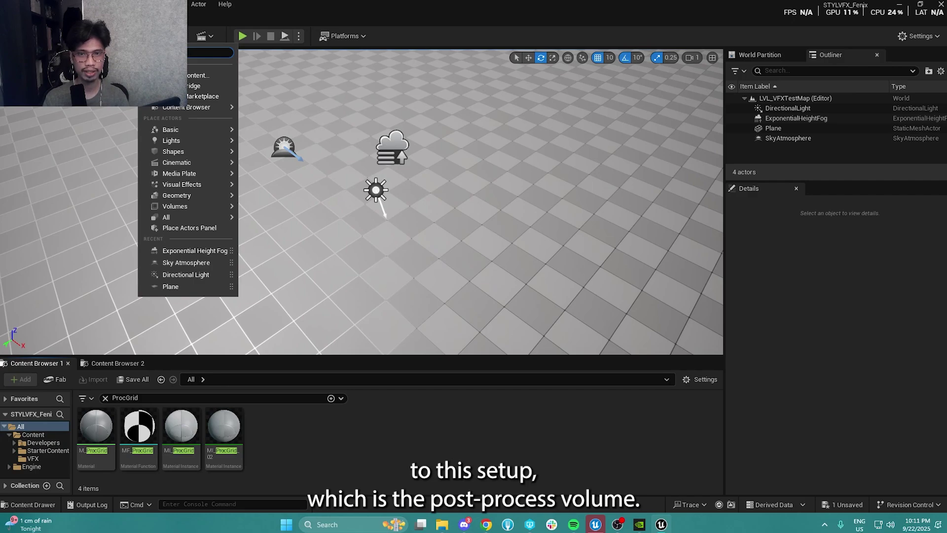
text(post process)
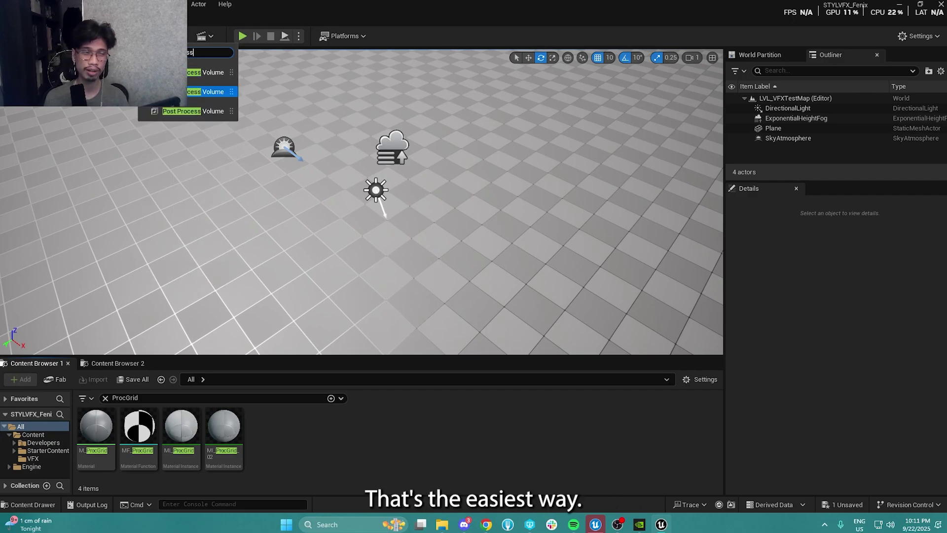
key(BackSpace)
key(BackSpace)
key(BackSpace)
key(BackSpace)
key(BackSpace)
key(BackSpace)
key(BackSpace)
key(BackSpace)
key(BackSpace)
key(BackSpace)
key(BackSpace)
key(BackSpace)
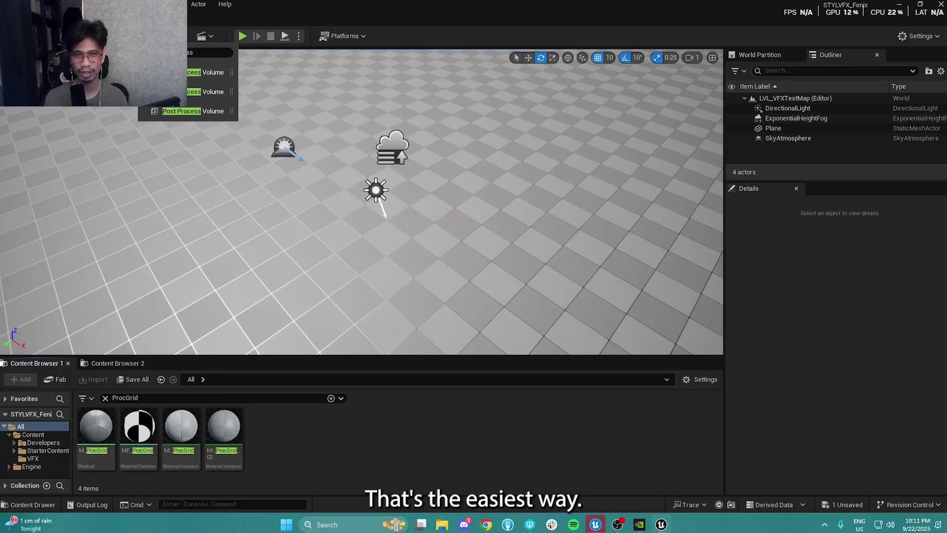
Step: Add a Post Process Volume from the Visual Effects actors to the level and view its wireframe bounds
mouse_move(193, 187)
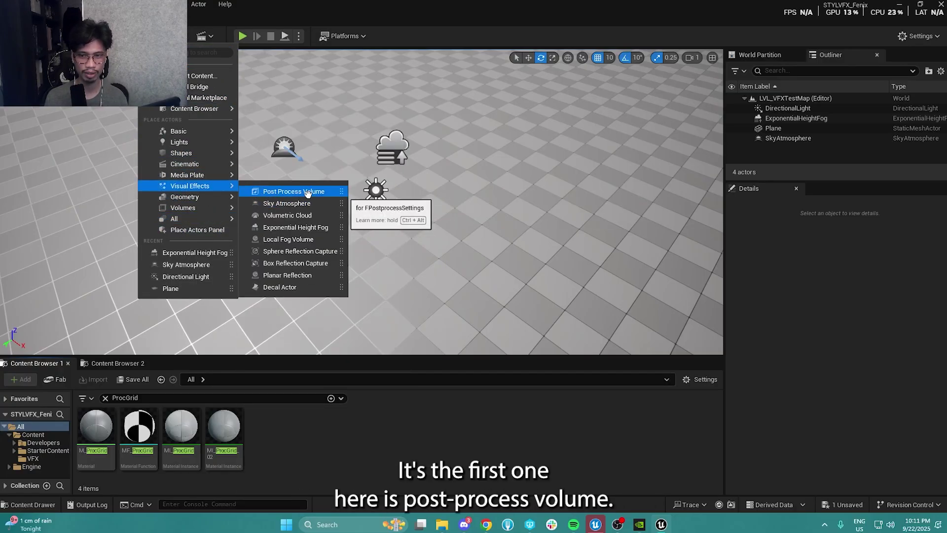
mouse_move(207, 166)
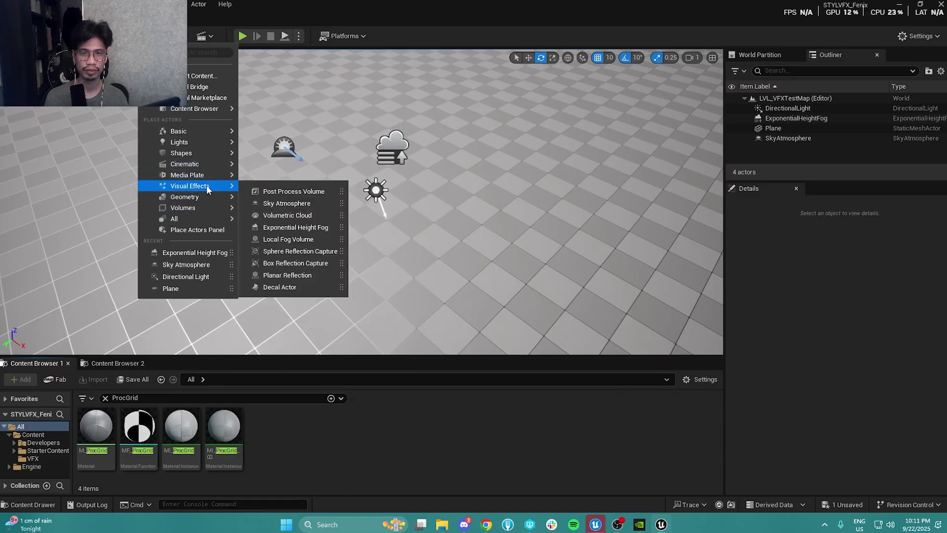
click(277, 191)
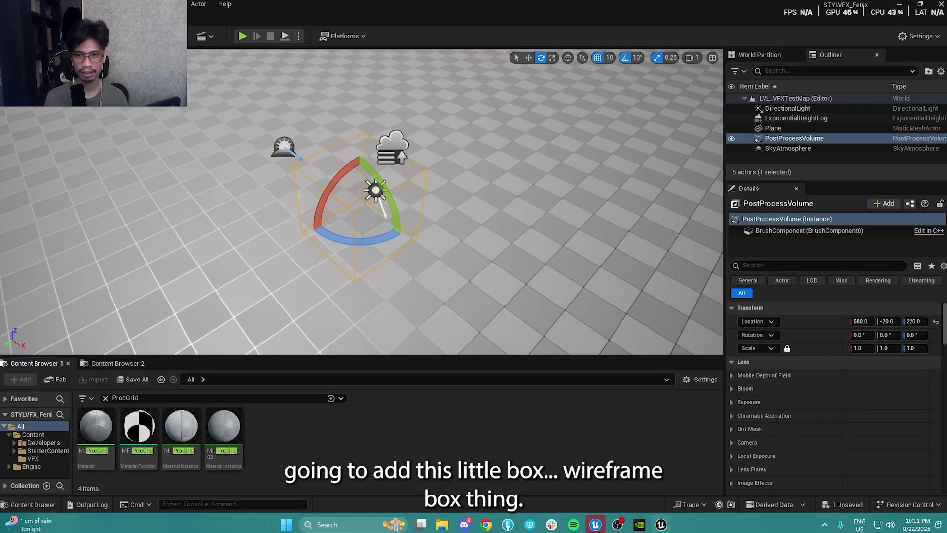
right_drag(320, 222, 394, 197)
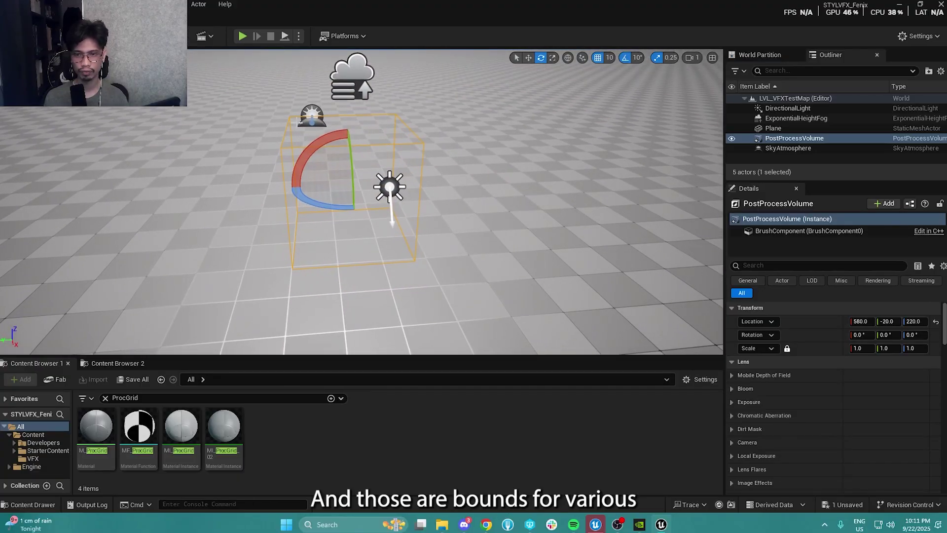
Step: Look through the settings of the PostProcessVolume
click(799, 265)
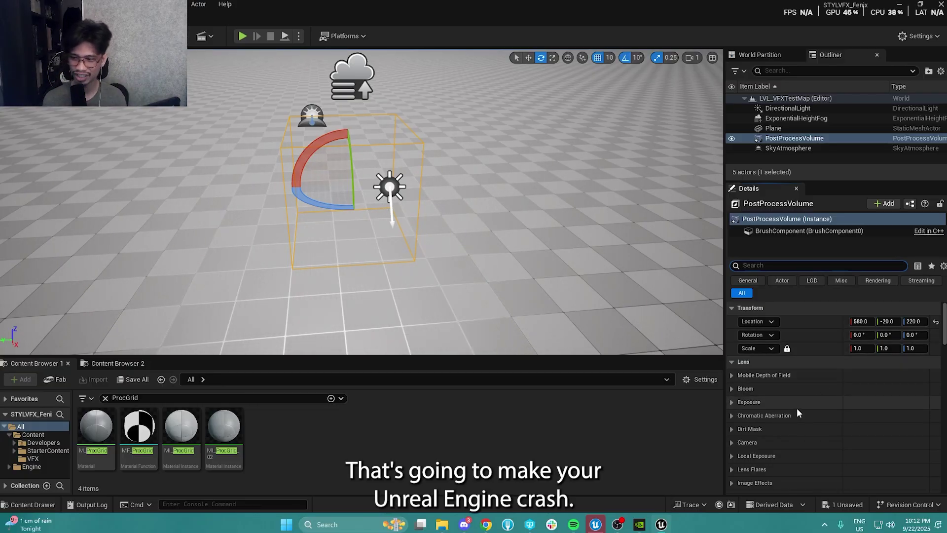
scroll(797, 407, down, 1)
scroll(800, 369, up, 1)
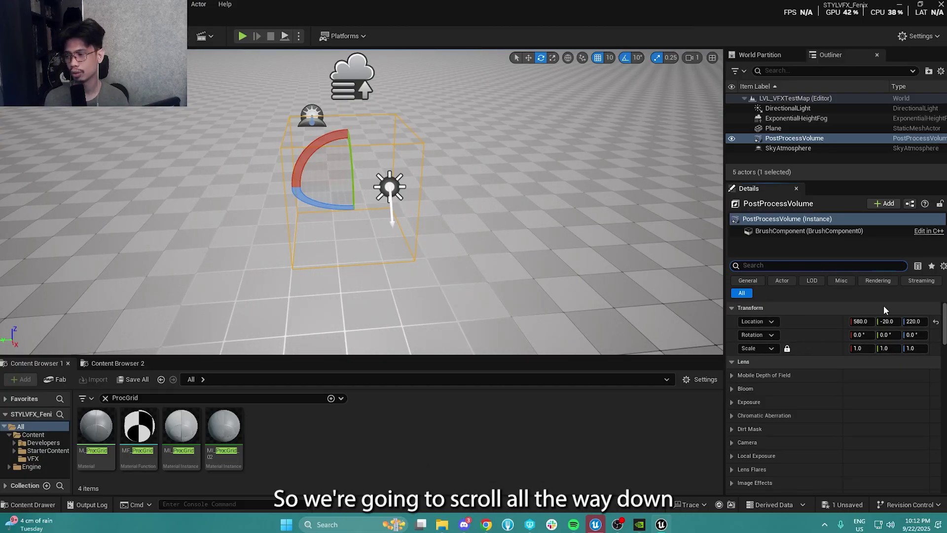
Step: Enable Infinite Extent (Unbound) in the PostProcessVolume's volume settings
drag(944, 321, 943, 432)
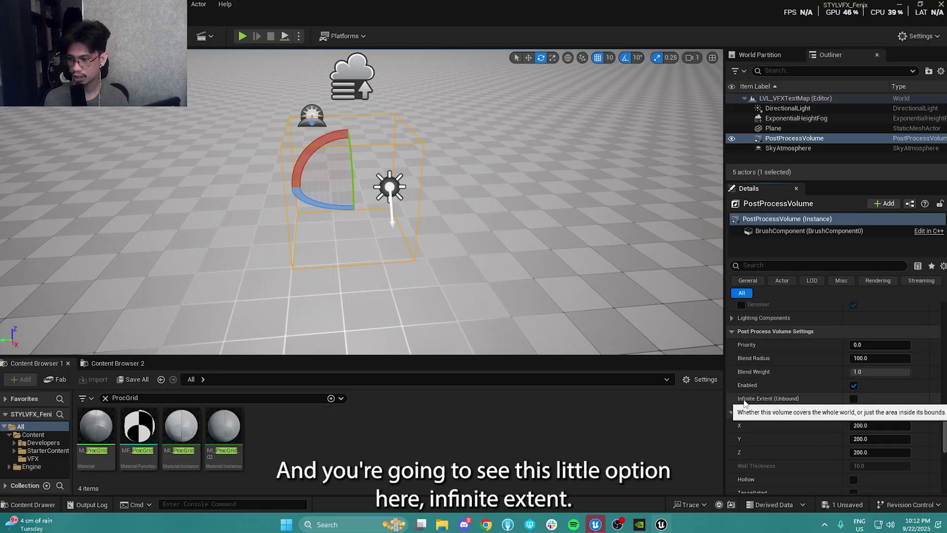
click(852, 399)
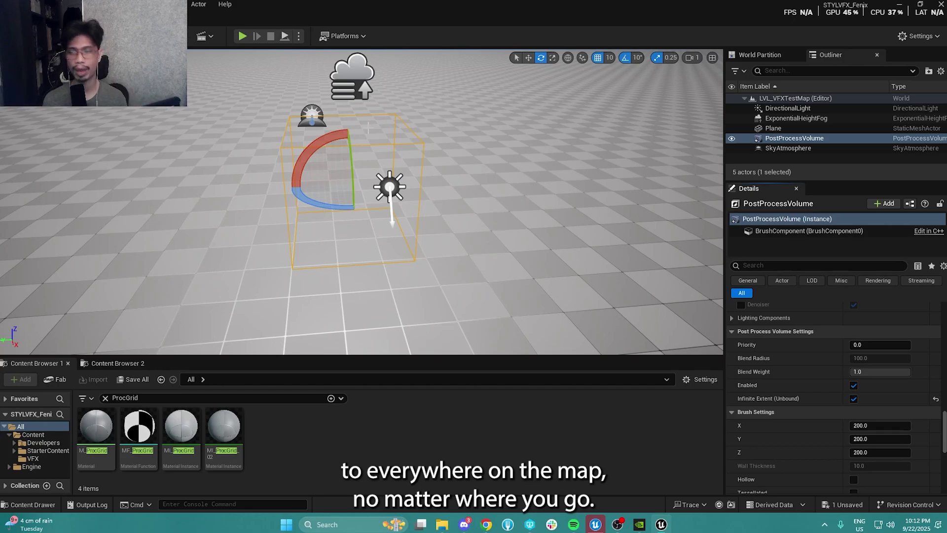
scroll(925, 422, up, 1)
drag(943, 428, 943, 324)
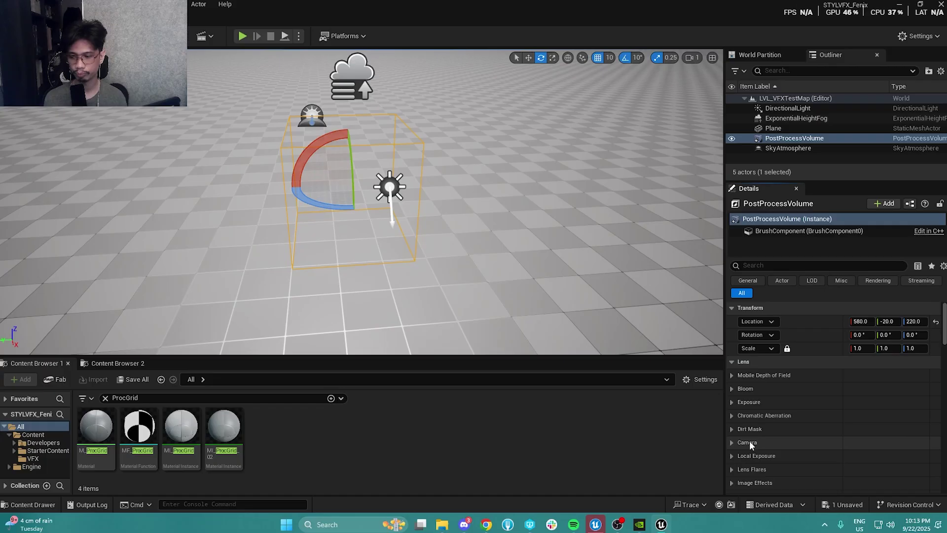
Step: Enable the PostProcessVolume's exposure overrides for Metering Mode, Exposure Compensation, Min EV100 and Max EV100
click(730, 392)
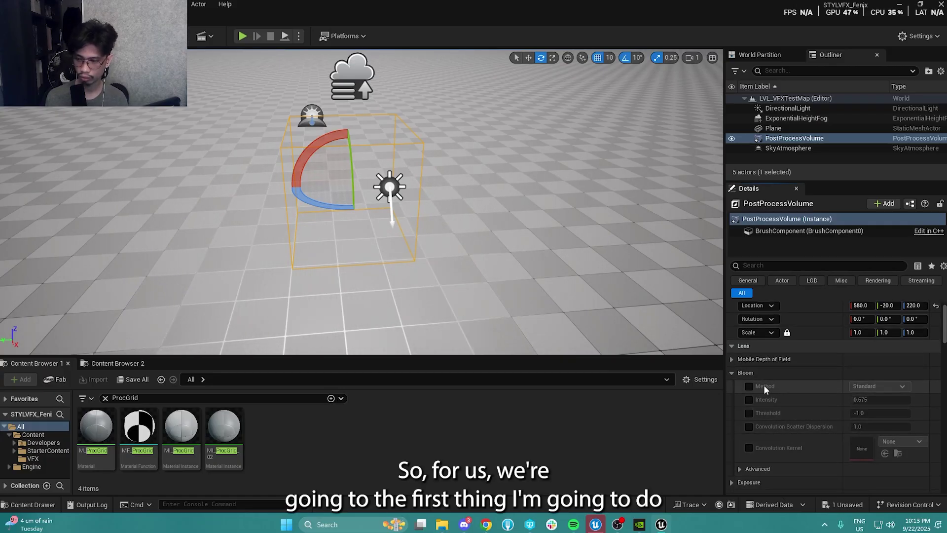
click(732, 389)
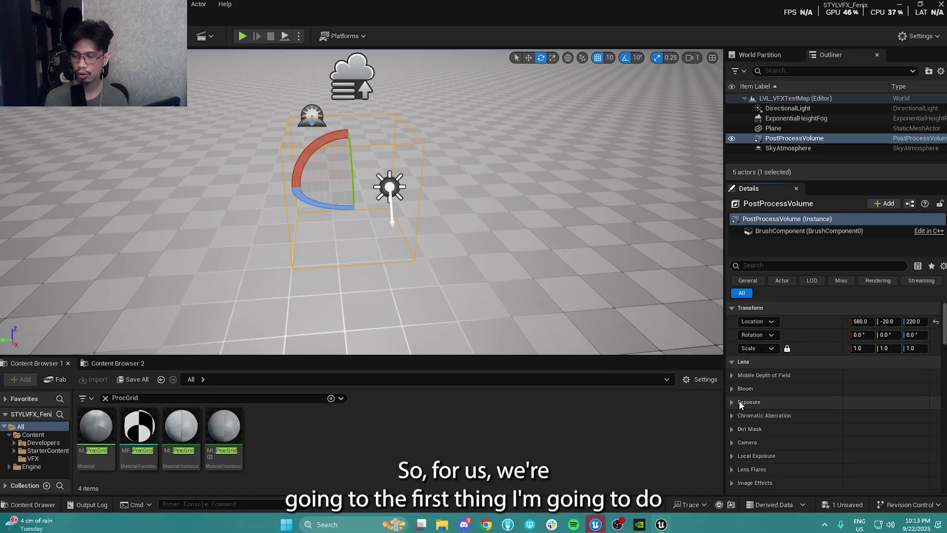
right_drag(557, 257, 555, 217)
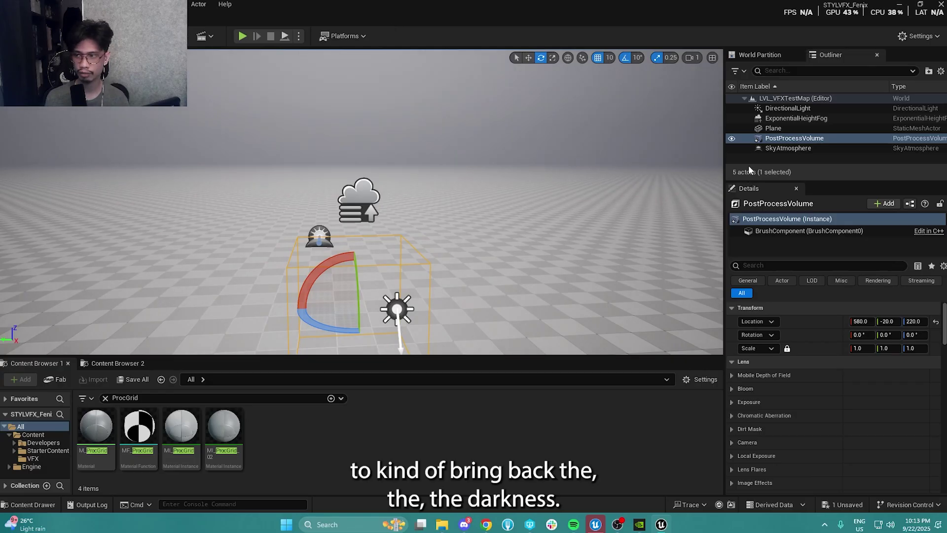
right_drag(454, 167, 457, 203)
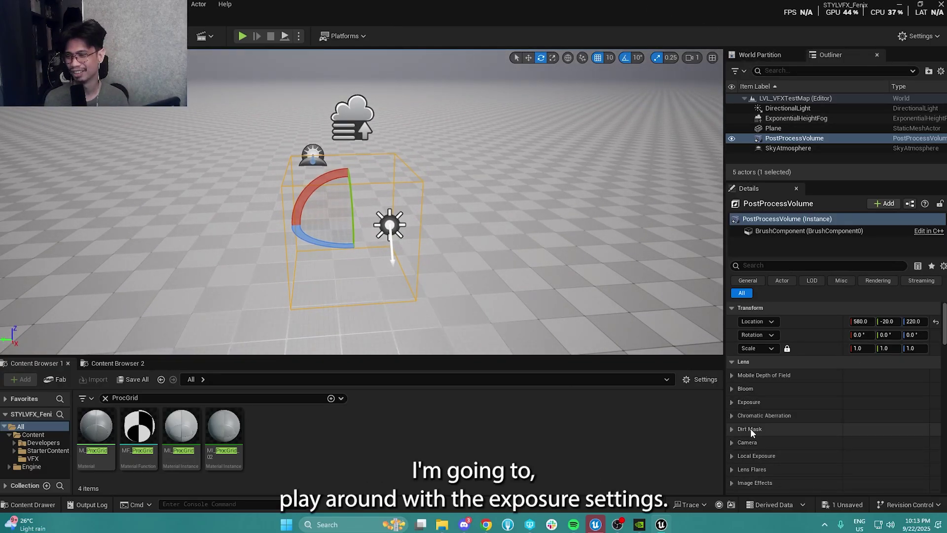
click(731, 402)
scroll(799, 431, down, 3)
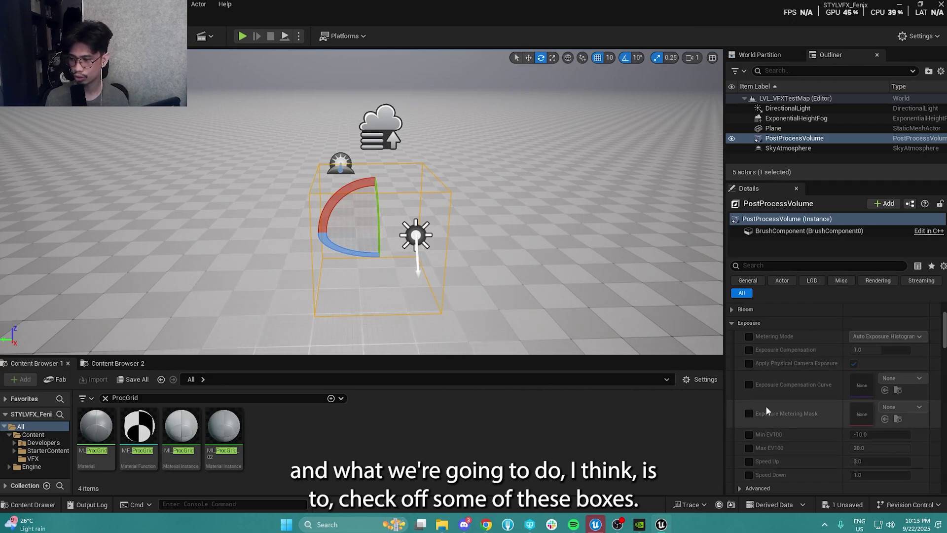
click(748, 336)
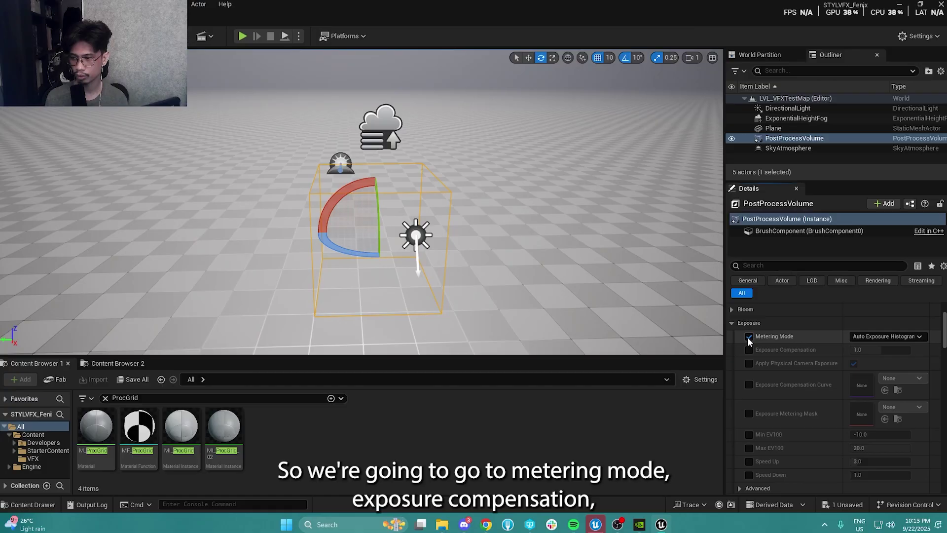
click(748, 350)
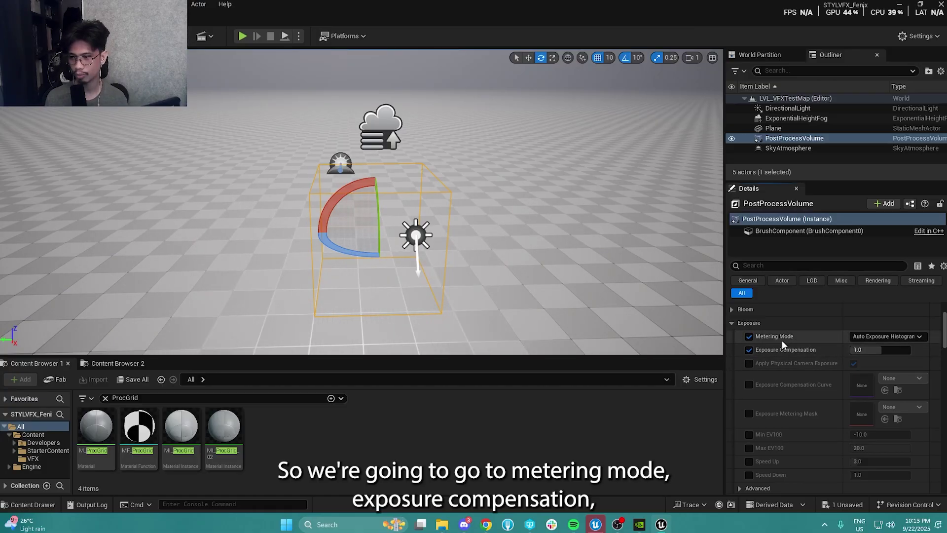
click(749, 434)
click(748, 448)
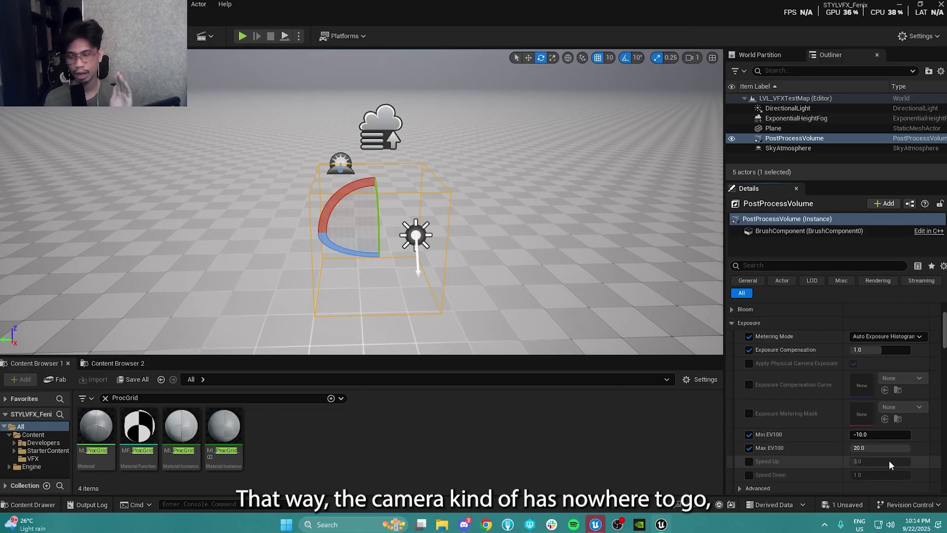
Step: Set both Min EV100 and Max EV100 to 0 and check the level's lighting from farther back
click(885, 434)
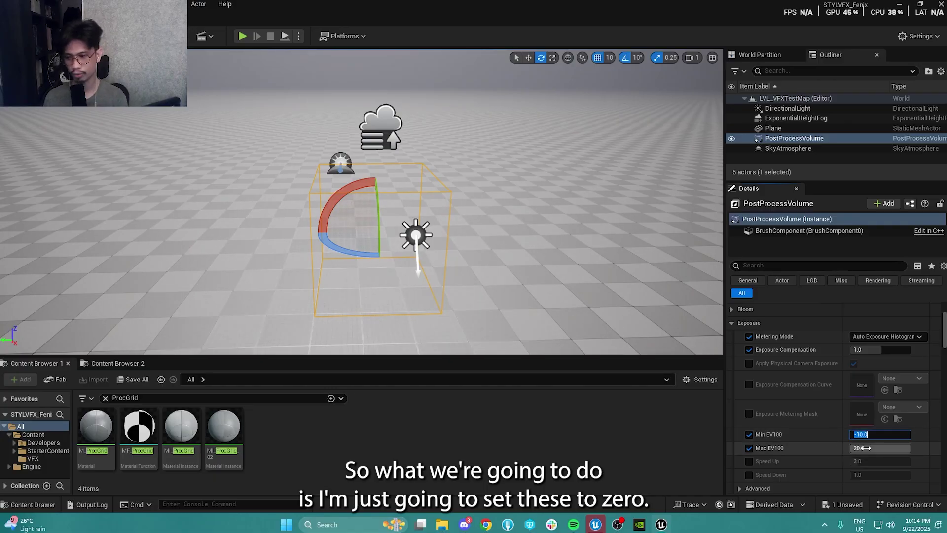
text(0)
click(864, 448)
text(0)
key(Return)
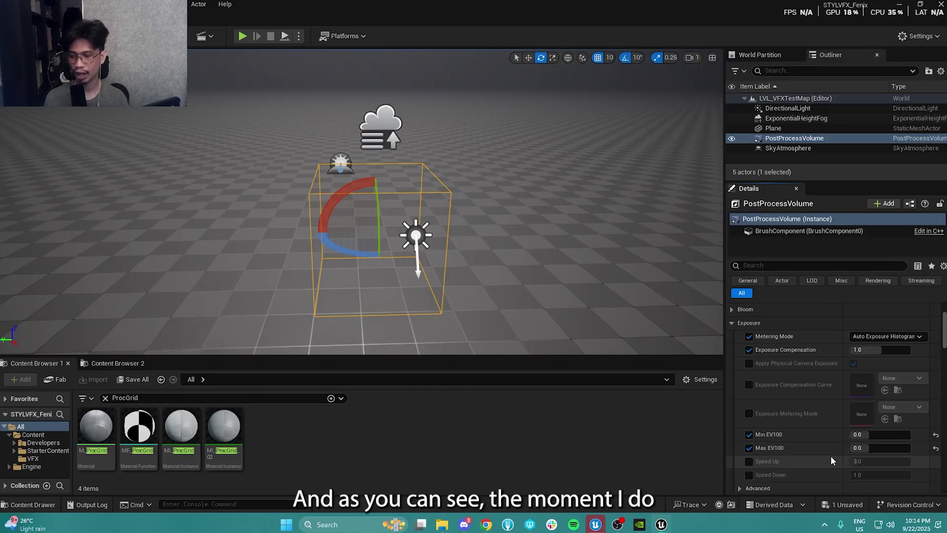
key(s)
right_drag(533, 237, 487, 247)
key(s)
right_drag(541, 174, 540, 153)
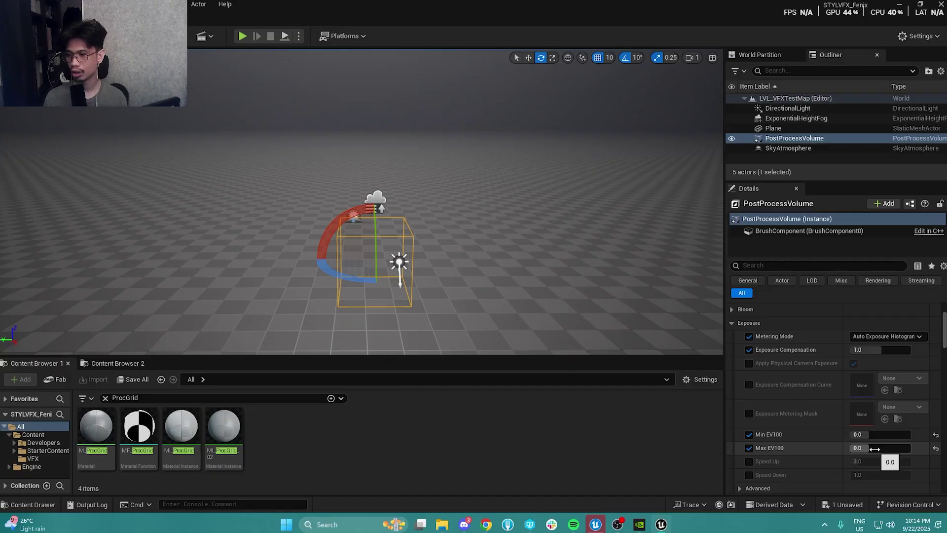
Step: Try a Max EV100 of 3 and set it back to 0
drag(874, 449, 880, 449)
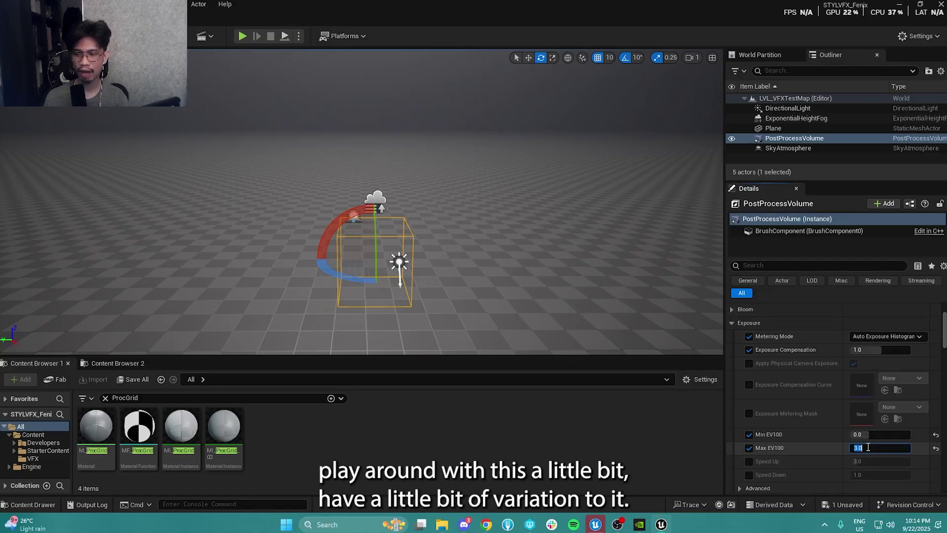
text(10)
key(Return)
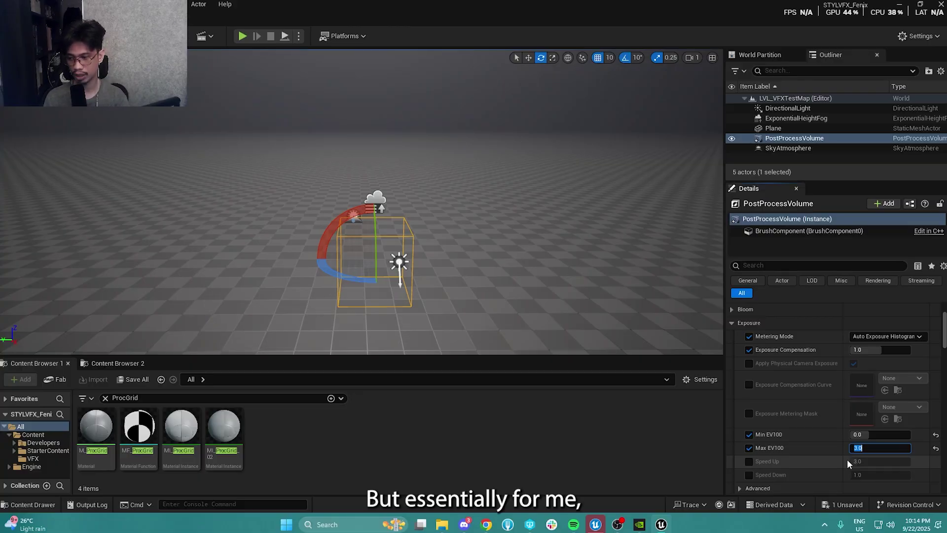
text(10)
key(Return)
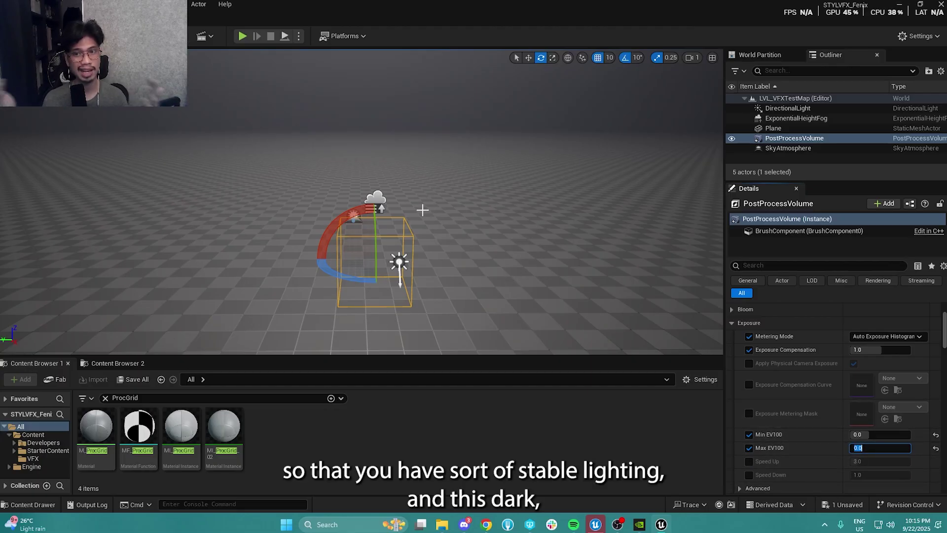
Step: Deselect the PostProcessVolume, switch the viewport to game view, and inspect the lighting on the grid floor and background
right_drag(396, 218, 444, 220)
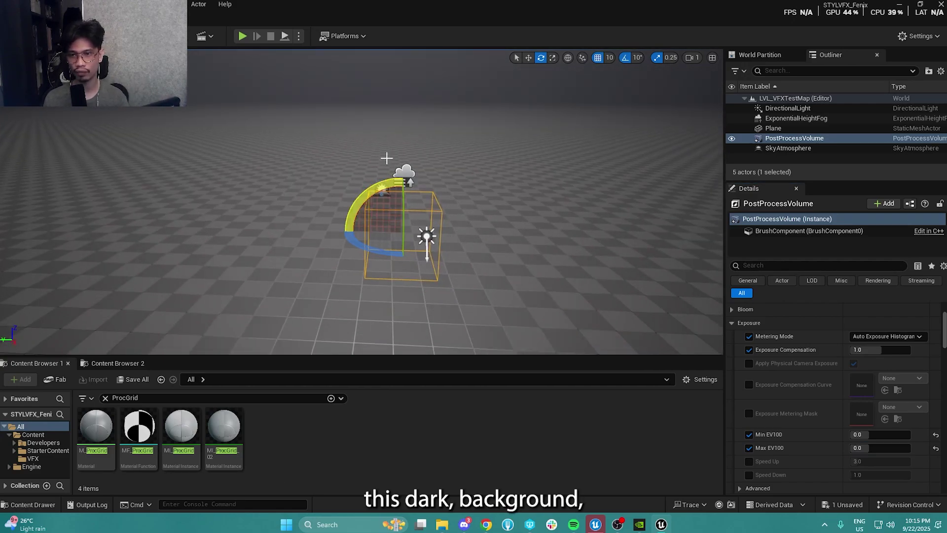
right_drag(473, 178, 547, 179)
right_drag(456, 212, 437, 196)
key(Escape)
key(g)
right_drag(499, 185, 448, 264)
right_drag(386, 311, 385, 279)
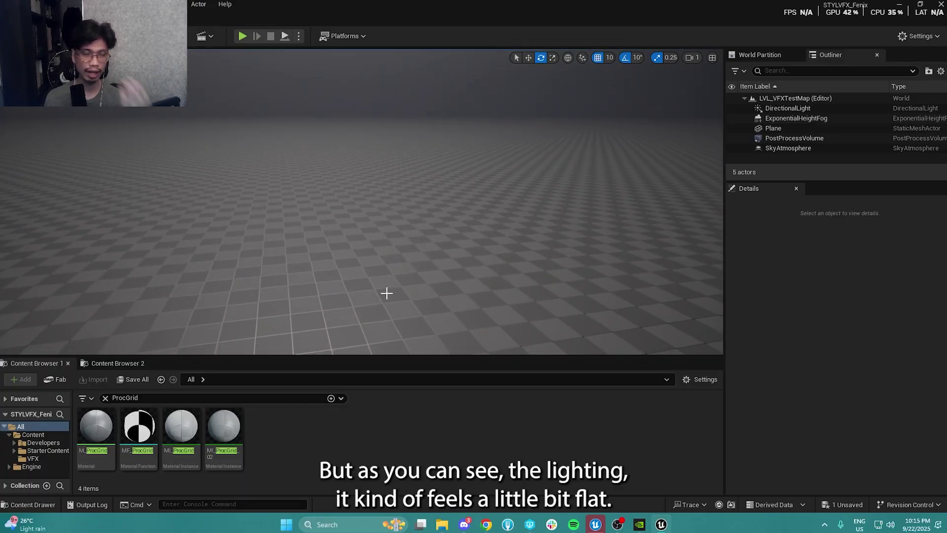
mouse_move(393, 245)
right_down()
mouse_move(393, 237)
mouse_move(398, 251)
right_up()
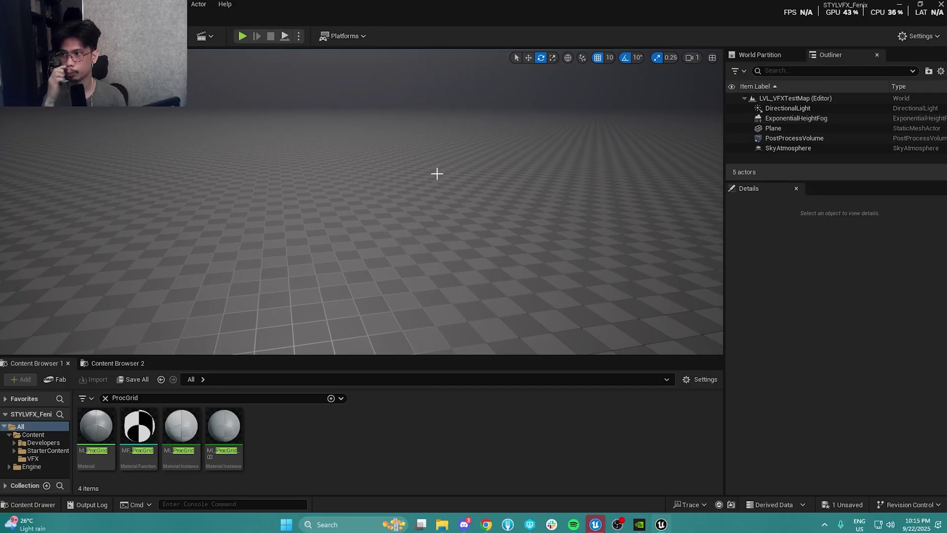
Step: Set the PostProcessVolume's Exposure Compensation to 0, keeping Auto Exposure Histogram as the metering mode
click(802, 137)
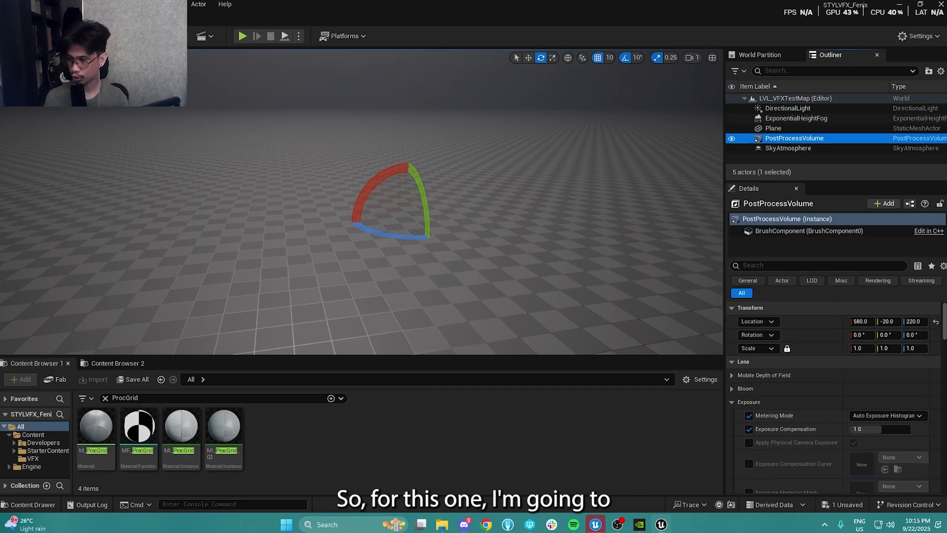
scroll(812, 441, down, 3)
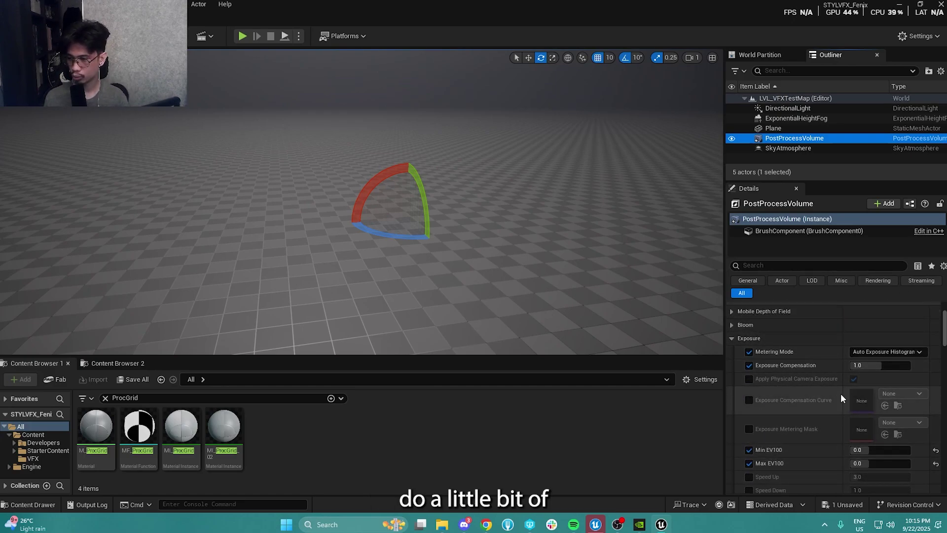
click(883, 351)
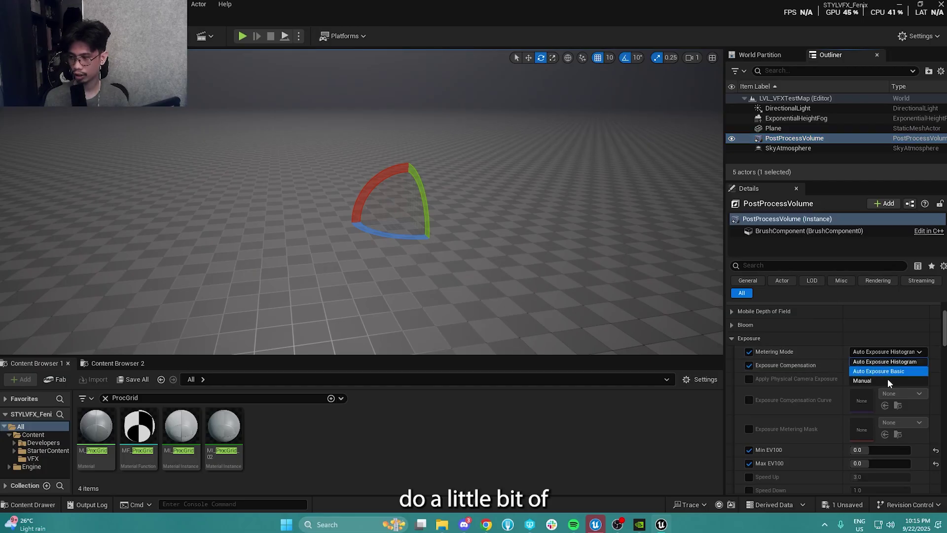
click(881, 361)
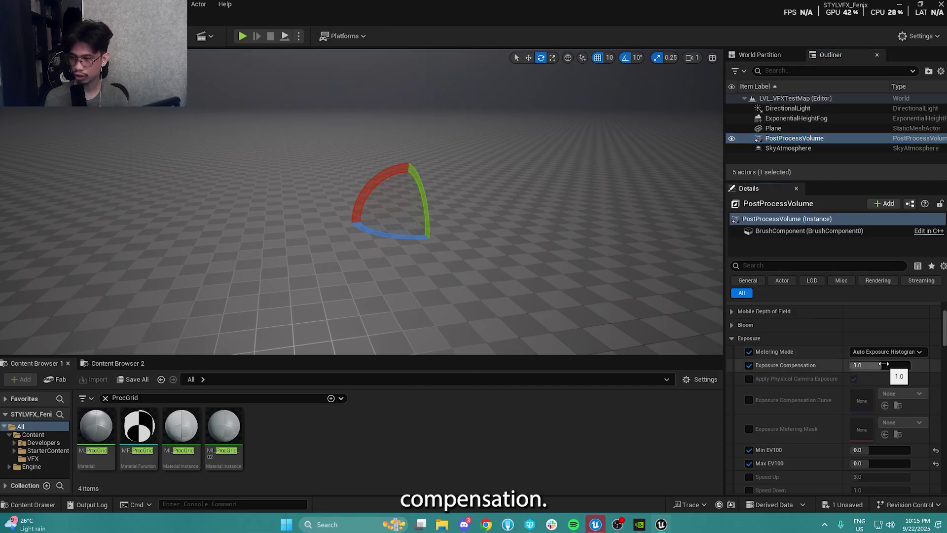
drag(883, 364, 865, 364)
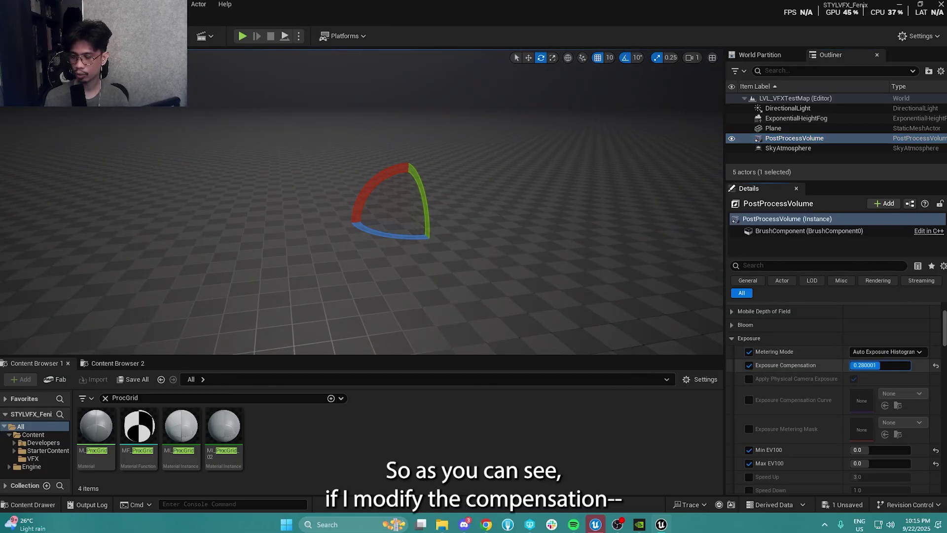
click(935, 365)
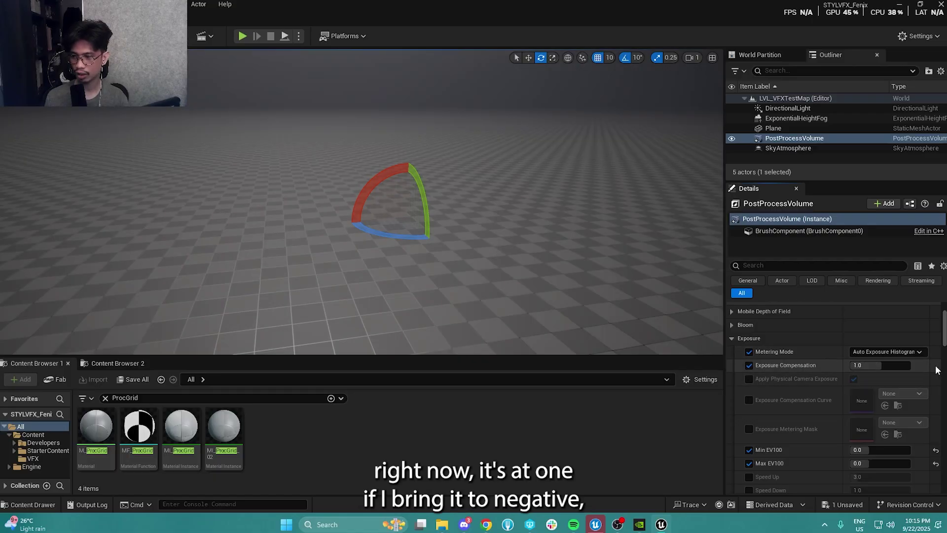
mouse_move(881, 366)
mouse_down()
mouse_move(859, 365)
mouse_move(910, 366)
mouse_move(873, 366)
mouse_move(882, 366)
mouse_up()
click(882, 365)
text(0)
key(Return)
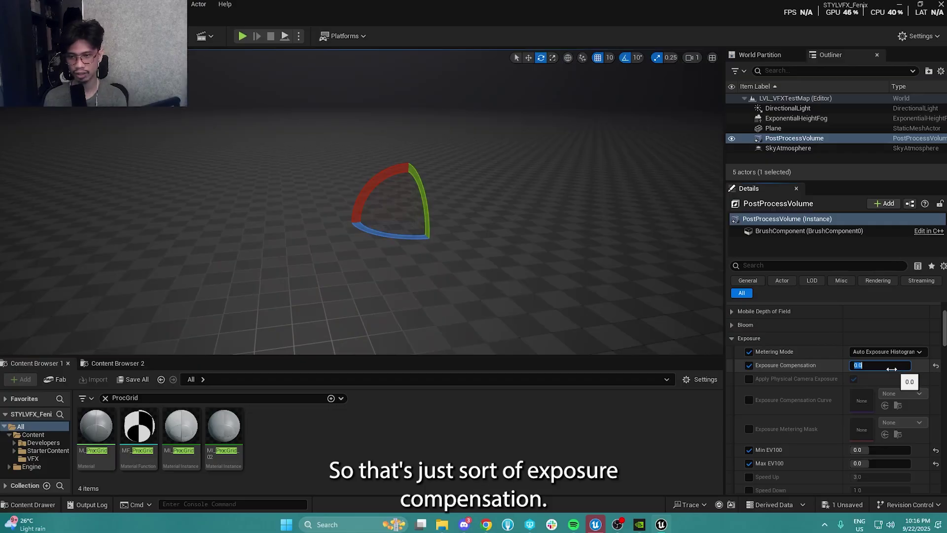
click(828, 370)
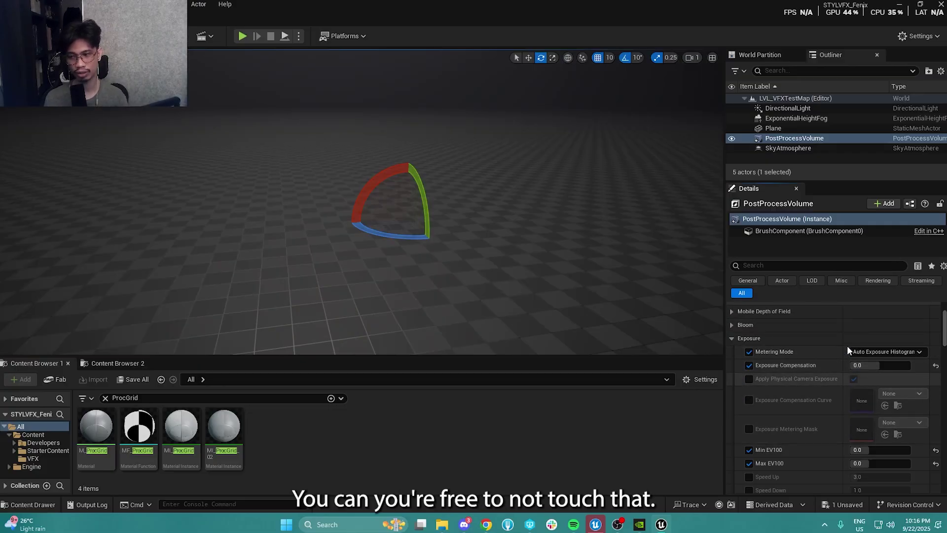
Step: Set the DirectionalLight's intensity to 1.5 lux and check the floor lighting
right_drag(525, 267, 531, 217)
click(784, 108)
click(863, 324)
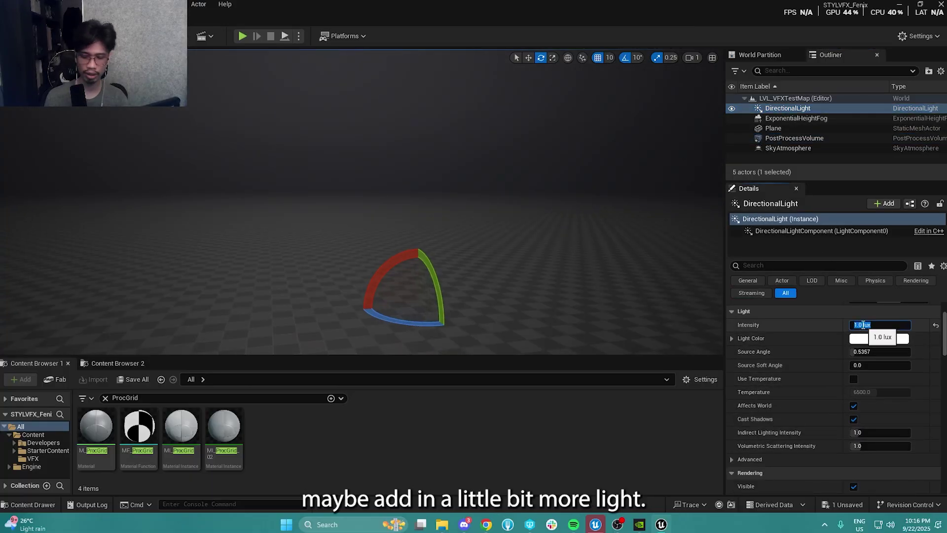
text(1.5)
key(Return)
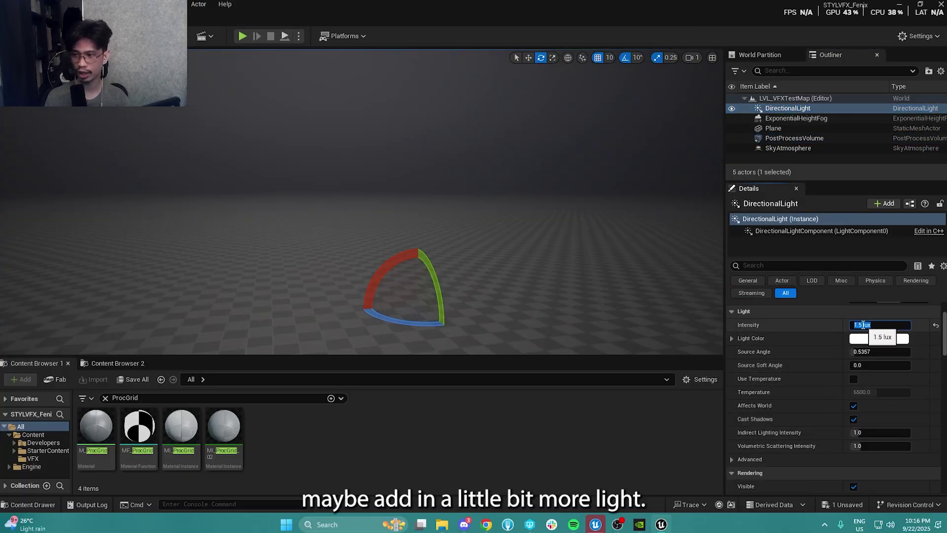
right_drag(540, 201, 511, 302)
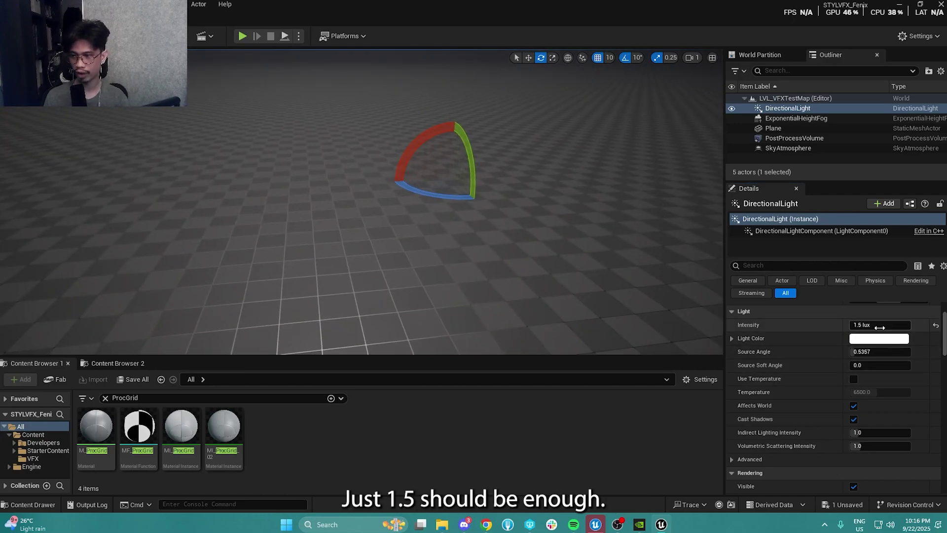
mouse_move(600, 232)
right_down()
mouse_move(560, 268)
mouse_move(597, 227)
right_up()
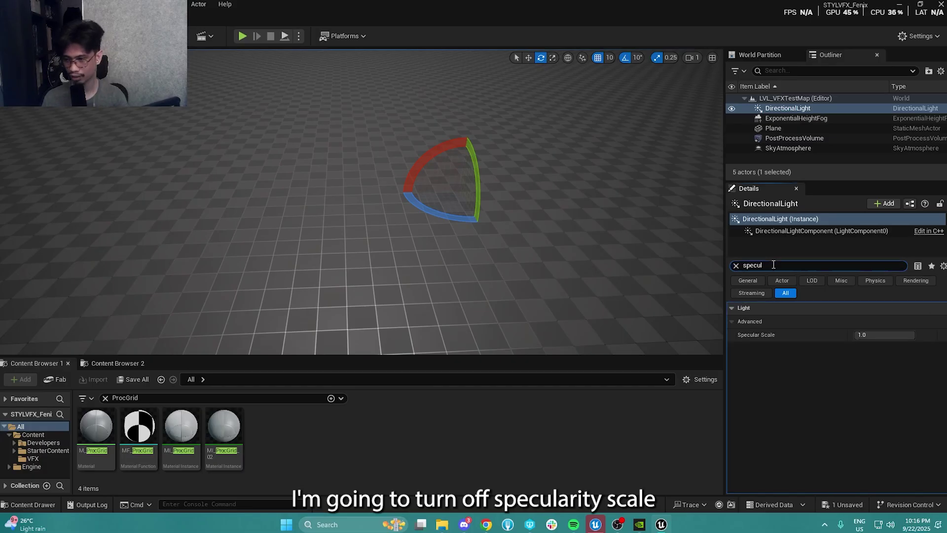
Step: Find the DirectionalLight's Specular Scale by filtering its properties for "specul", try 0, and settle on 0.4
click(896, 335)
key(Return)
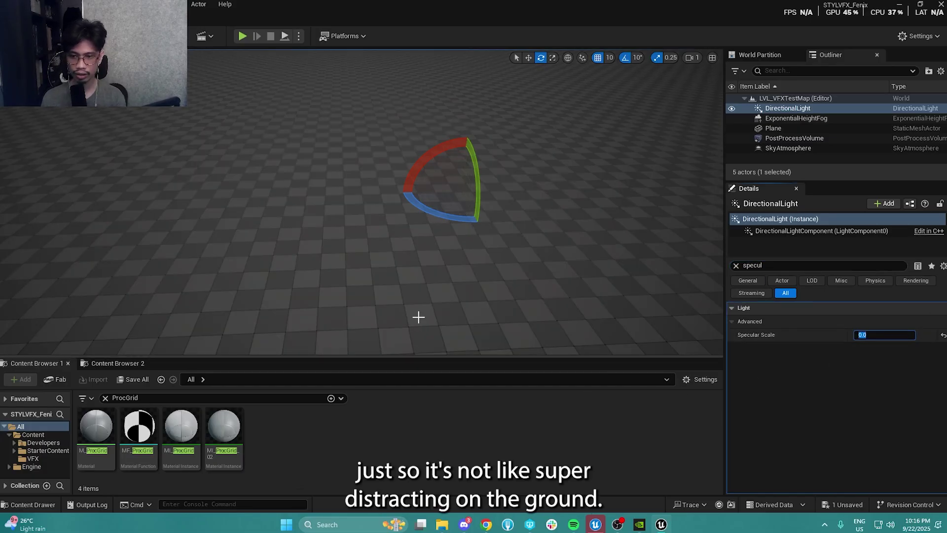
mouse_move(417, 316)
right_down()
mouse_move(408, 363)
mouse_move(419, 320)
right_up()
right_drag(357, 261, 357, 287)
click(899, 334)
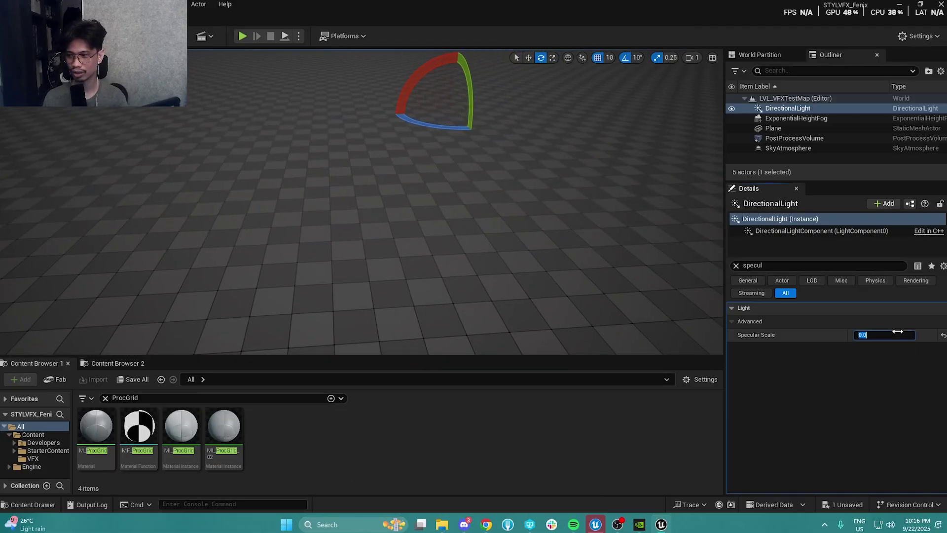
text(.3)
key(Return)
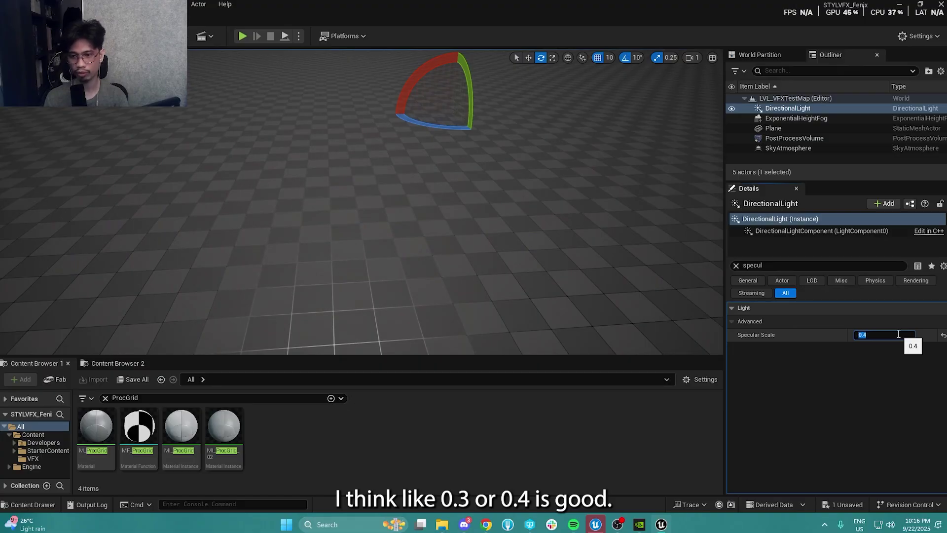
Step: Try Specular Scale values of 0.6 and 0 on the DirectionalLight and compare the light reflecting off the grid floor
right_drag(493, 222, 489, 241)
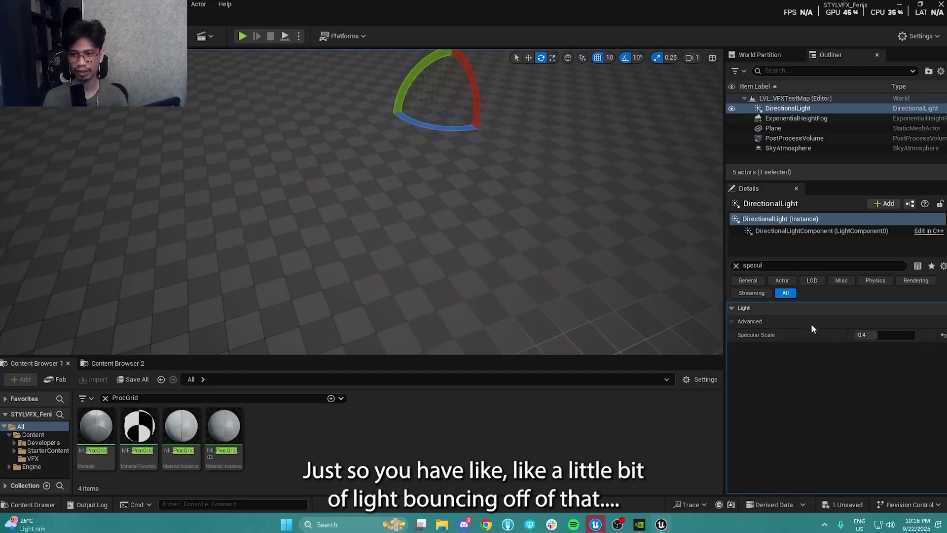
click(878, 335)
key(BackSpace)
right_drag(352, 253, 353, 254)
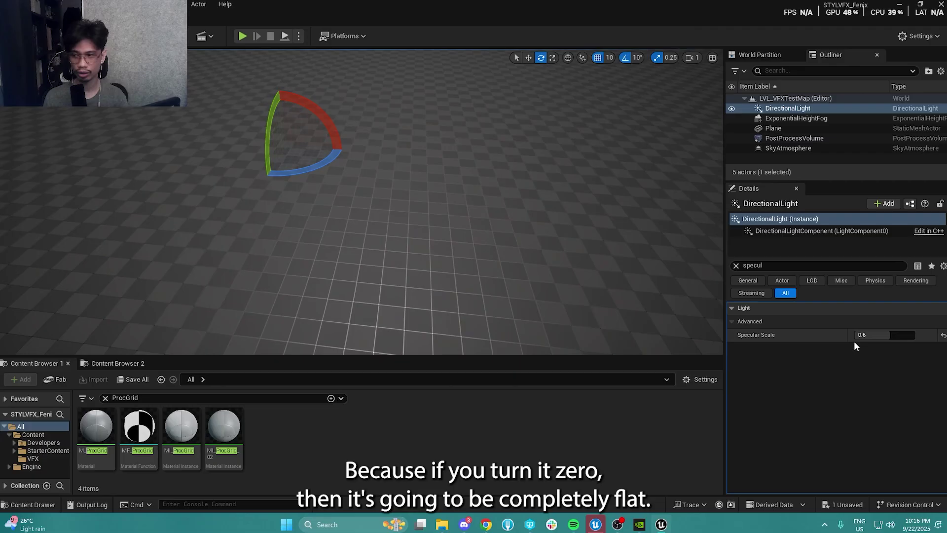
click(881, 335)
text(0)
key(Return)
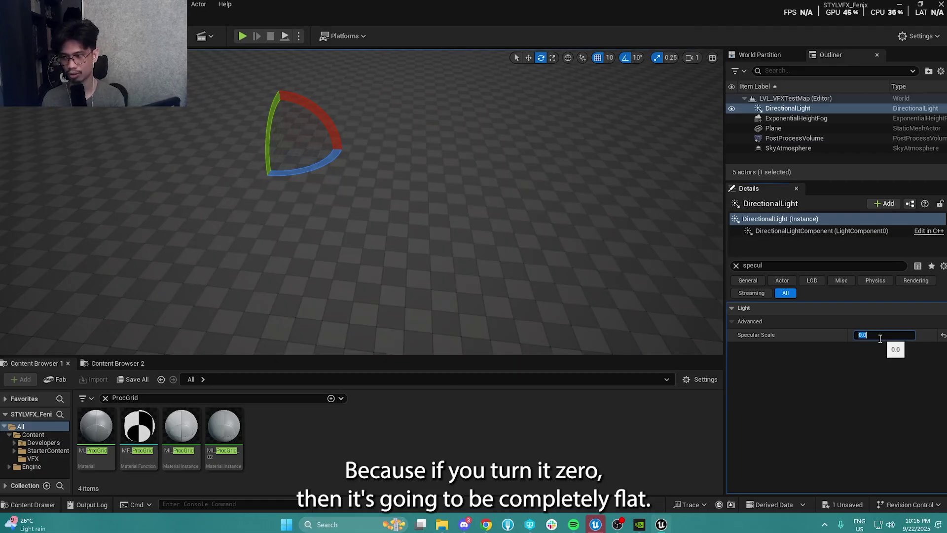
right_drag(379, 283, 379, 283)
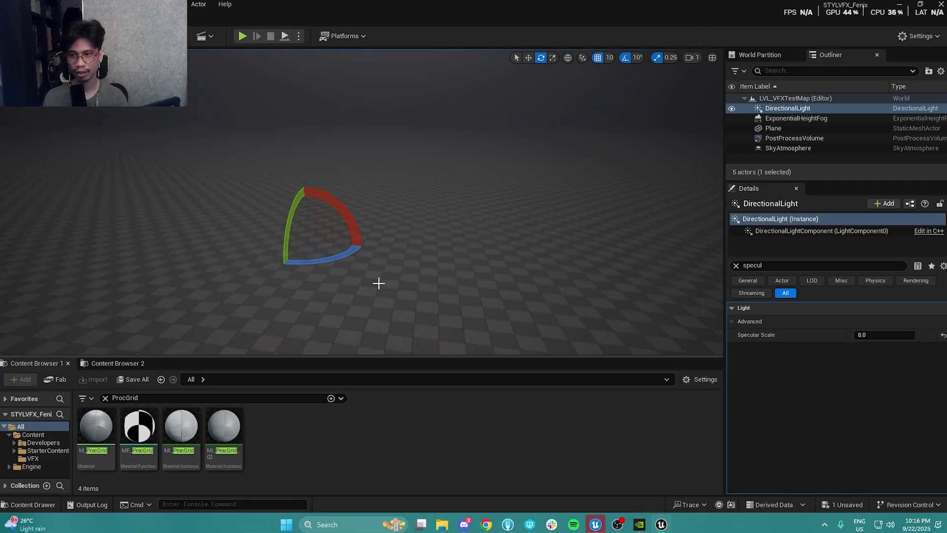
Step: Set the DirectionalLight's Specular Scale to 0.5 and clear the property filter
click(862, 336)
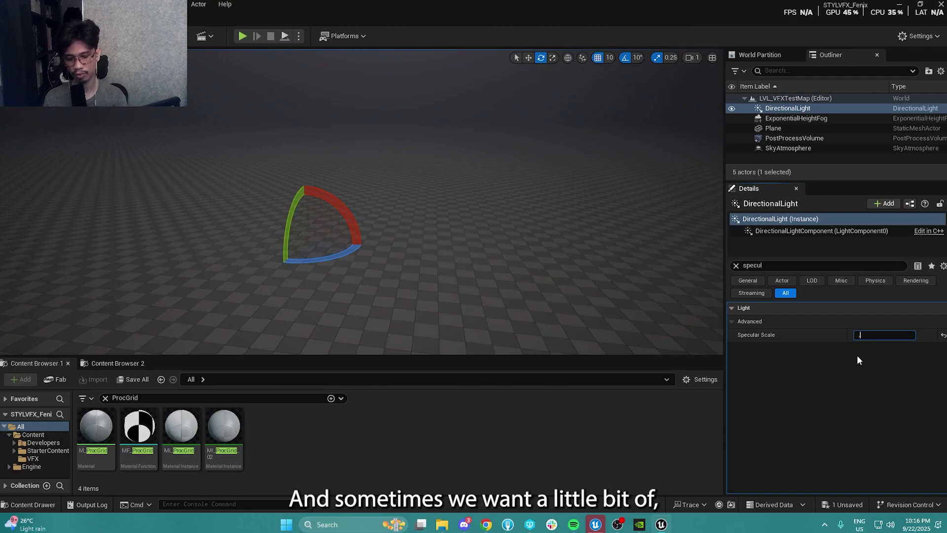
text(0.5)
key(Return)
right_drag(461, 314, 441, 241)
click(736, 265)
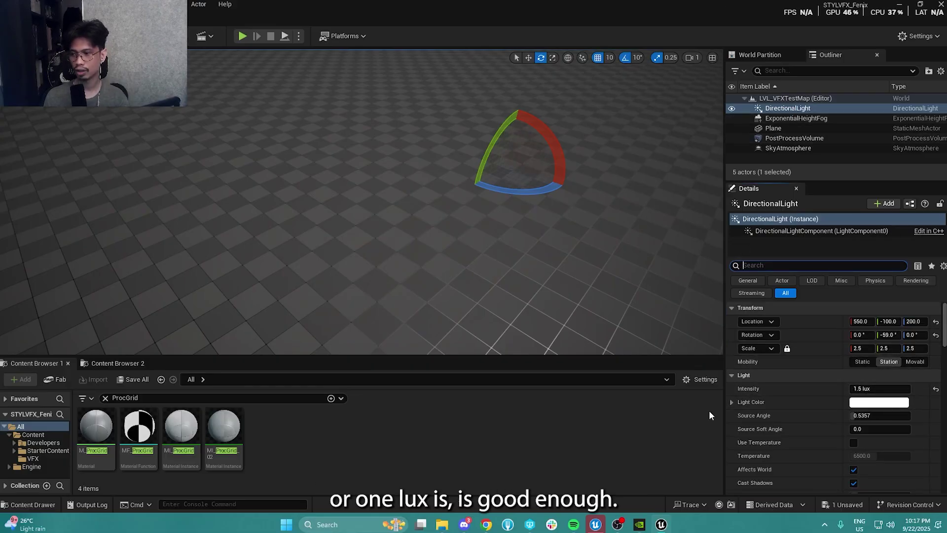
right_drag(481, 266, 481, 265)
Step: Select the ExponentialHeightFog and examine its fog settings and how dark the background and horizon look
click(803, 117)
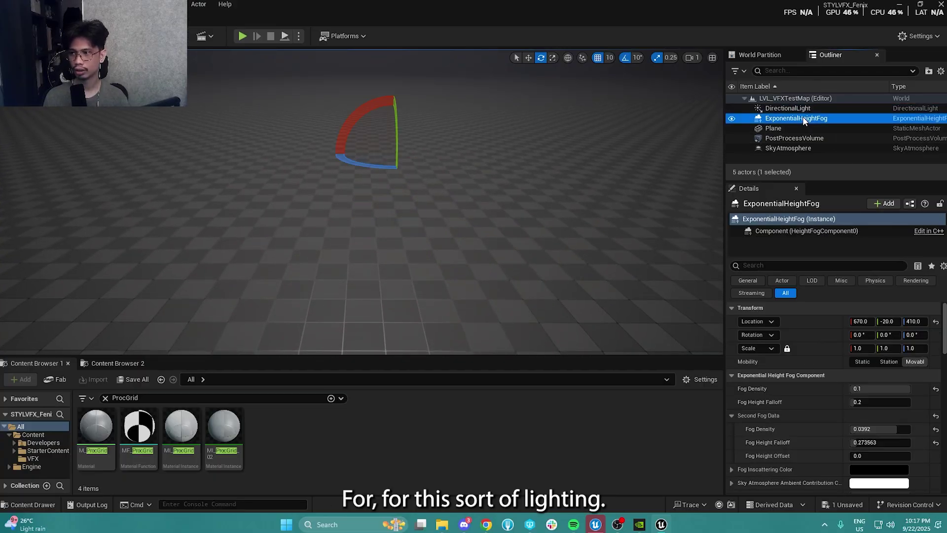
click(800, 108)
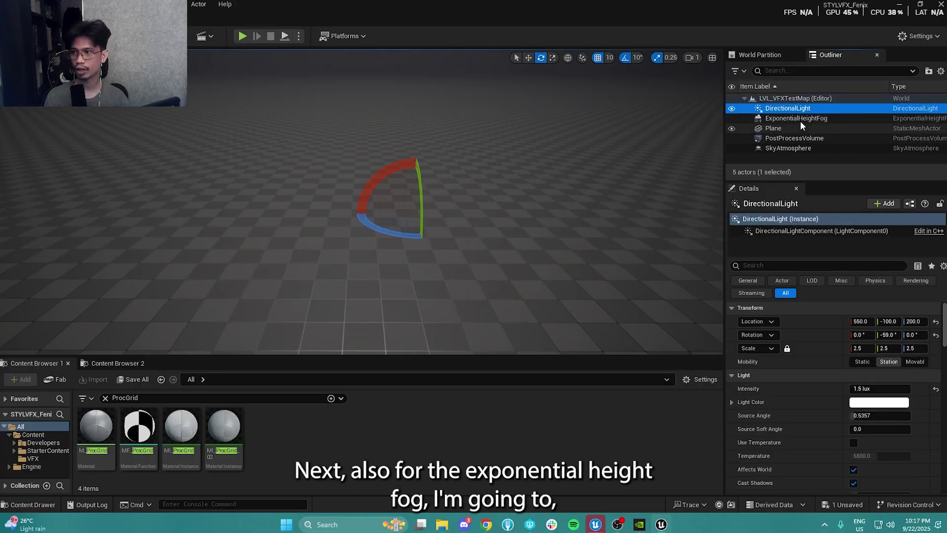
right_drag(464, 258, 467, 258)
click(778, 119)
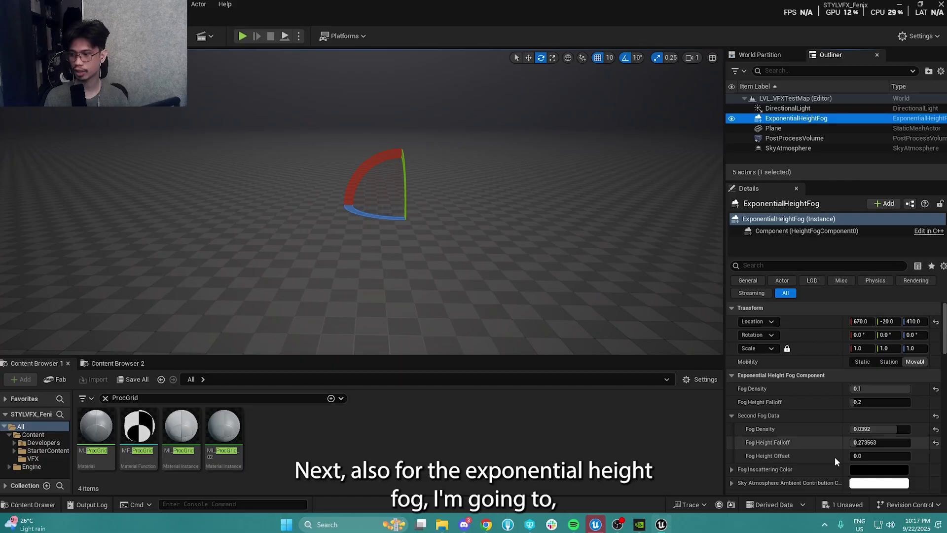
scroll(804, 468, down, 2)
scroll(807, 438, up, 2)
scroll(774, 384, down, 2)
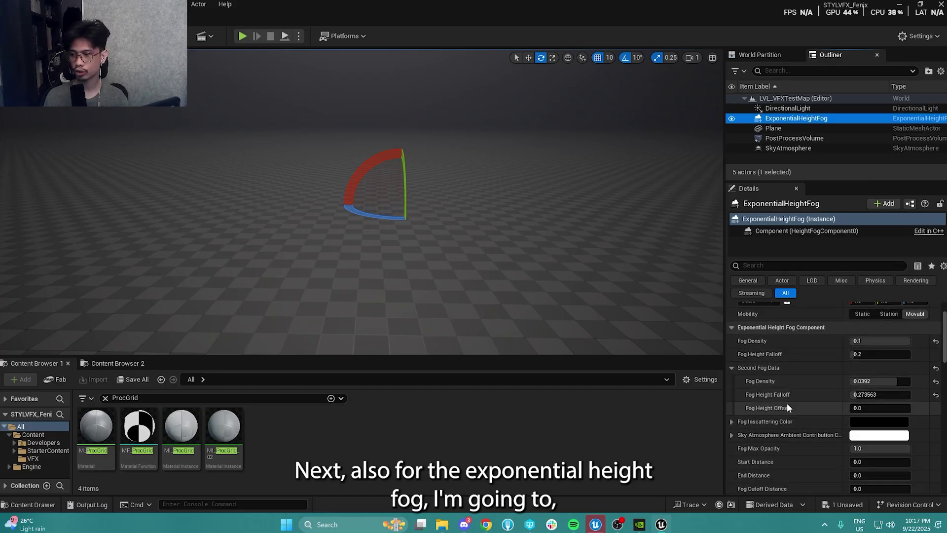
right_drag(529, 255, 529, 231)
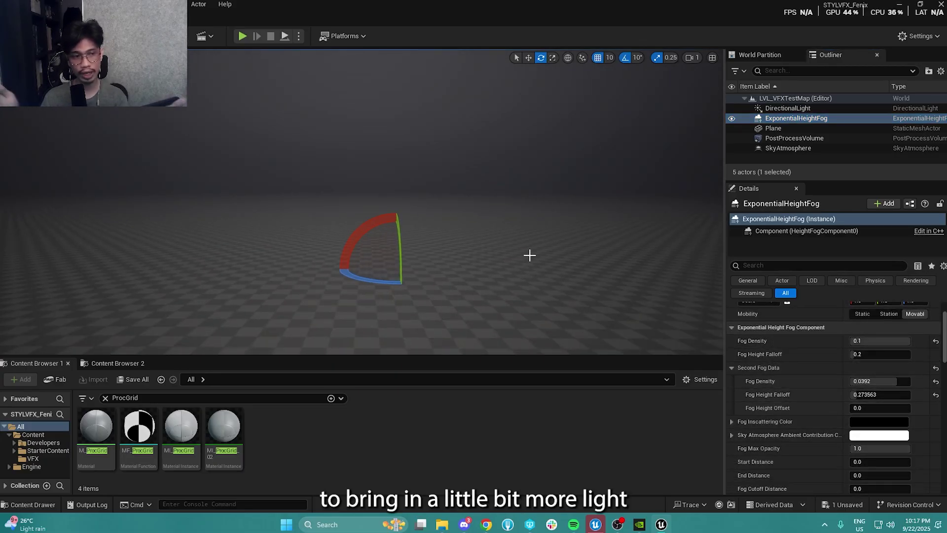
right_drag(514, 247, 524, 200)
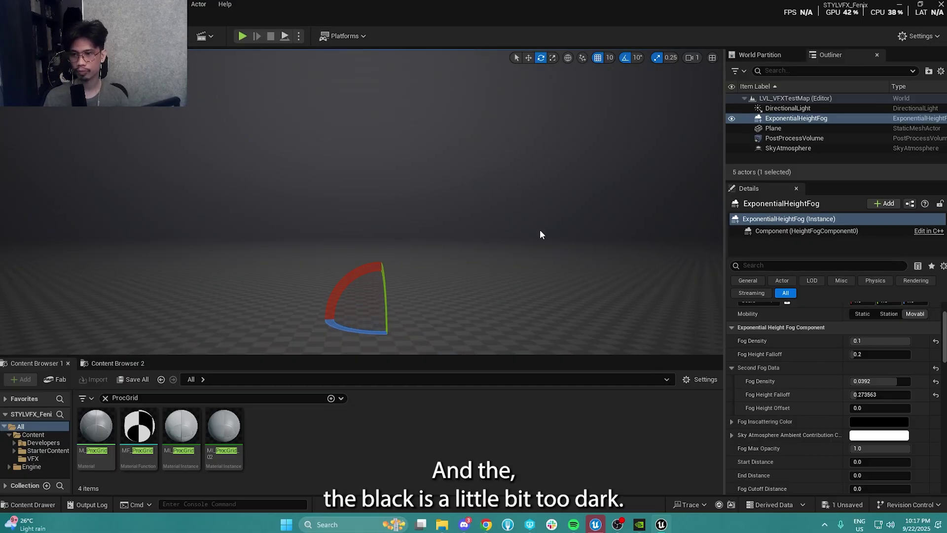
right_drag(445, 250, 564, 291)
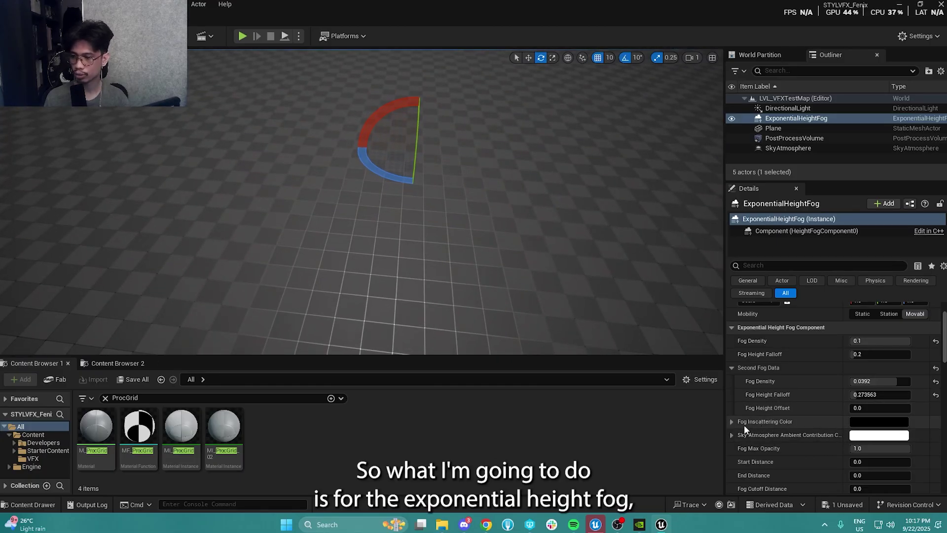
Step: Brighten the ExponentialHeightFog's Fog Inscattering Color to a dark grey with a value of about 0.104
click(792, 118)
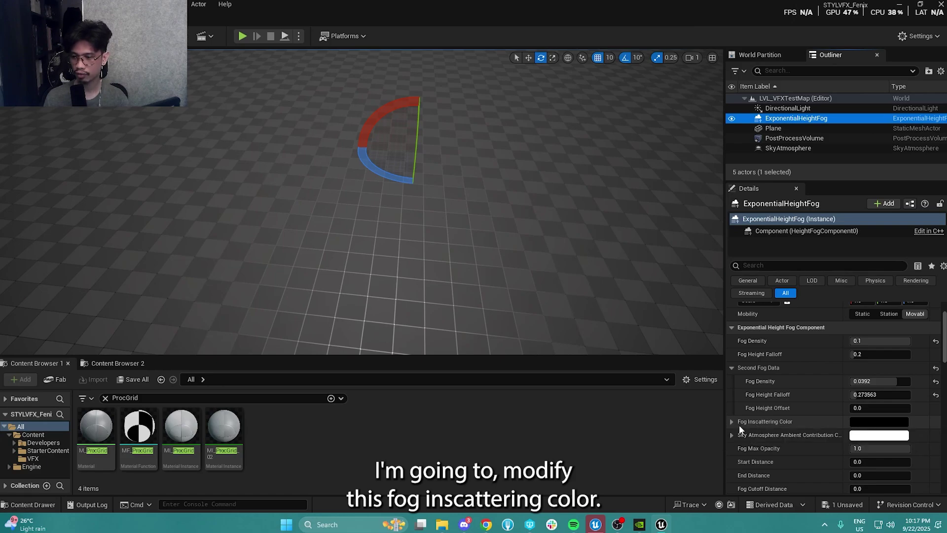
click(871, 429)
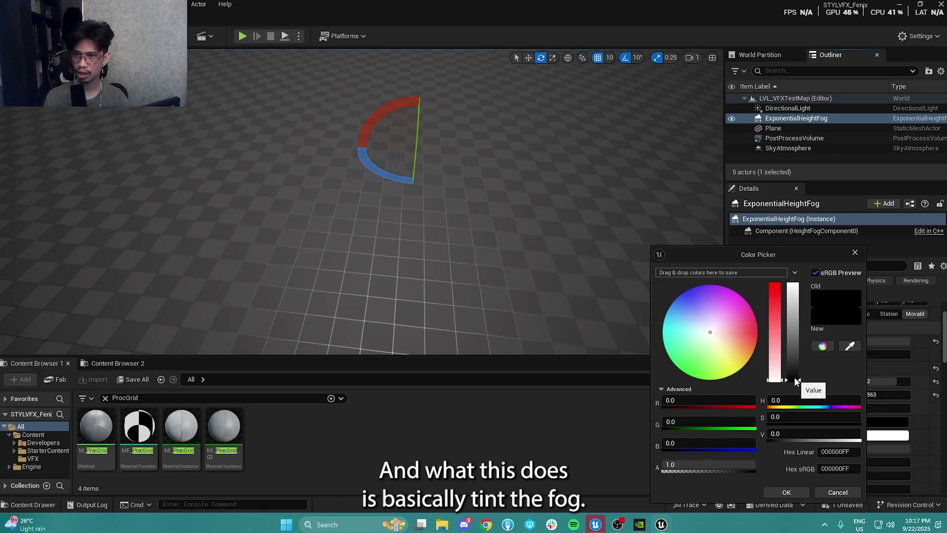
right_drag(357, 186, 355, 106)
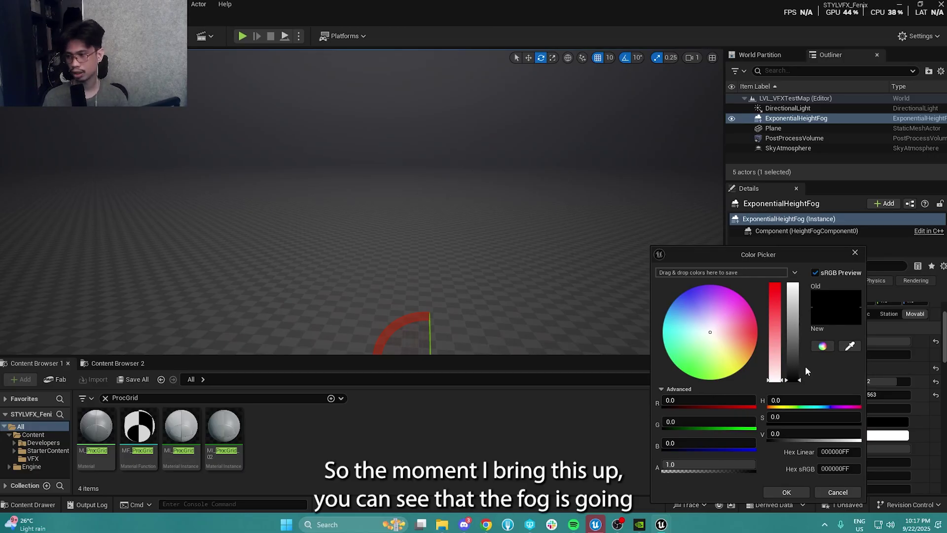
drag(795, 380, 790, 370)
Step: Inspect how the tinted fog lights the scene and blends the floor's edge into the background
mouse_move(384, 269)
right_down()
mouse_move(384, 255)
mouse_move(410, 299)
mouse_move(389, 249)
mouse_move(384, 269)
right_up()
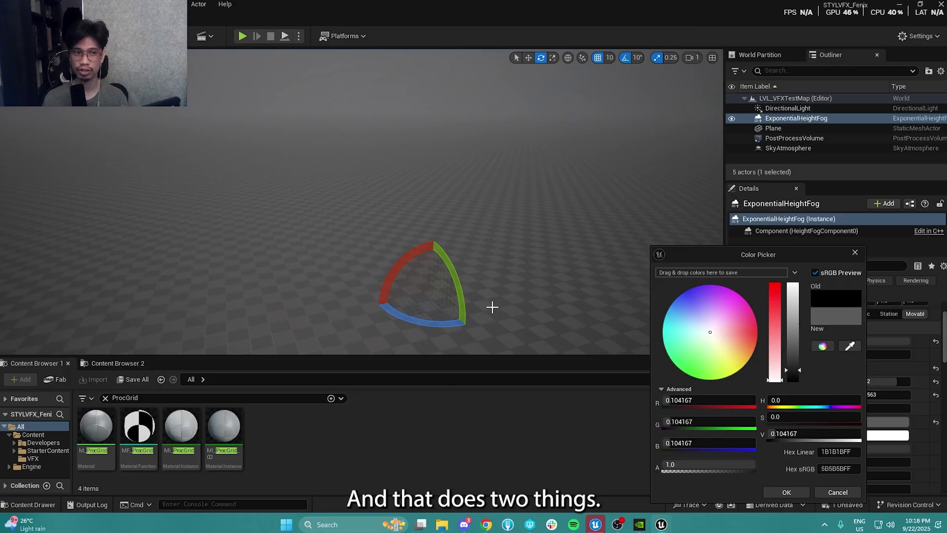
right_drag(492, 309, 481, 355)
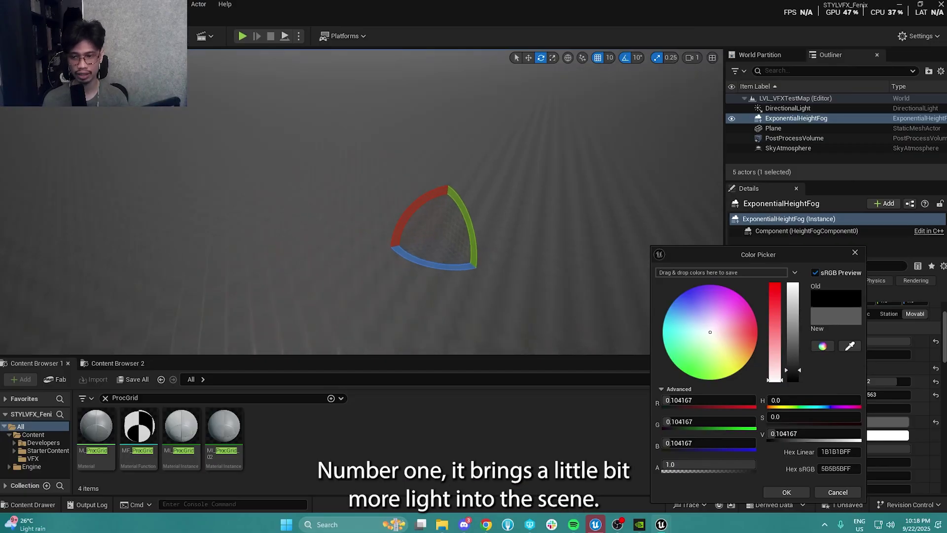
right_drag(365, 152, 399, 231)
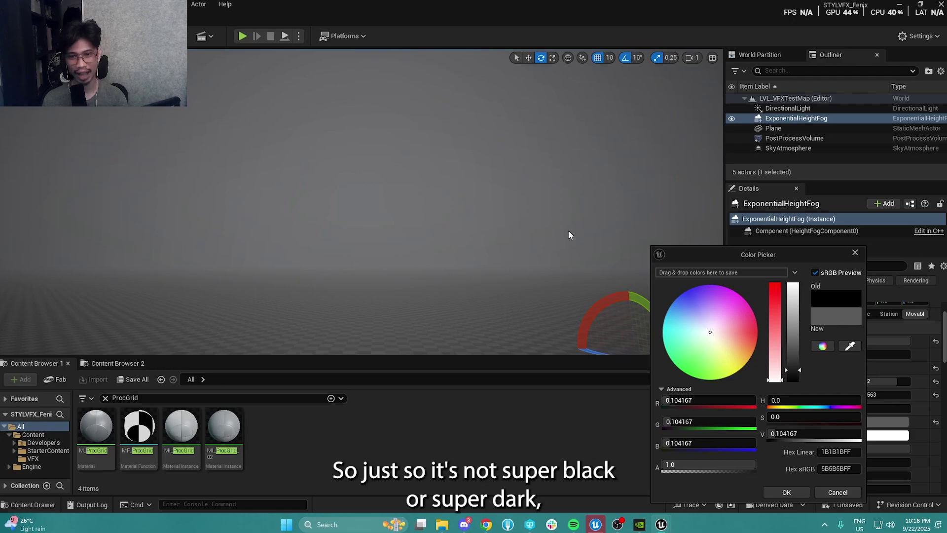
right_drag(343, 241, 350, 306)
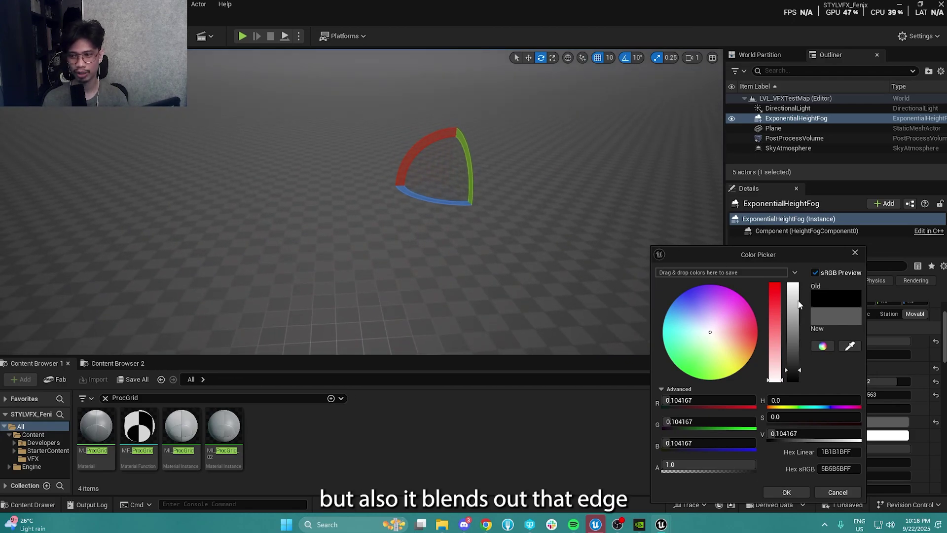
right_drag(246, 163, 280, 135)
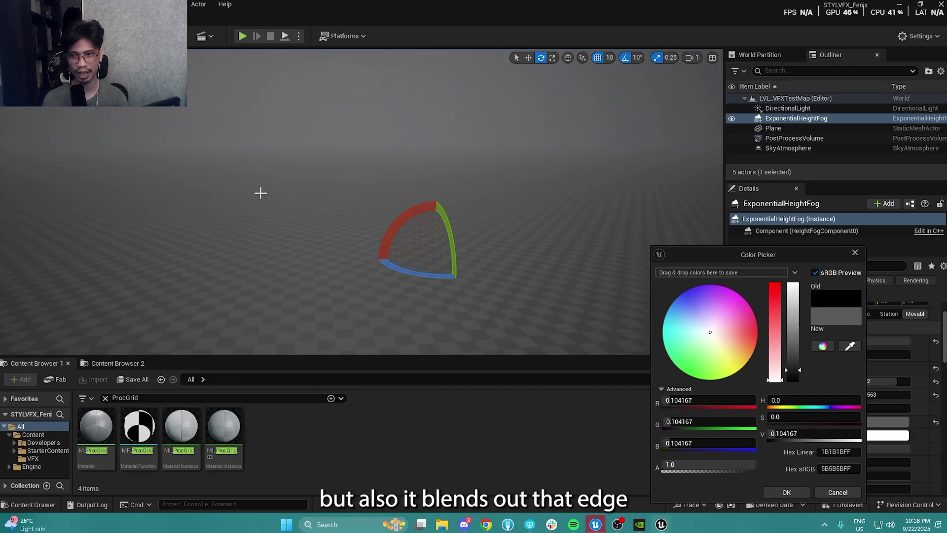
right_drag(441, 154, 513, 197)
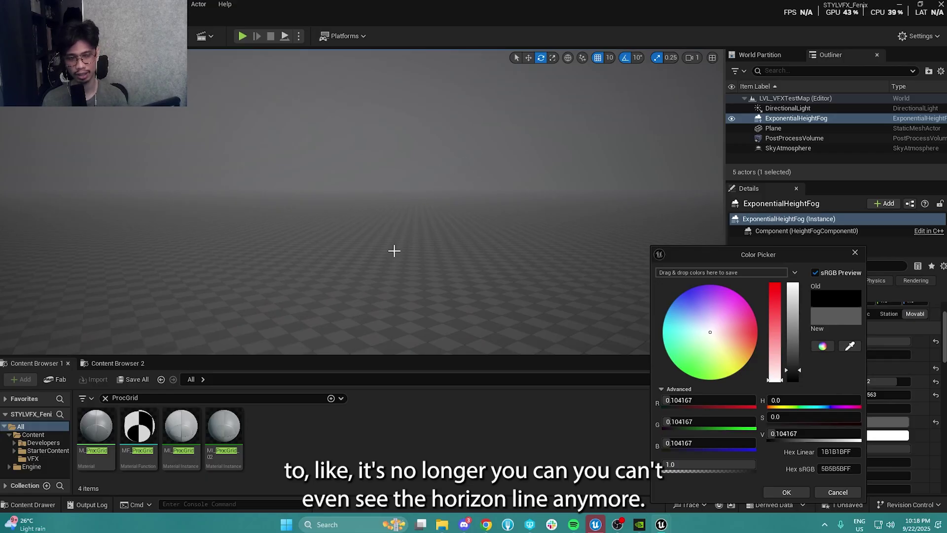
right_drag(394, 251, 439, 250)
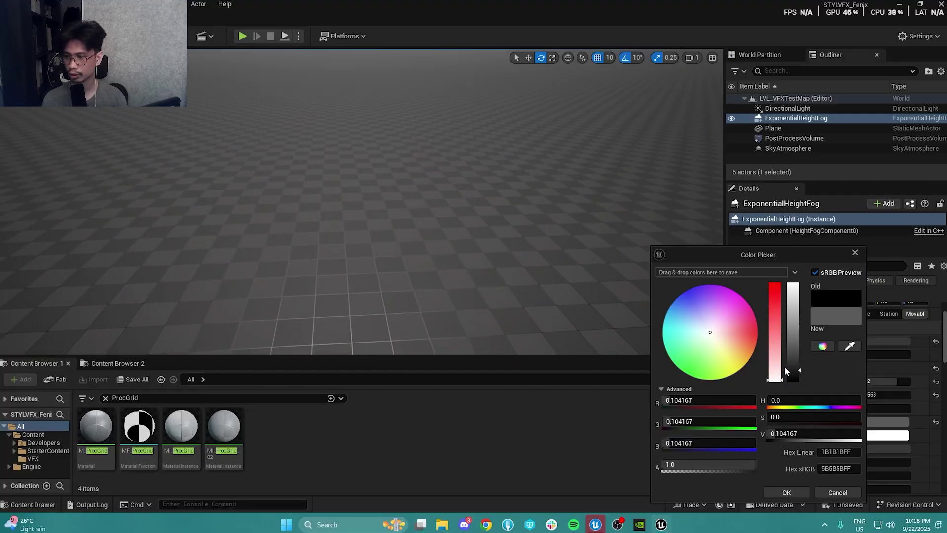
Step: Try a Fog Inscattering Color value of about 0.41 and settle on a grey of 0.21875
drag(711, 255, 621, 229)
right_drag(512, 222, 513, 152)
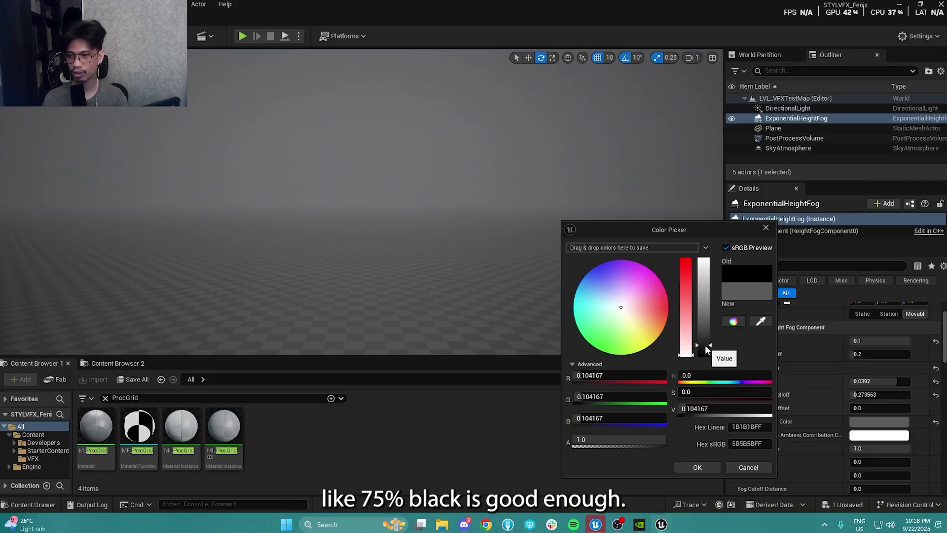
drag(707, 348, 706, 316)
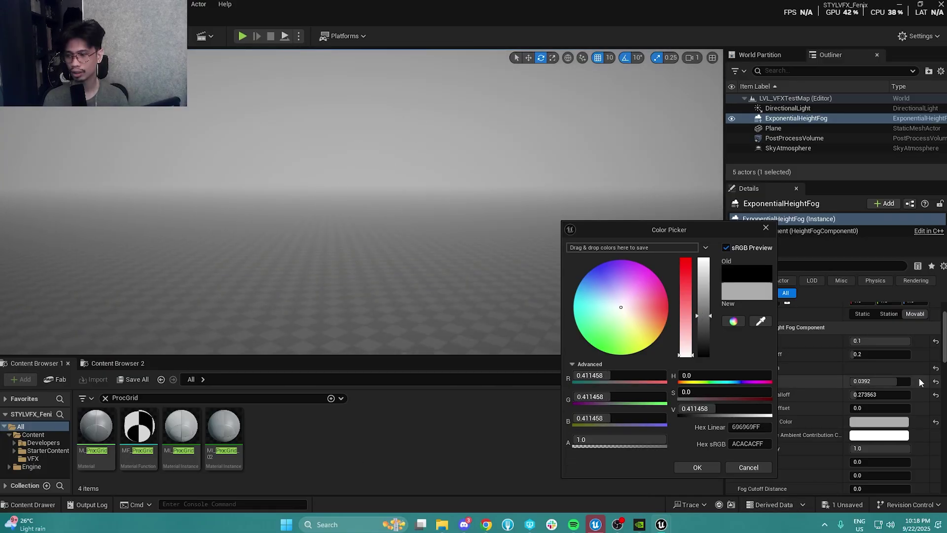
drag(706, 316, 701, 334)
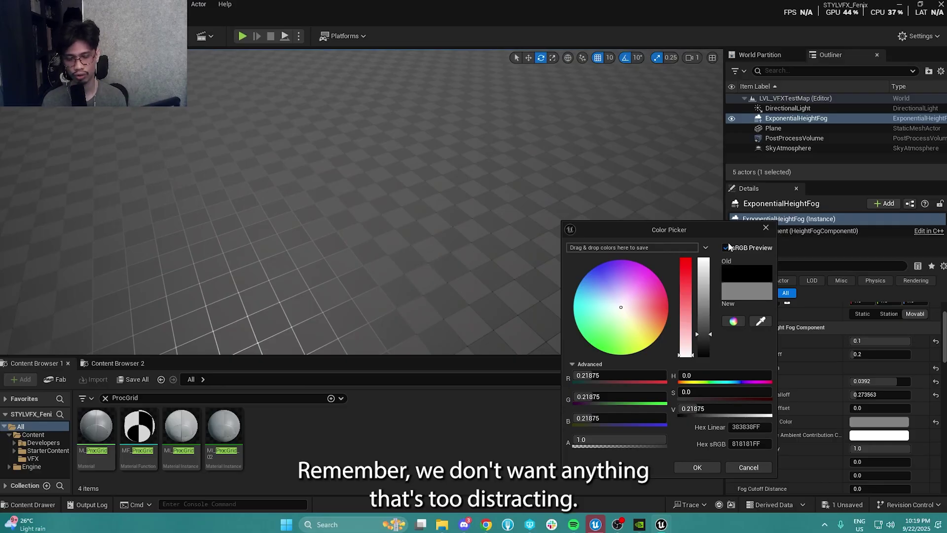
Step: Tint the Fog Inscattering Color slightly blue, with hue about 220 and saturation about 0.08, and accept the color
drag(701, 233, 787, 189)
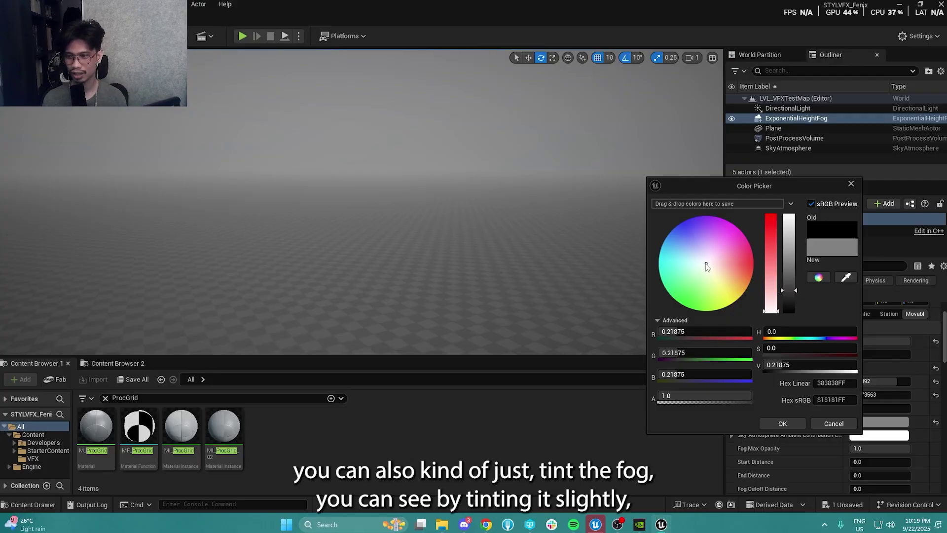
click(704, 263)
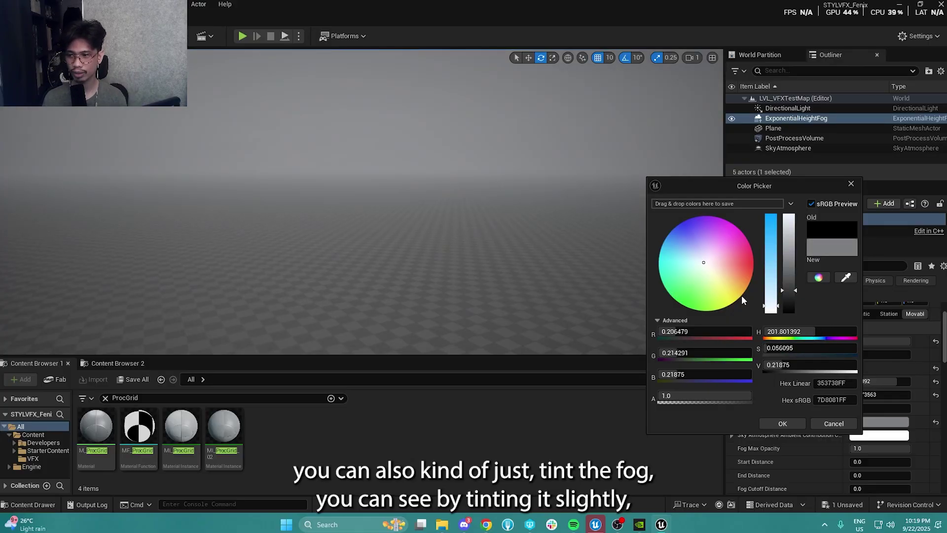
drag(704, 264, 707, 266)
drag(706, 264, 703, 262)
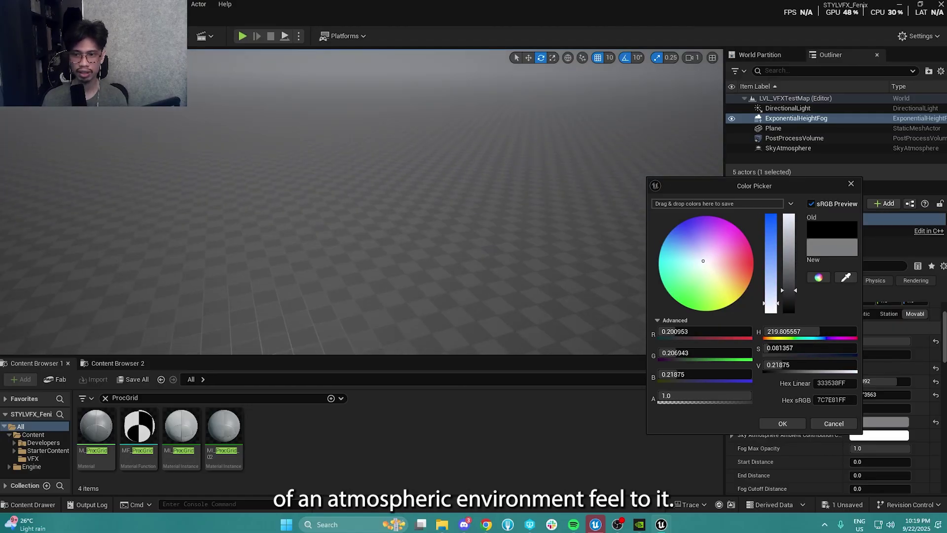
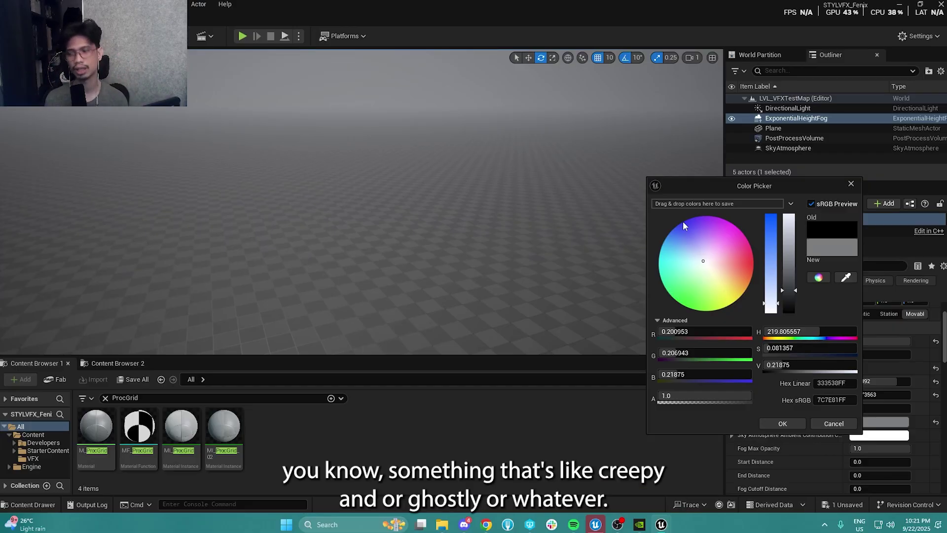
drag(739, 191, 725, 201)
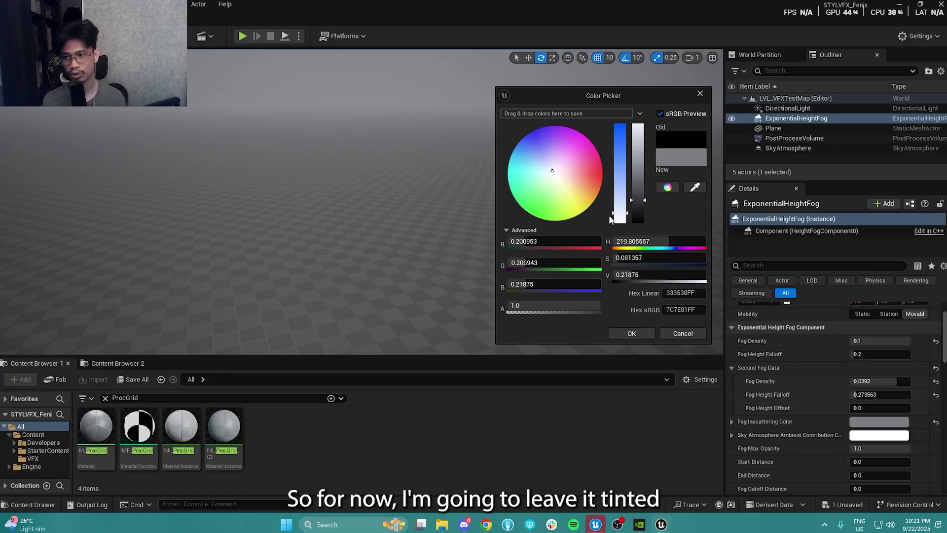
click(616, 333)
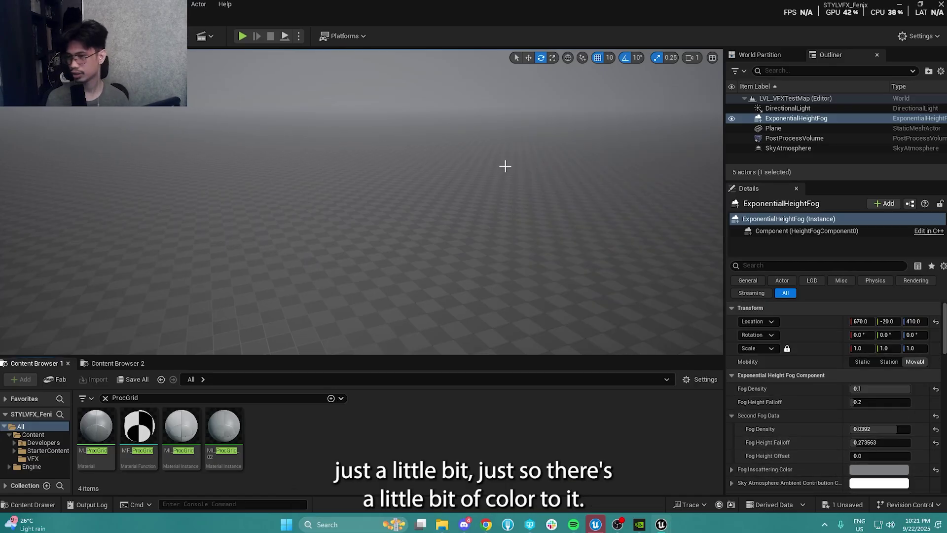
Step: Turn off game view, deselect the fog with the Select tool active, and look over the finished map lighting
right_drag(419, 177, 426, 217)
key(g)
key(w)
key(e)
key(q)
key(Escape)
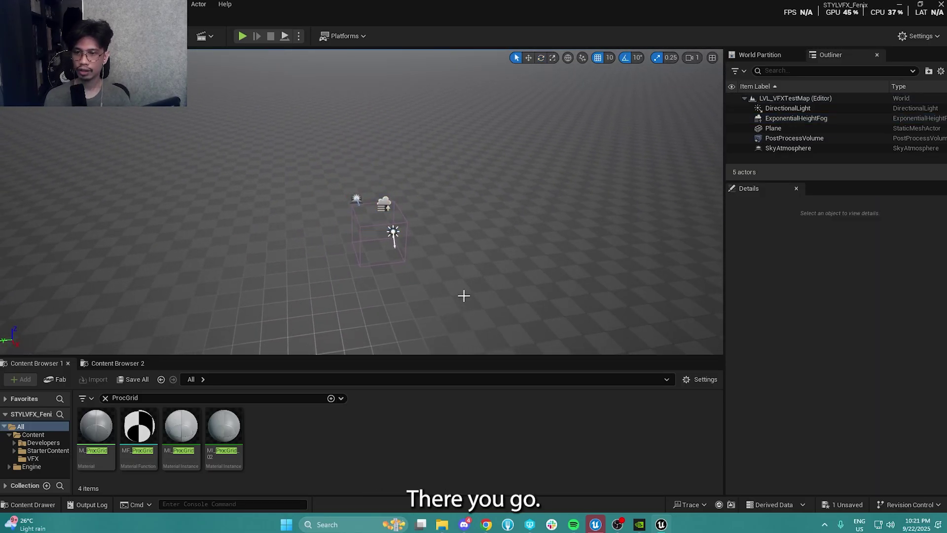
mouse_move(483, 135)
right_down()
mouse_move(484, 105)
mouse_move(471, 127)
right_up()
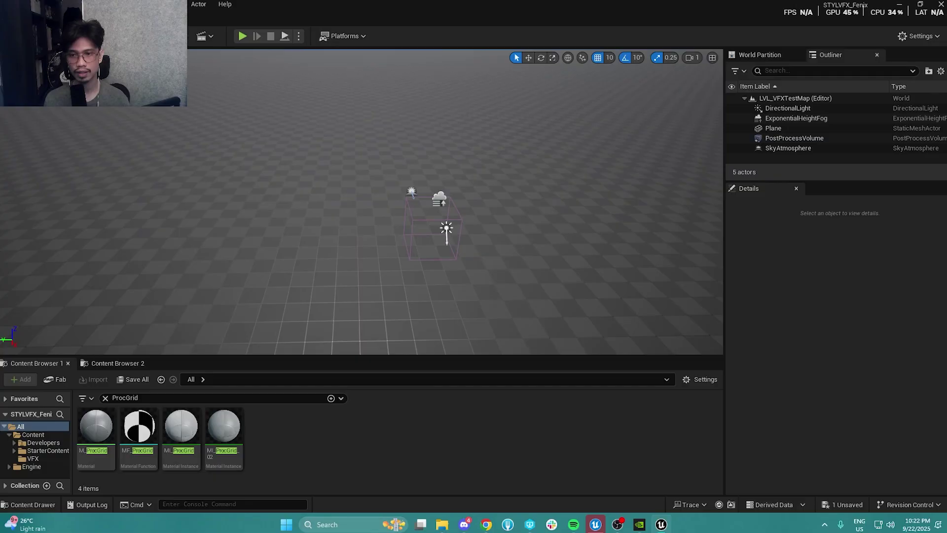
right_drag(491, 285, 494, 280)
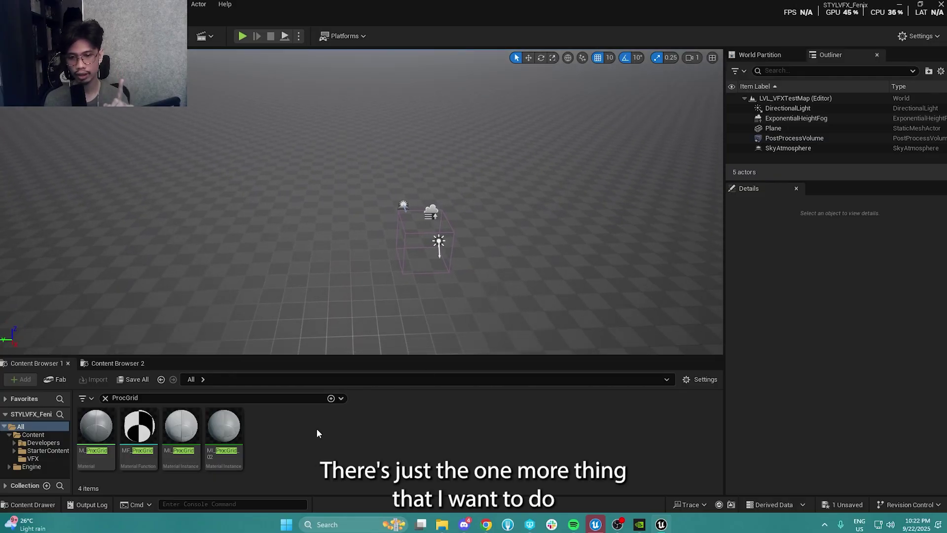
Step: Clear the ProcGrid asset search and open the VFX folder inside Content
click(107, 398)
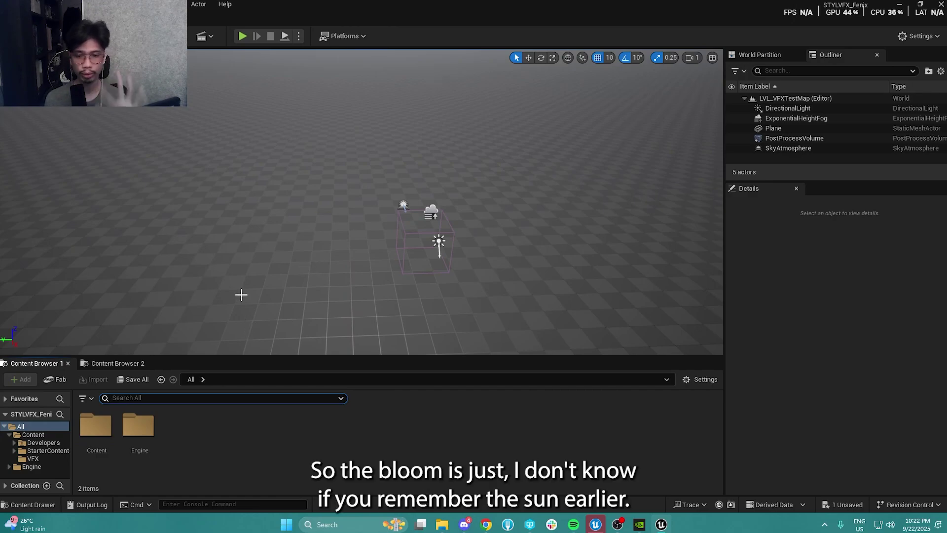
right_drag(238, 294, 256, 260)
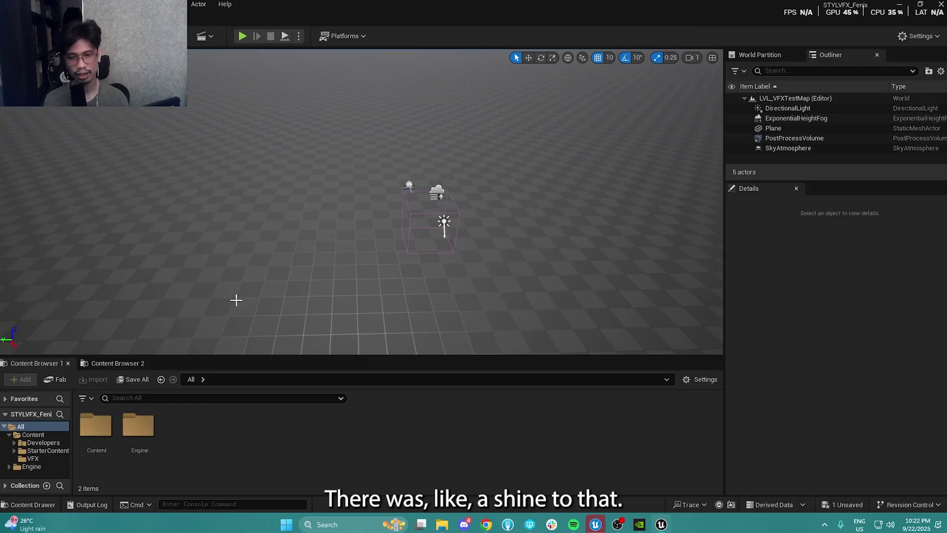
right_drag(318, 272, 319, 316)
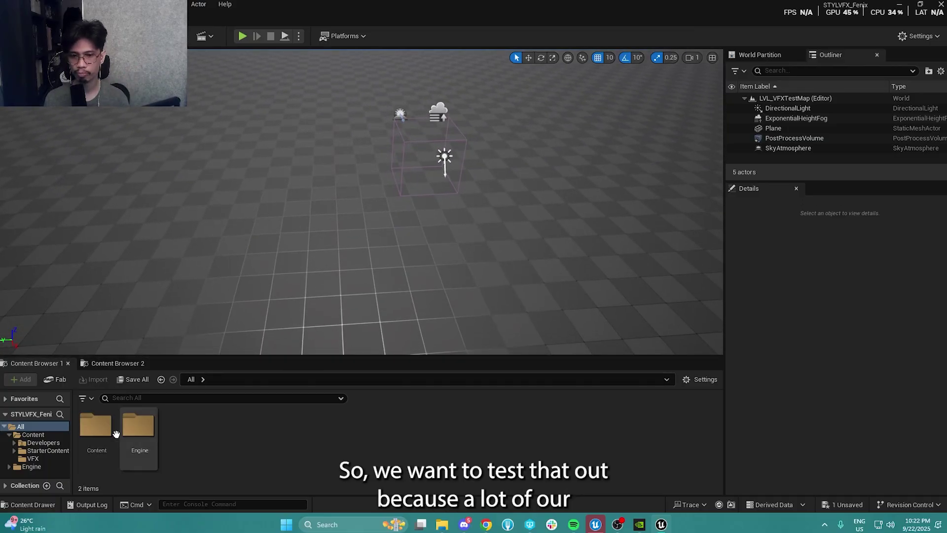
double_click(105, 428)
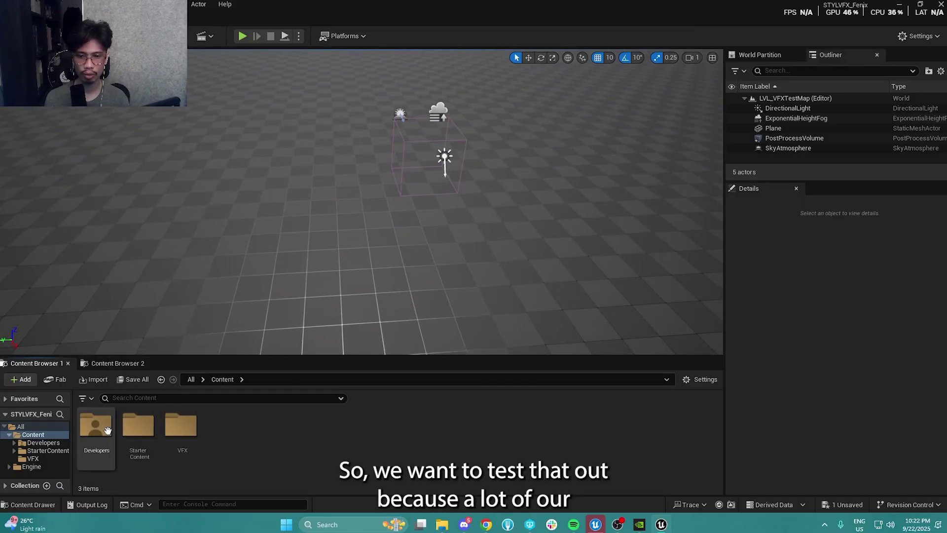
double_click(199, 425)
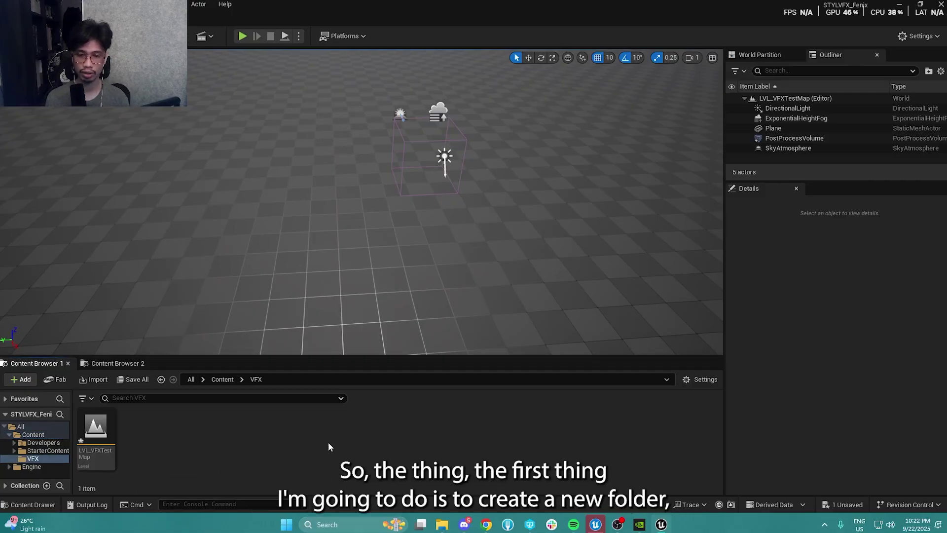
Step: Create a folder named Materials inside the VFX folder and open it
drag(544, 363, 543, 354)
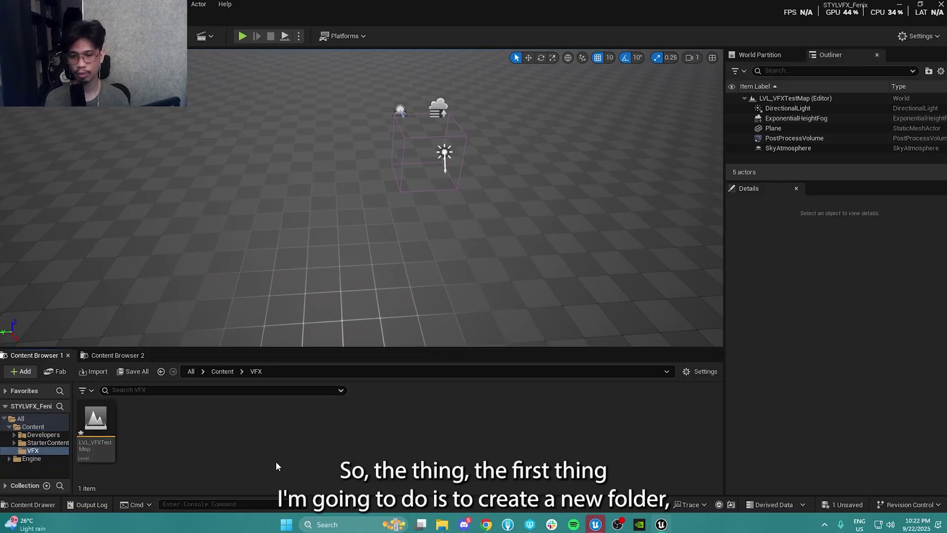
right_click(175, 434)
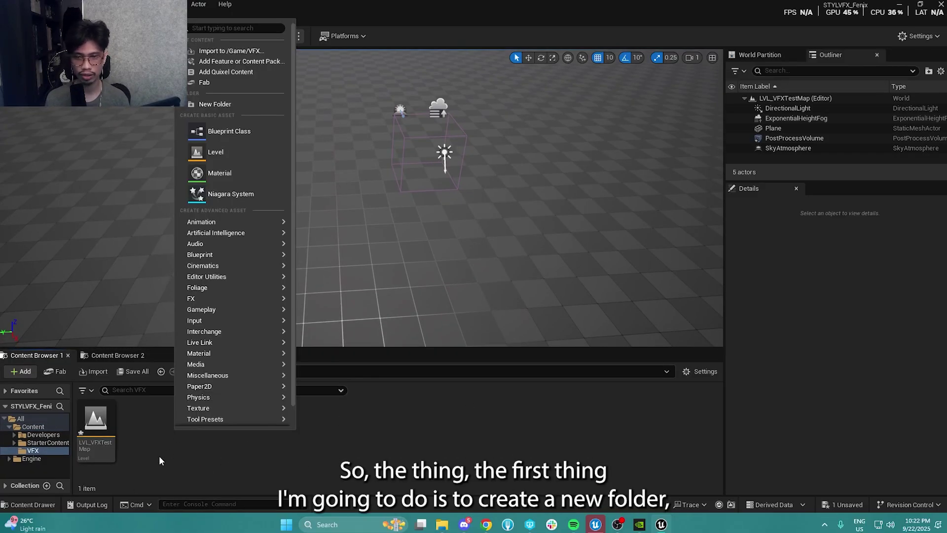
click(215, 105)
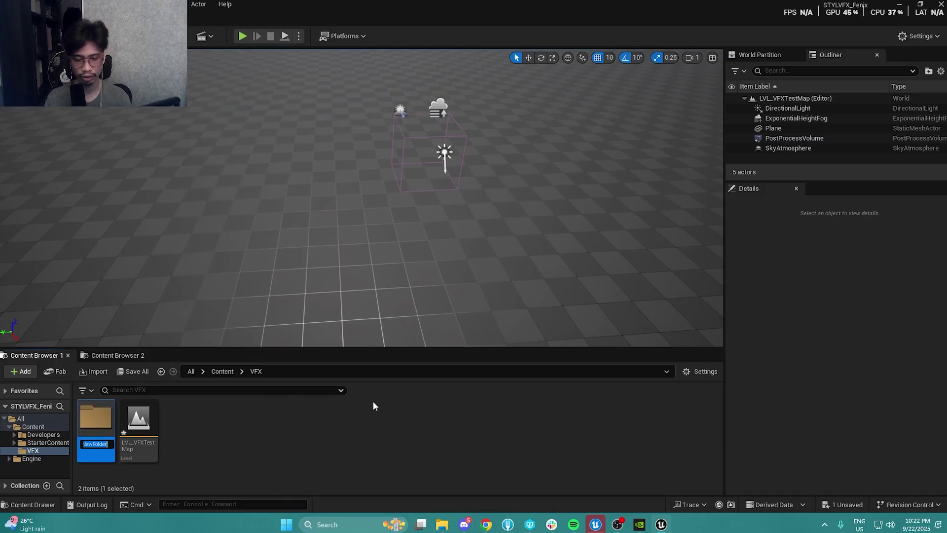
text(Materials)
key(Return)
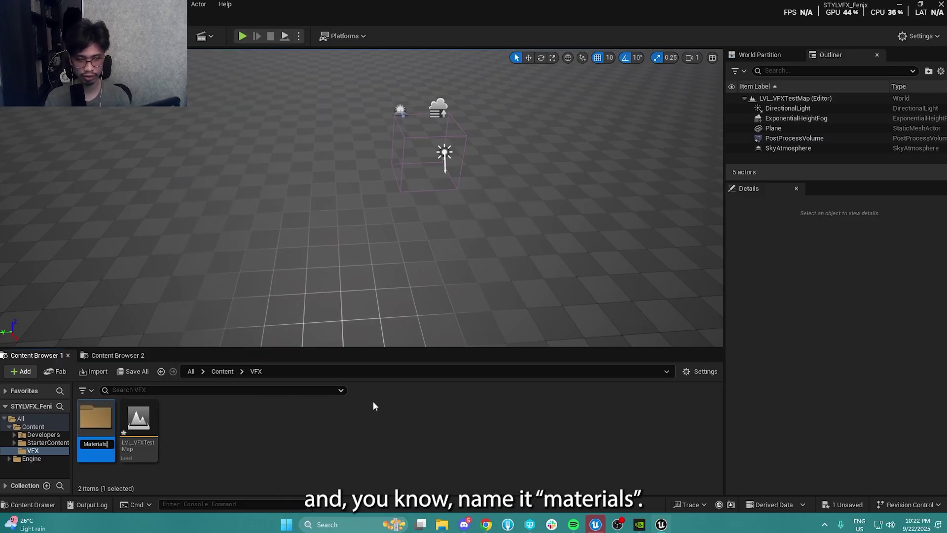
key(Return)
Step: Create a new material named M_Emissive in the Materials folder
right_click(295, 421)
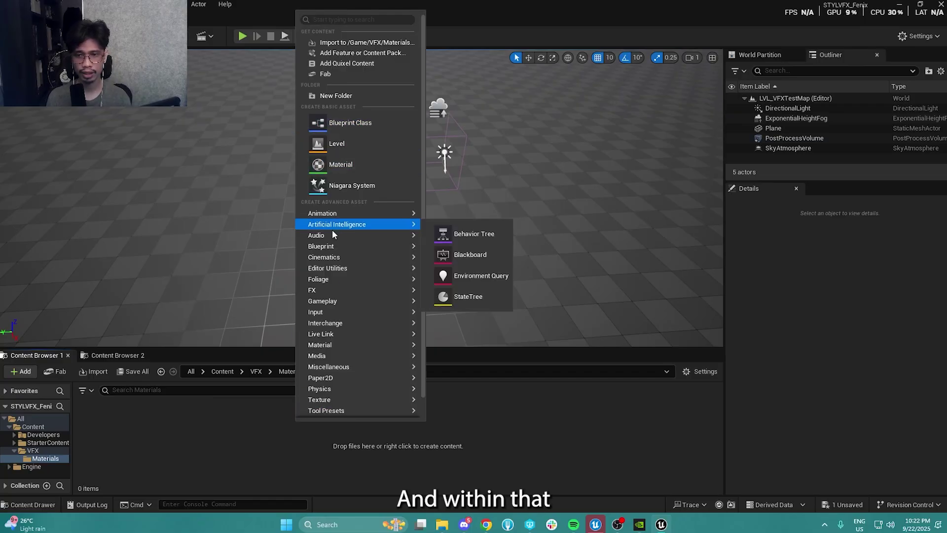
right_click(166, 429)
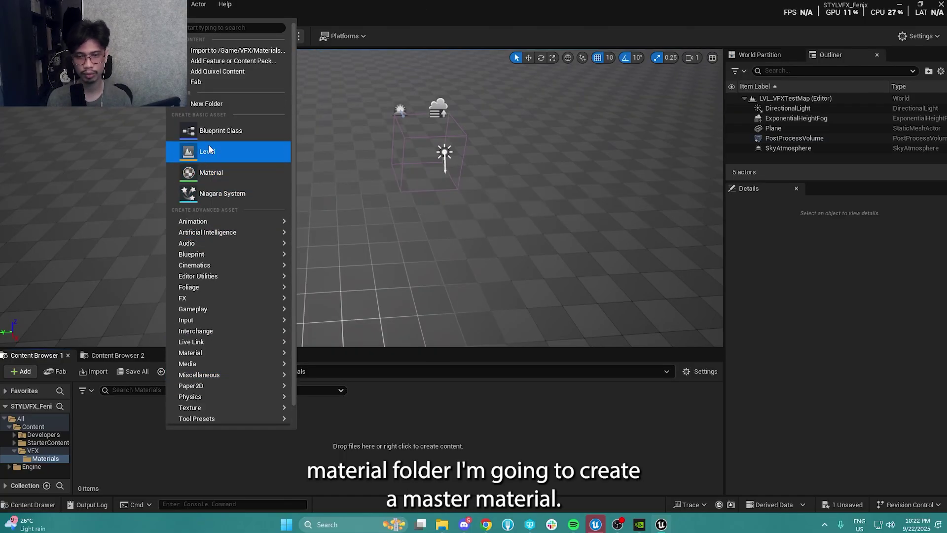
click(207, 172)
text(M_)
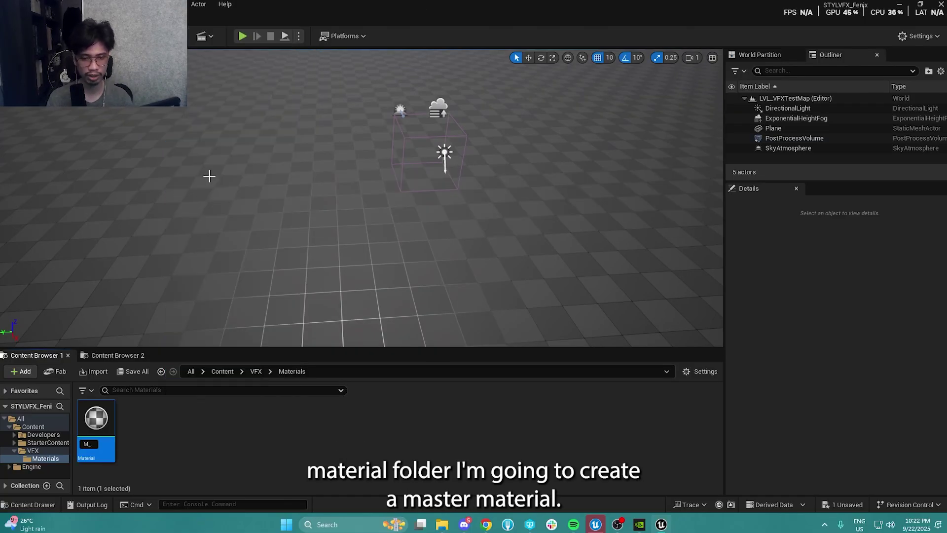
text(Emissive)
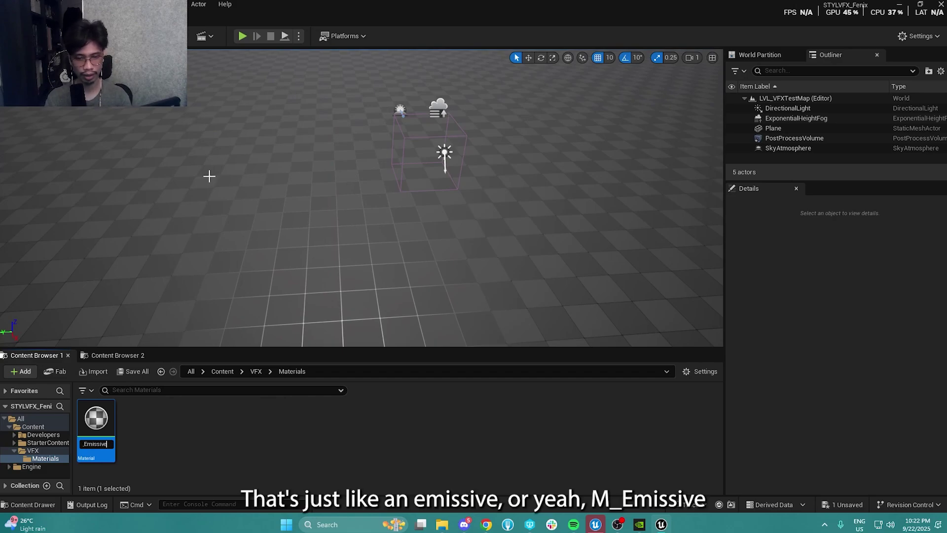
key(Return)
Step: Add a second Plane shape to the level above the grid floor
mouse_move(455, 211)
right_down()
mouse_move(456, 227)
mouse_move(436, 235)
mouse_move(456, 207)
right_up()
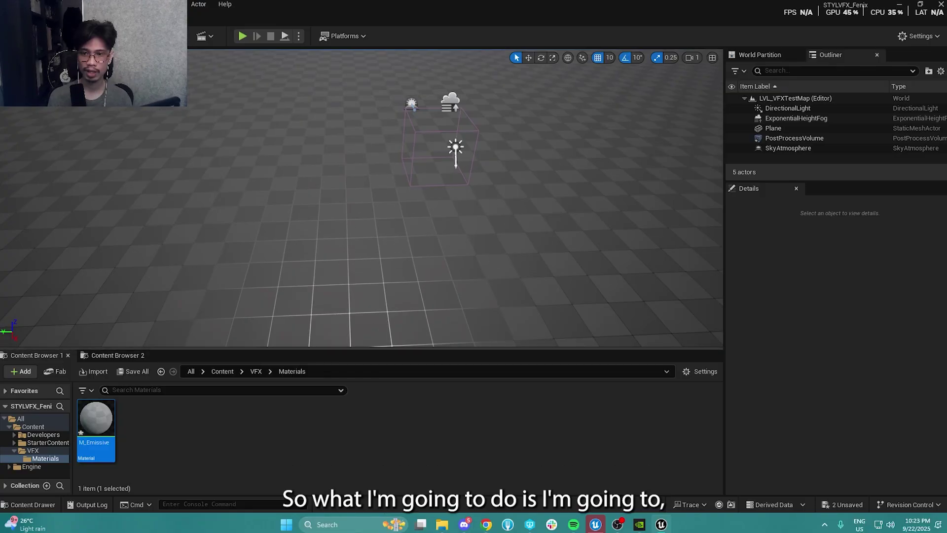
click(205, 36)
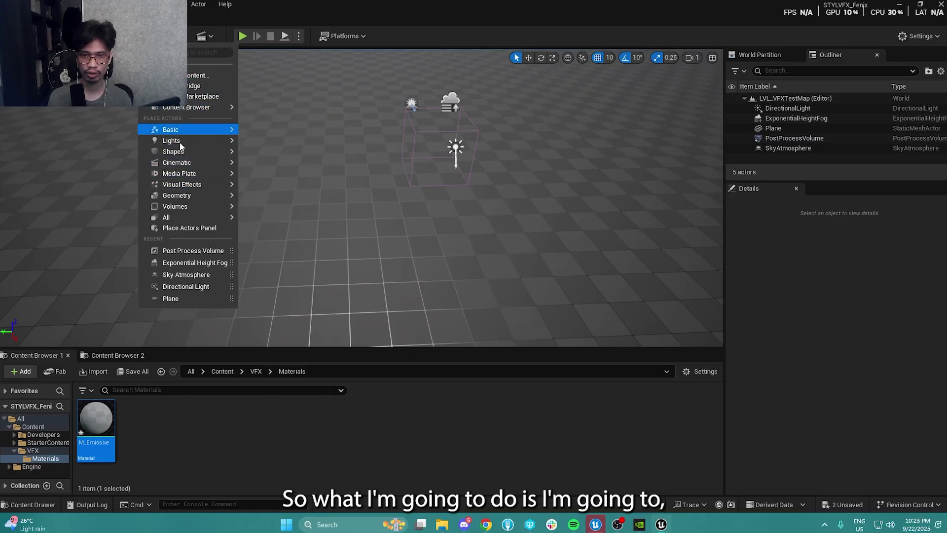
mouse_move(180, 152)
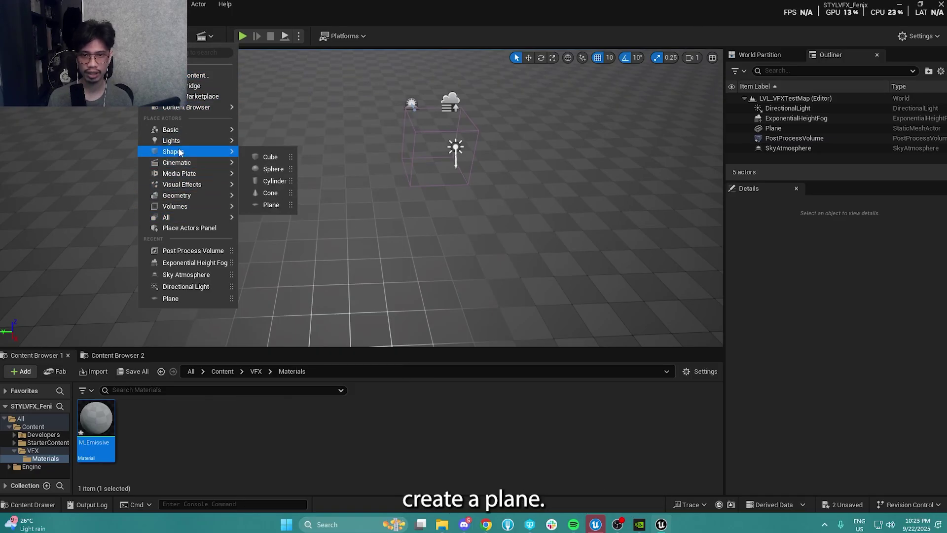
click(271, 204)
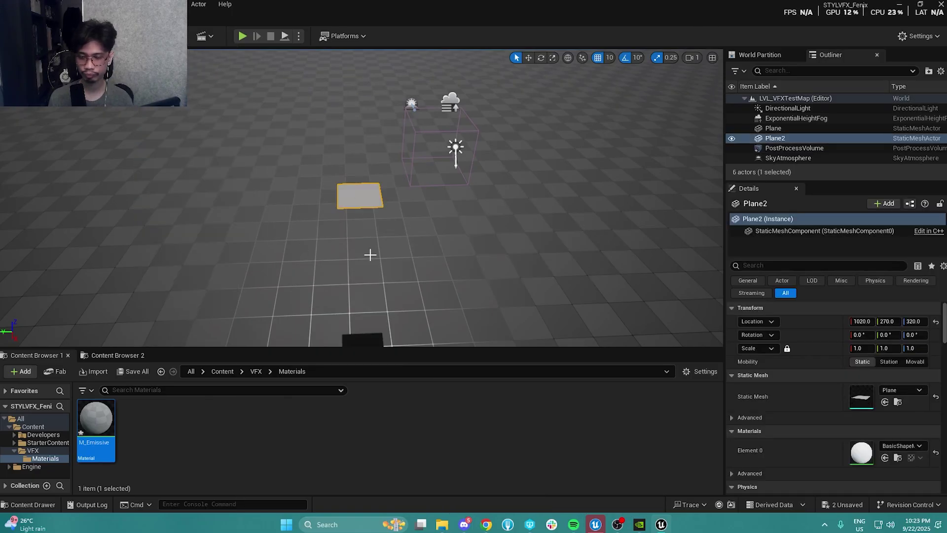
Step: Rotate the newly added plane to -60° about its Y axis so it faces the camera
right_drag(370, 253, 371, 246)
key(e)
drag(372, 246, 363, 197)
right_drag(372, 307, 372, 319)
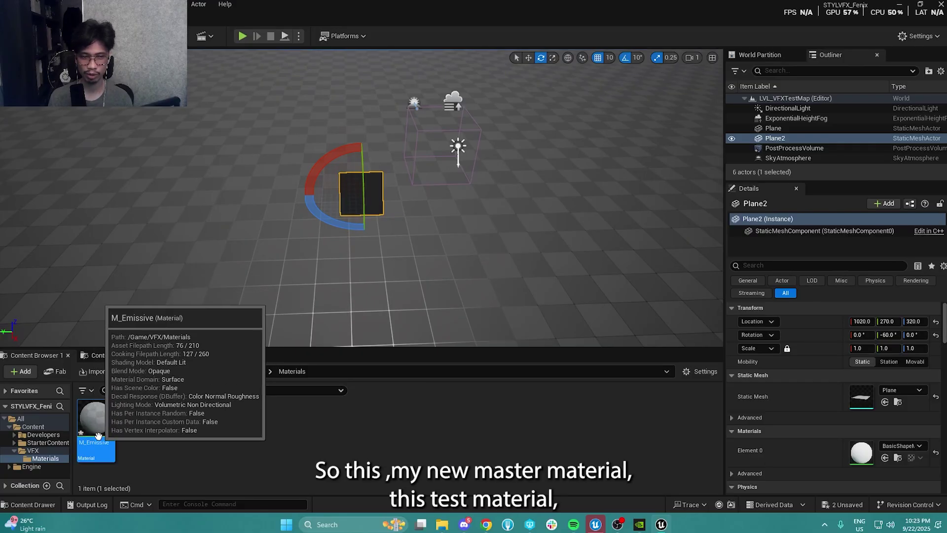
Step: Assign M_Emissive to the small plane's Element 0 material slot and open the material for editing
drag(99, 425, 853, 406)
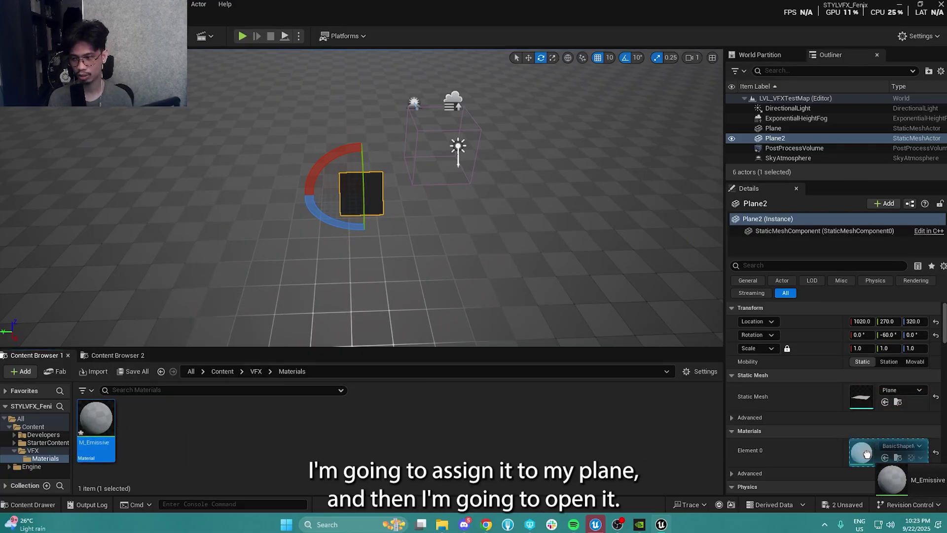
drag(867, 454, 867, 454)
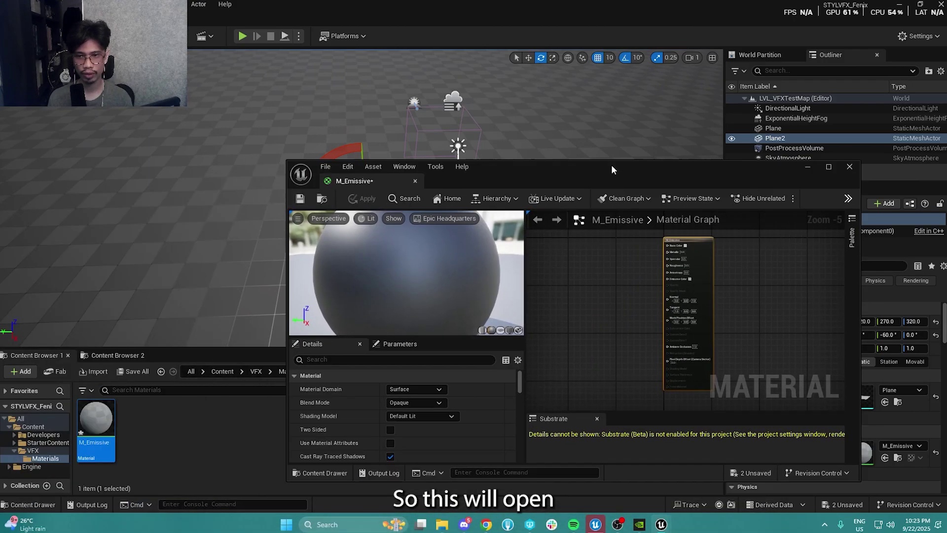
Step: Arrange the material editor at full height beside the level viewport with the plane in view, and deselect the plane
drag(611, 165, 671, 96)
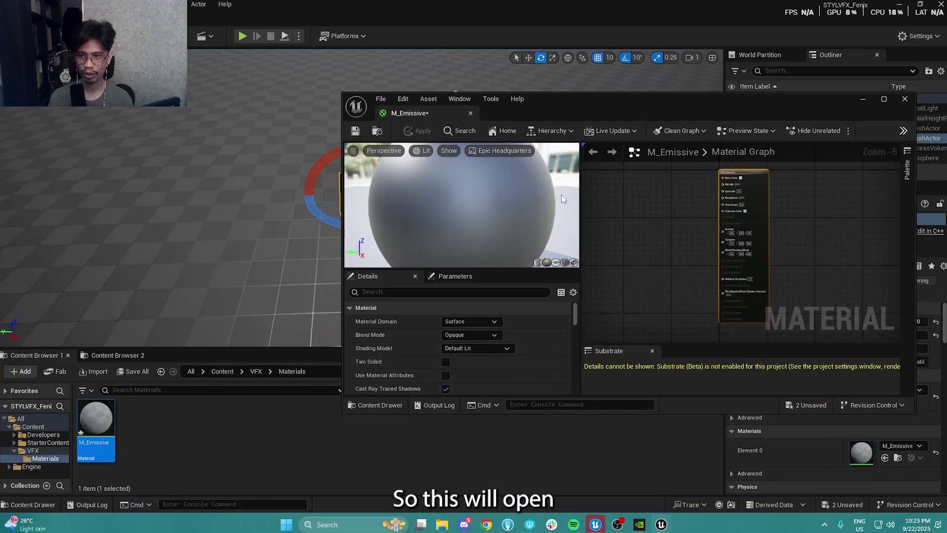
double_click(675, 93)
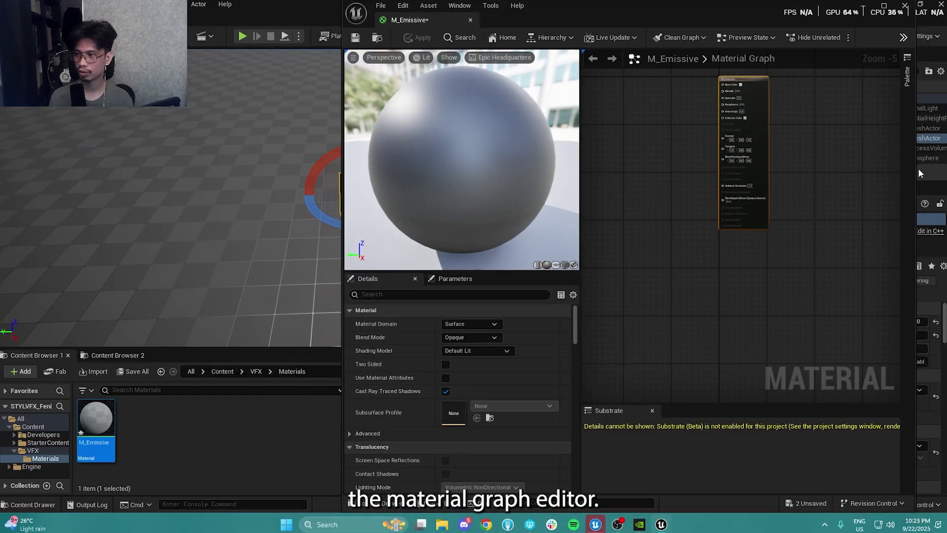
drag(918, 168, 945, 168)
right_drag(680, 150, 729, 166)
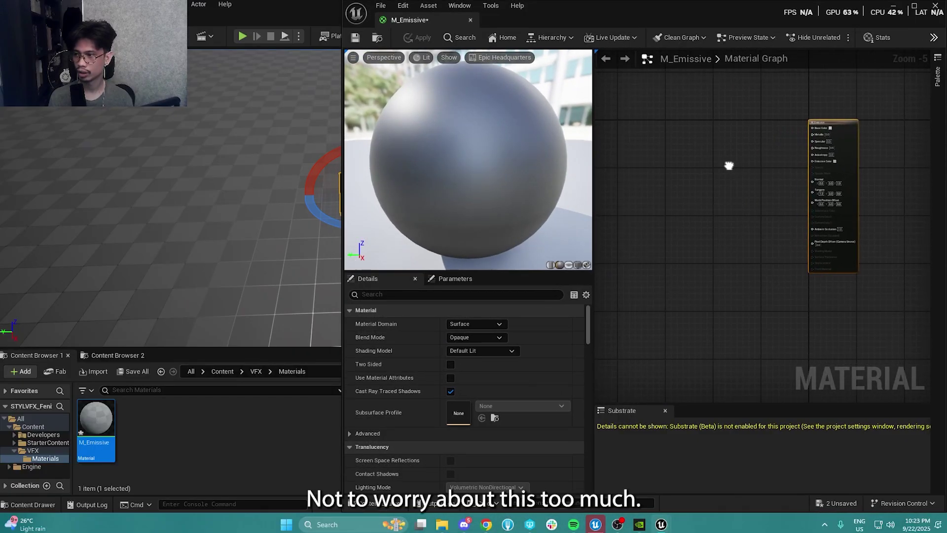
scroll(789, 137, up, 3)
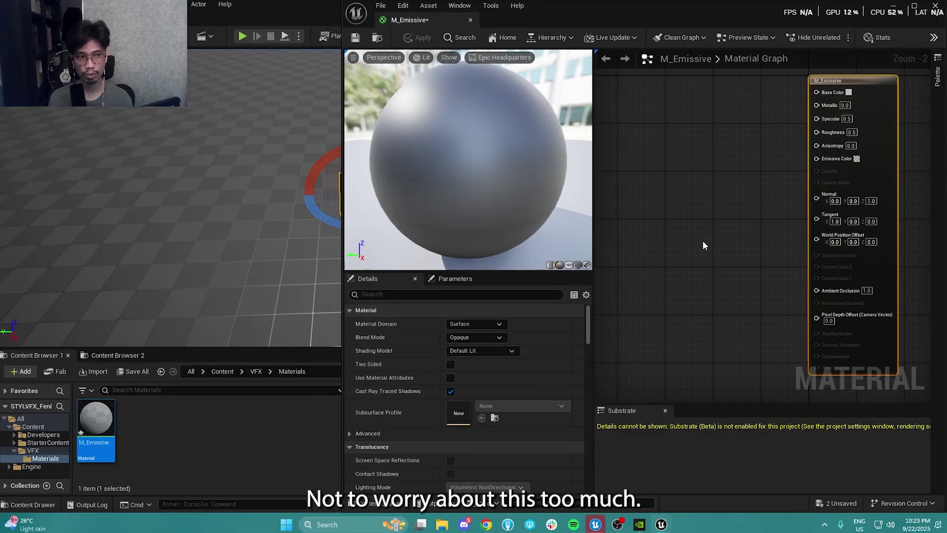
right_drag(687, 227, 696, 228)
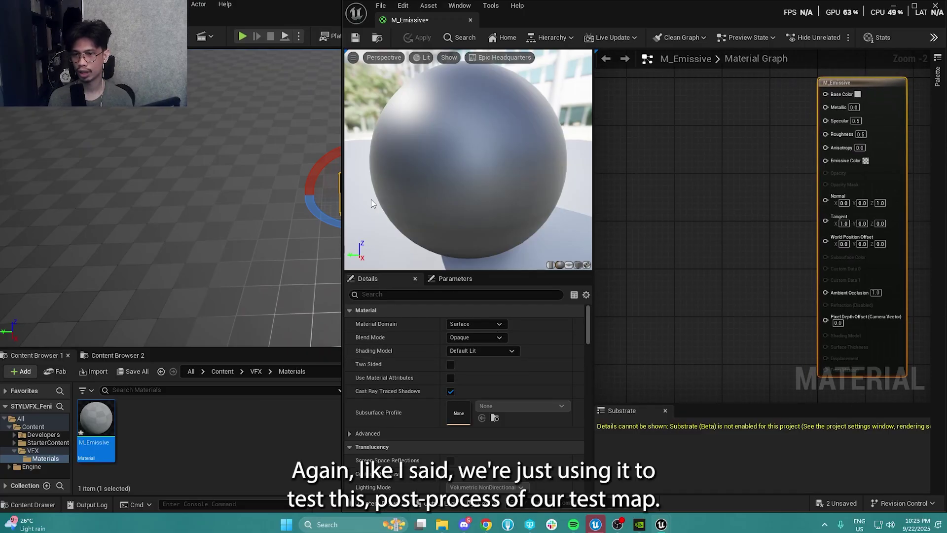
right_drag(300, 228, 170, 196)
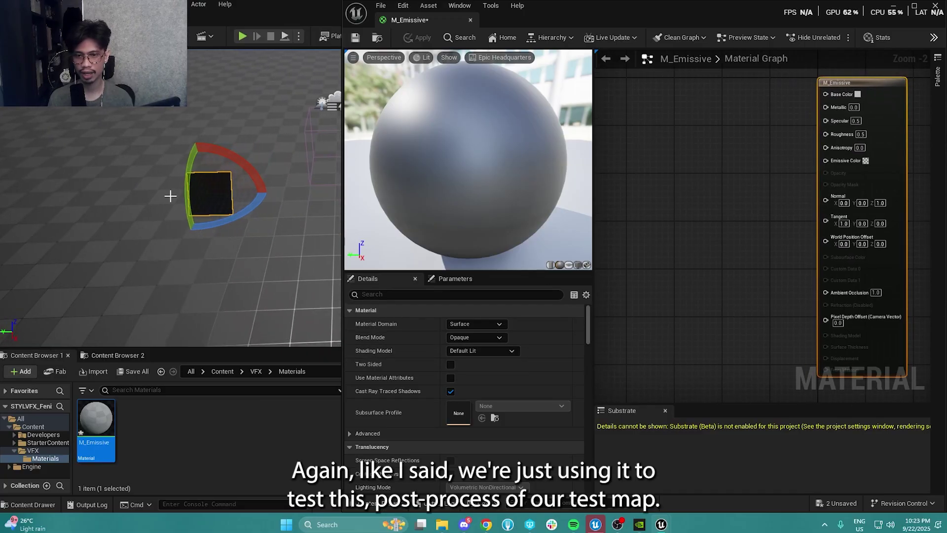
drag(343, 183, 542, 182)
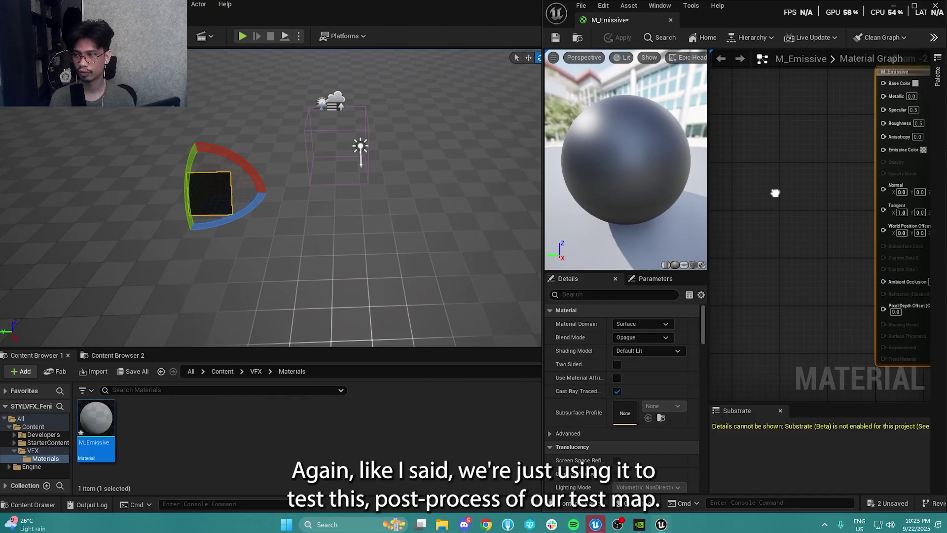
scroll(782, 192, down, 2)
right_drag(340, 251, 360, 236)
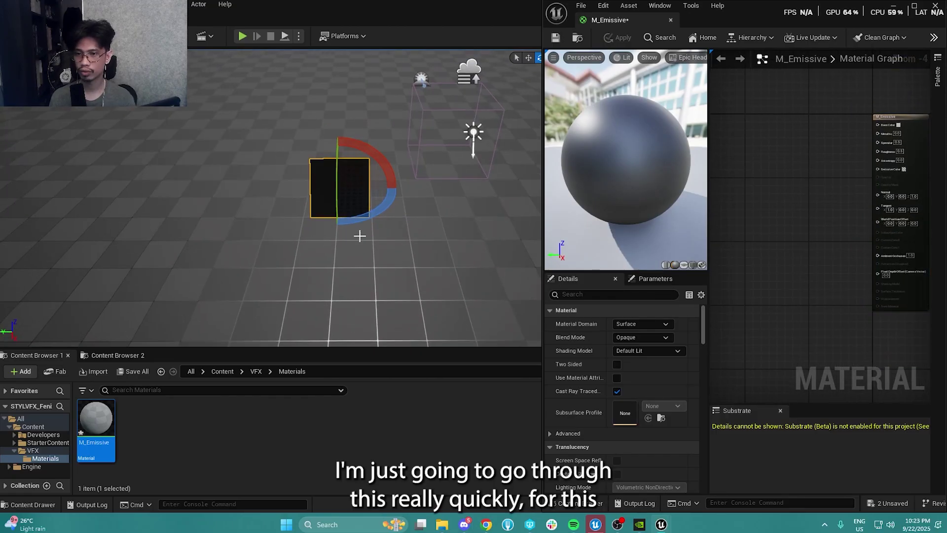
click(360, 236)
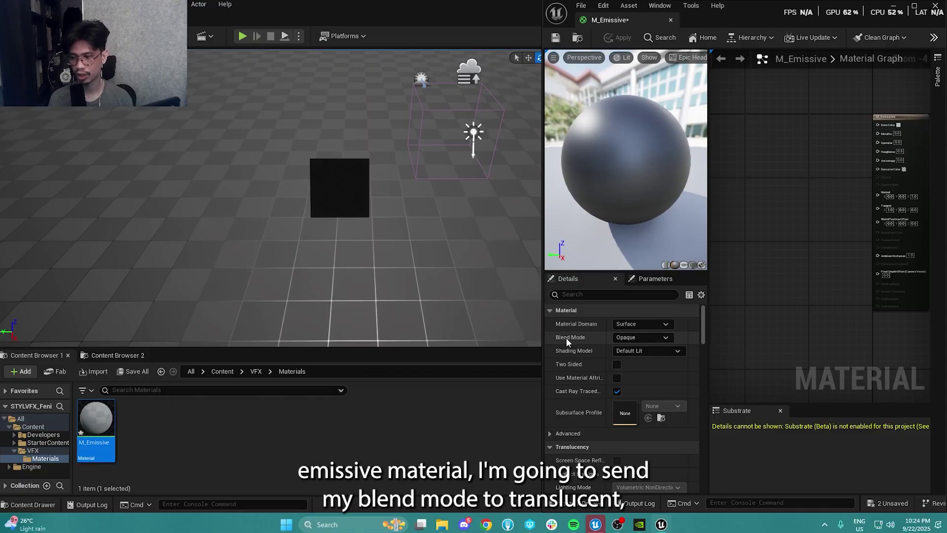
Step: Set the M_Emissive material's Blend Mode to Translucent and its Shading Model to Unlit
click(630, 335)
click(632, 366)
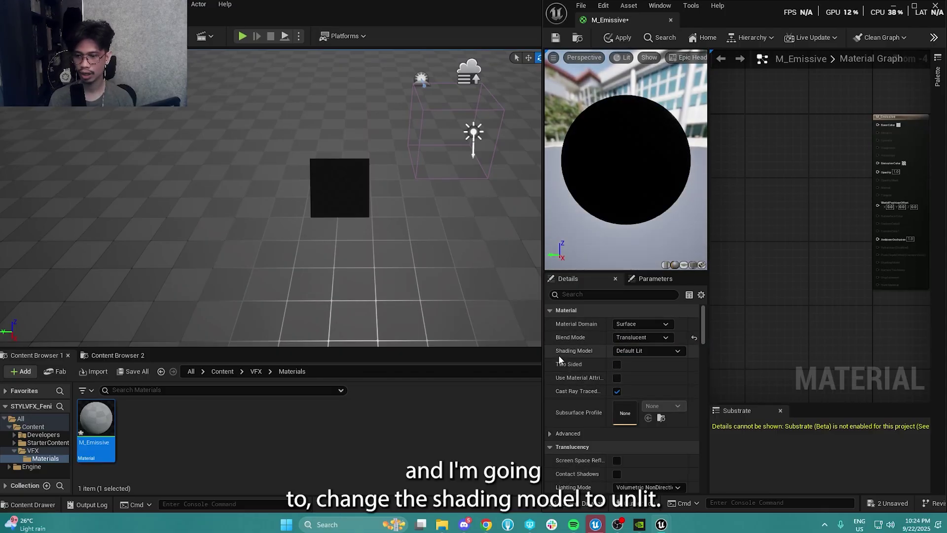
click(636, 350)
click(622, 360)
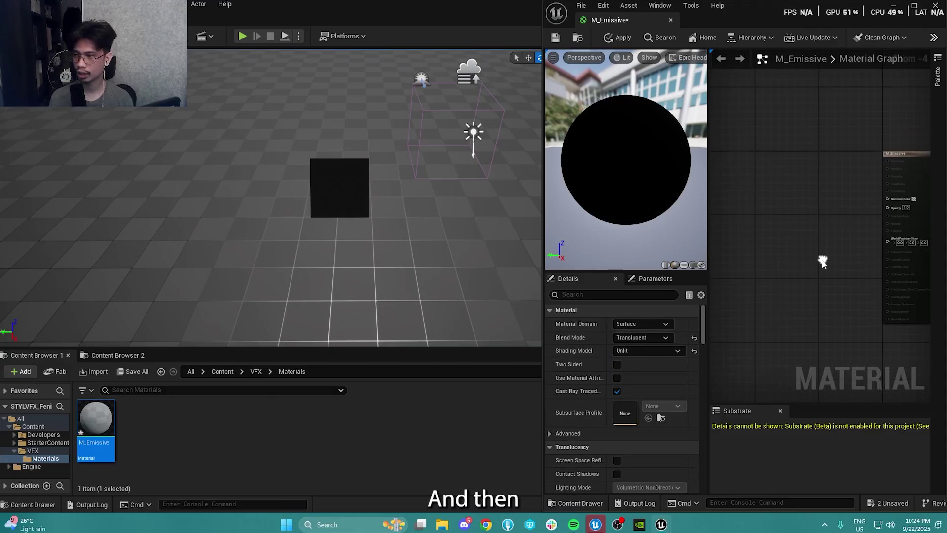
Step: Add a RadialGradientExponential node to the material graph, beside the M_Emissive output node
right_click(746, 184)
click(756, 153)
right_click(753, 214)
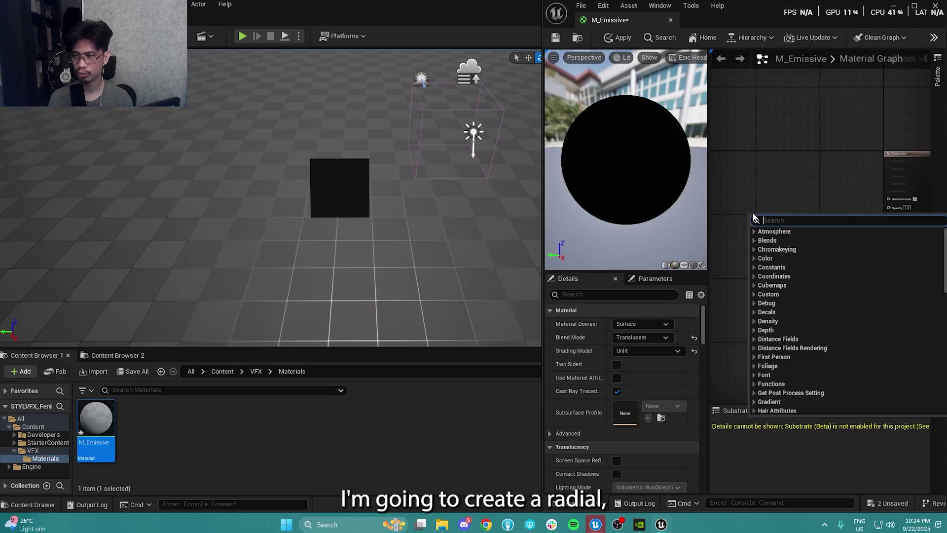
text(ra)
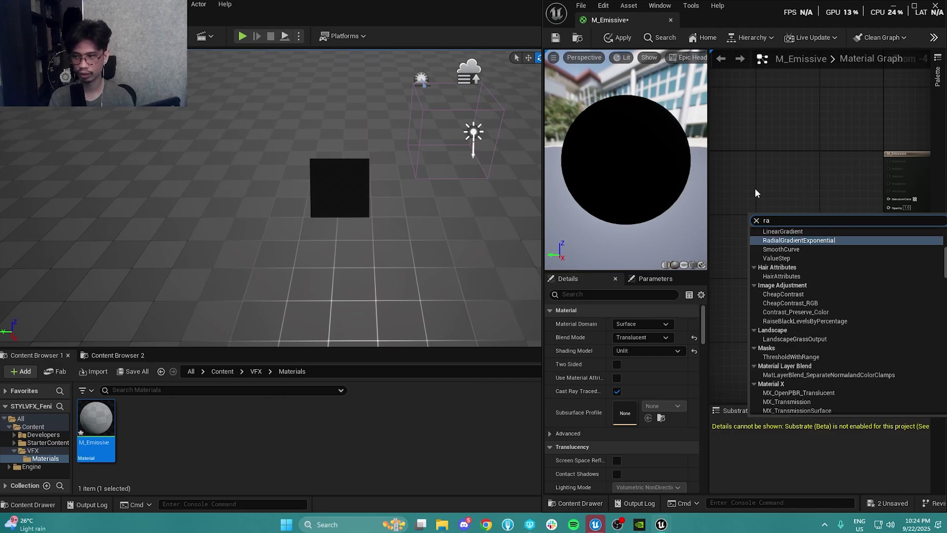
key(Return)
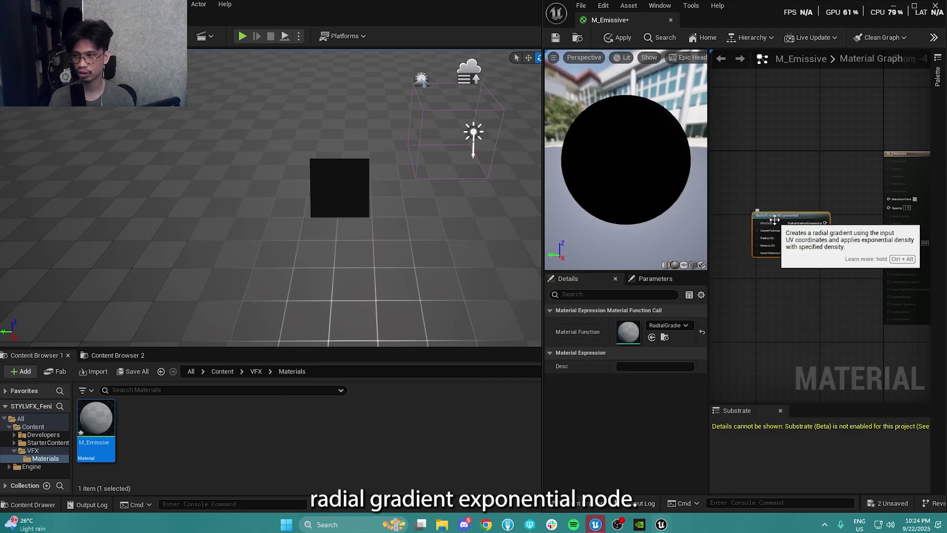
scroll(784, 196, up, 2)
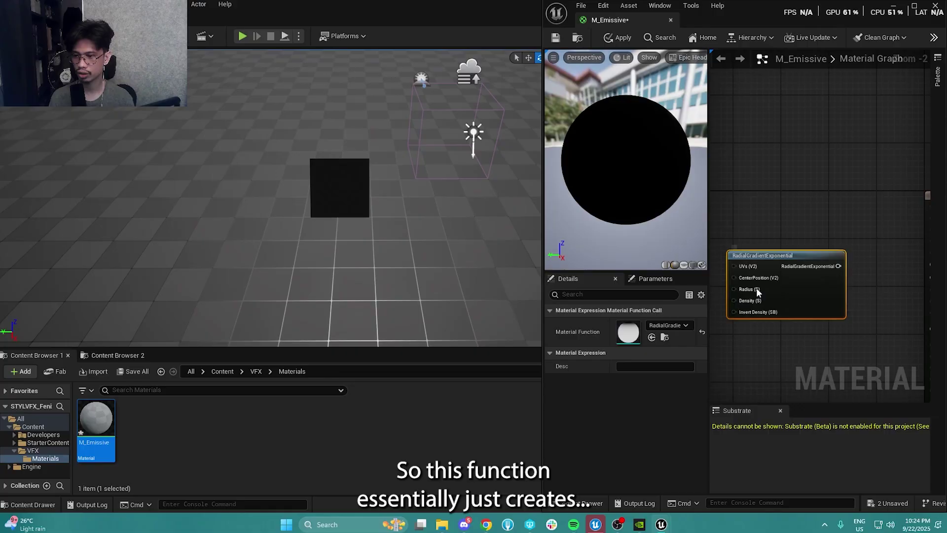
Step: Connect the RadialGradientExponential output to Emissive Color and preview the material on a plane
right_drag(745, 243, 703, 222)
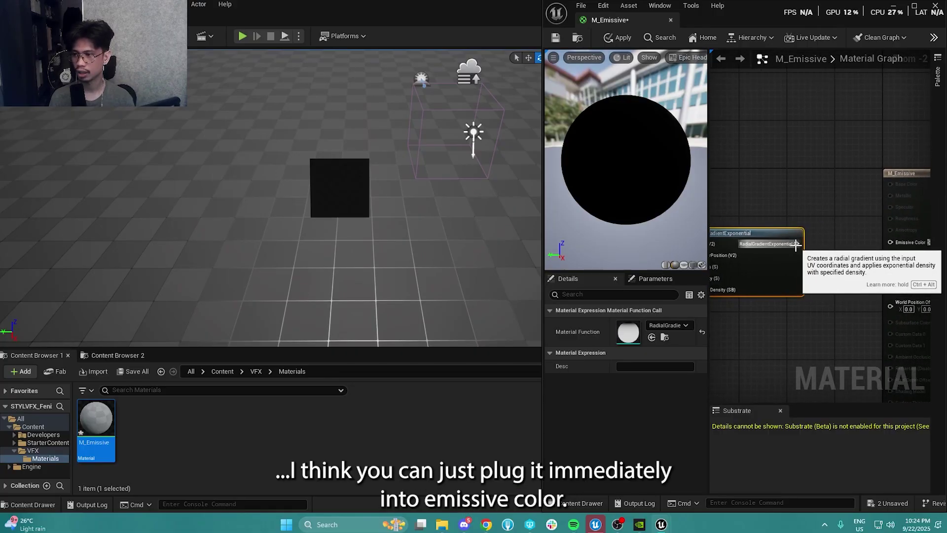
drag(797, 244, 892, 243)
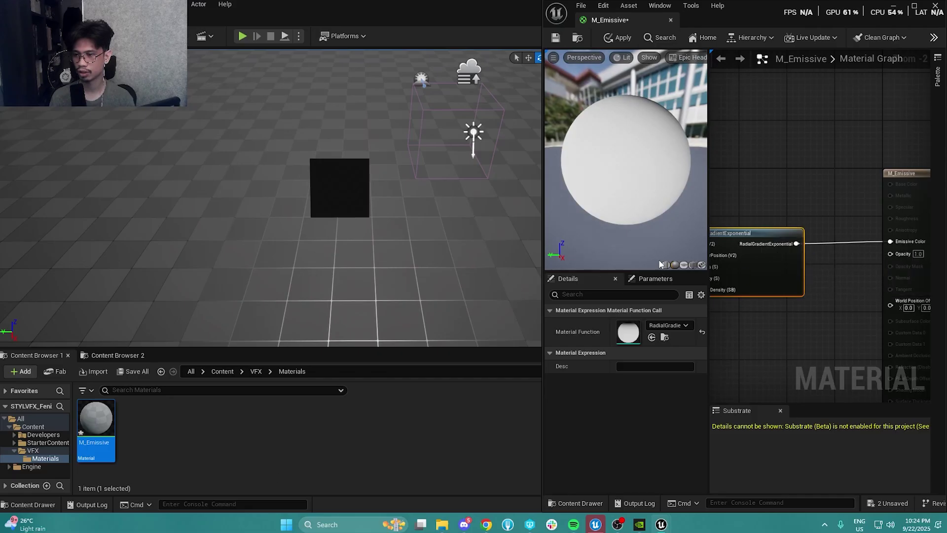
click(683, 265)
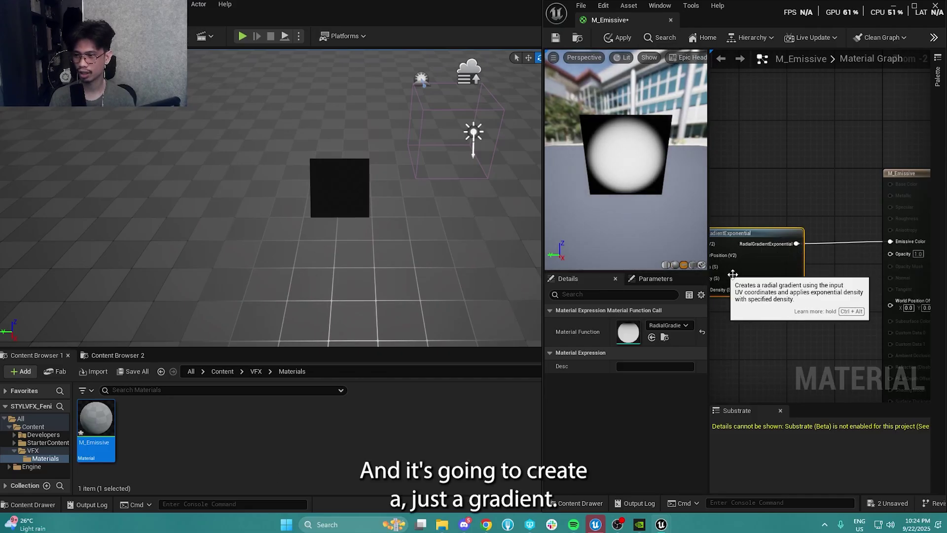
Step: Add a scalar parameter named Radius and connect it to the RadialGradientExponential node's Radius input
right_drag(845, 265, 915, 235)
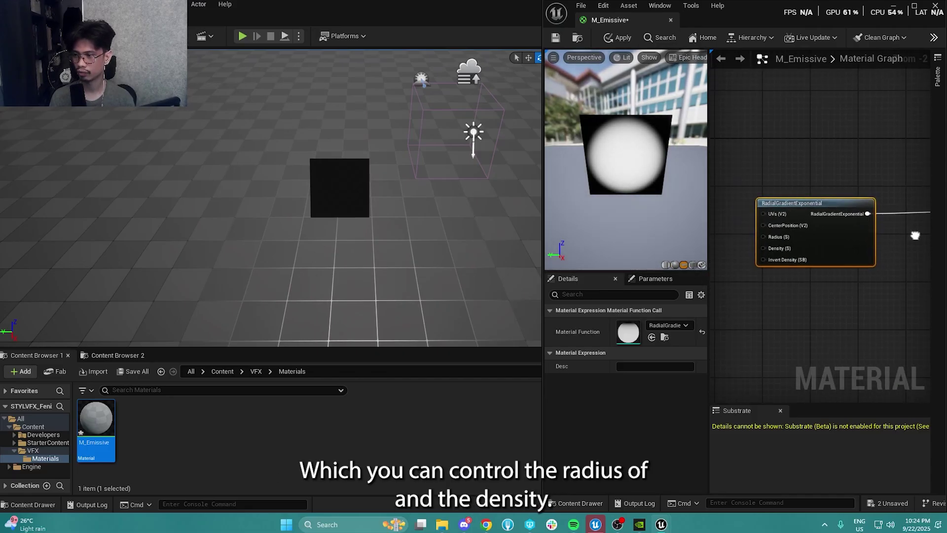
right_drag(770, 319, 832, 307)
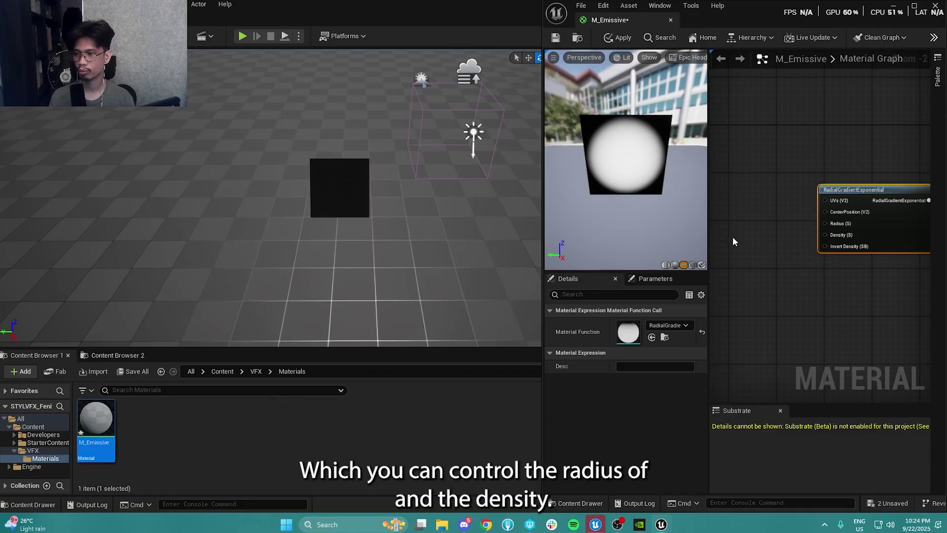
click(732, 239)
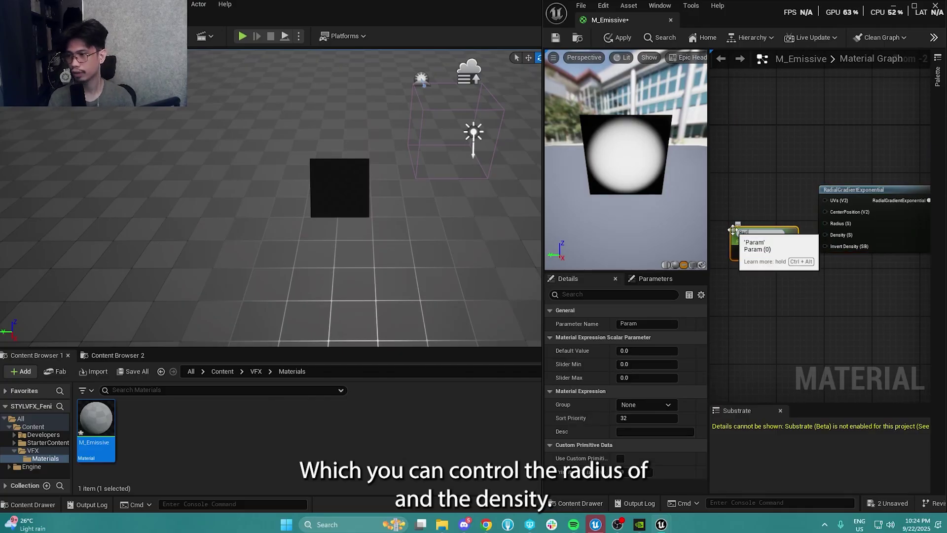
key(Return)
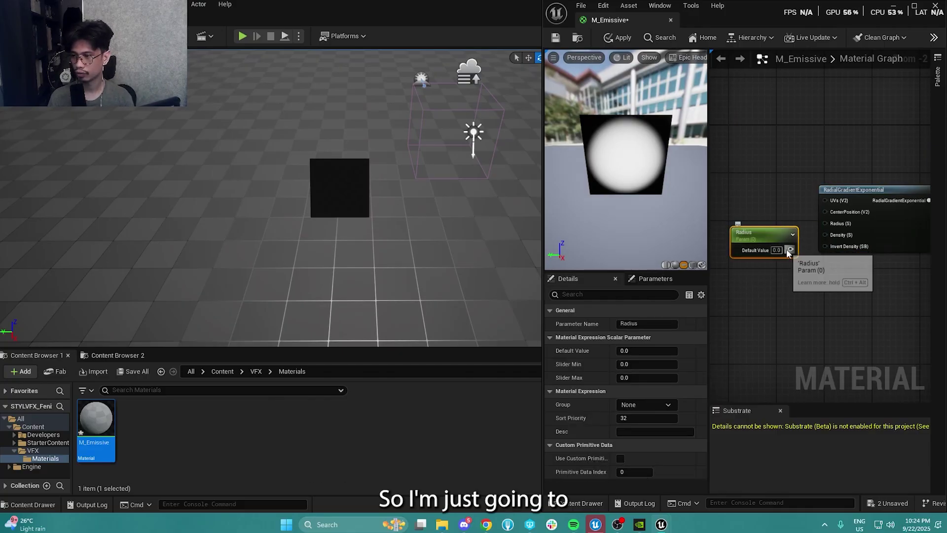
drag(791, 249, 836, 225)
click(754, 237)
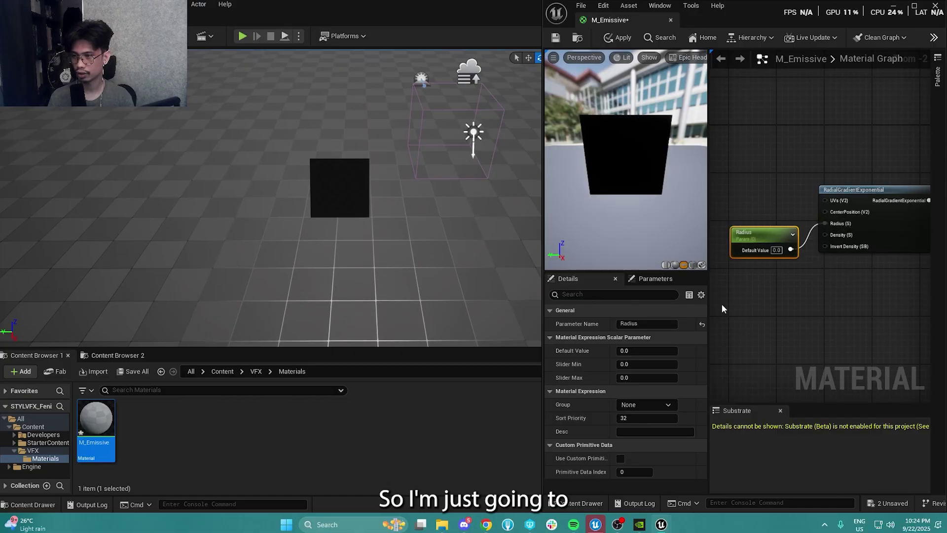
Step: Set the Radius parameter's default value to 0.3, trying 0.2 first
click(645, 351)
text(0.2)
key(Return)
text(0.3)
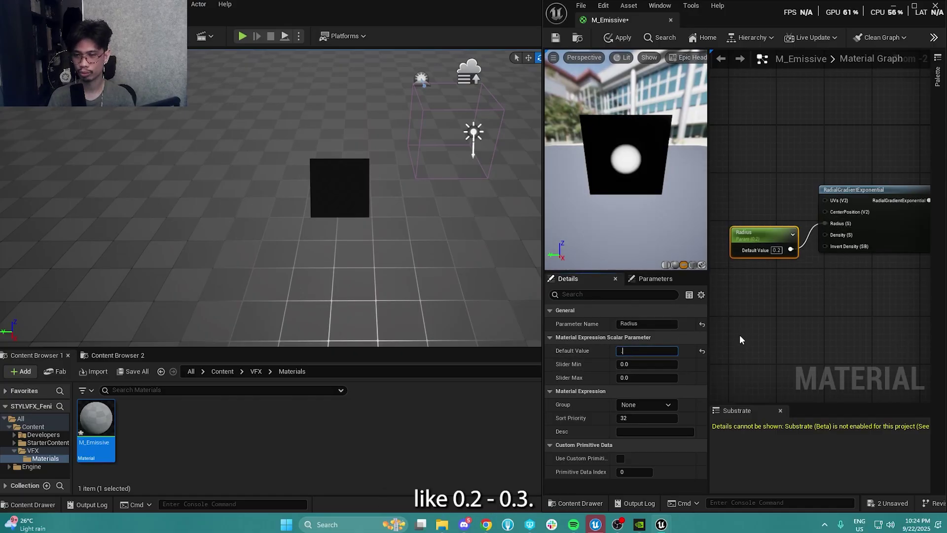
key(Return)
click(784, 323)
Step: Add a Constant3Vector above the gradient node and a Multiply node combining the constant (A) with the radial gradient (B)
right_drag(875, 283, 819, 289)
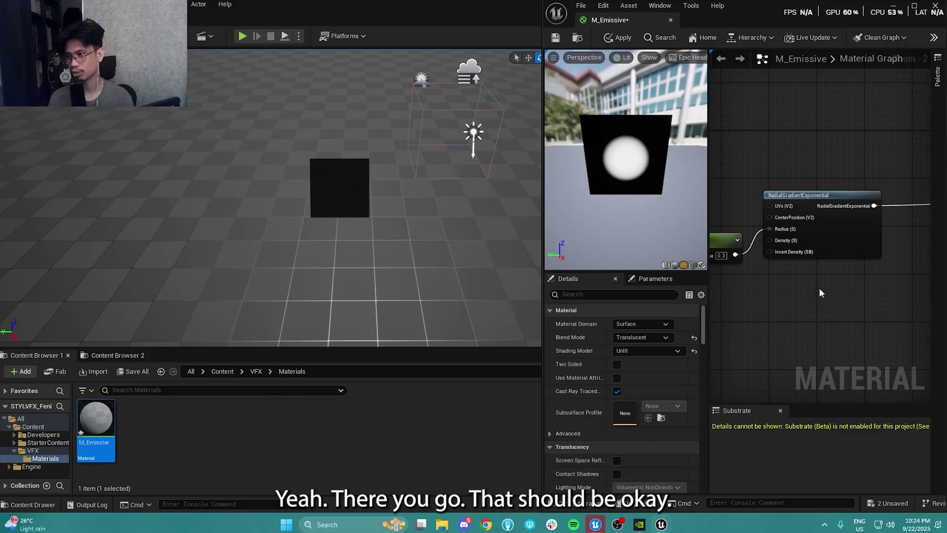
right_drag(920, 259, 834, 269)
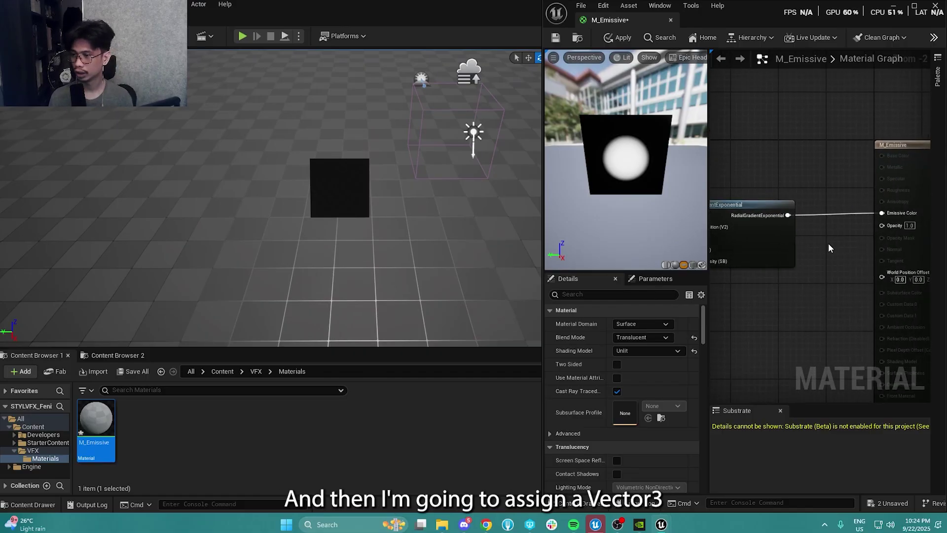
right_drag(802, 297, 869, 340)
right_drag(814, 175, 779, 169)
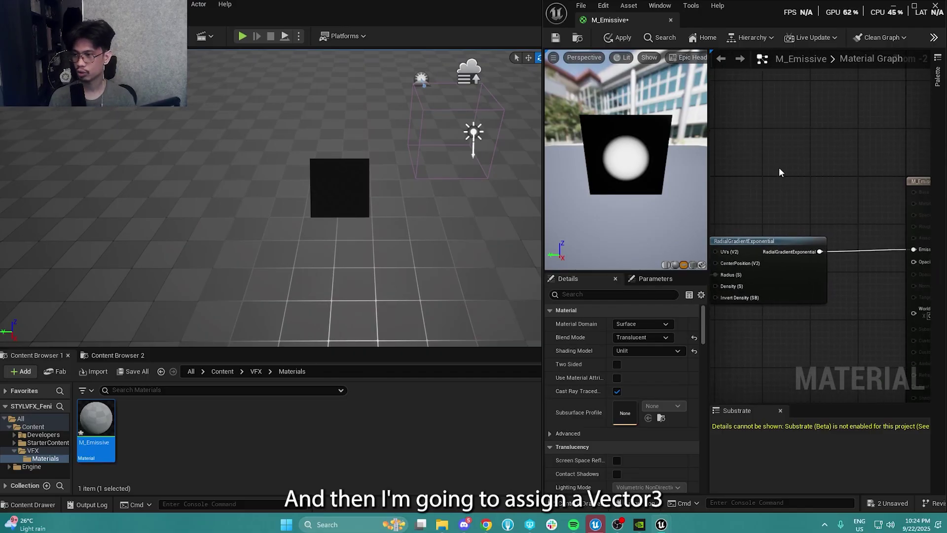
click(727, 132)
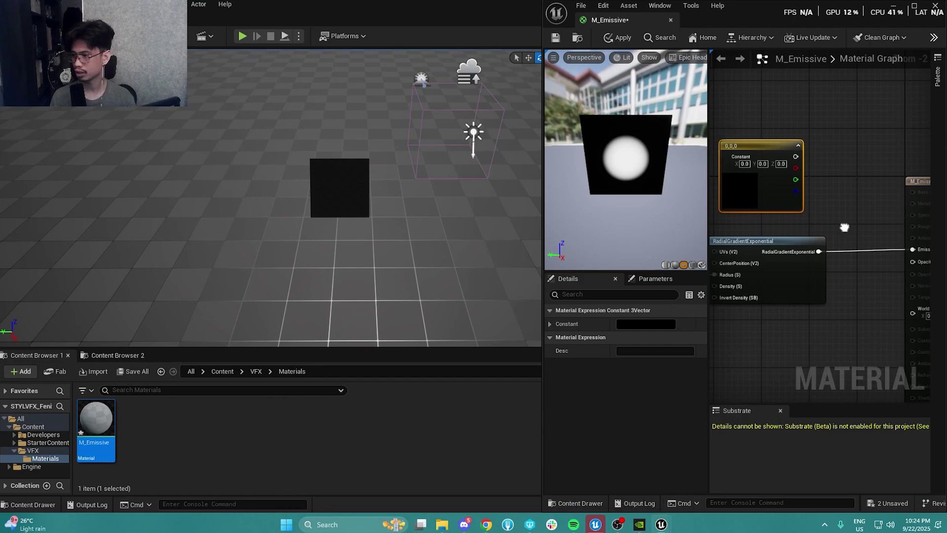
right_drag(844, 227, 836, 201)
click(842, 186)
drag(847, 201, 879, 245)
click(814, 206)
Step: Connect the RadialGradientExponential output to Opacity and move the M_Emissive output node farther from the Multiply node
right_drag(744, 236, 736, 216)
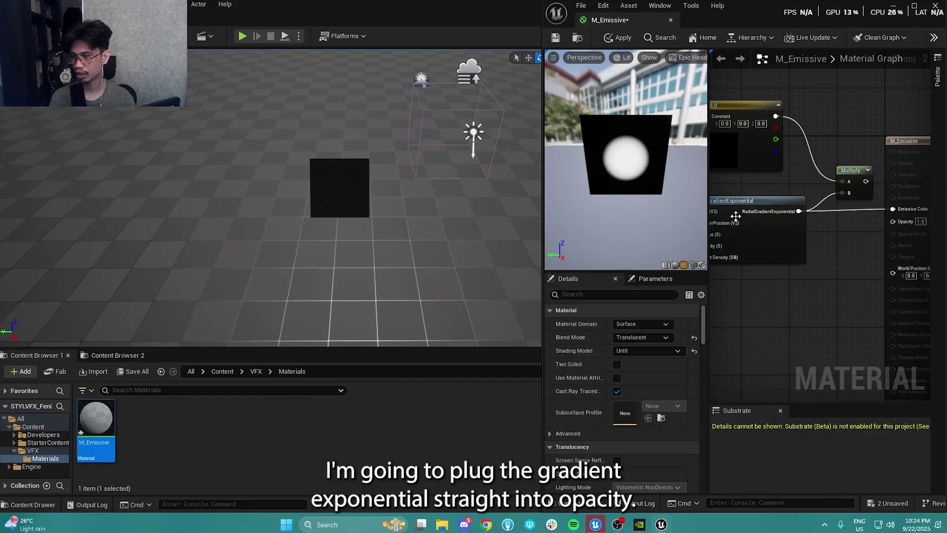
right_drag(858, 259, 824, 269)
drag(762, 222, 857, 232)
right_drag(857, 212, 799, 247)
drag(857, 189, 921, 173)
click(811, 202)
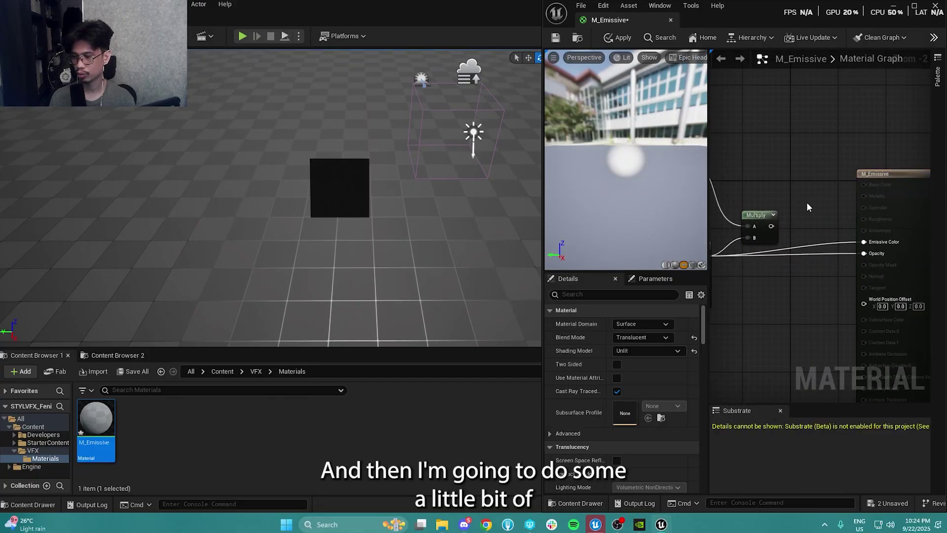
Step: Rearrange the Constant3Vector, Multiply and M_Emissive output nodes to leave room before the output
scroll(807, 202, down, 2)
click(753, 192)
drag(754, 194, 754, 197)
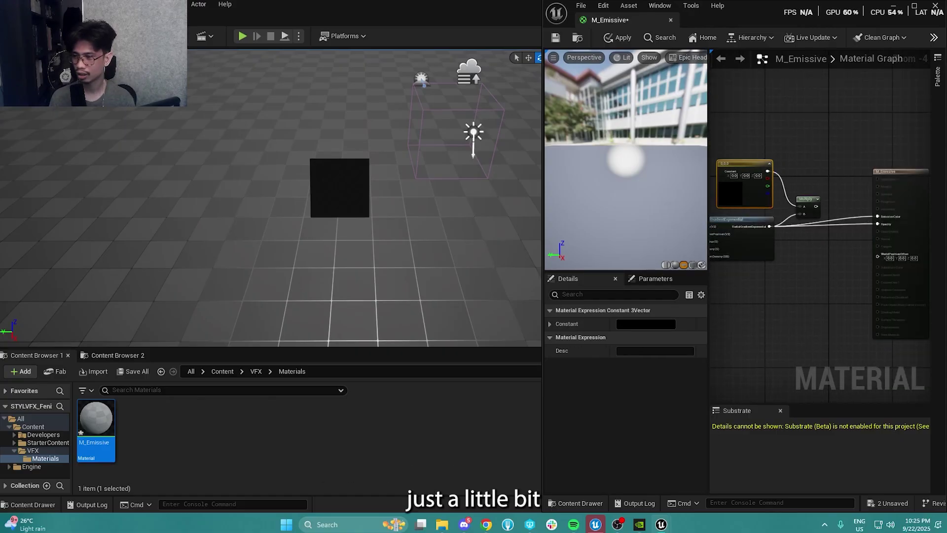
right_drag(730, 240, 774, 234)
right_drag(882, 197, 854, 196)
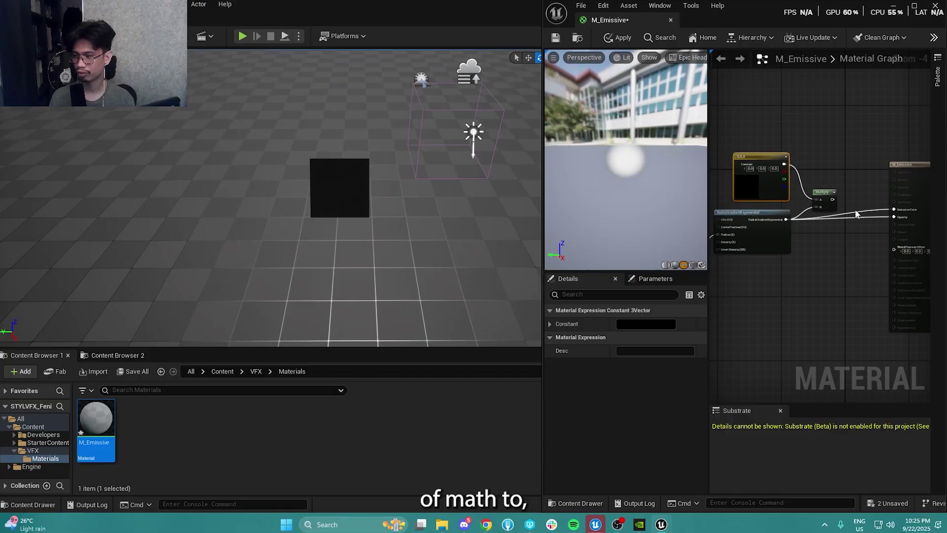
drag(823, 192, 820, 176)
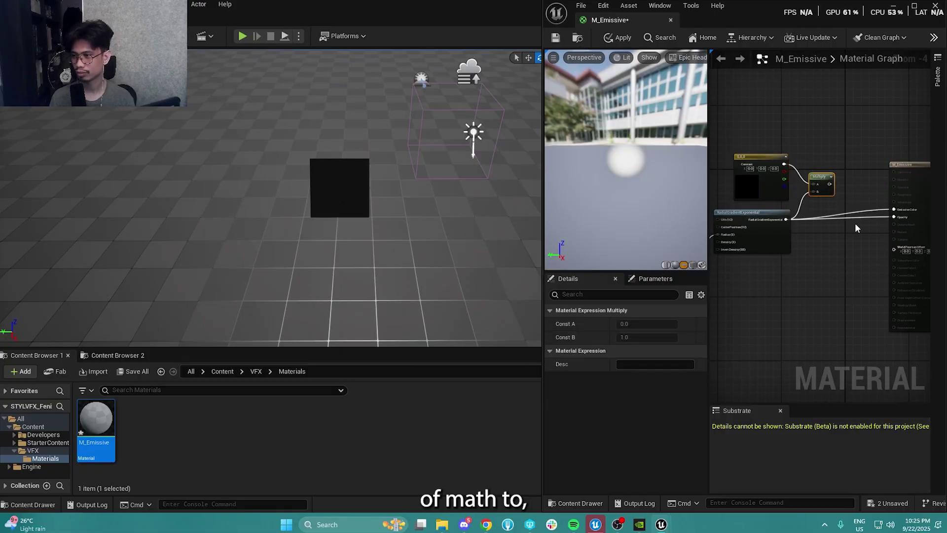
right_drag(864, 203, 818, 227)
drag(863, 186, 878, 174)
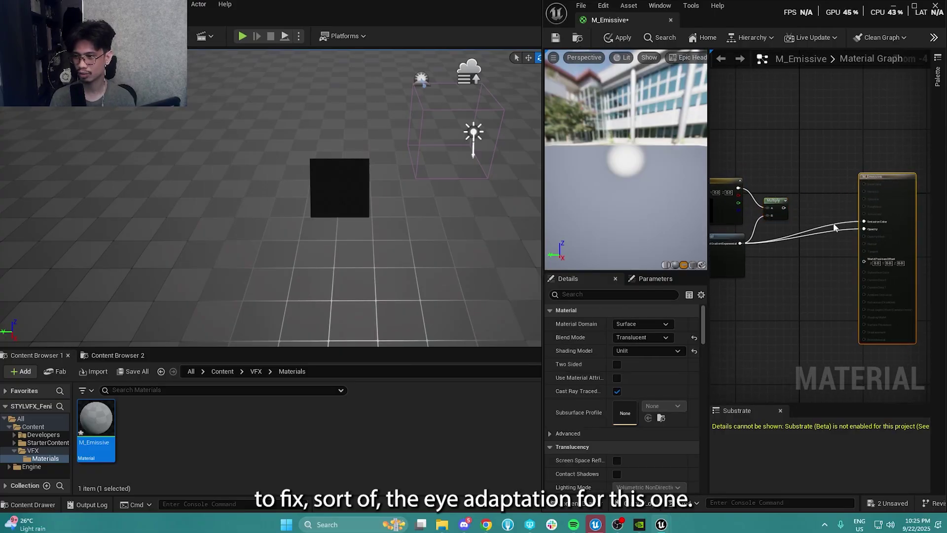
Step: Add a Divide node between Multiply and the M_Emissive output, and feed the Multiply result into its A input
click(828, 202)
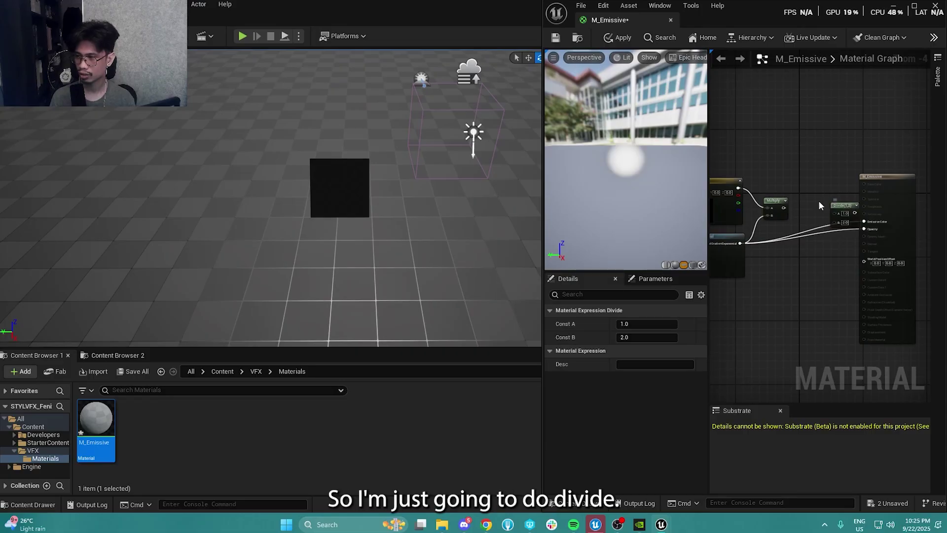
click(819, 203)
drag(848, 206, 805, 196)
drag(807, 190, 830, 194)
Step: Add an EyeAdaptation node, connect it to the Divide node's B input, and connect Divide to Emissive Color
right_click(785, 227)
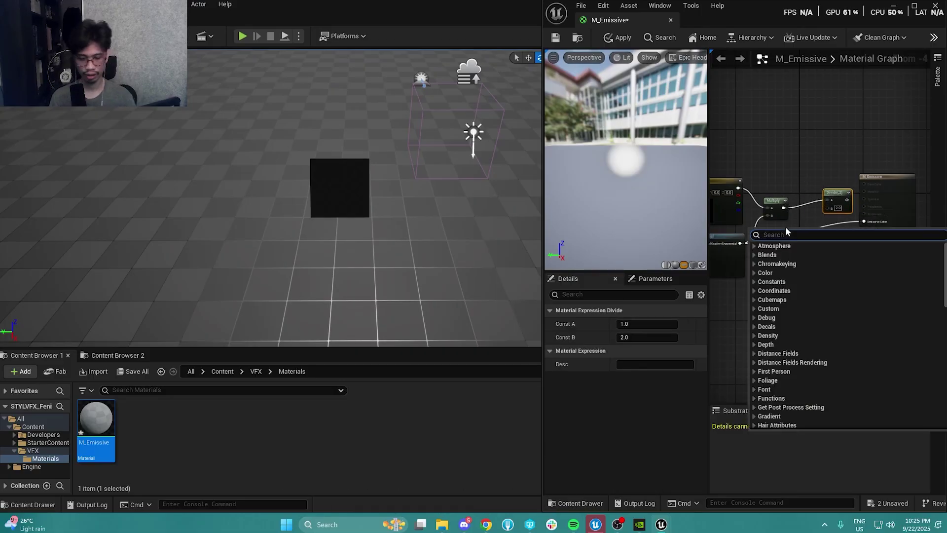
text(eyea)
key(Return)
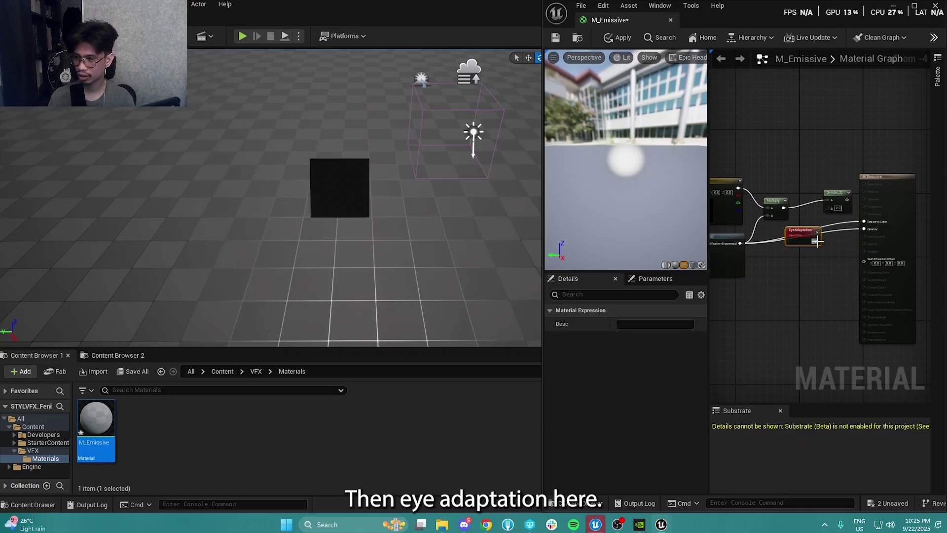
drag(816, 241, 864, 222)
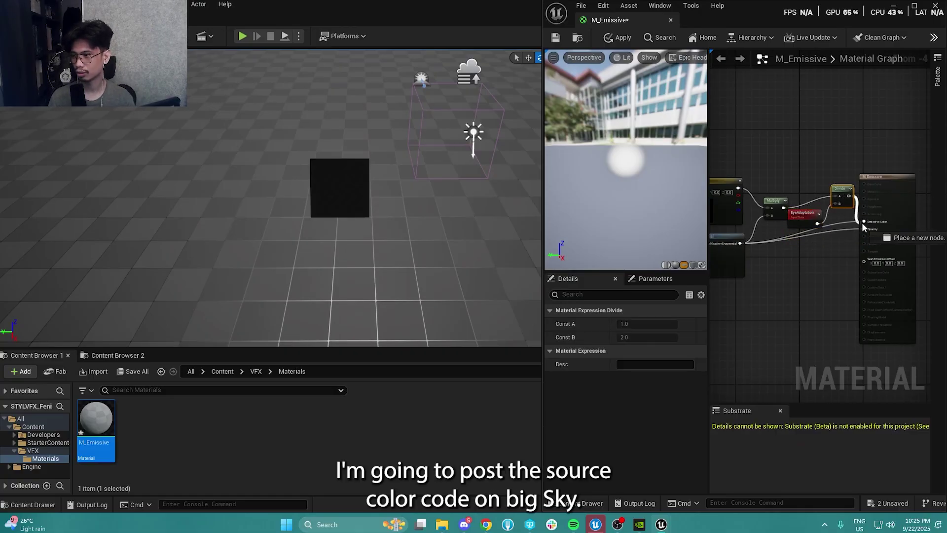
Step: Tidy the layout of the M_Emissive output, EyeAdaptation and Multiply nodes, and widen the material graph area
drag(889, 176, 906, 192)
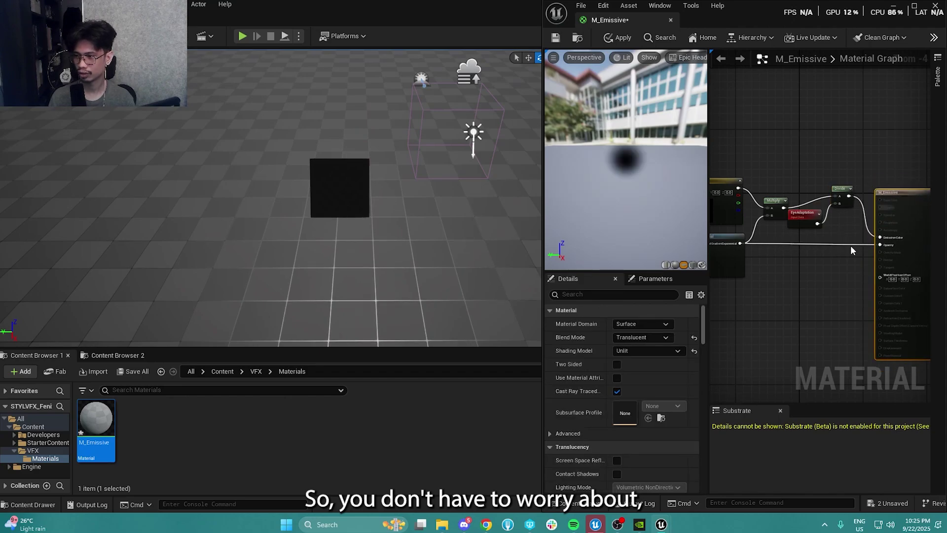
drag(804, 216, 778, 187)
click(807, 278)
click(775, 201)
right_drag(828, 254, 878, 240)
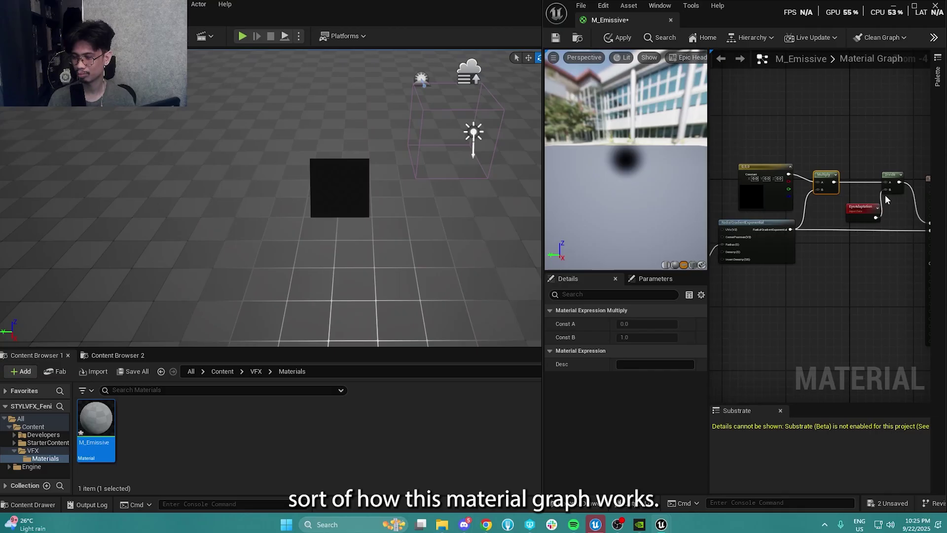
scroll(886, 199, down, 1)
drag(713, 218, 634, 226)
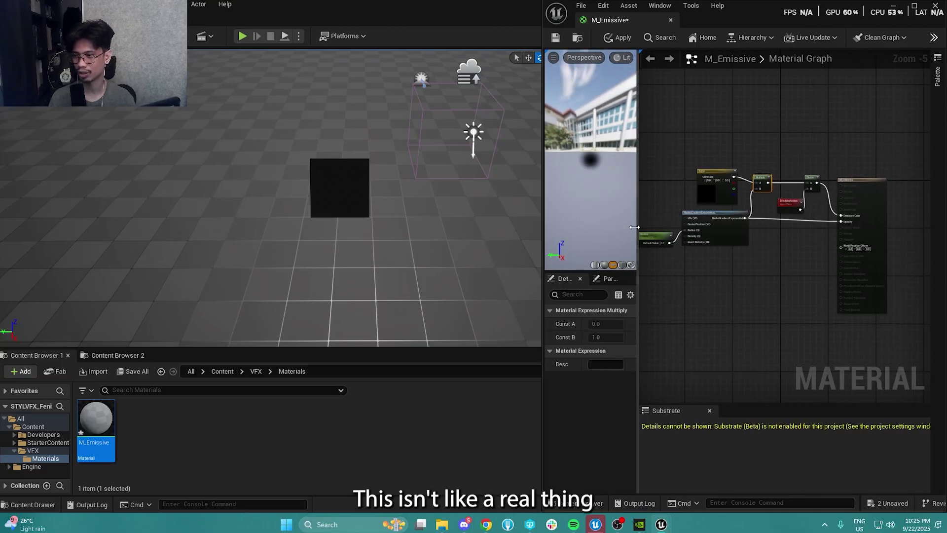
Step: Set the Constant3Vector colour to white (1.0, 1.0, 1.0)
scroll(740, 264, up, 1)
scroll(747, 170, up, 1)
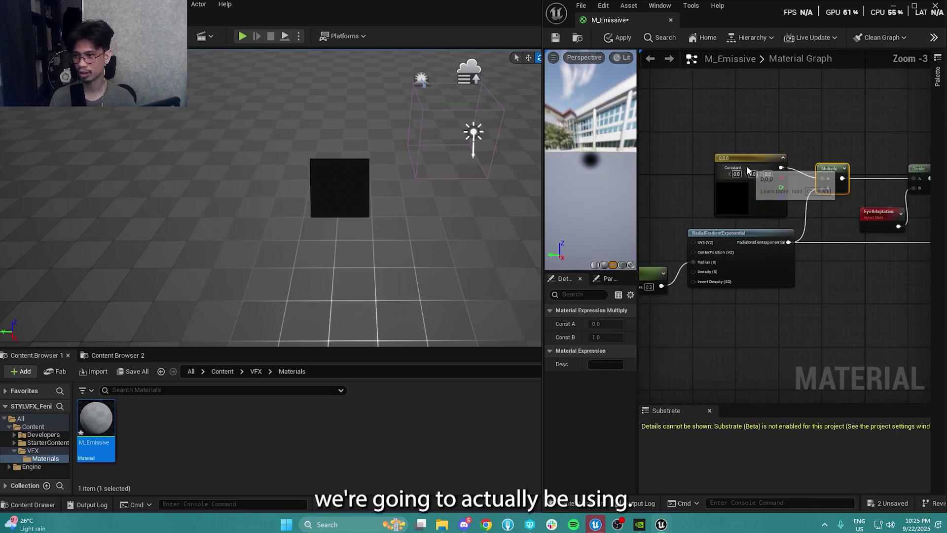
scroll(747, 170, up, 1)
click(731, 194)
click(605, 323)
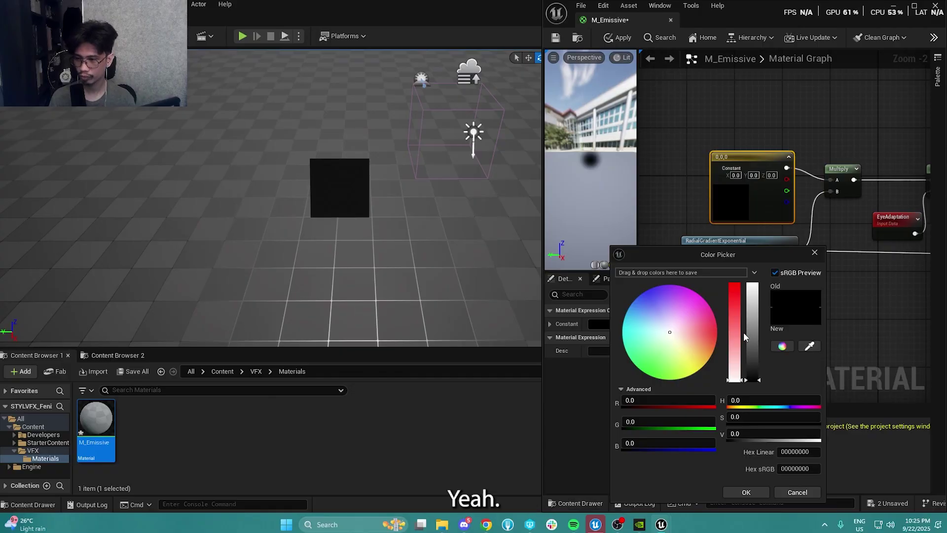
drag(752, 332, 731, 230)
click(744, 492)
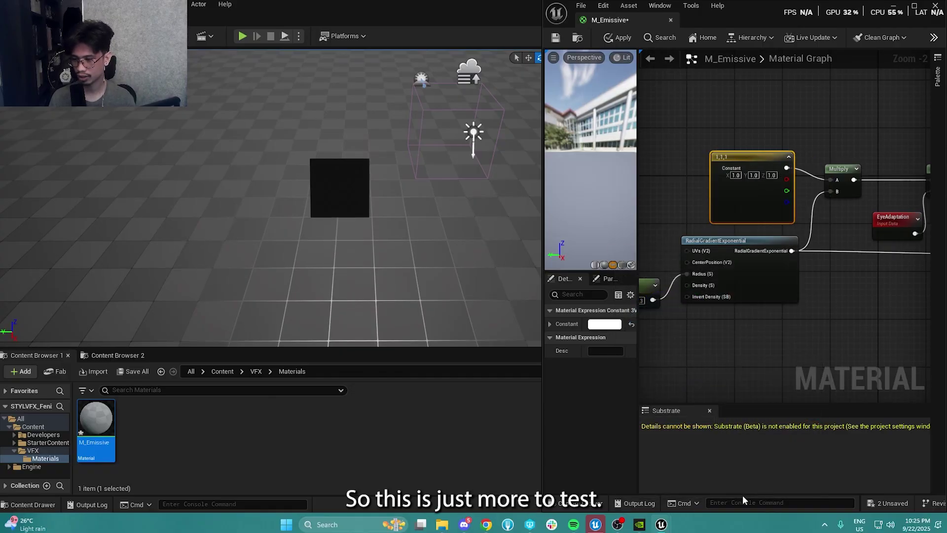
Step: Raise the Constant3Vector colour's Value (V) to 50, trying 10 first
double_click(731, 203)
click(878, 397)
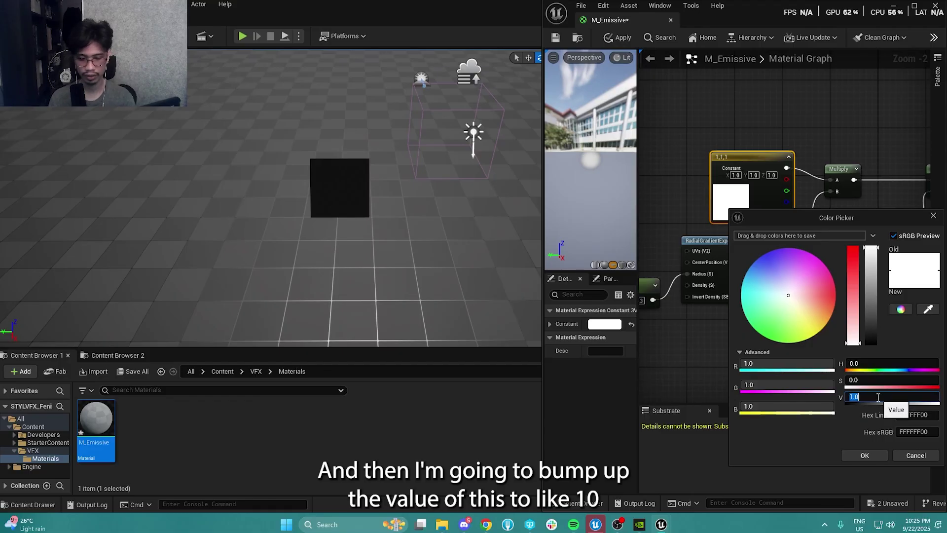
text(10)
key(Return)
text(5)
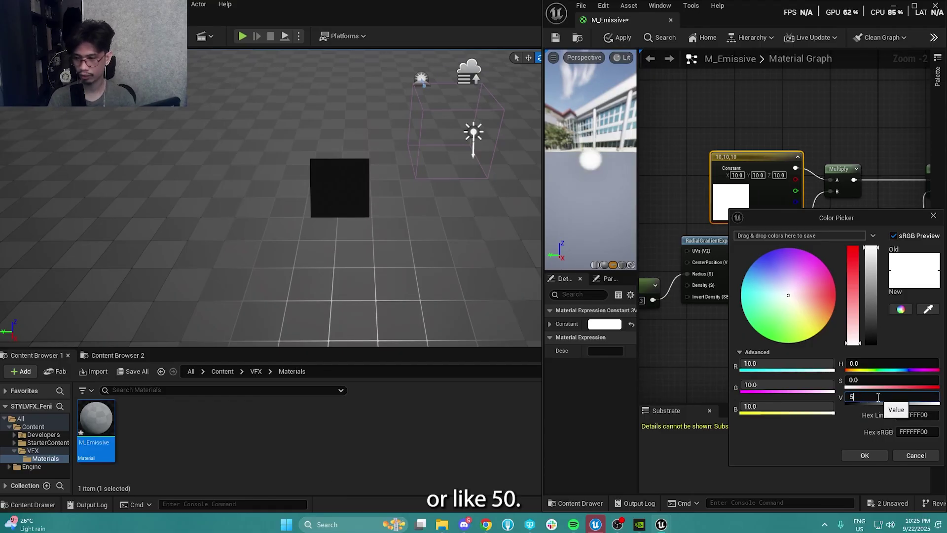
text(0)
key(Return)
click(865, 454)
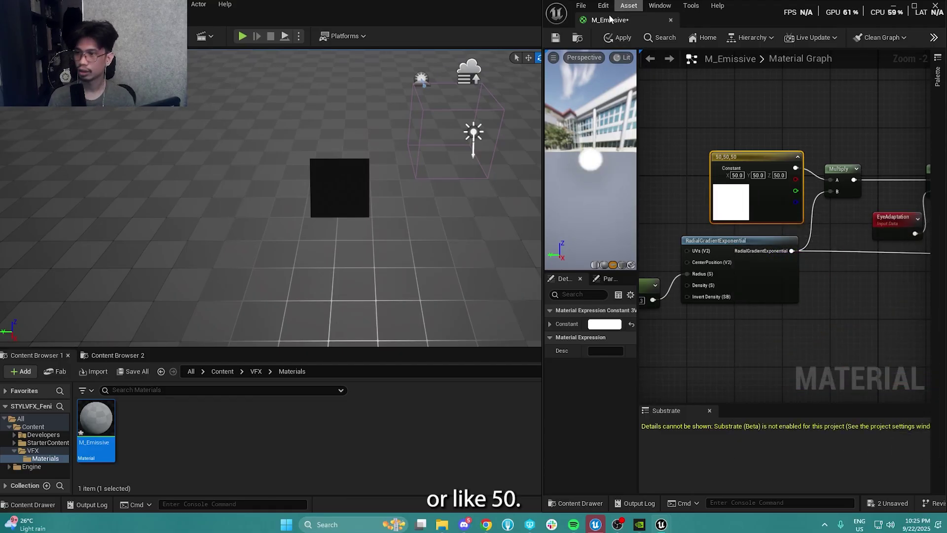
Step: Apply the M_Emissive changes to the level and close the material editor
click(603, 39)
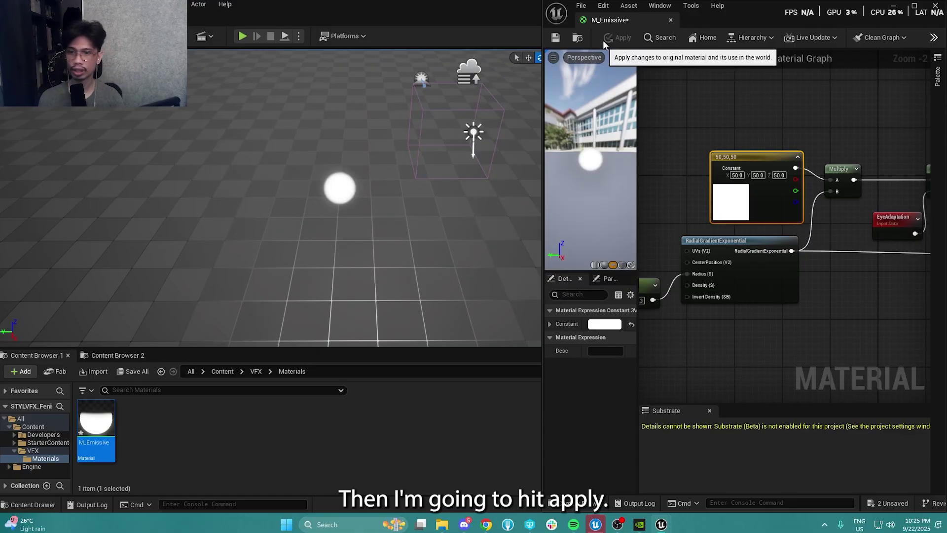
click(839, 321)
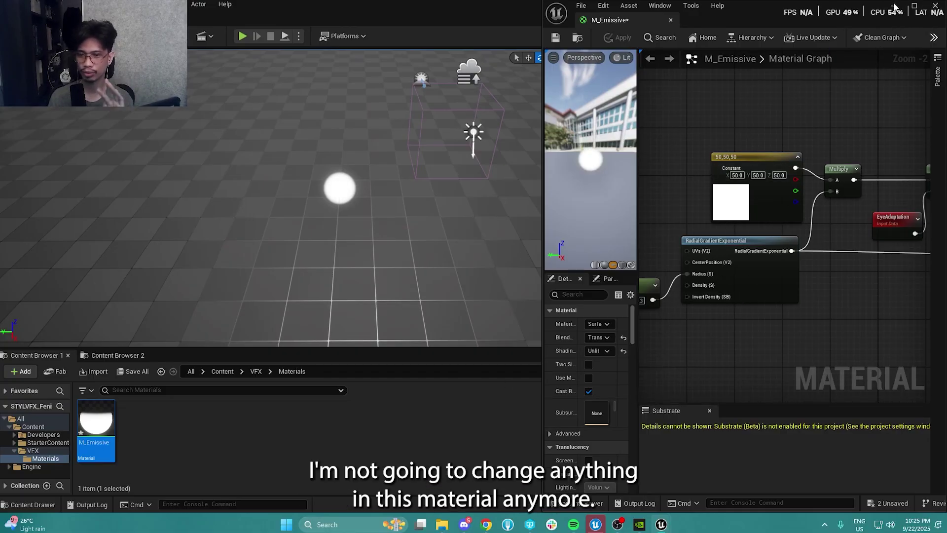
click(936, 5)
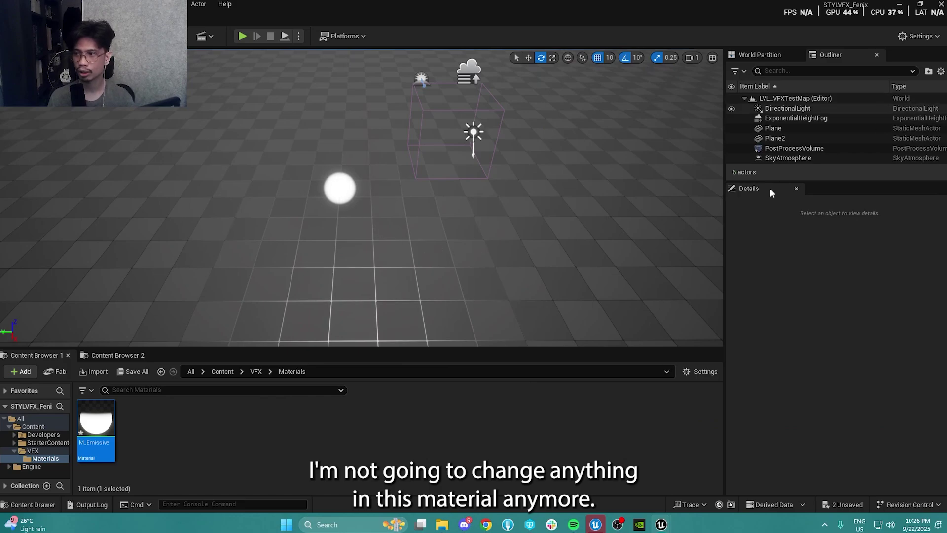
Step: Examine the glow around the emissive plane in the level from near and far
right_drag(459, 275, 421, 245)
key(g)
click(353, 209)
key(Escape)
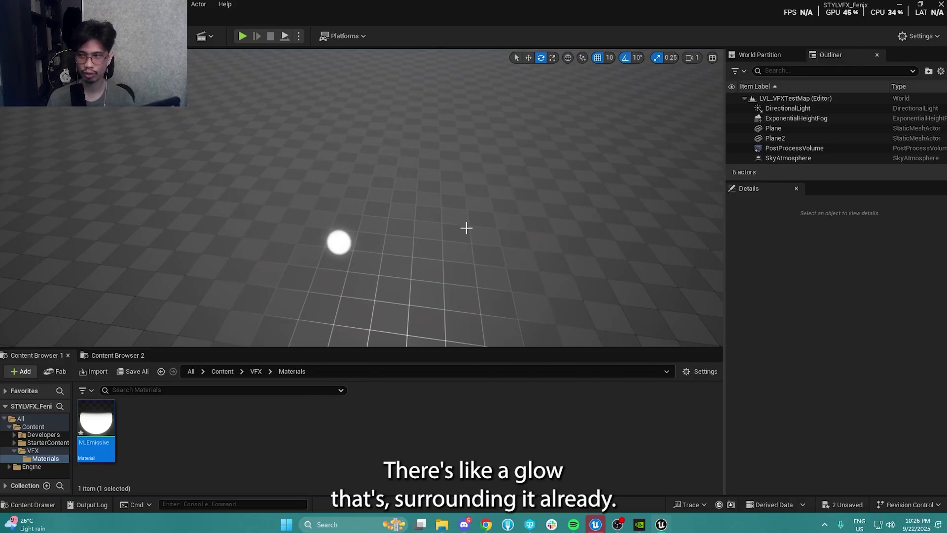
right_drag(348, 247, 349, 247)
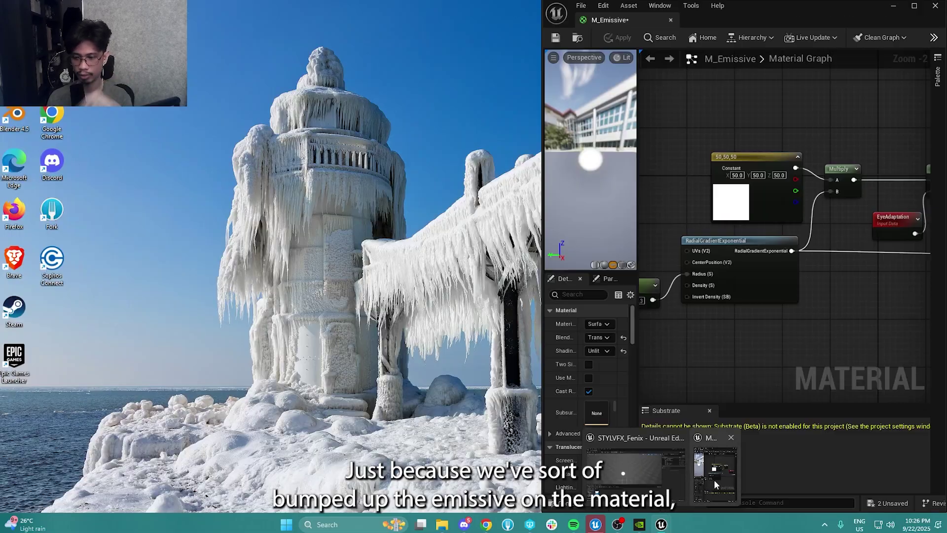
click(380, 447)
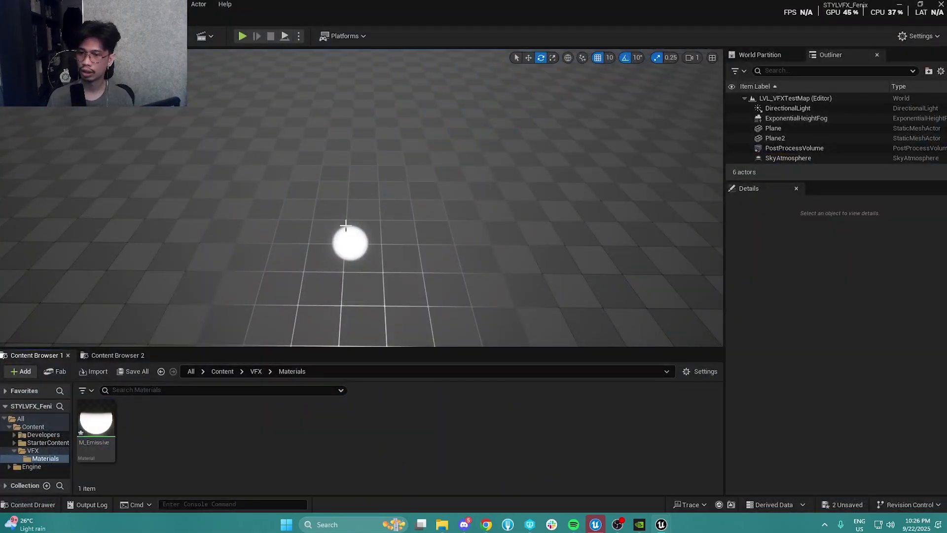
click(345, 226)
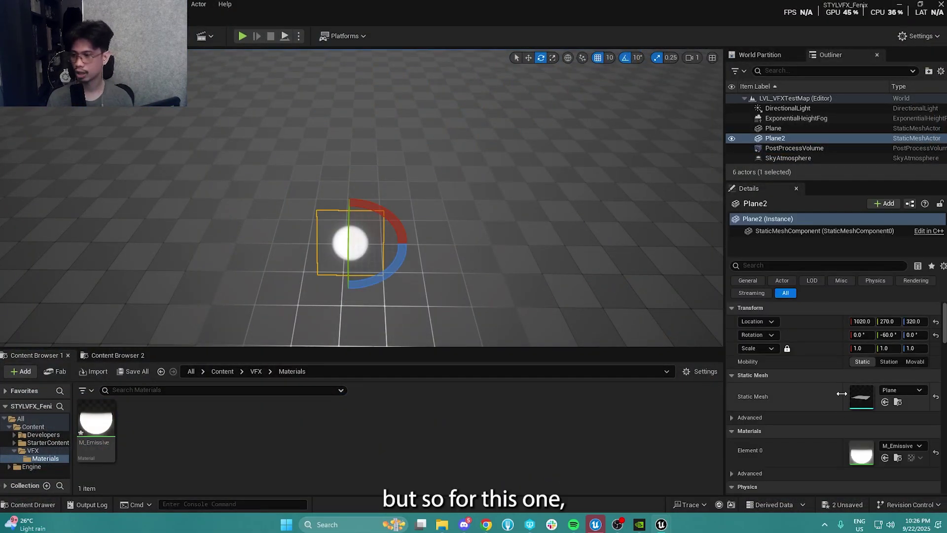
key(Escape)
click(354, 255)
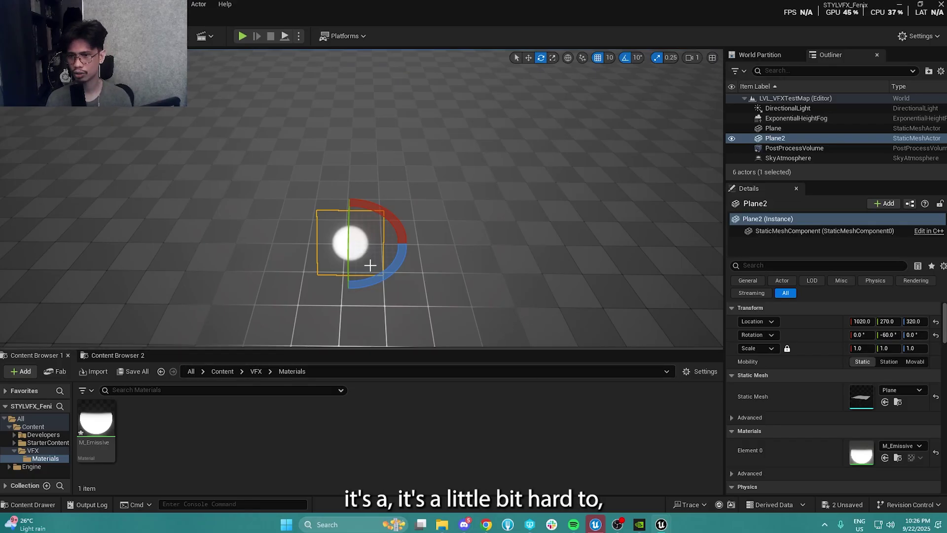
drag(816, 181, 816, 185)
right_drag(525, 261, 520, 272)
key(w)
key(Escape)
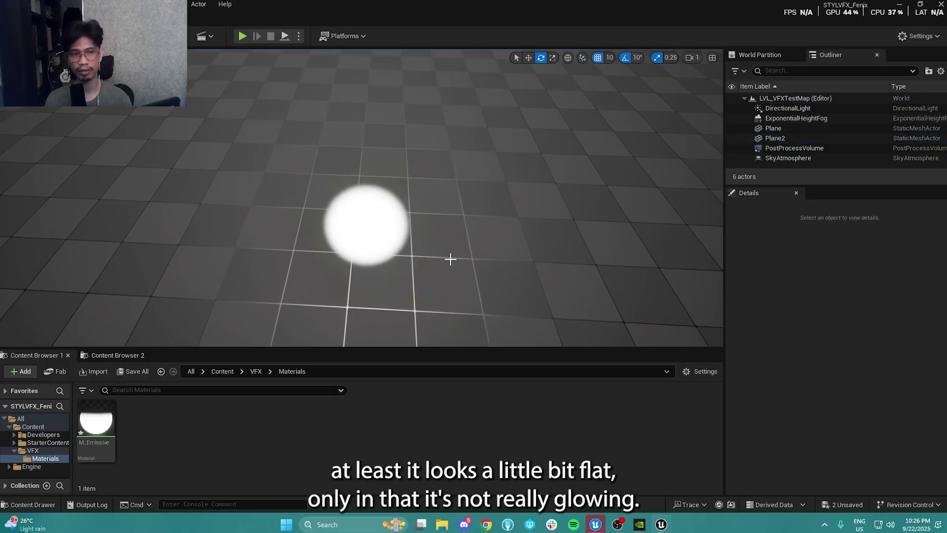
scroll(449, 259, down, 5)
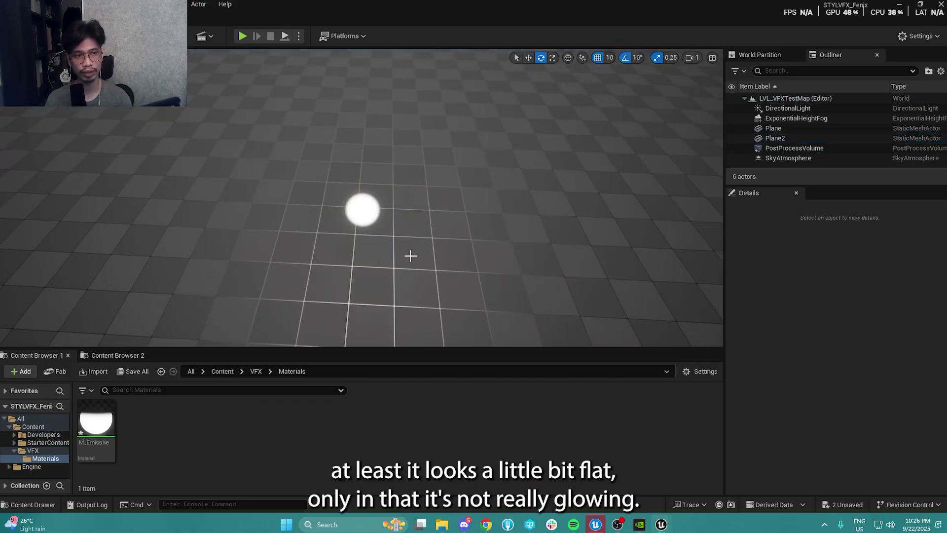
Step: Enable the Bloom overrides for Method, Intensity and Threshold on the PostProcessVolume
click(792, 148)
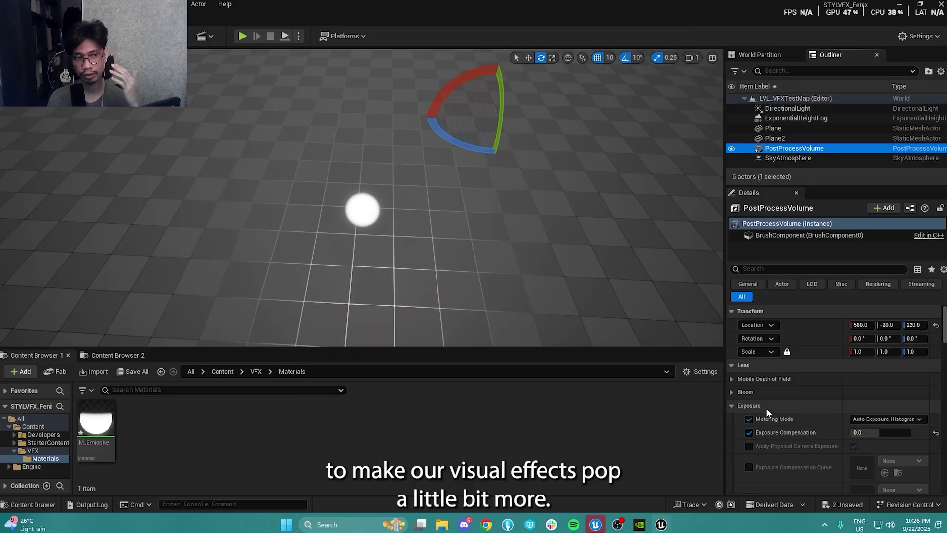
click(775, 139)
click(792, 148)
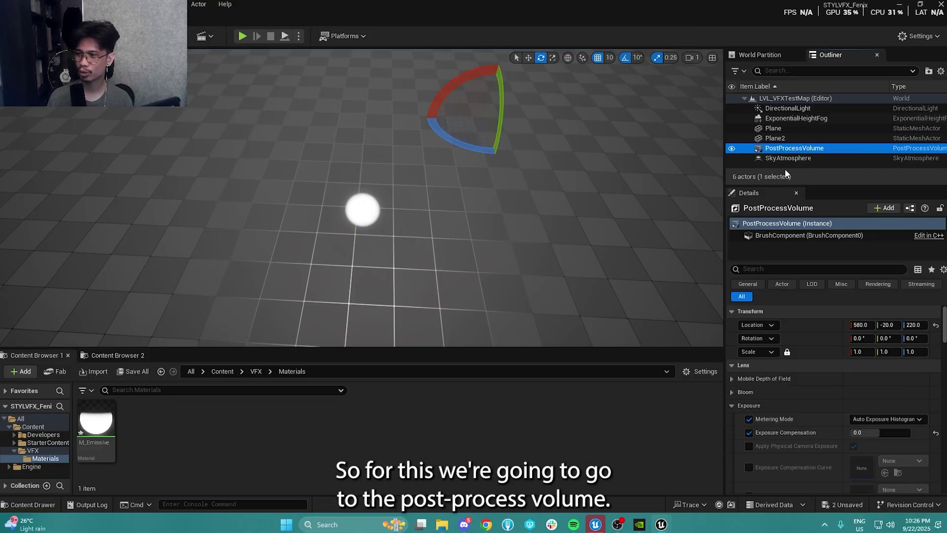
scroll(738, 355, down, 2)
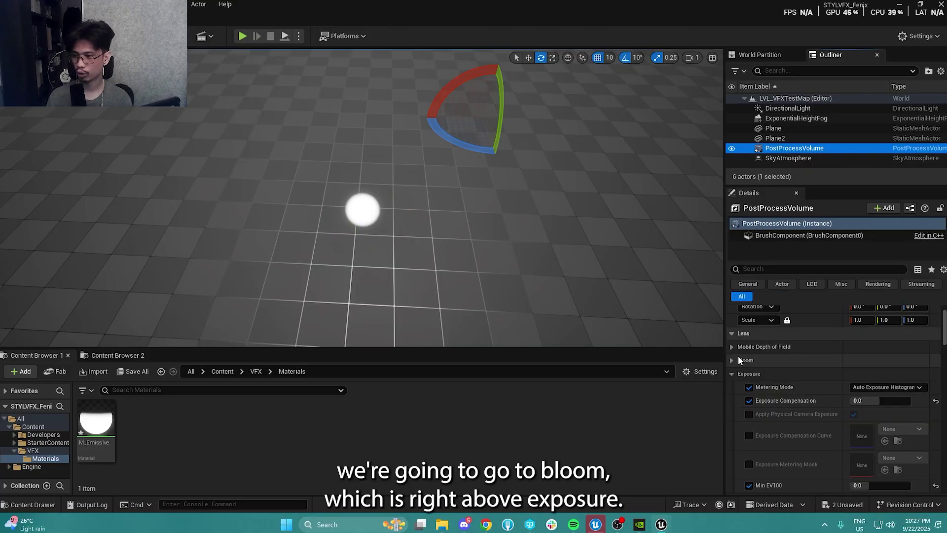
click(733, 360)
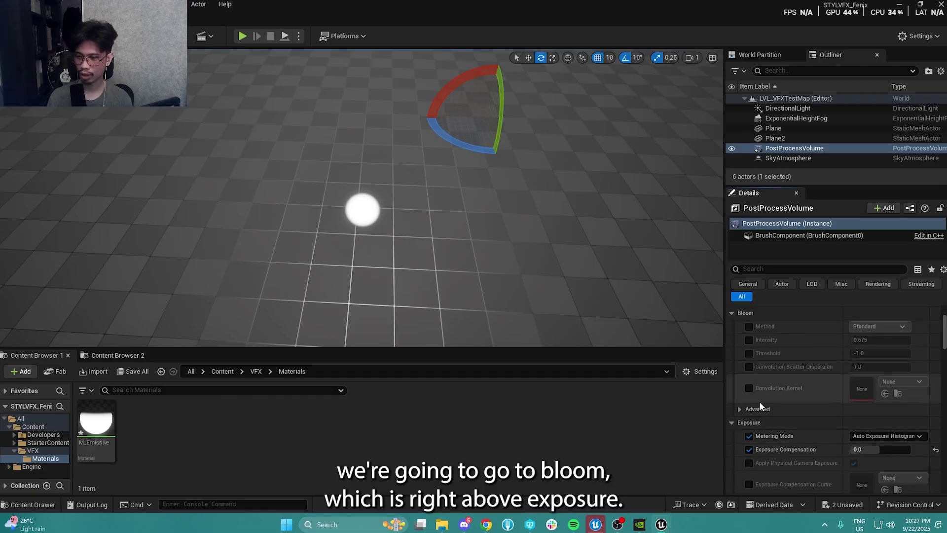
scroll(774, 394, down, 1)
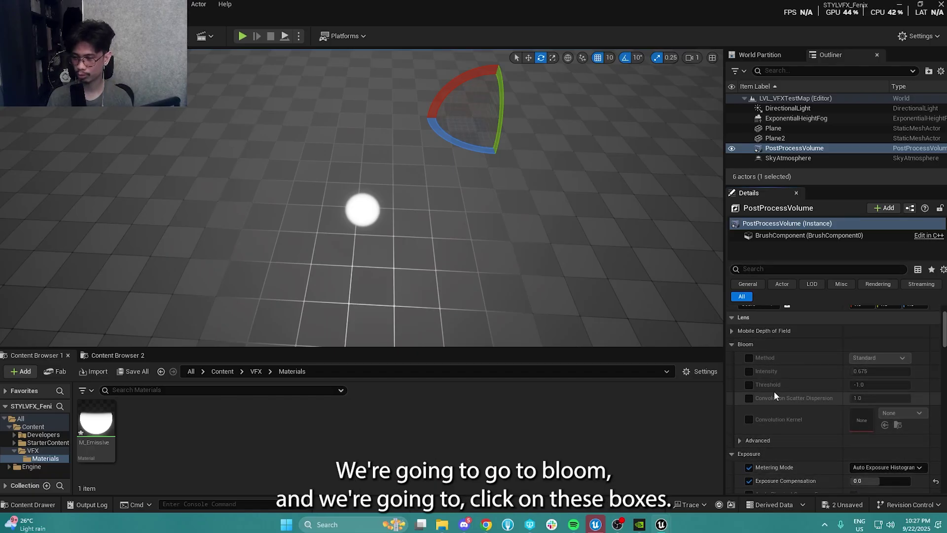
click(748, 358)
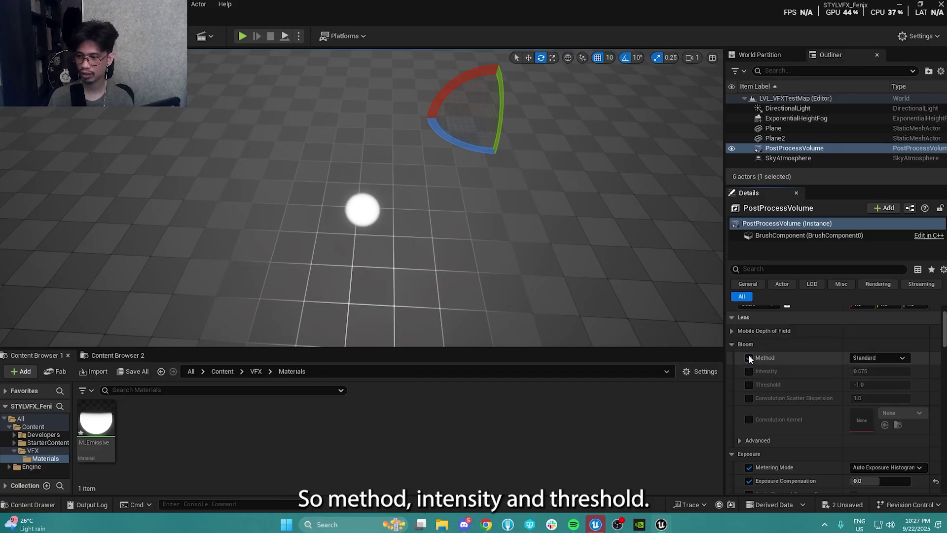
click(749, 370)
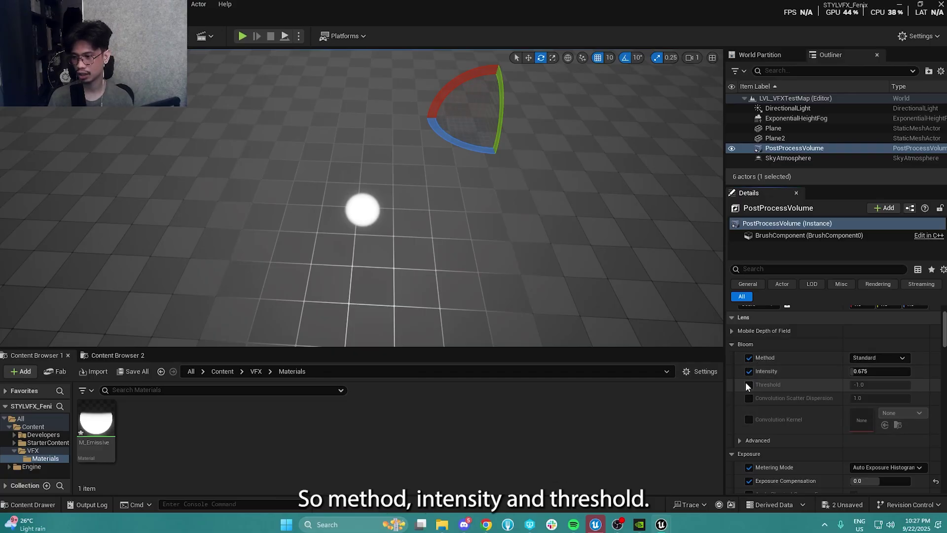
click(747, 385)
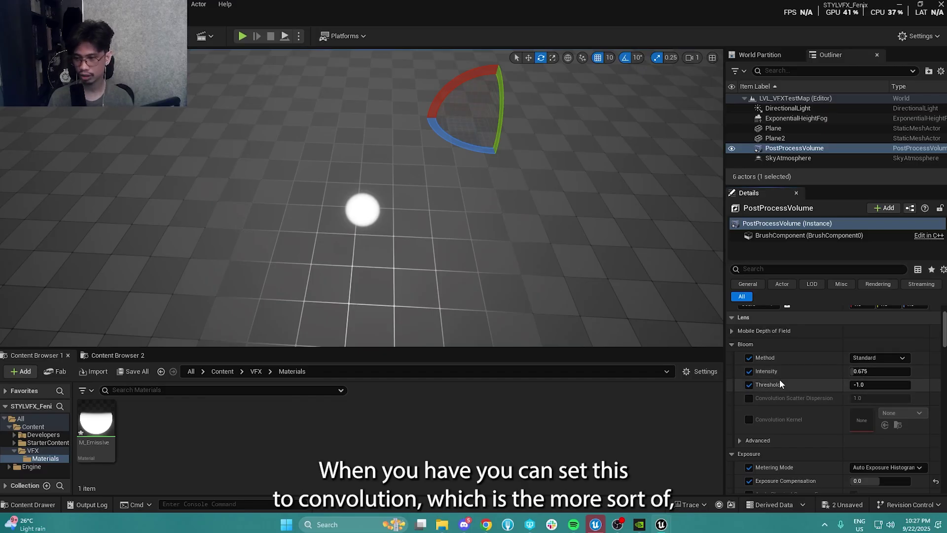
Step: Set the PostProcessVolume's Bloom method to Convolution and view the emissive plane
click(886, 358)
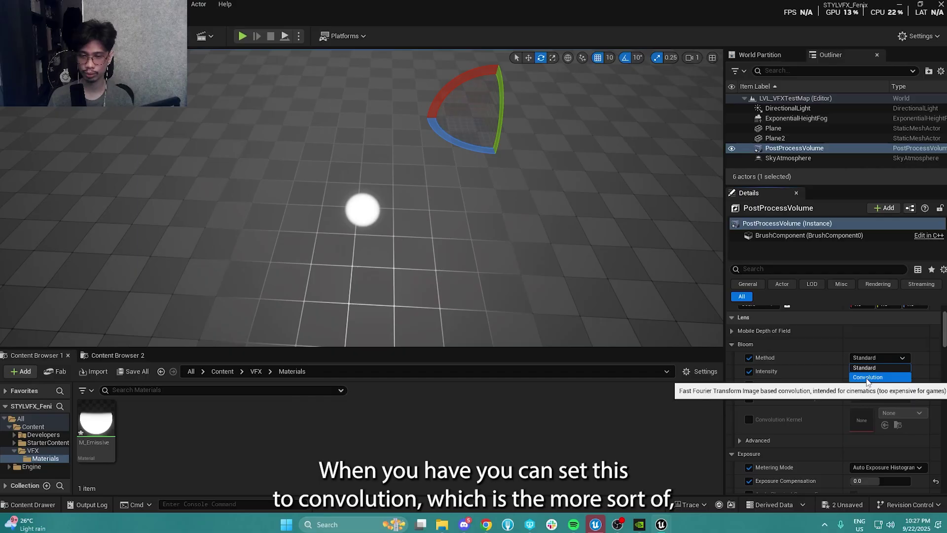
click(867, 377)
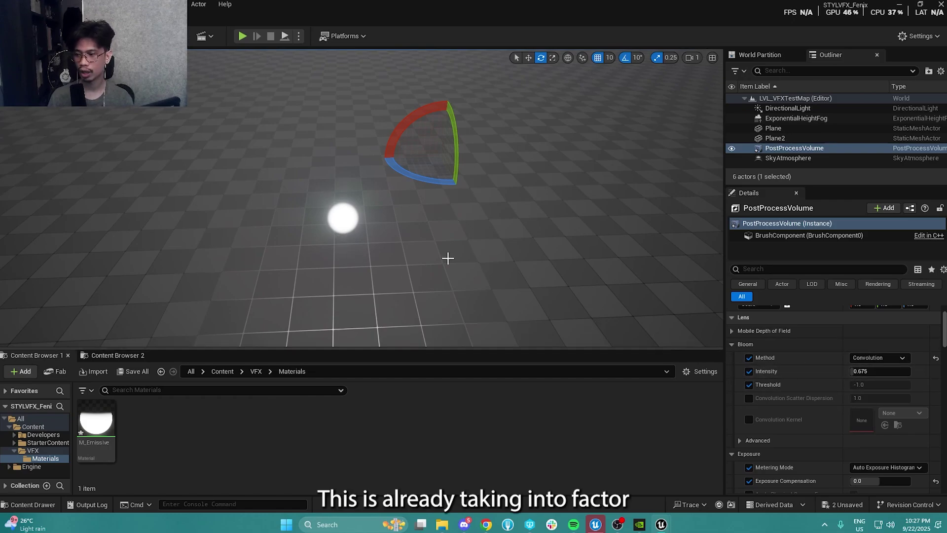
right_drag(446, 258, 436, 261)
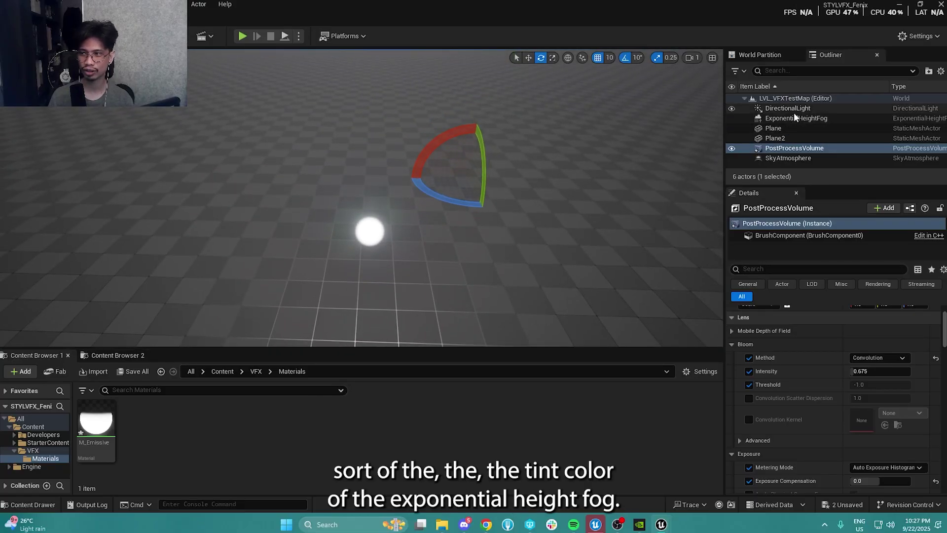
click(771, 109)
click(780, 118)
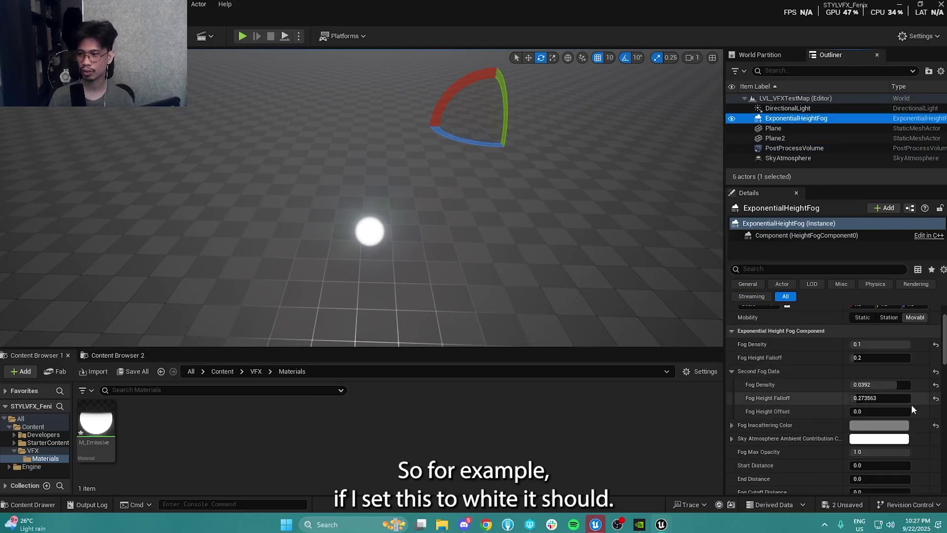
click(883, 425)
drag(784, 369, 788, 379)
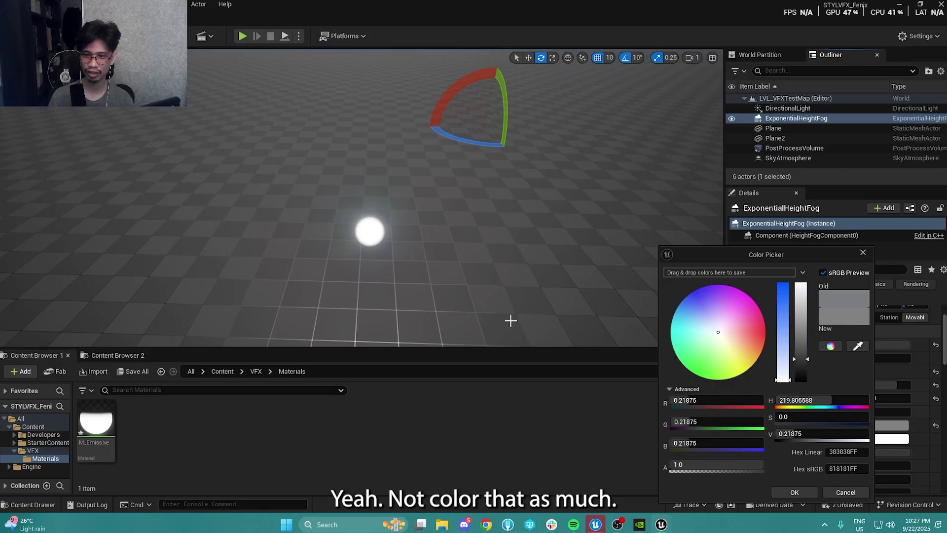
click(846, 492)
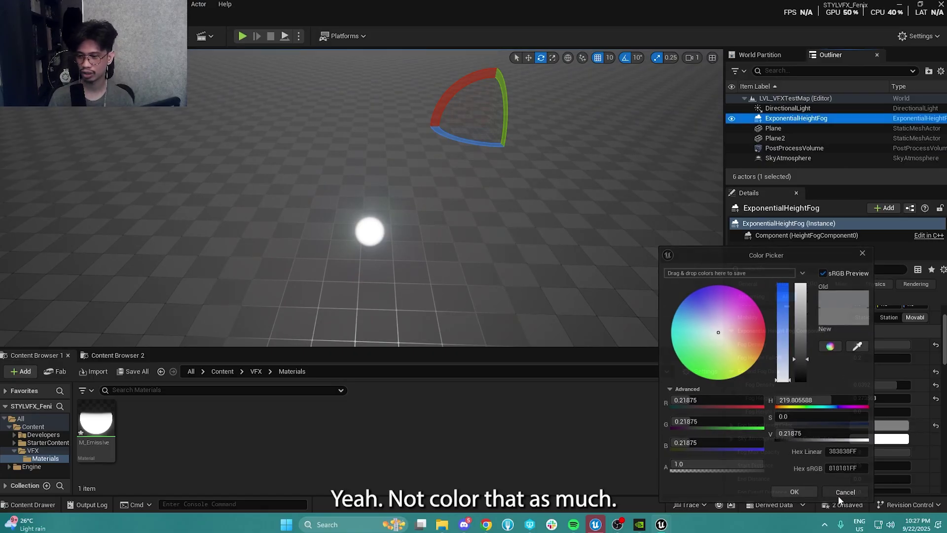
Step: Try Bloom intensities of 5, 1, 3 and 10 on the PostProcessVolume, ending at 10
click(780, 138)
click(792, 148)
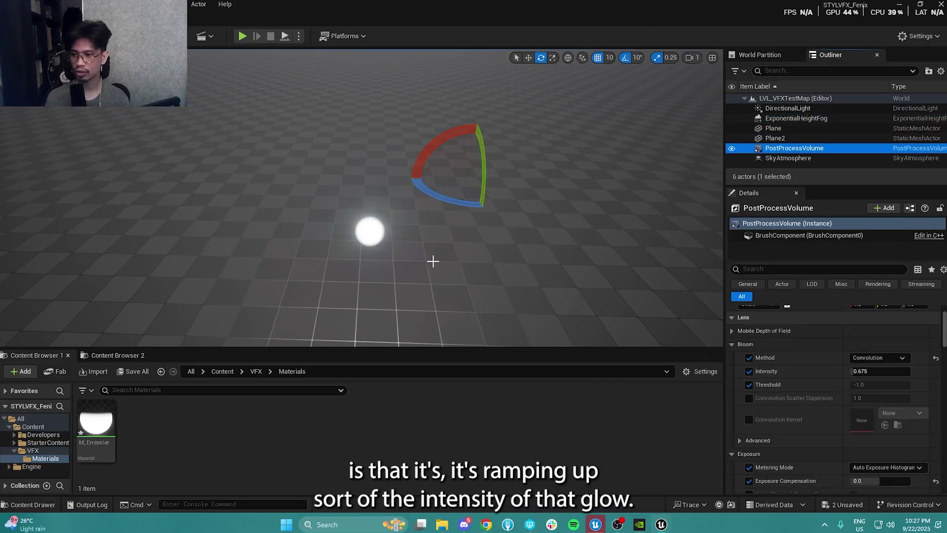
right_drag(358, 219, 359, 242)
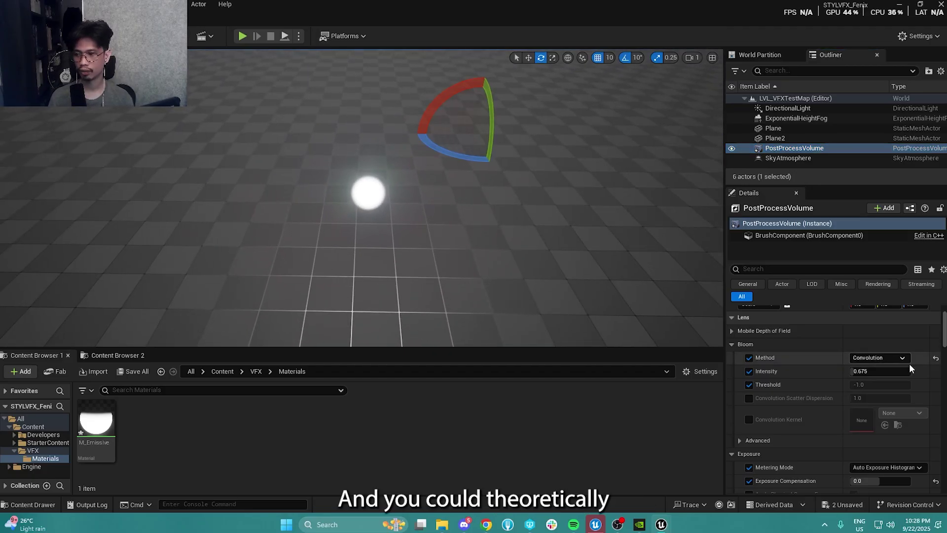
click(880, 371)
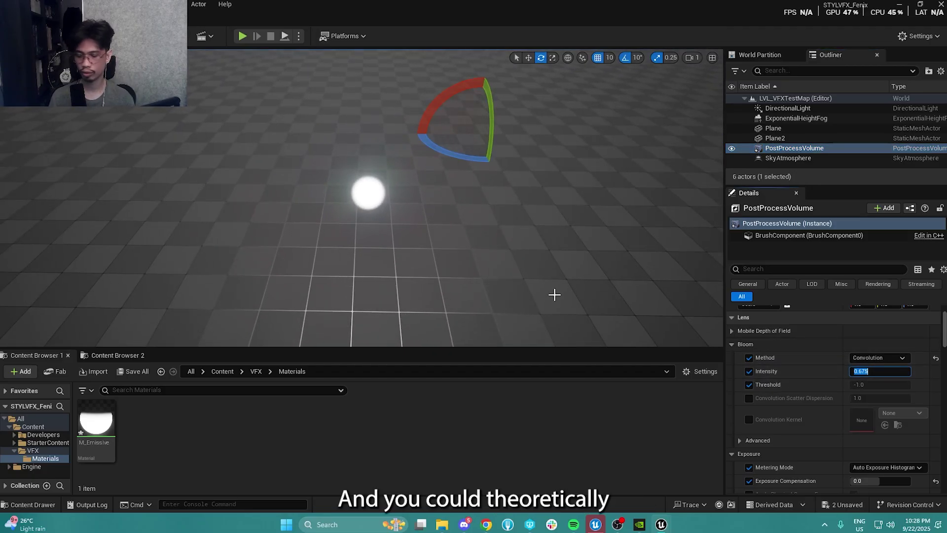
text(5)
key(Return)
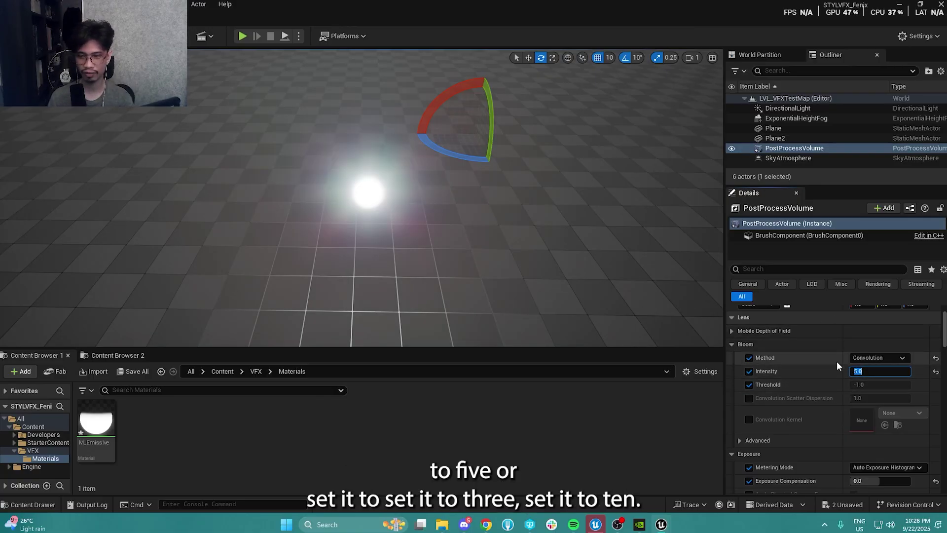
text(1)
key(Return)
text(3)
key(Return)
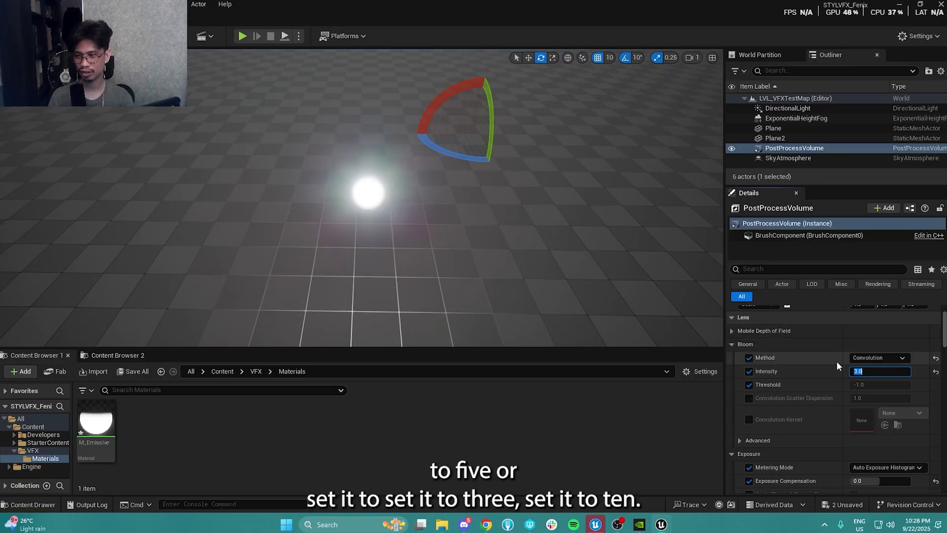
text(10)
key(Return)
text(1)
key(Return)
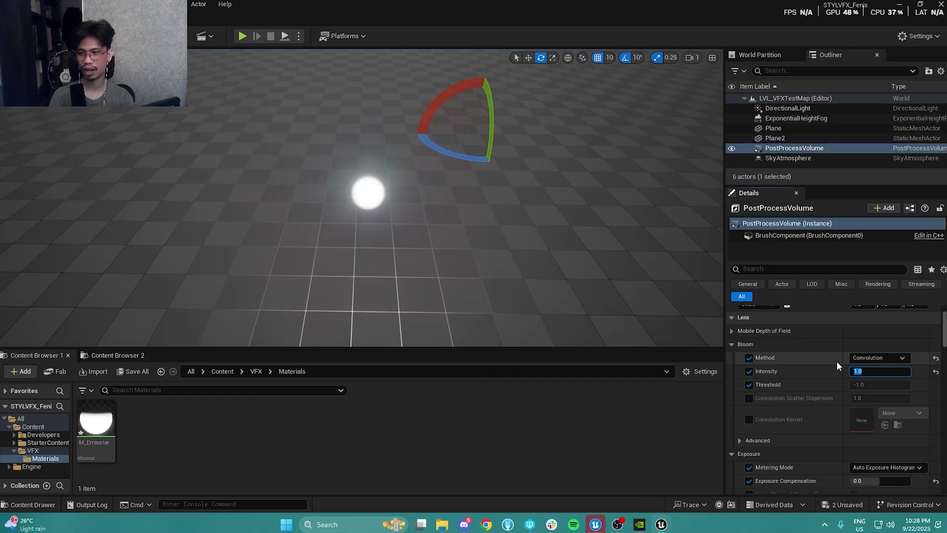
text(10)
key(Return)
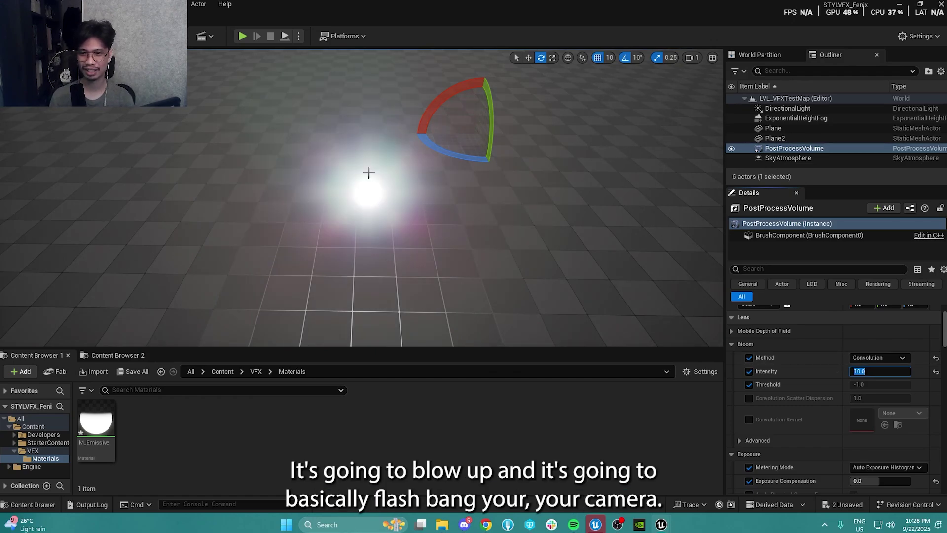
Step: Examine how the convolution bloom around the emissive plane looks from different distances and angles
key(s)
right_drag(524, 193, 527, 189)
key(w)
key(s)
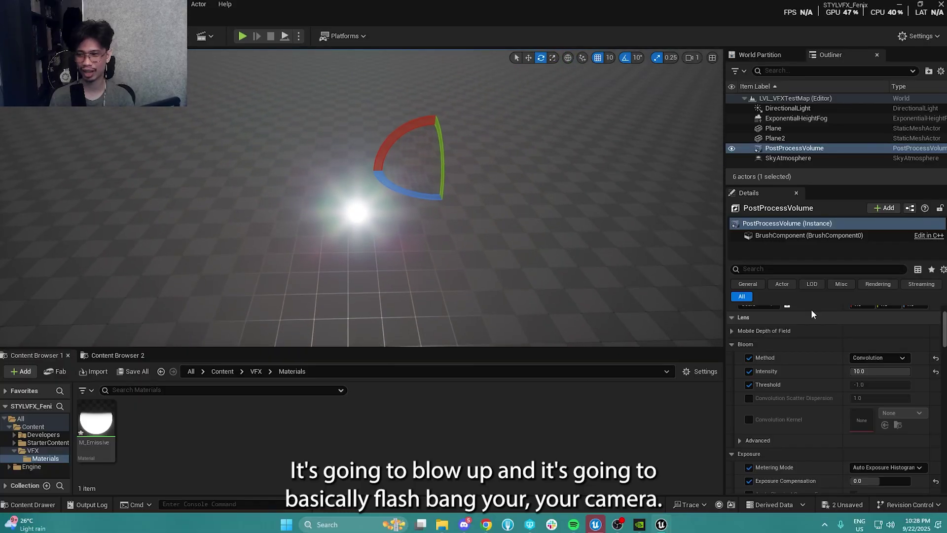
click(888, 374)
key(w)
right_drag(490, 304, 490, 304)
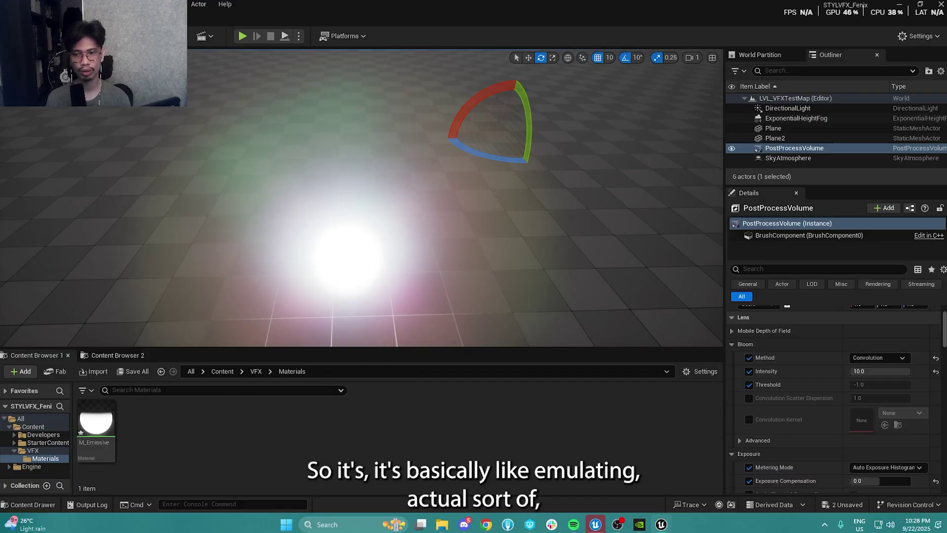
mouse_move(459, 207)
right_down()
mouse_move(454, 256)
mouse_move(461, 212)
right_up()
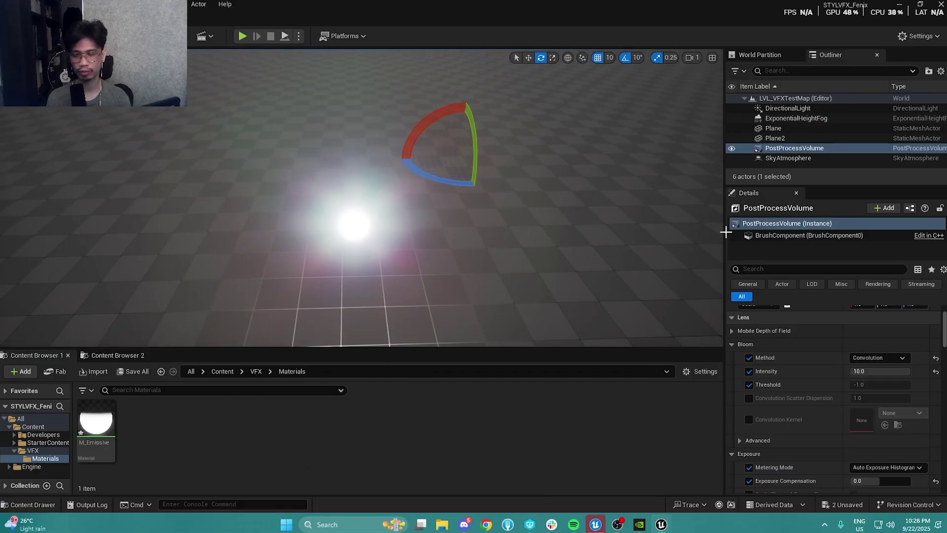
Step: Set the PostProcessVolume's Bloom intensity to 2, trying 1 and 0 first
click(860, 376)
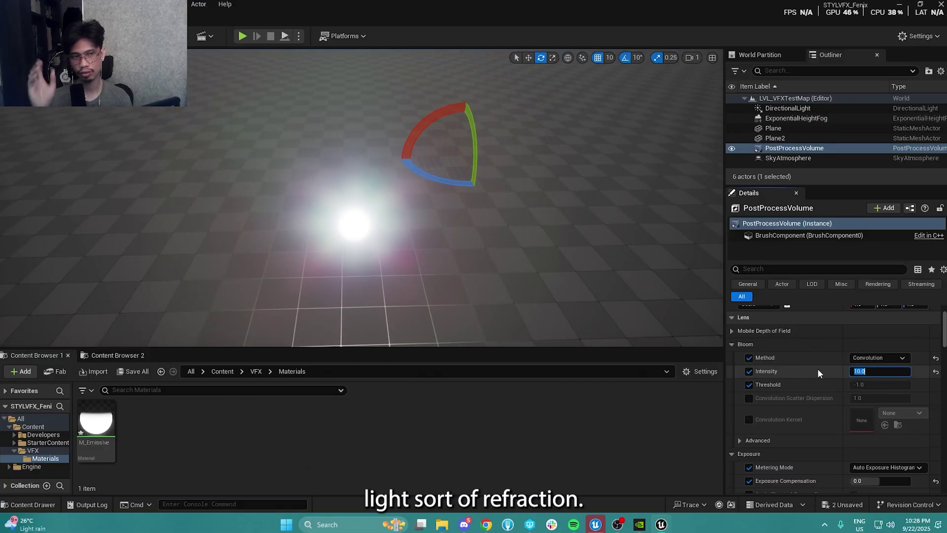
text(1)
key(Return)
text(0)
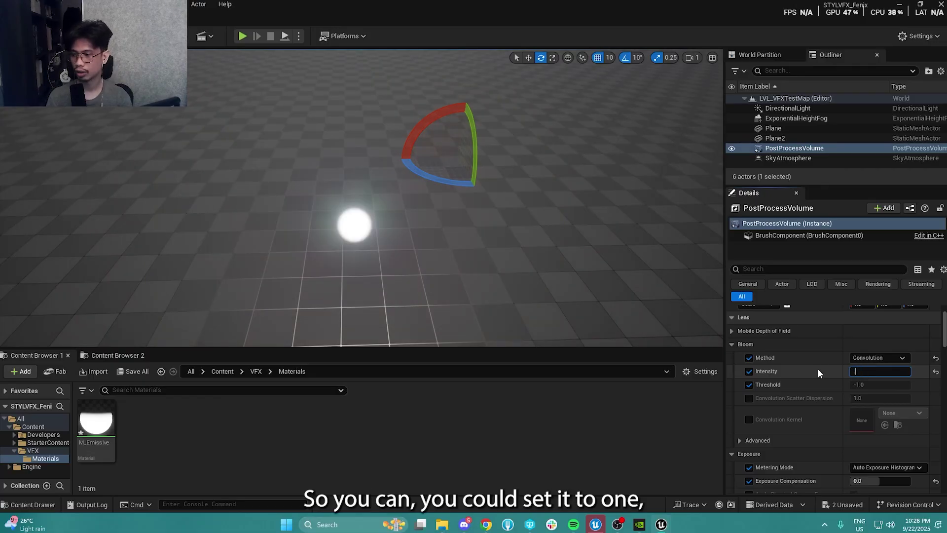
key(Return)
text(1)
key(Return)
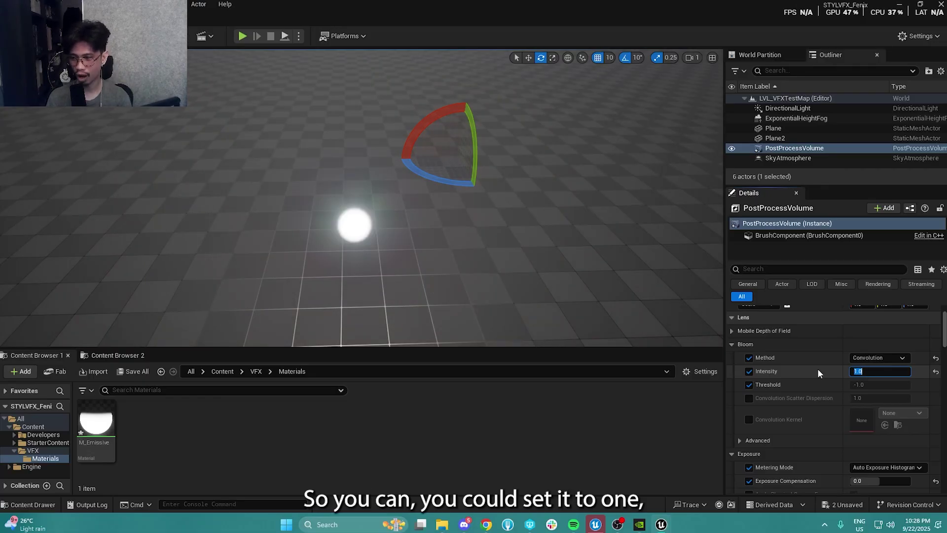
text(2)
key(Return)
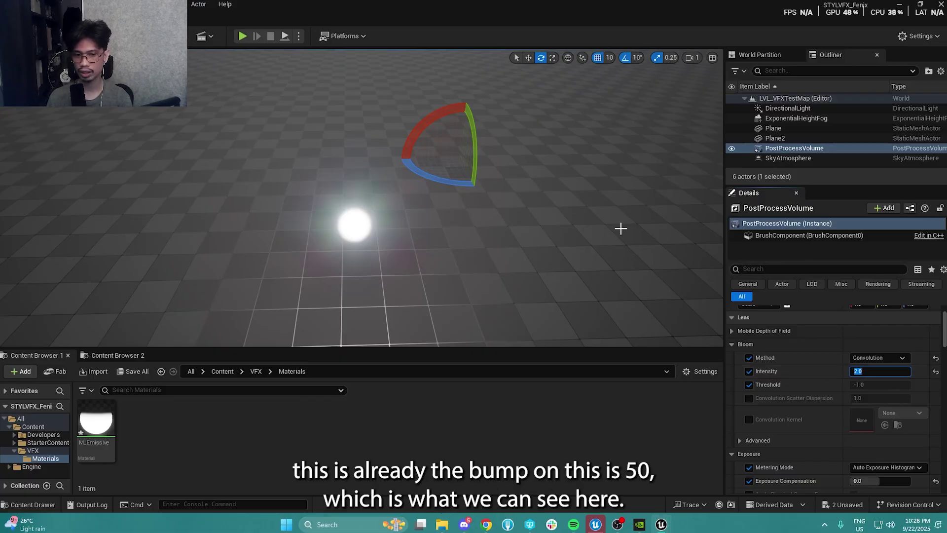
Step: Check the value of the white colour constant in the M_Emissive material graph and return to the level
mouse_move(661, 524)
click(701, 479)
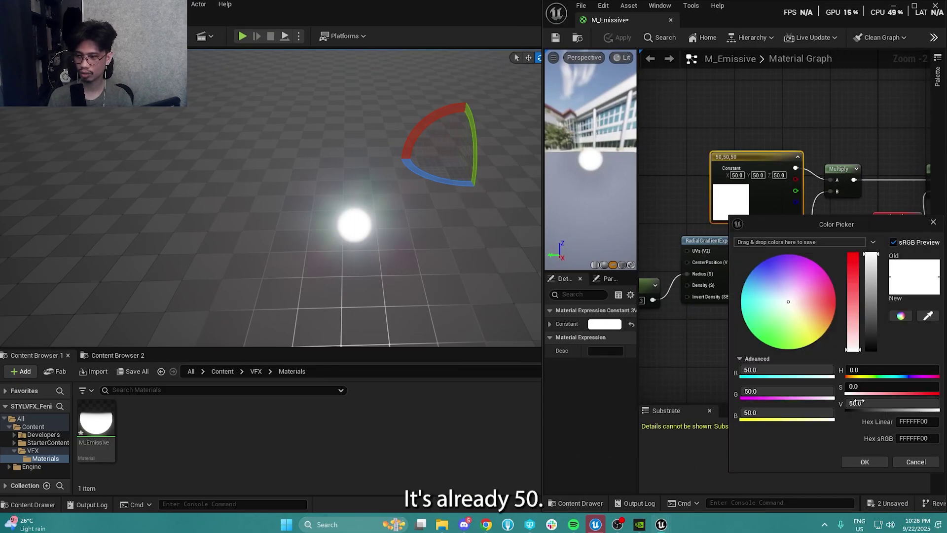
click(863, 463)
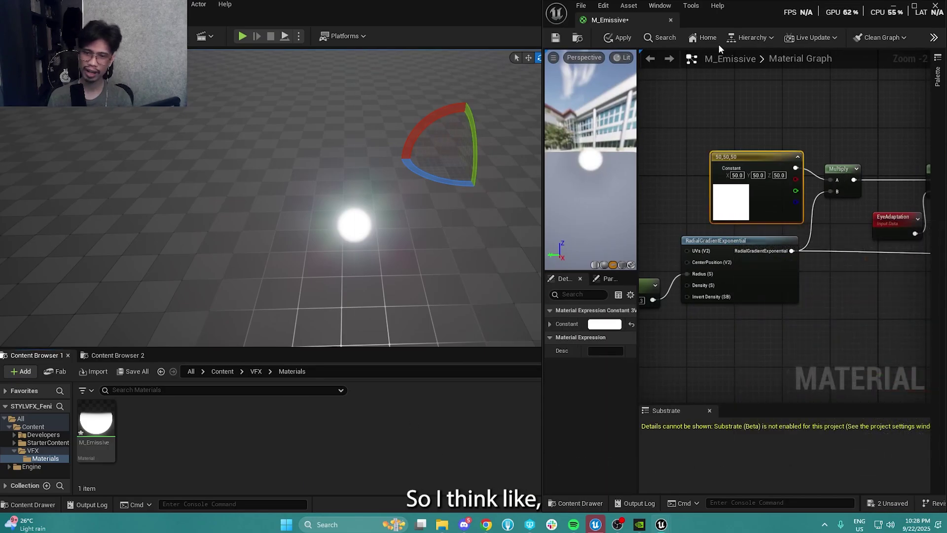
click(893, 6)
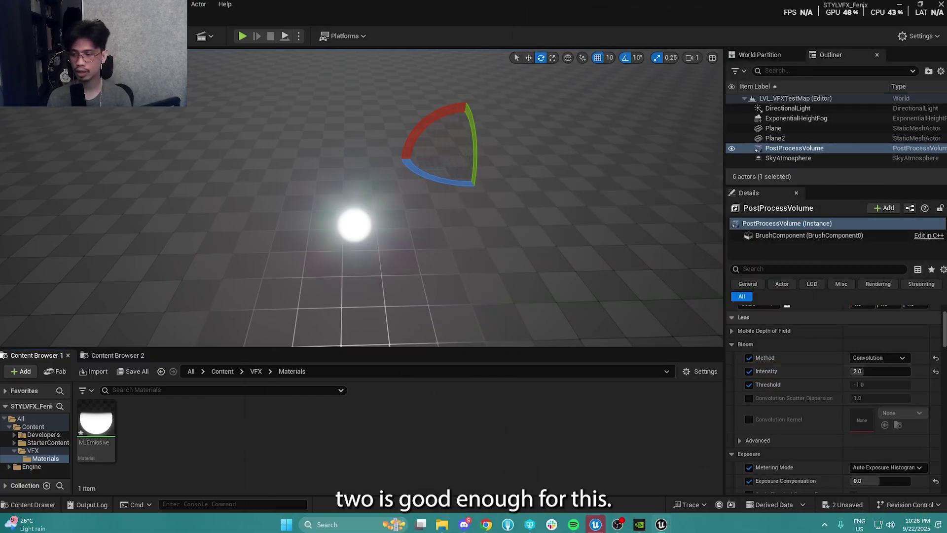
Step: Set the PostProcessVolume's Bloom method to Standard and try intensities of 10 and 1
click(872, 360)
click(869, 370)
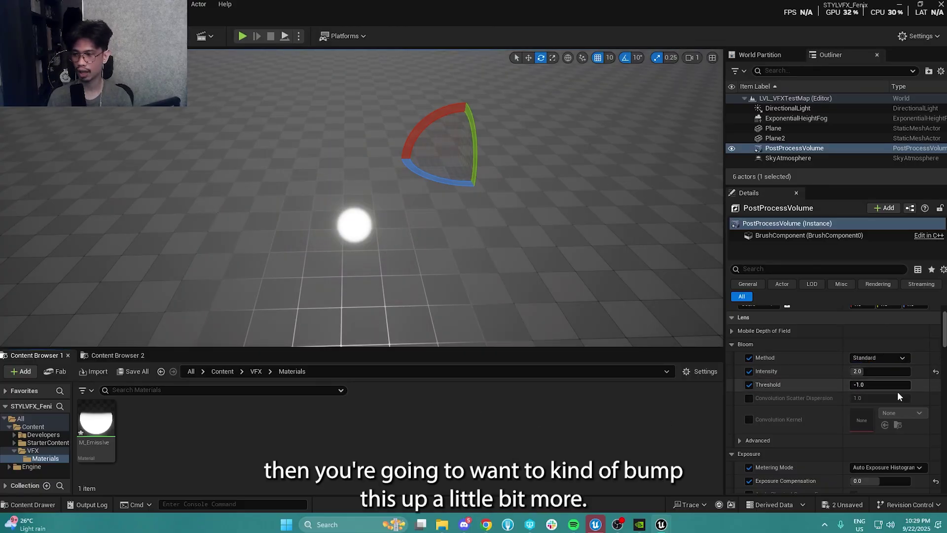
click(880, 371)
text(10)
key(Return)
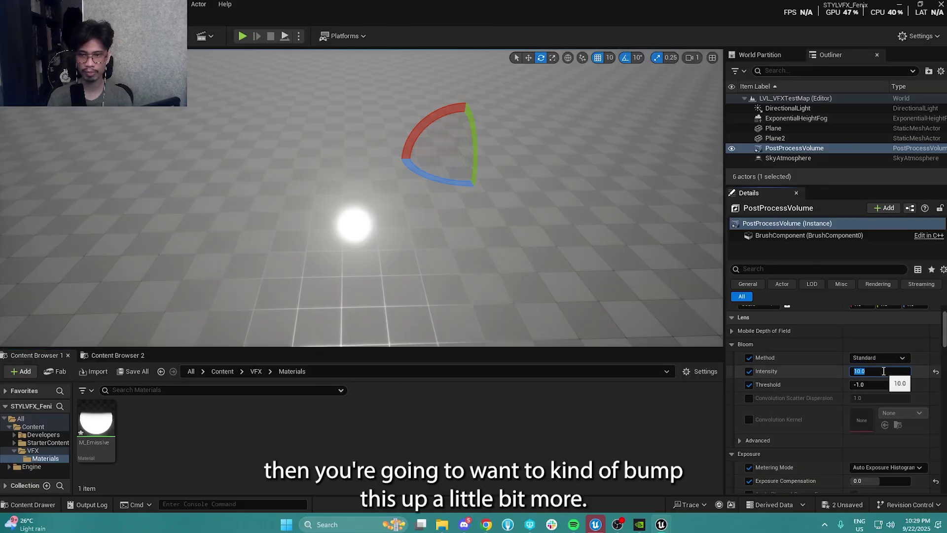
text(1)
key(Return)
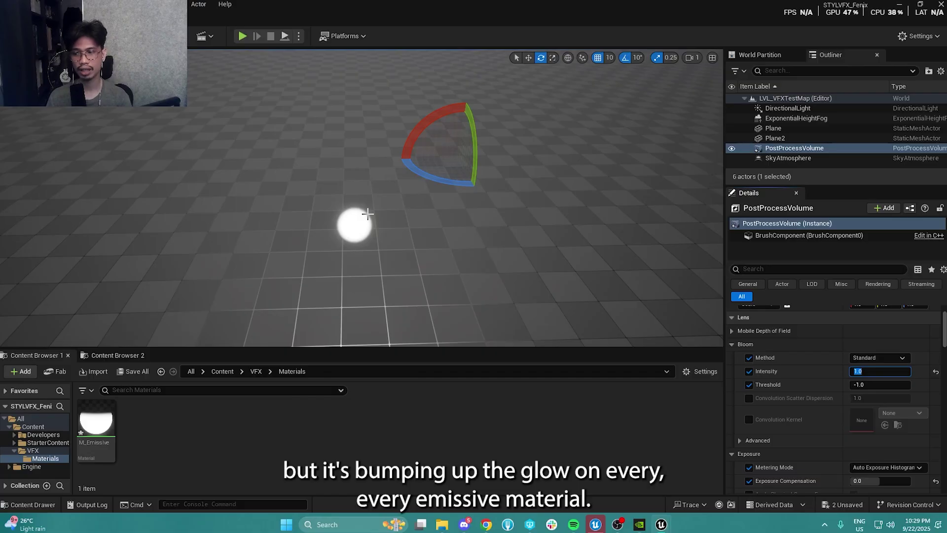
key(Return)
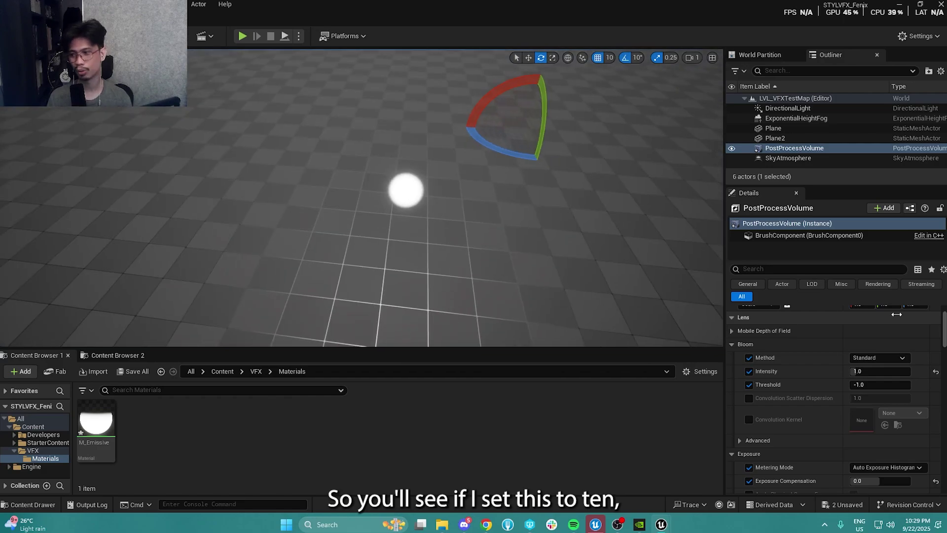
Step: Raise the Standard bloom's intensity to 10 and view the emissive plane from farther away and close up
click(884, 374)
text(10)
key(Return)
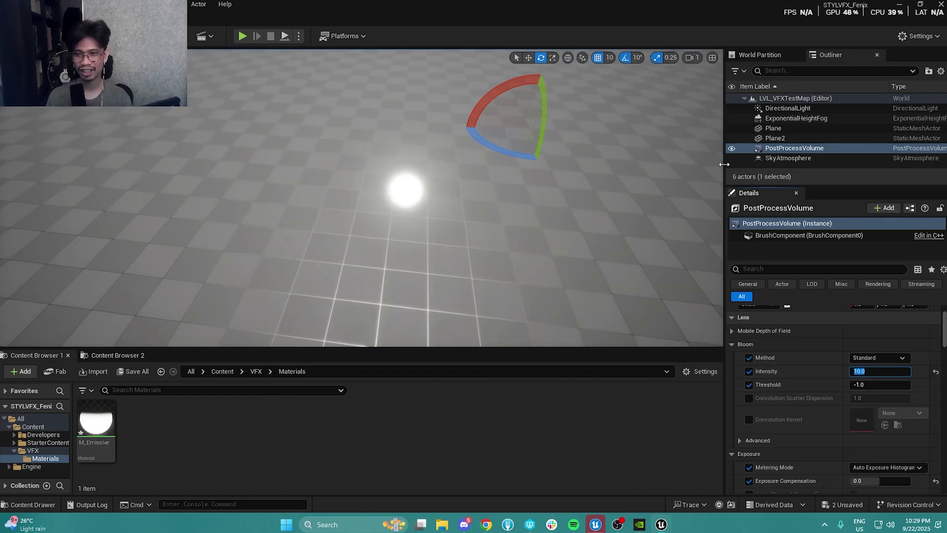
right_drag(641, 173, 661, 145)
right_drag(601, 75, 602, 78)
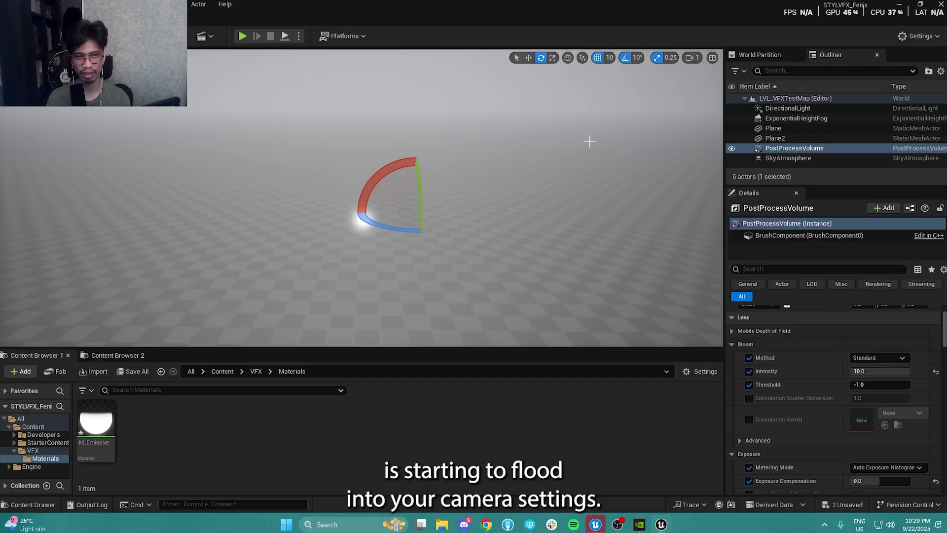
right_drag(493, 168, 508, 168)
Step: Lower the Bloom intensity to 3, trying 5 and 2 first, and view the glow
click(888, 374)
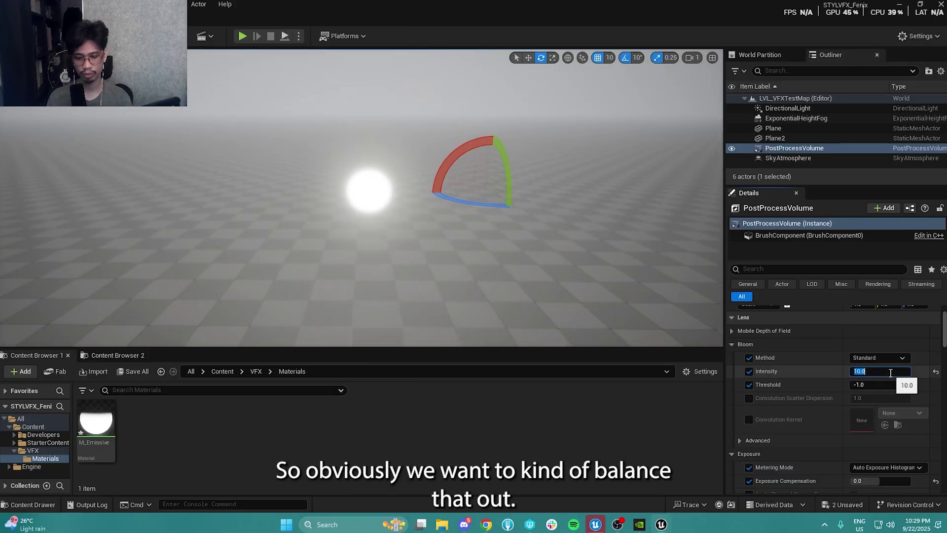
text(5)
key(Return)
text(2)
key(Return)
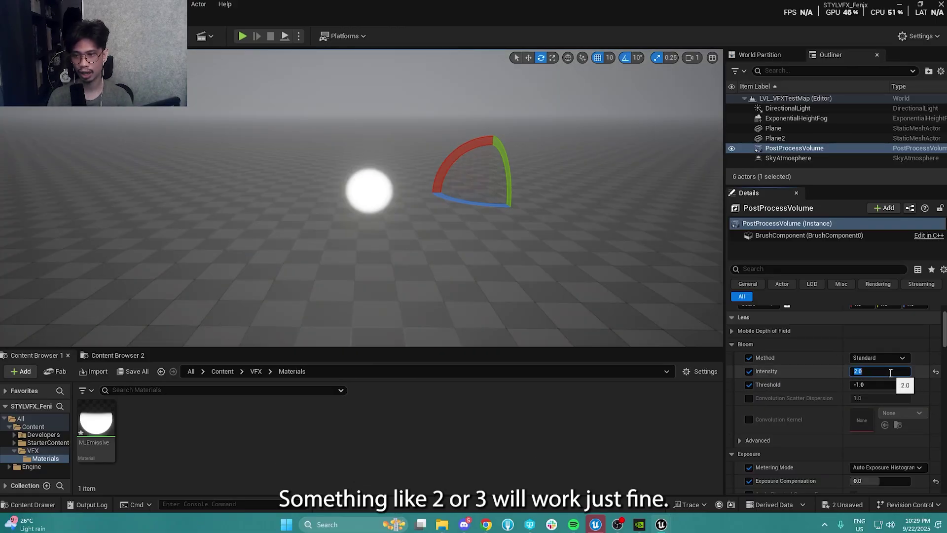
text(3)
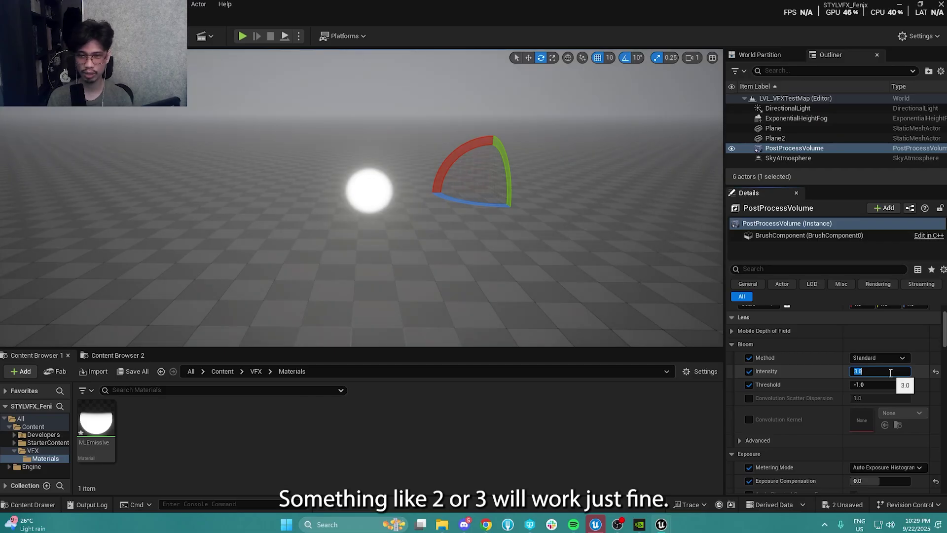
key(Return)
mouse_move(515, 280)
right_down()
mouse_move(513, 306)
mouse_move(516, 281)
right_up()
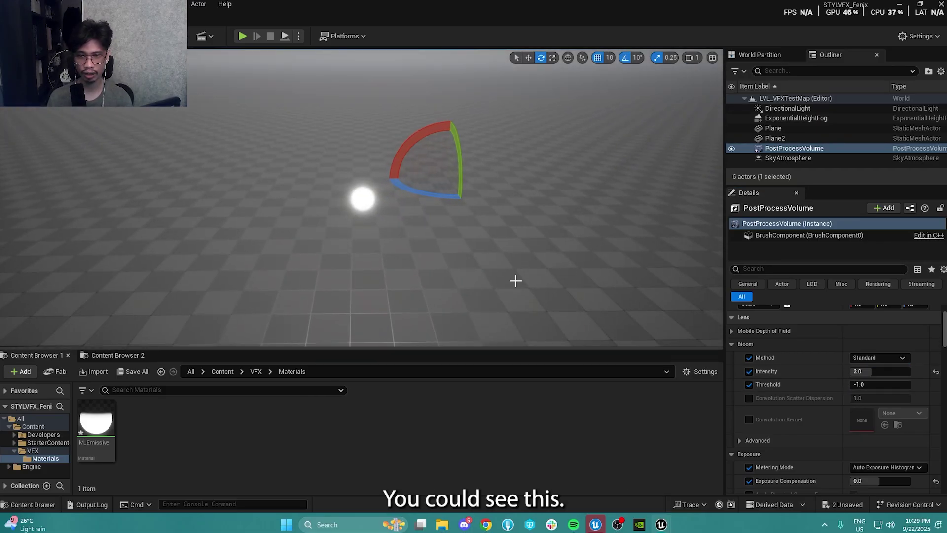
Step: Scale the emissive Plane2 down uniformly to the size of a small particle and view its glow
click(361, 197)
key(r)
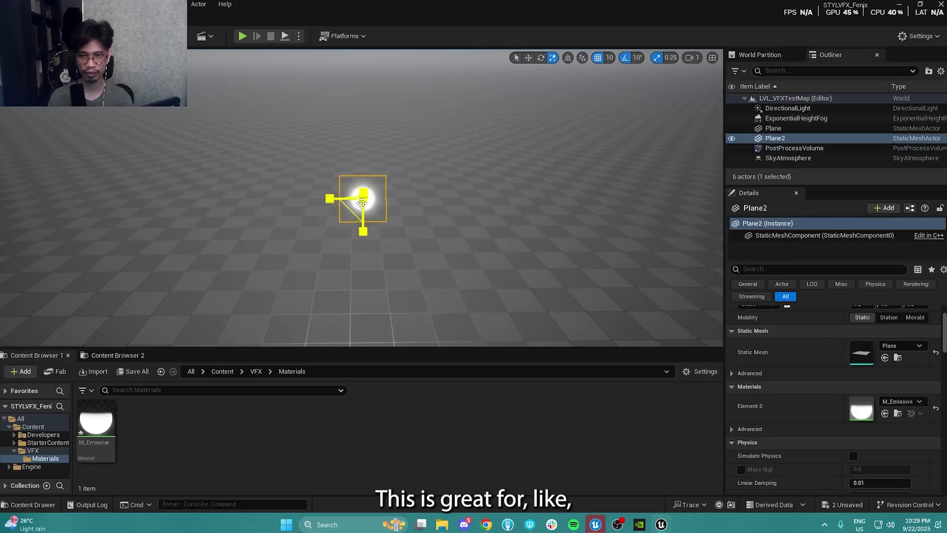
drag(363, 195, 363, 204)
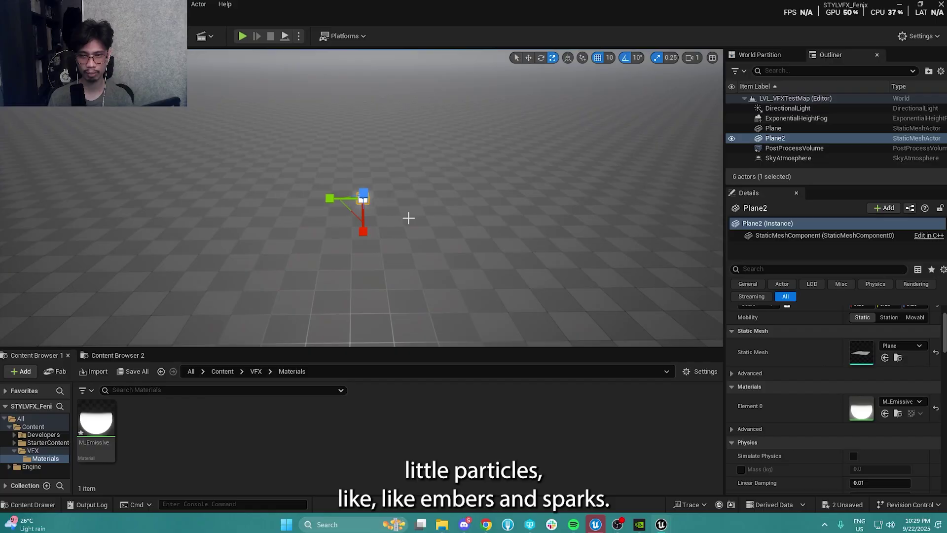
key(g)
key(g)
right_drag(439, 230, 425, 215)
key(w)
right_drag(370, 236, 384, 243)
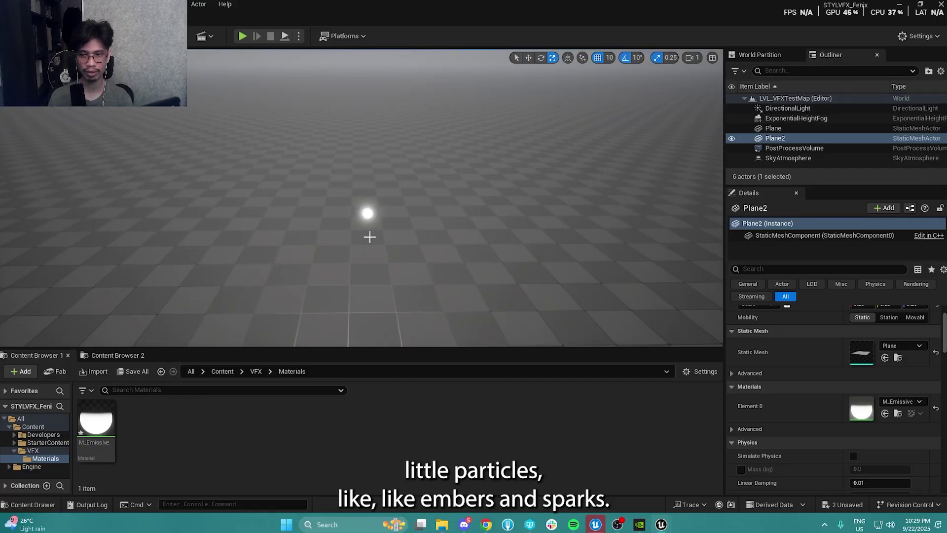
Step: Set the PostProcessVolume's Bloom intensity to 2.5 and view the small emissive plane
click(788, 149)
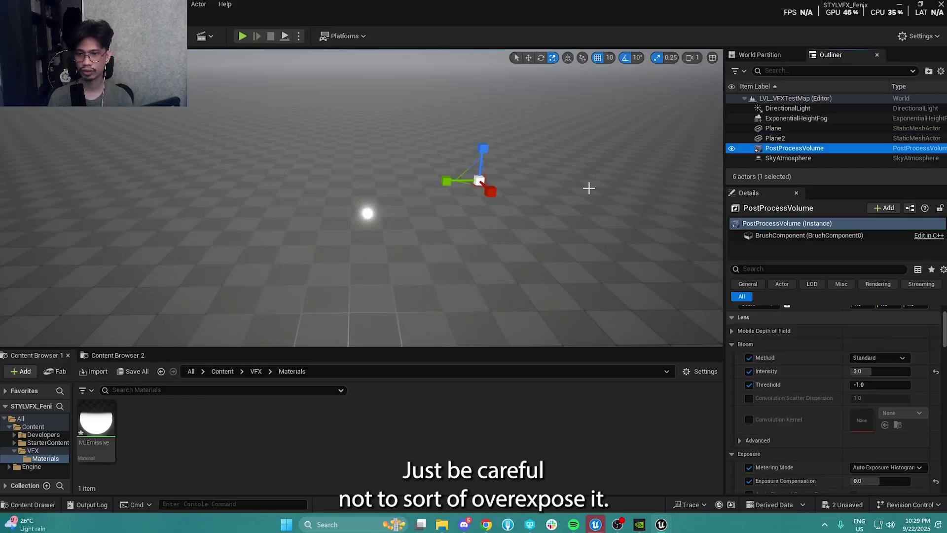
click(799, 158)
click(797, 146)
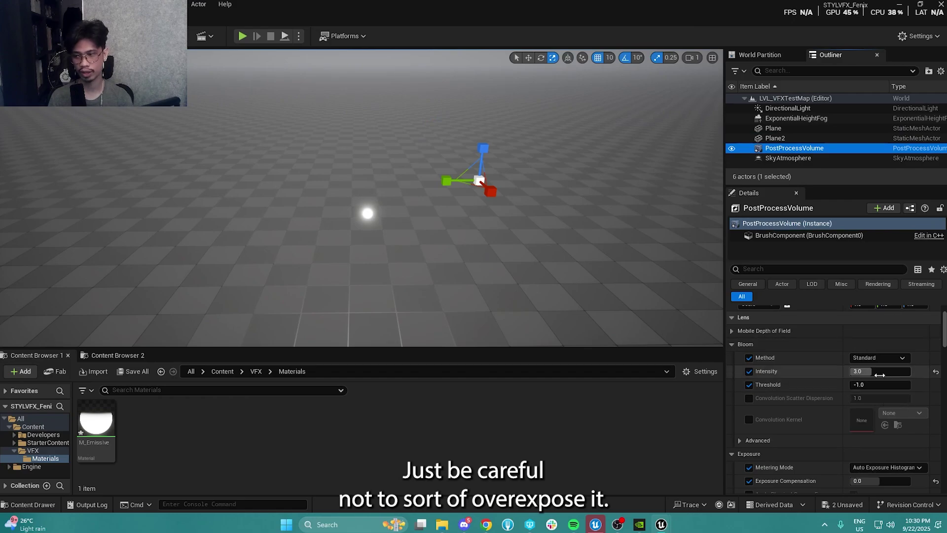
click(879, 374)
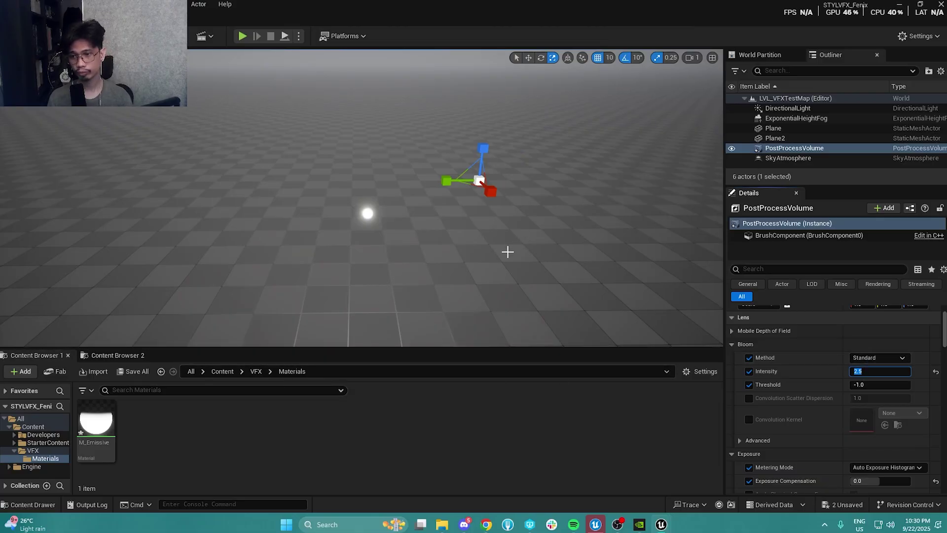
right_drag(644, 330, 652, 335)
click(391, 222)
click(776, 148)
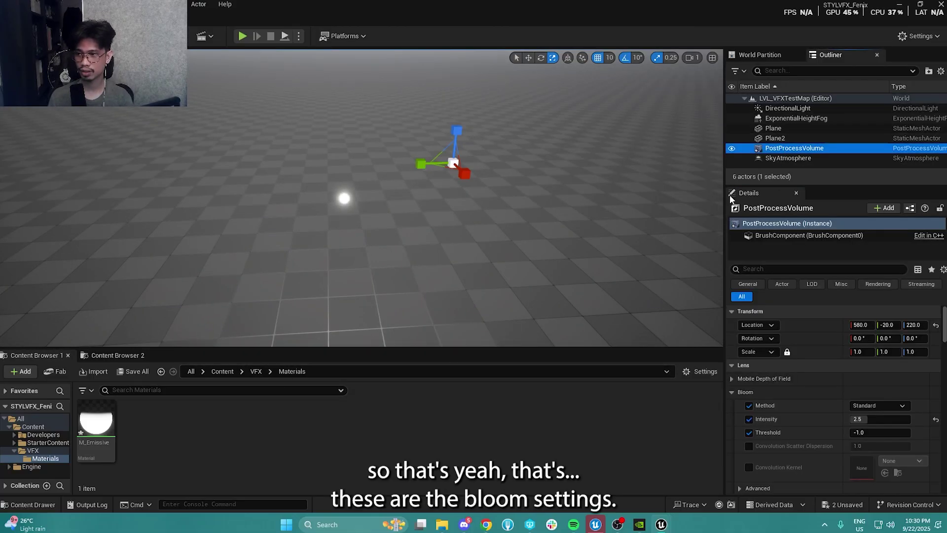
right_drag(510, 235, 486, 236)
Step: Raise the Bloom threshold to about 0.03 and view the effect on the emissive plane
scroll(801, 419, down, 1)
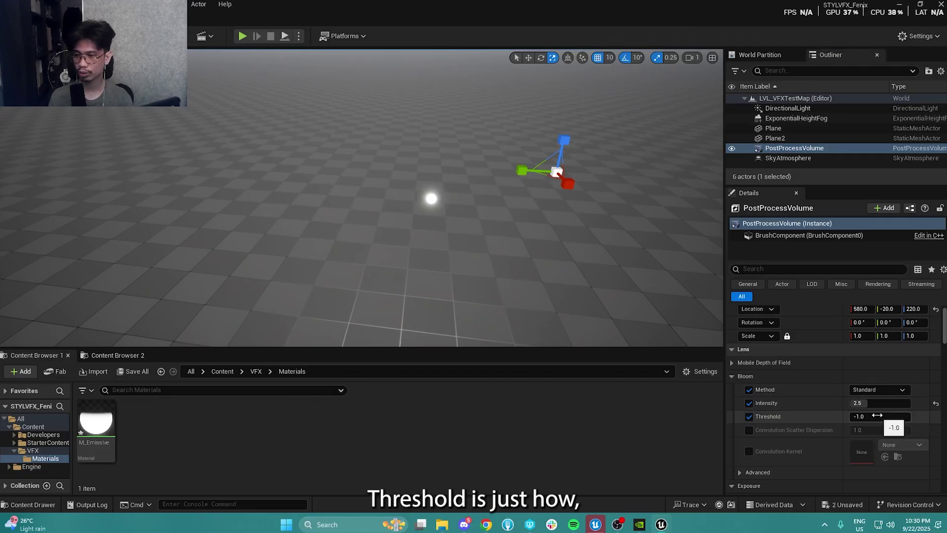
drag(877, 415, 895, 416)
right_drag(469, 222, 500, 219)
right_click(468, 222)
click(432, 243)
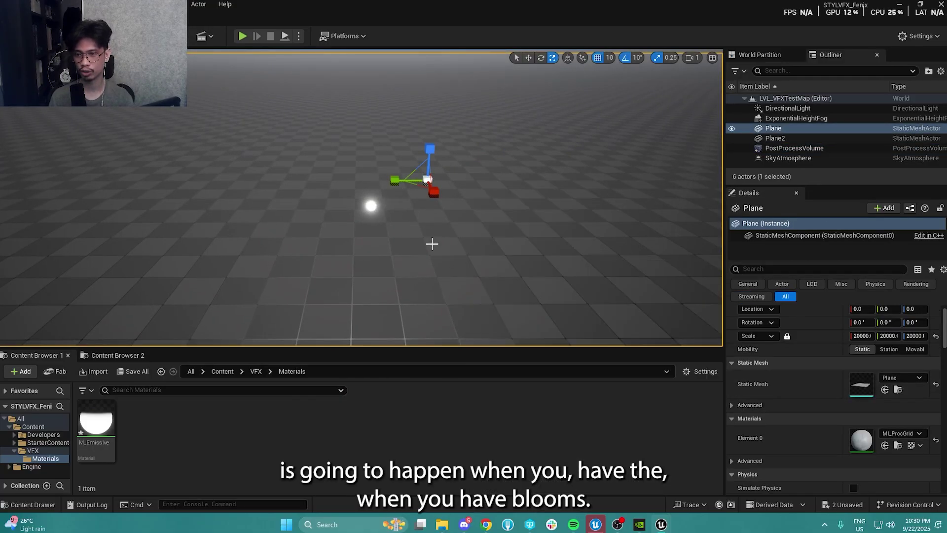
scroll(840, 411, down, 3)
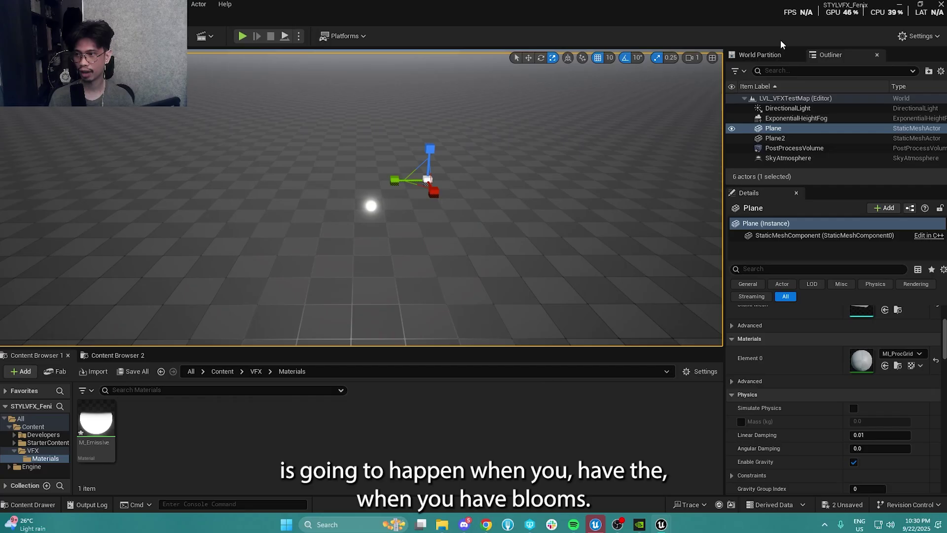
Step: Reselect the PostProcessVolume and bring its Bloom threshold back to -1.0
click(783, 117)
click(784, 110)
click(779, 138)
click(780, 147)
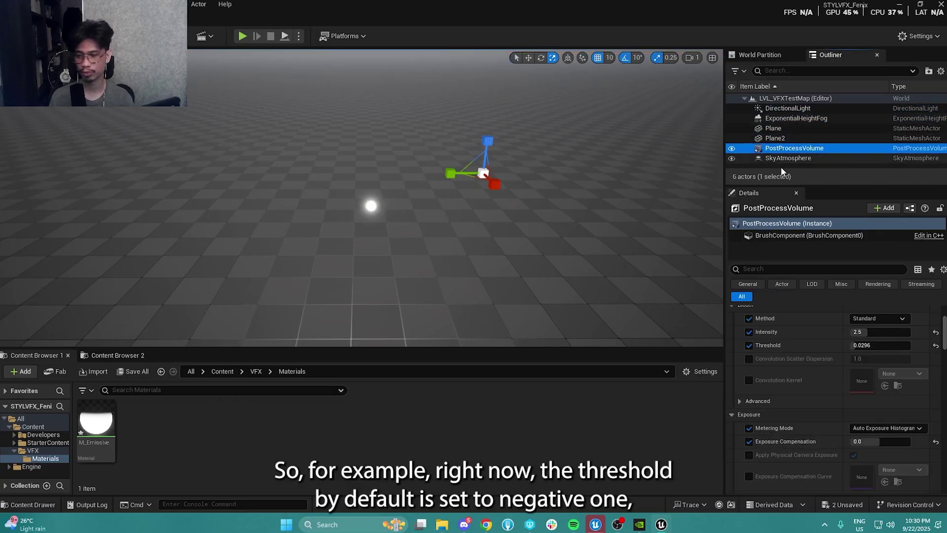
scroll(804, 405, up, 2)
mouse_move(880, 377)
mouse_down()
mouse_move(850, 377)
mouse_move(867, 390)
mouse_up()
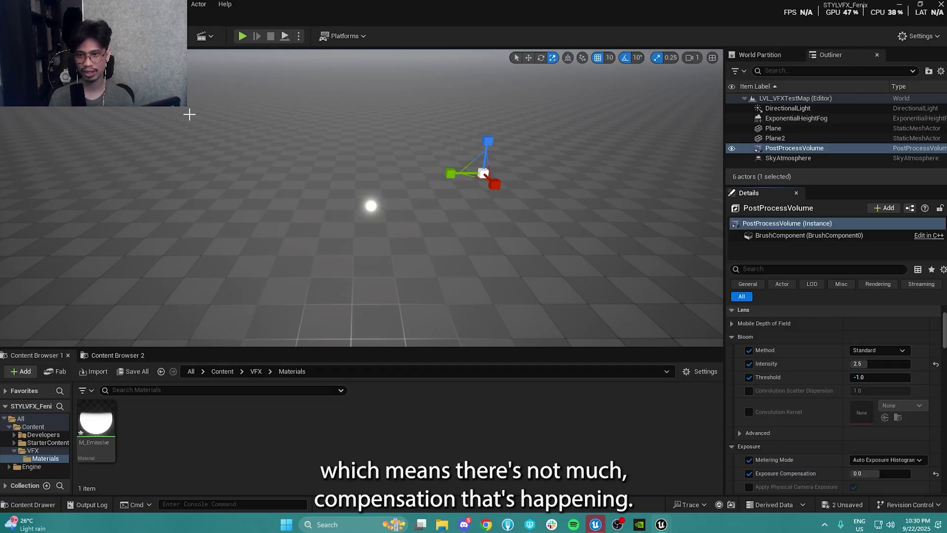
Step: Try Bloom thresholds of about -0.72, -0.77 and -0.87 on the PostProcessVolume
mouse_move(856, 376)
mouse_down()
mouse_move(878, 376)
mouse_move(848, 377)
mouse_up()
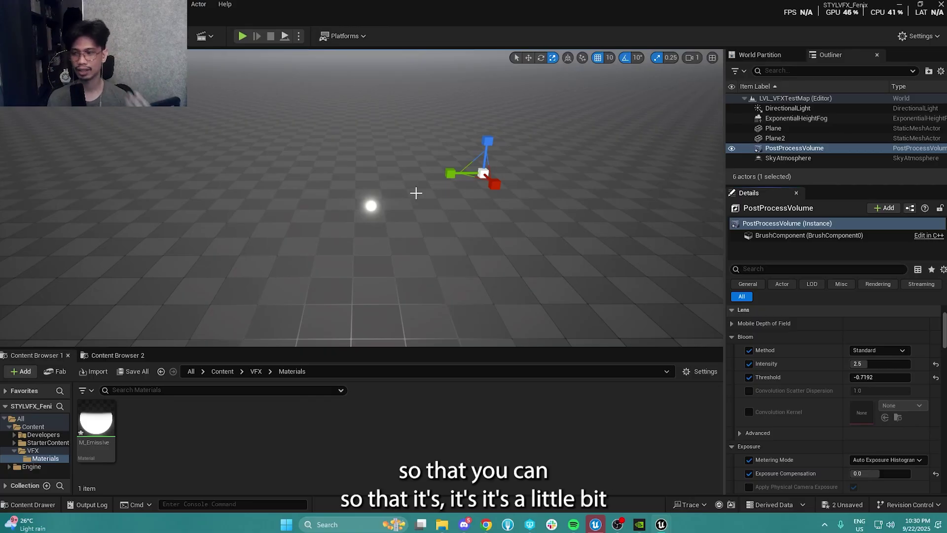
click(860, 377)
drag(846, 378, 839, 378)
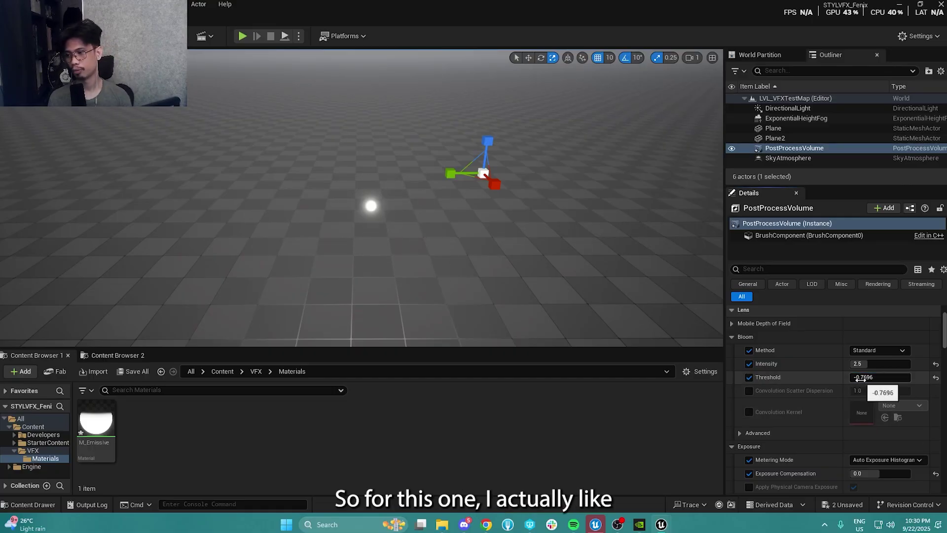
mouse_move(875, 379)
mouse_down()
mouse_move(833, 379)
mouse_move(872, 378)
mouse_up()
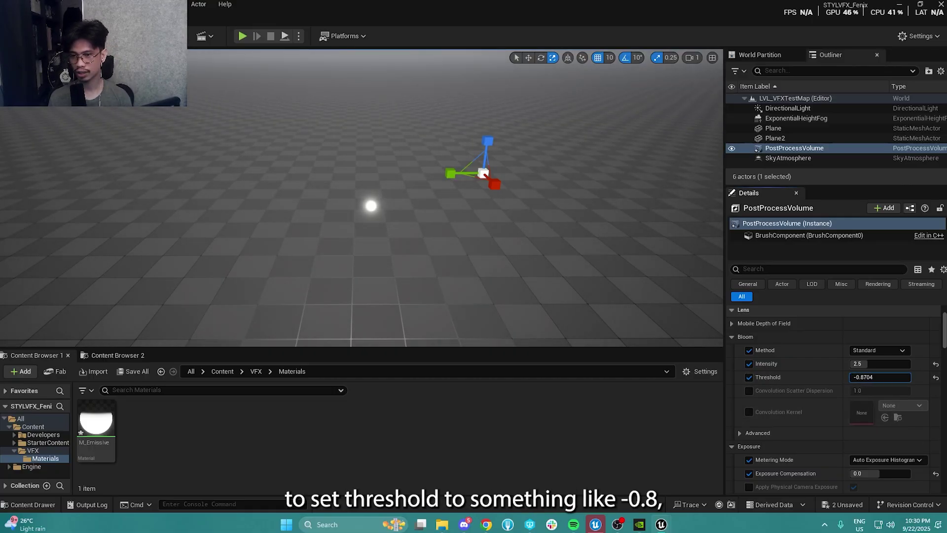
Step: Set the Bloom threshold to -0.8 and view the emissive plane with no actor selected
click(872, 378)
text(-0.)
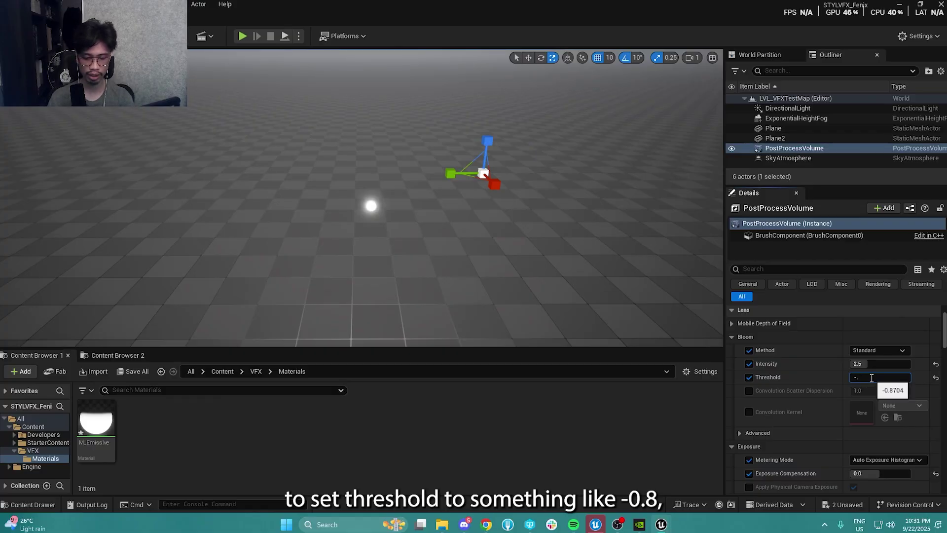
text(8)
key(Return)
right_drag(442, 163, 440, 151)
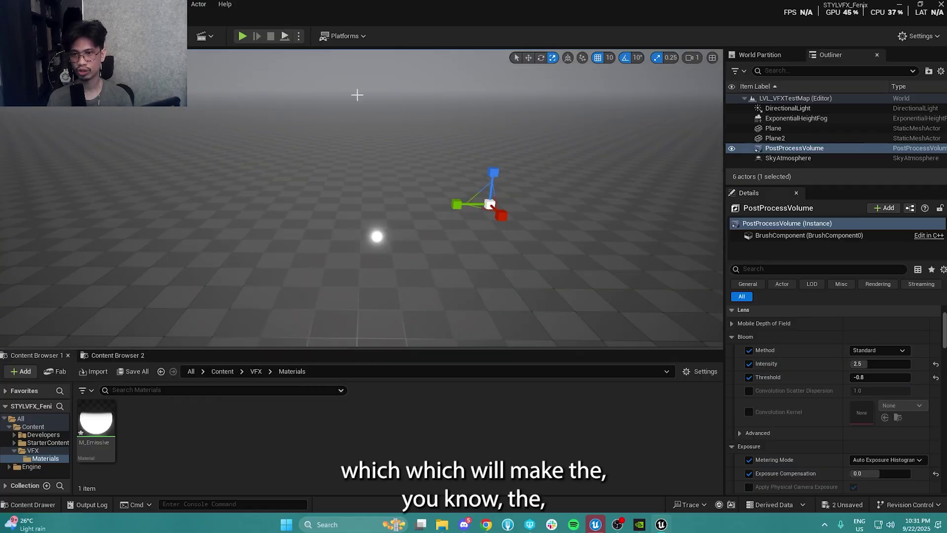
right_drag(357, 95, 467, 230)
click(468, 230)
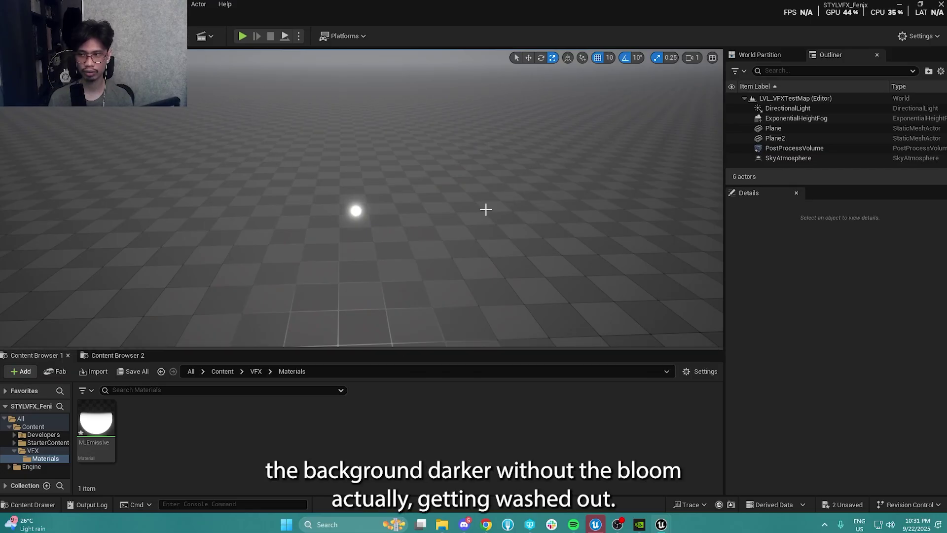
click(356, 212)
click(549, 288)
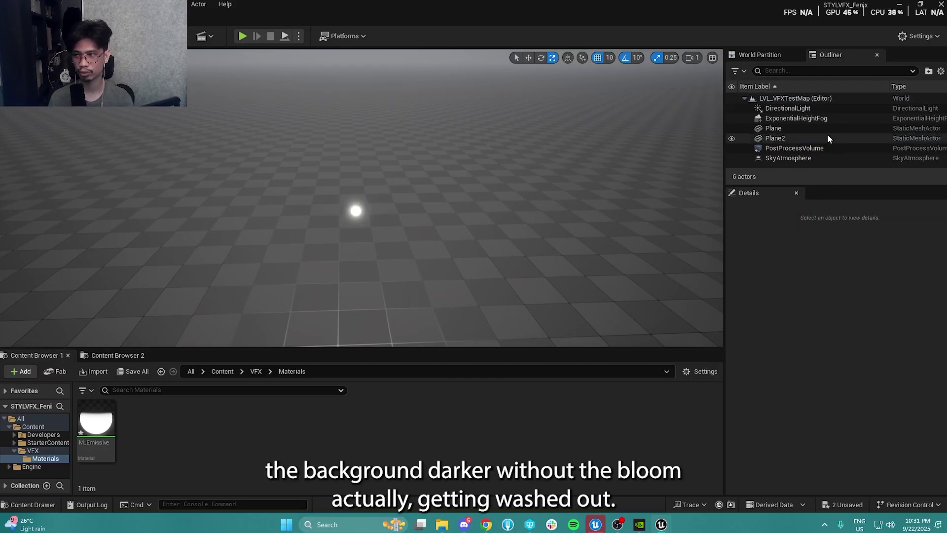
right_drag(444, 222, 377, 212)
Step: Select the PostProcessVolume and set its Bloom intensity to 3
click(794, 148)
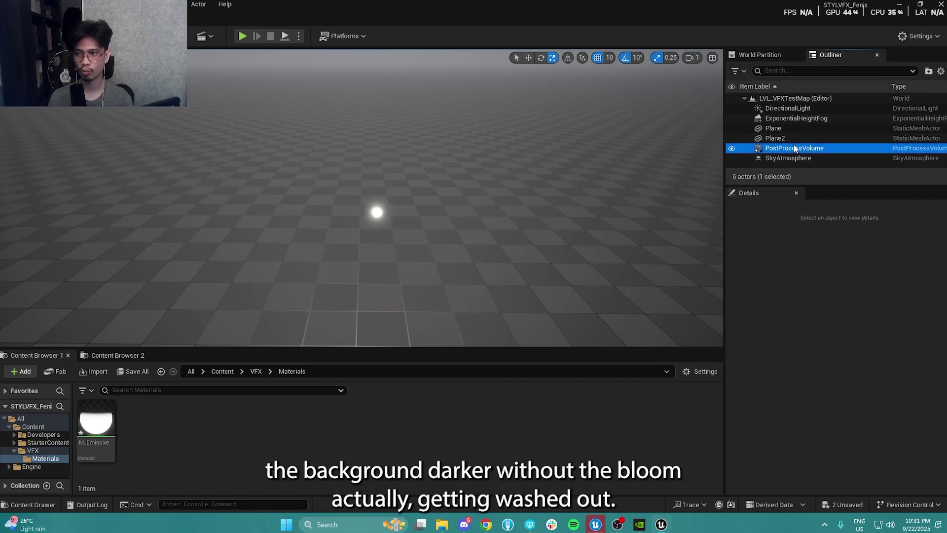
text(4)
key(Return)
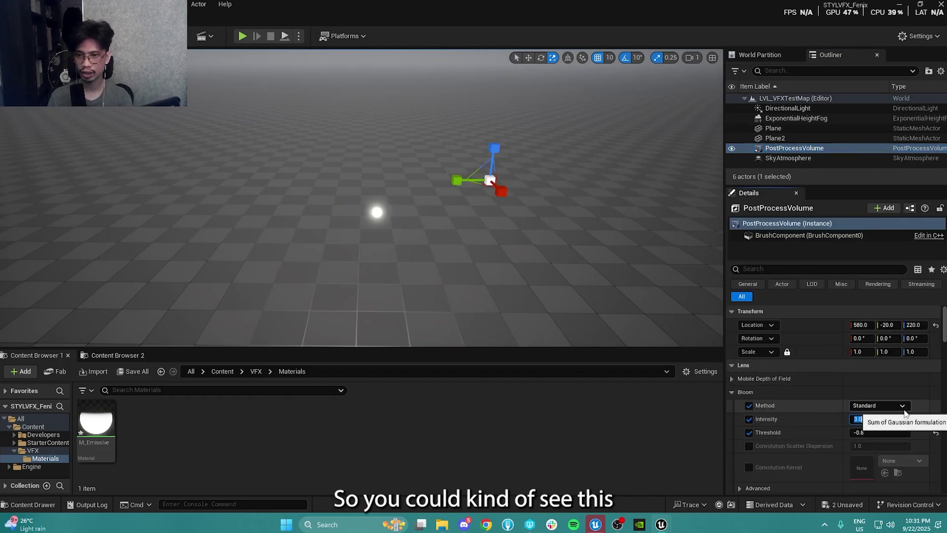
text(3)
key(Return)
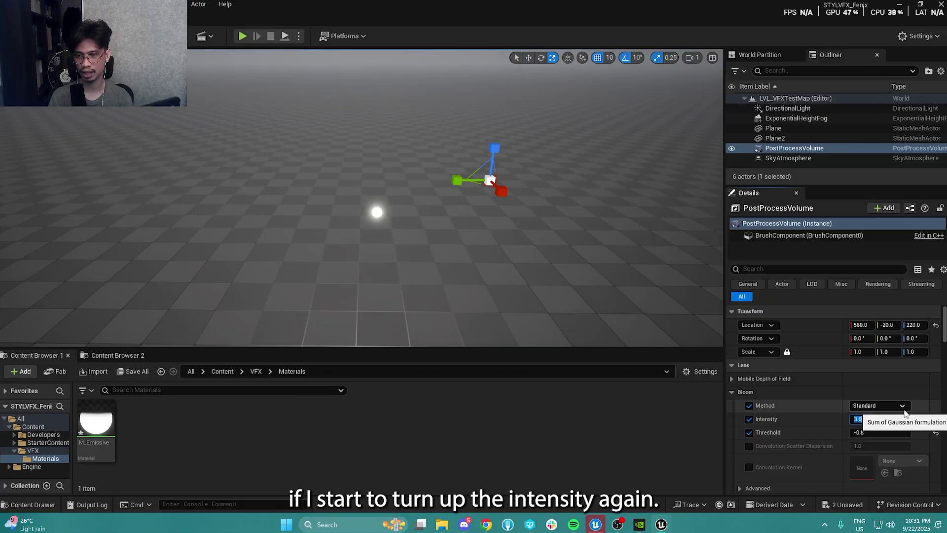
Step: Try a Bloom intensity of 2 on the PostProcessVolume and settle on an intensity of 2.5
text(2)
key(Return)
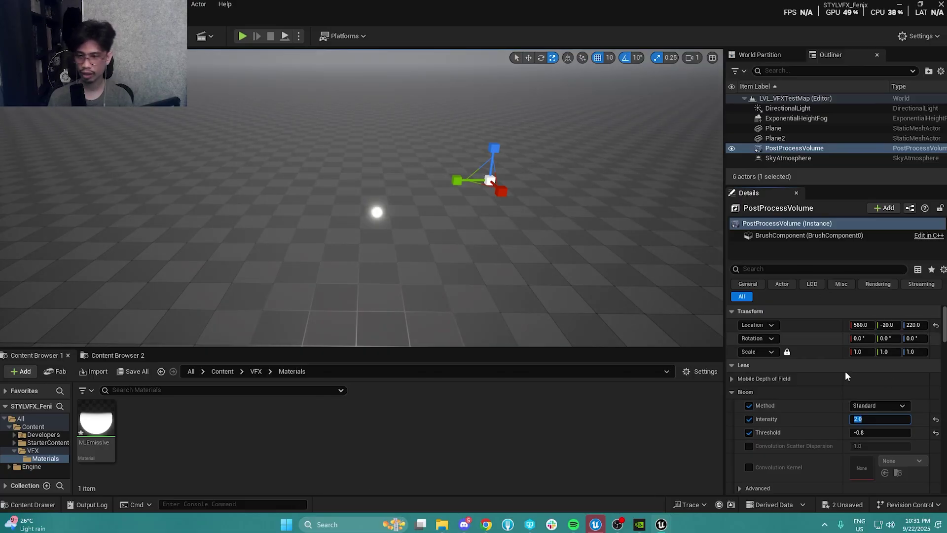
text(2.5)
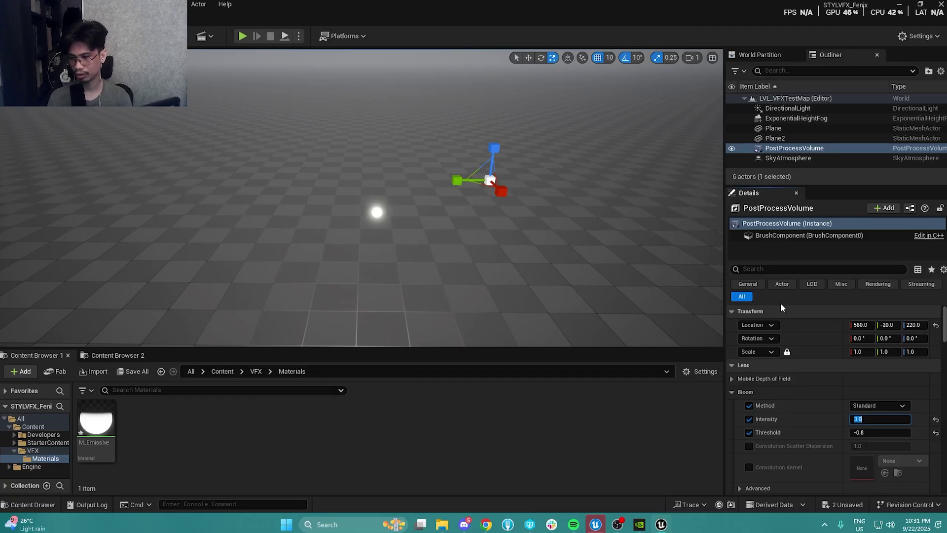
text(2.5)
key(Return)
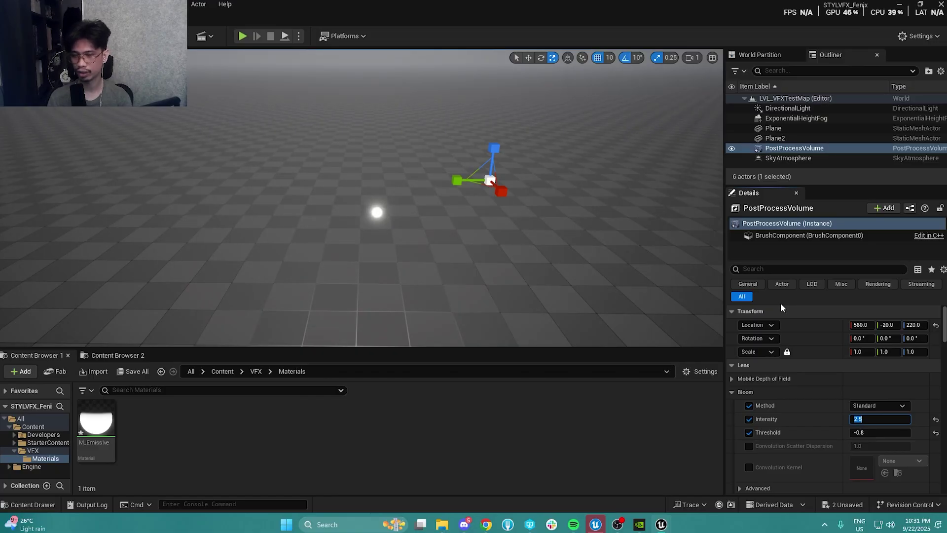
Step: Examine the emissive plane's standard bloom glow from near and far with the editor gizmos hidden
right_drag(469, 338, 359, 157)
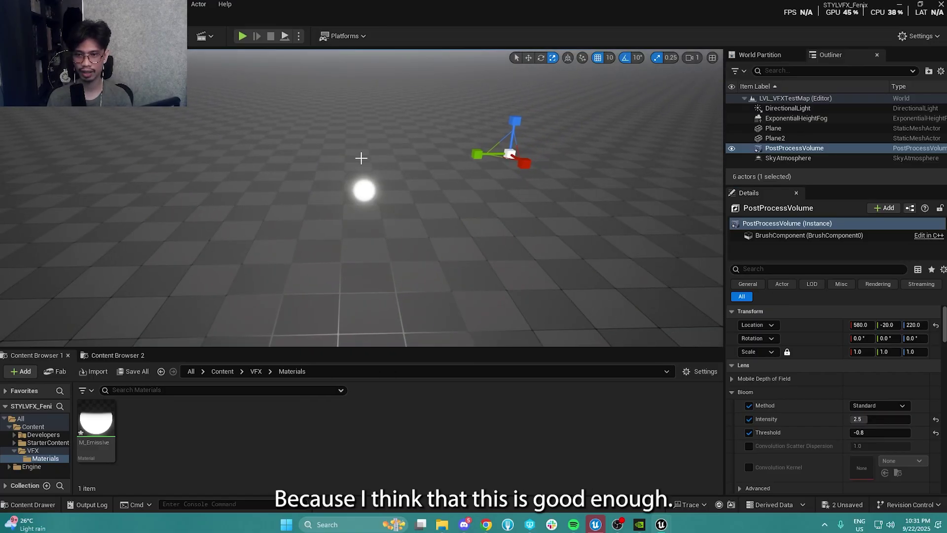
scroll(344, 205, down, 5)
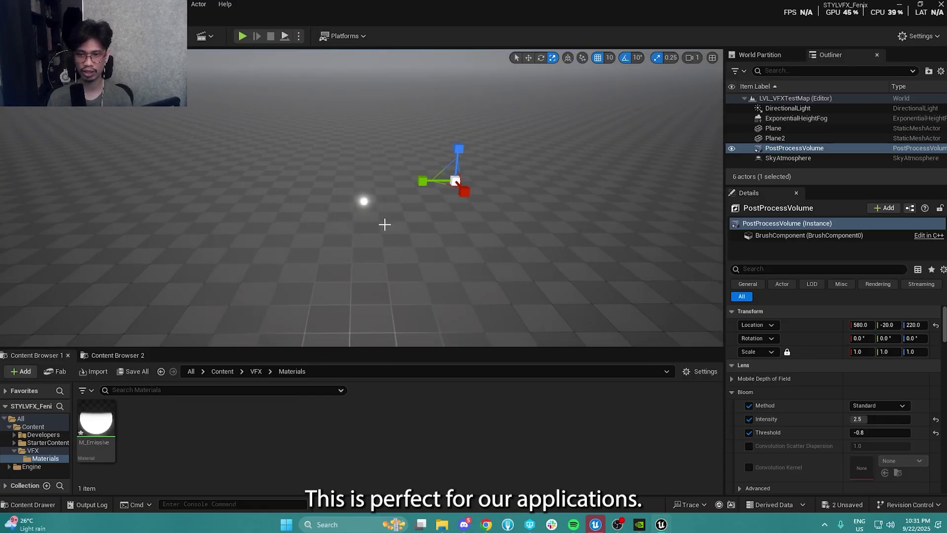
scroll(424, 255, down, 4)
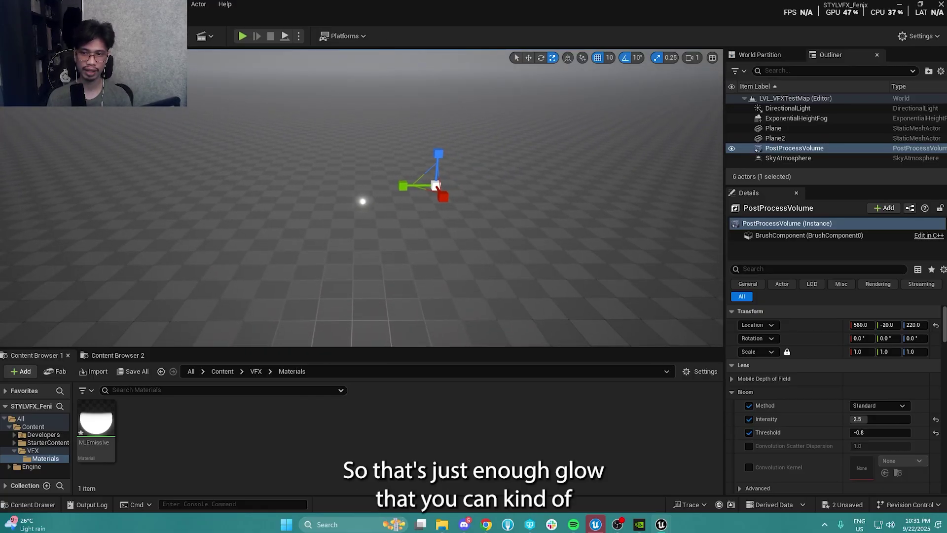
right_drag(368, 262, 372, 258)
key(g)
key(g)
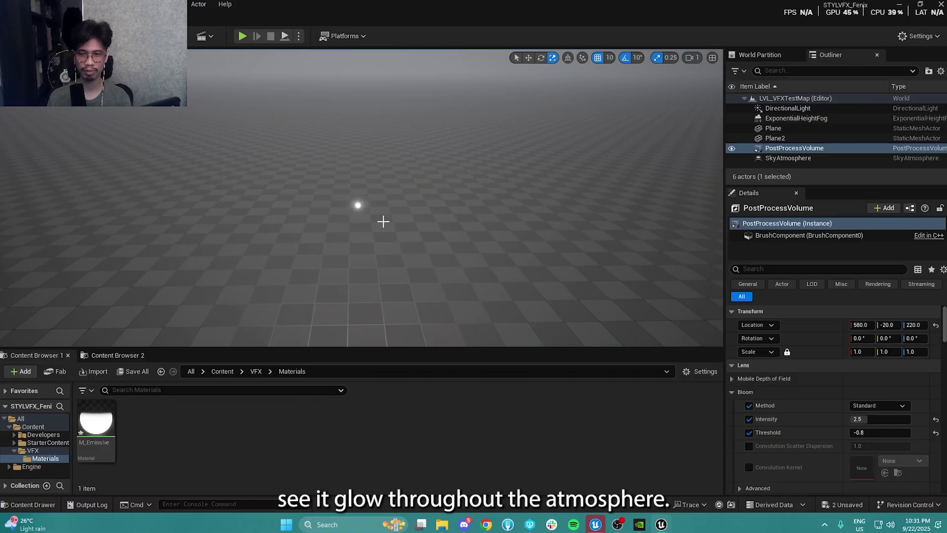
key(w)
right_drag(383, 221, 383, 221)
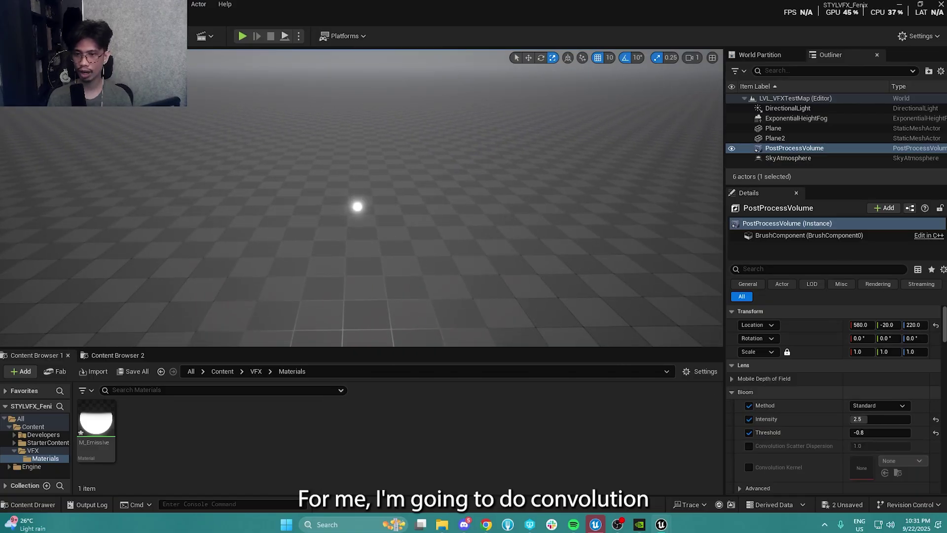
Step: Switch the PostProcessVolume's Bloom method to Convolution and set its intensity to 2
click(892, 405)
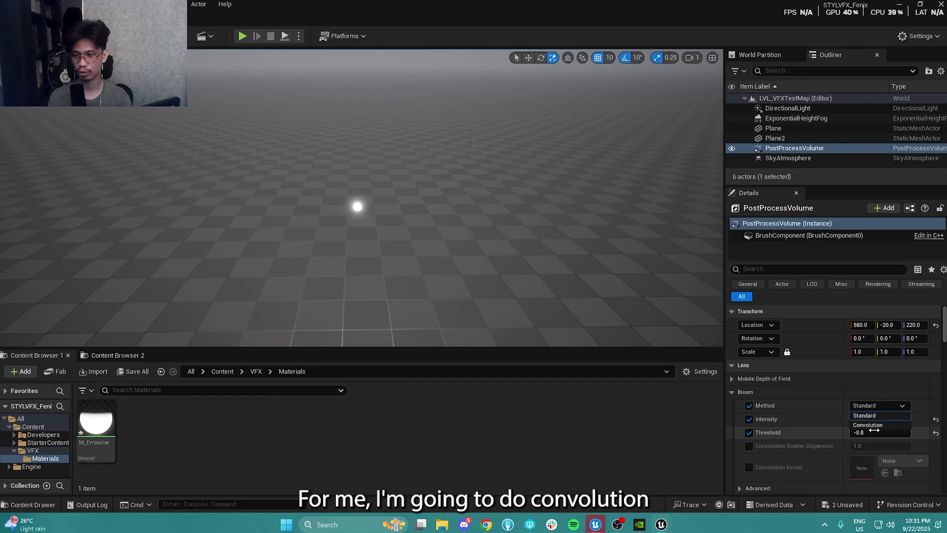
click(871, 425)
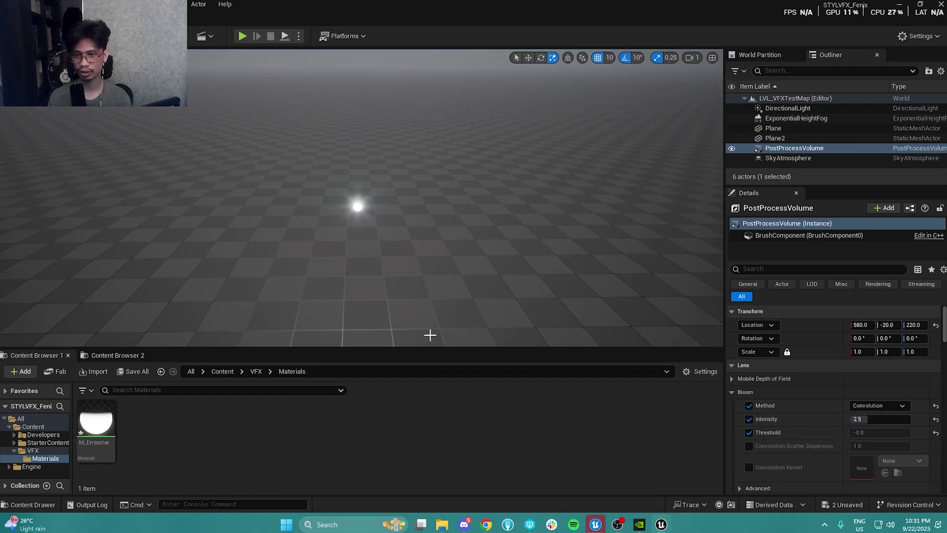
click(890, 422)
text(2)
key(Return)
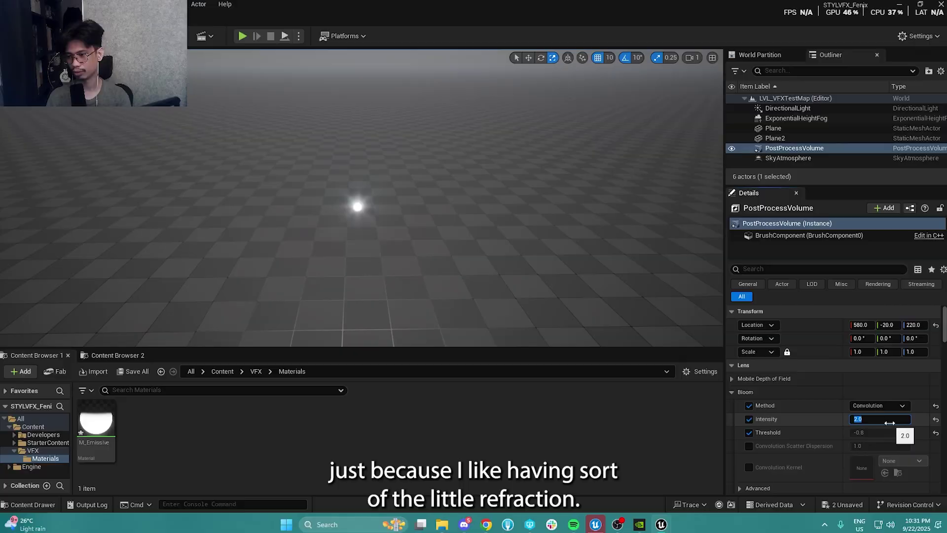
Step: Try a Bloom intensity of 1.5 with the Convolution method, and bring it back to 2
text(1.65)
key(BackSpace)
text(5)
key(Return)
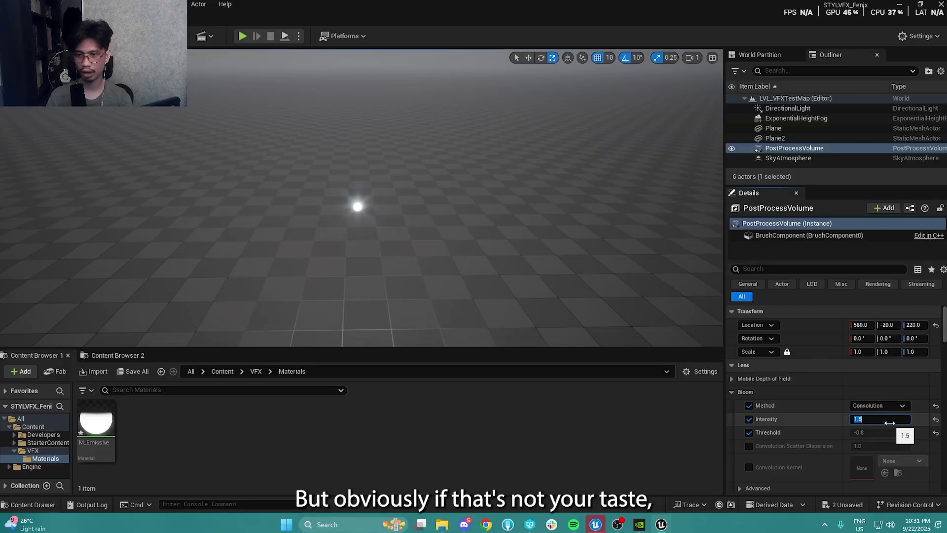
text(2)
key(Return)
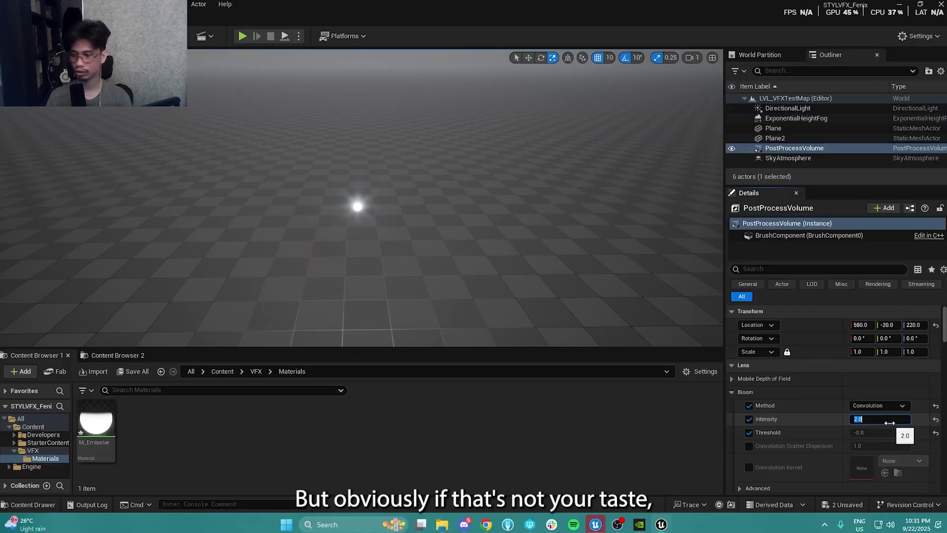
Step: Check the advanced Bloom settings and examine the emissive plane's convolution glow from several distances
scroll(769, 426, down, 1)
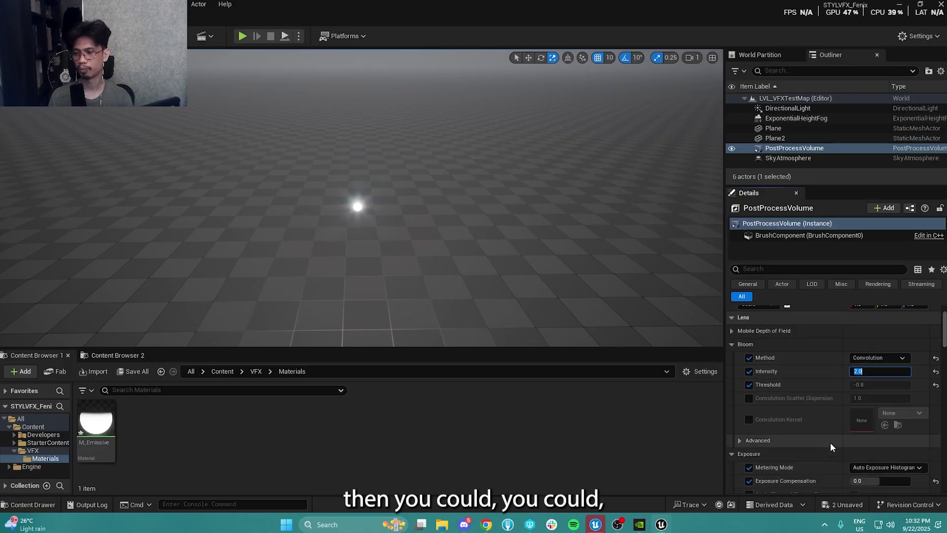
click(740, 473)
click(741, 473)
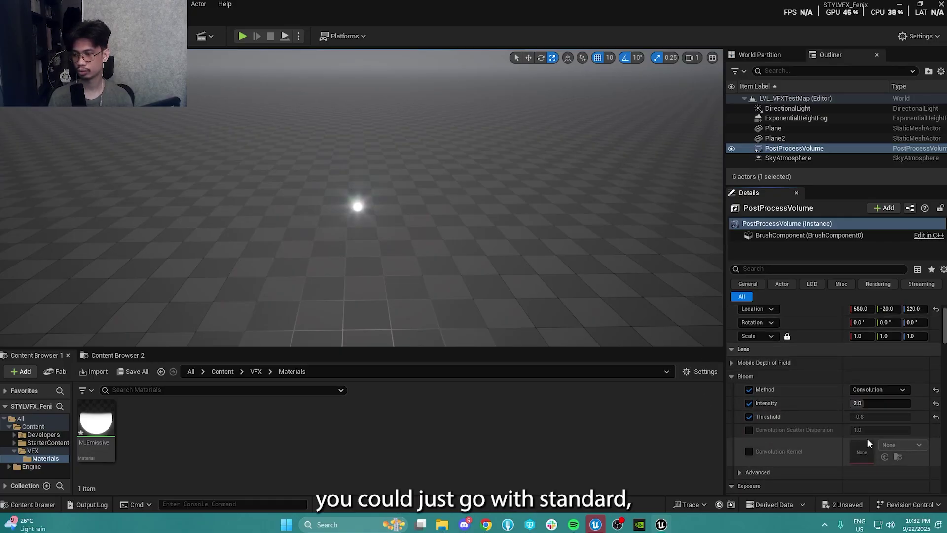
right_drag(533, 276, 513, 281)
key(w)
key(s)
right_drag(344, 169, 377, 180)
key(w)
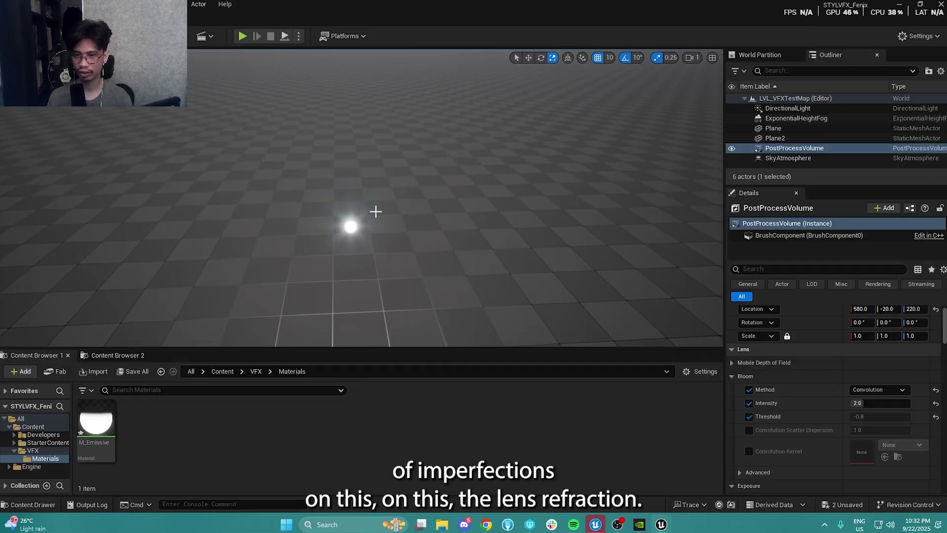
right_drag(516, 267, 490, 266)
key(s)
key(s)
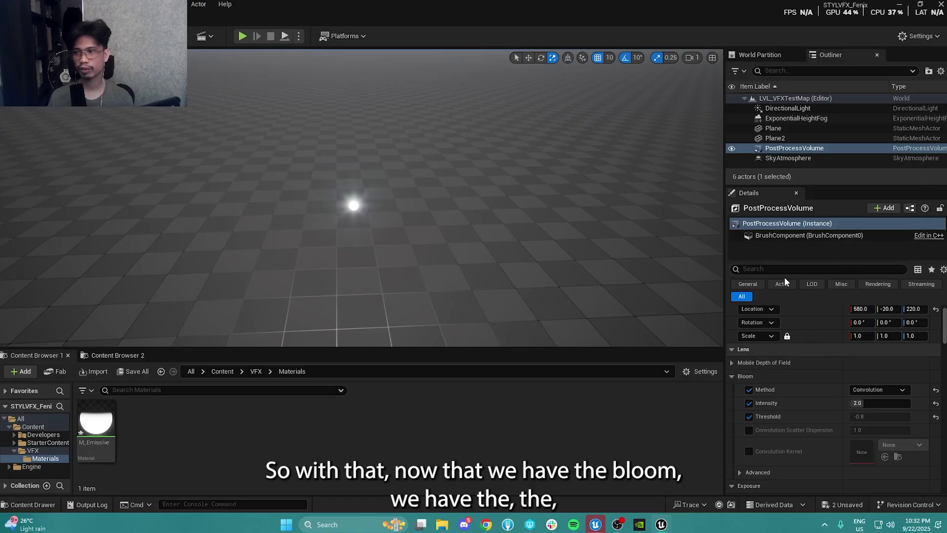
Step: Review the PostProcessVolume's exposure settings and the DirectionalLight's settings, and leave no actor selected
scroll(789, 398, down, 3)
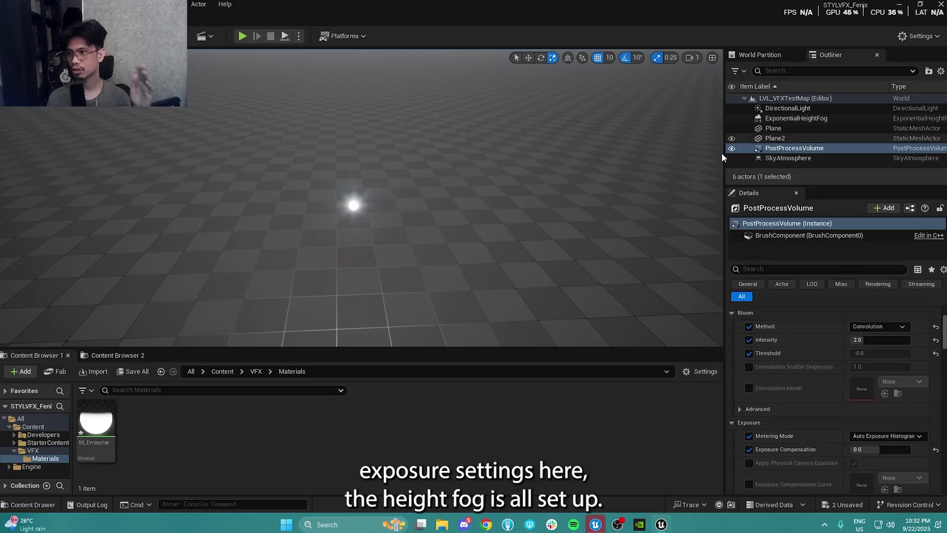
right_drag(612, 221, 625, 233)
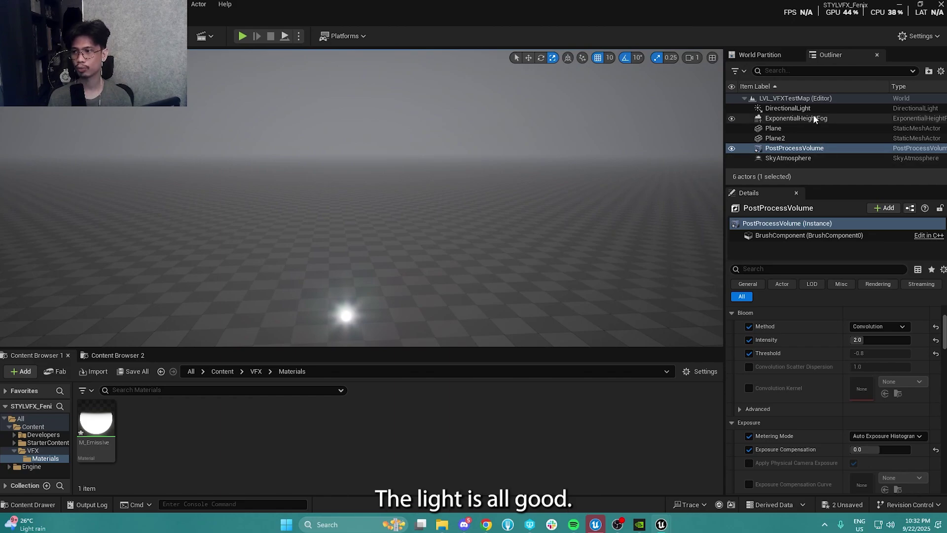
right_drag(409, 221, 393, 250)
click(784, 108)
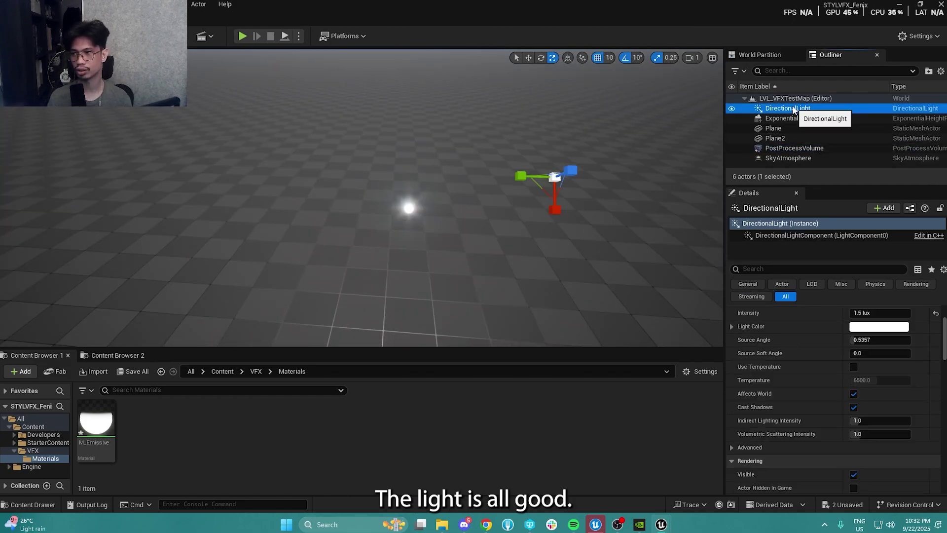
right_drag(463, 251, 474, 256)
key(Escape)
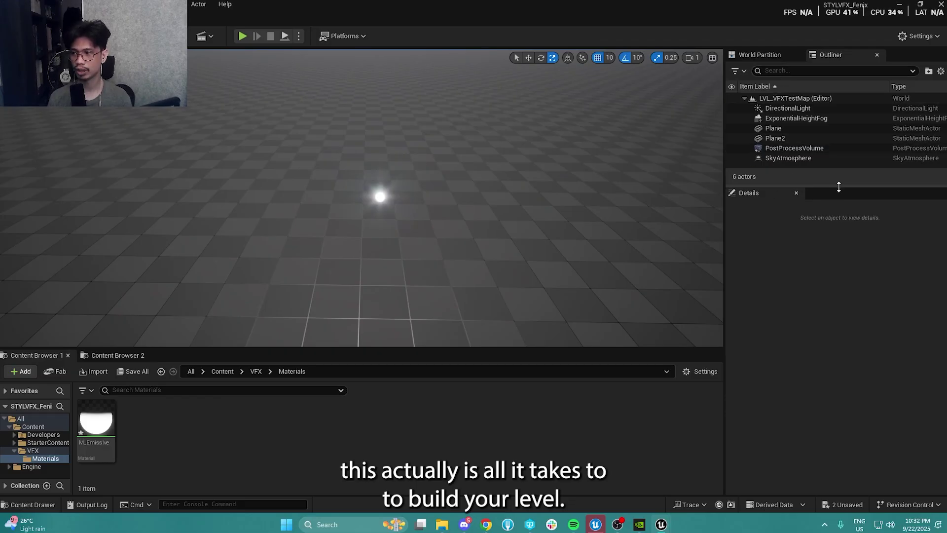
Step: Give the Outliner more height and view the finished test level around the emissive plane from several angles
drag(837, 186, 835, 219)
key(s)
right_drag(405, 271, 397, 148)
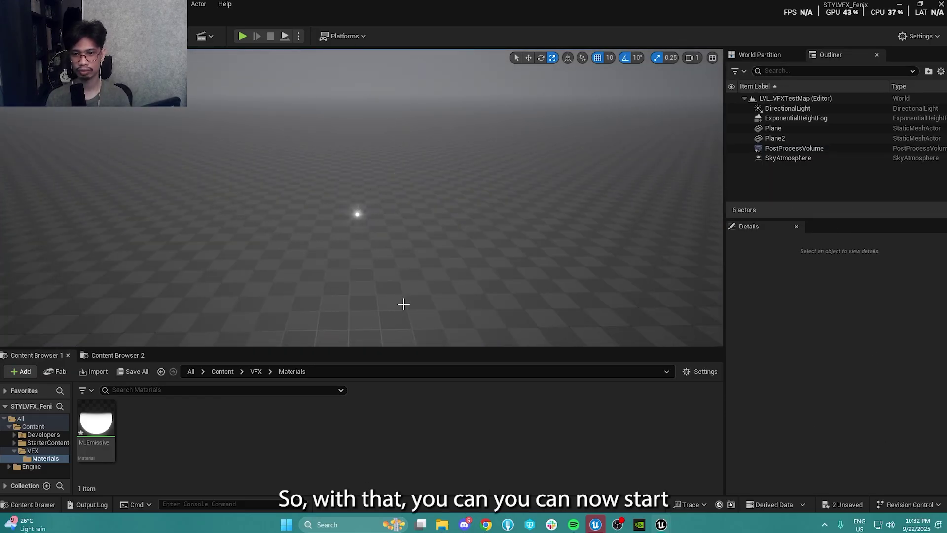
right_drag(482, 222, 476, 246)
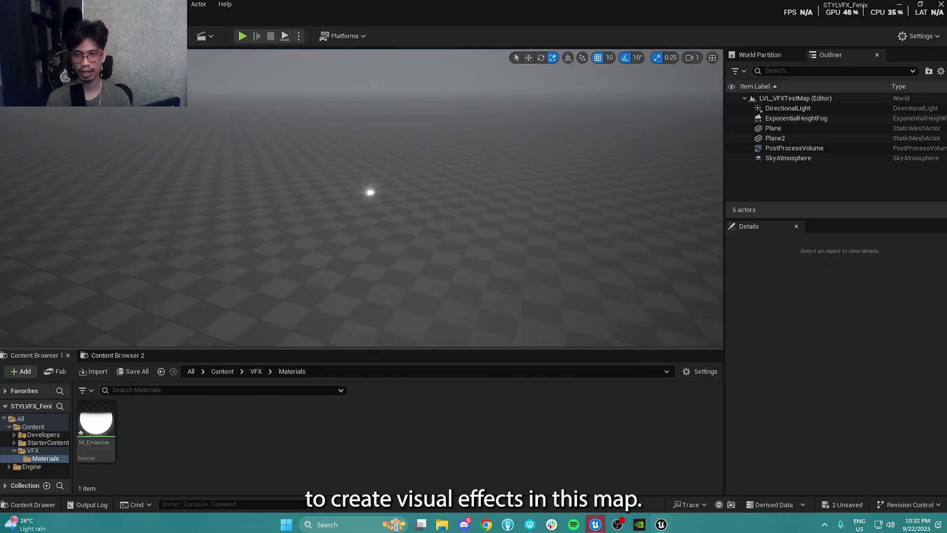
right_drag(383, 198, 370, 198)
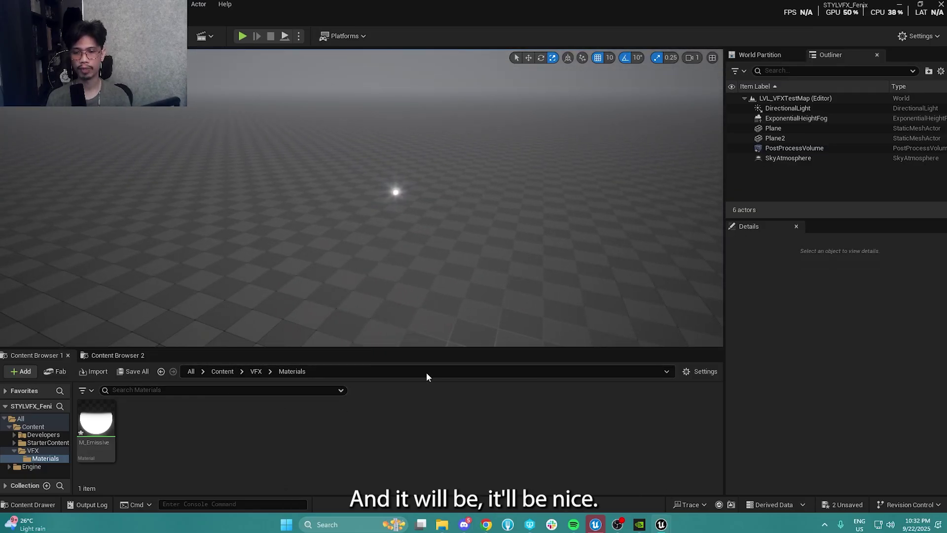
right_drag(368, 218, 411, 215)
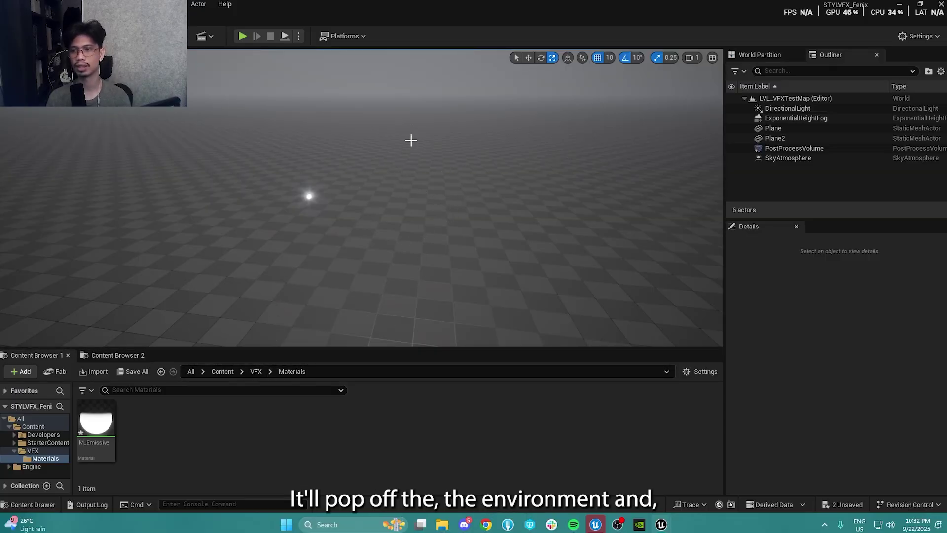
right_drag(410, 141, 473, 240)
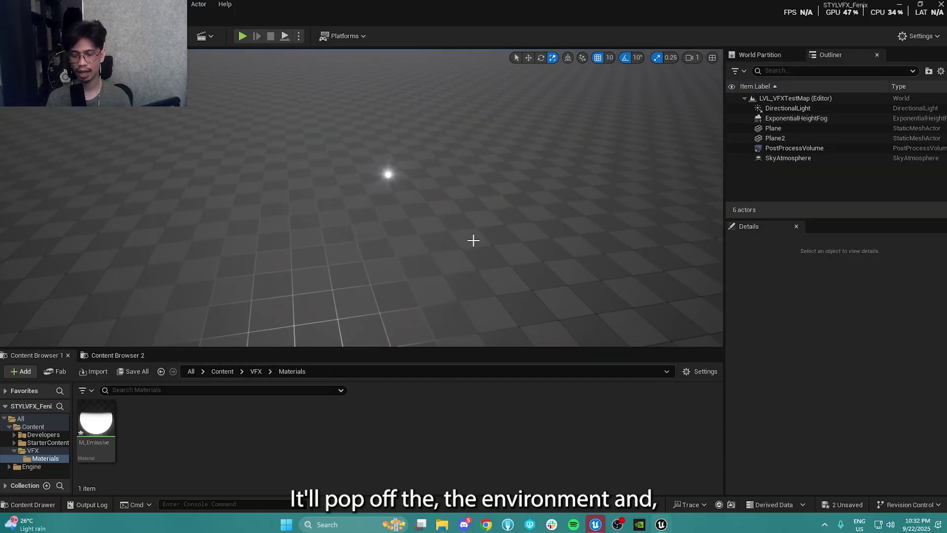